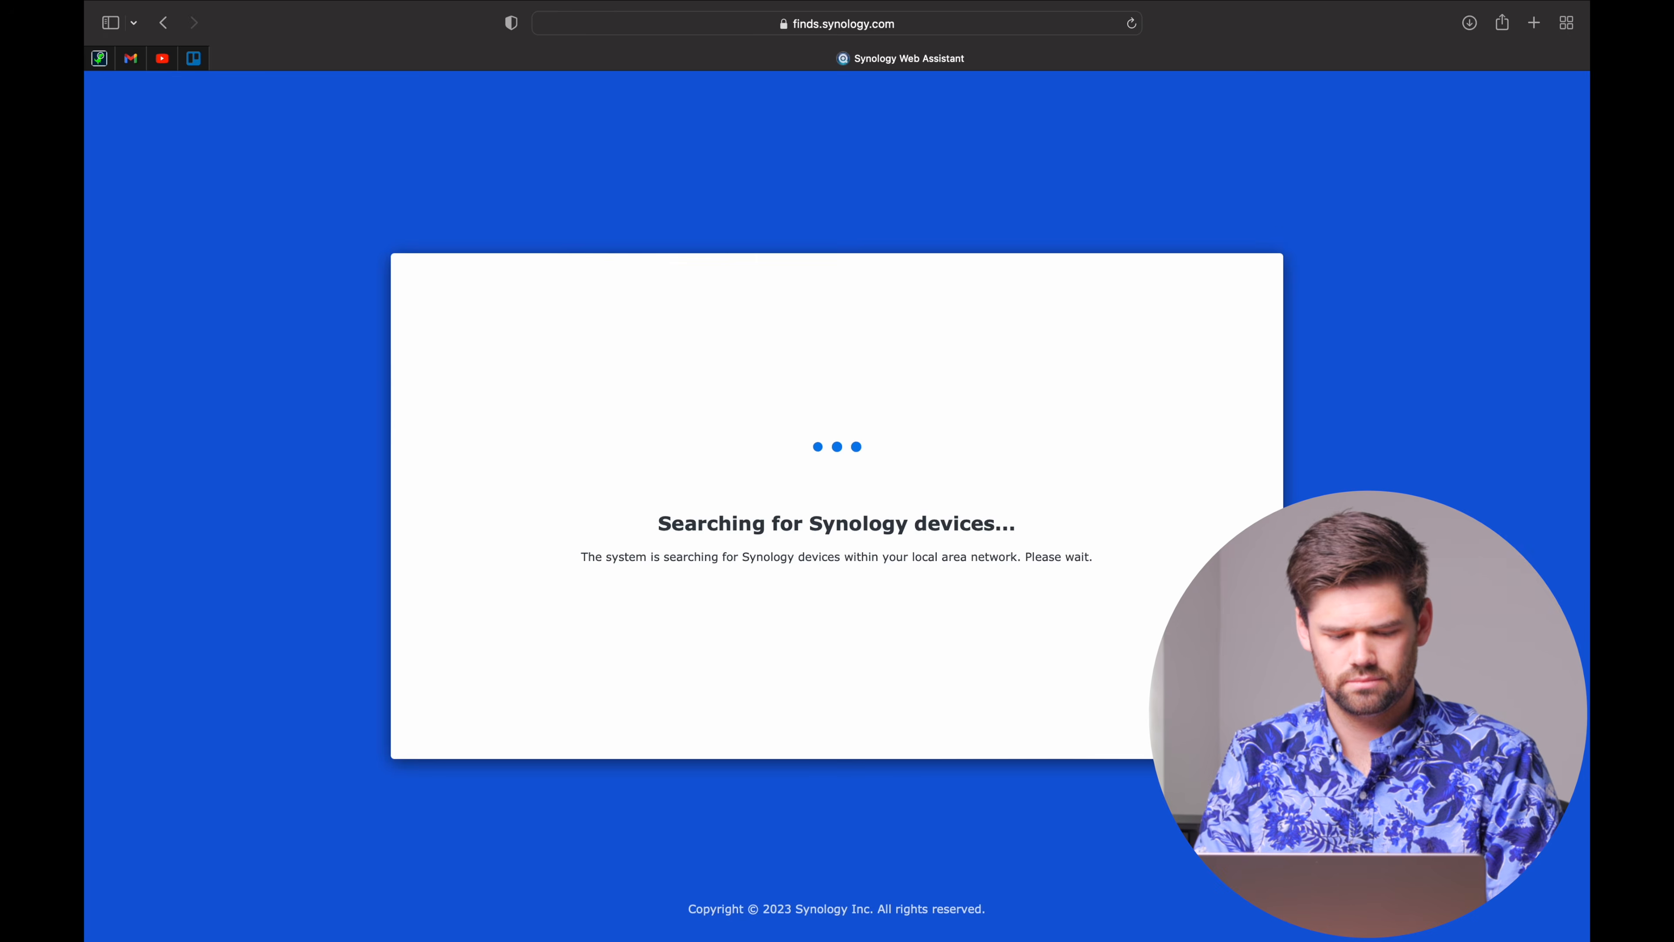
# Browse to the uninstalled DS923+ and connect to it.
pyautogui.click(1236, 502)
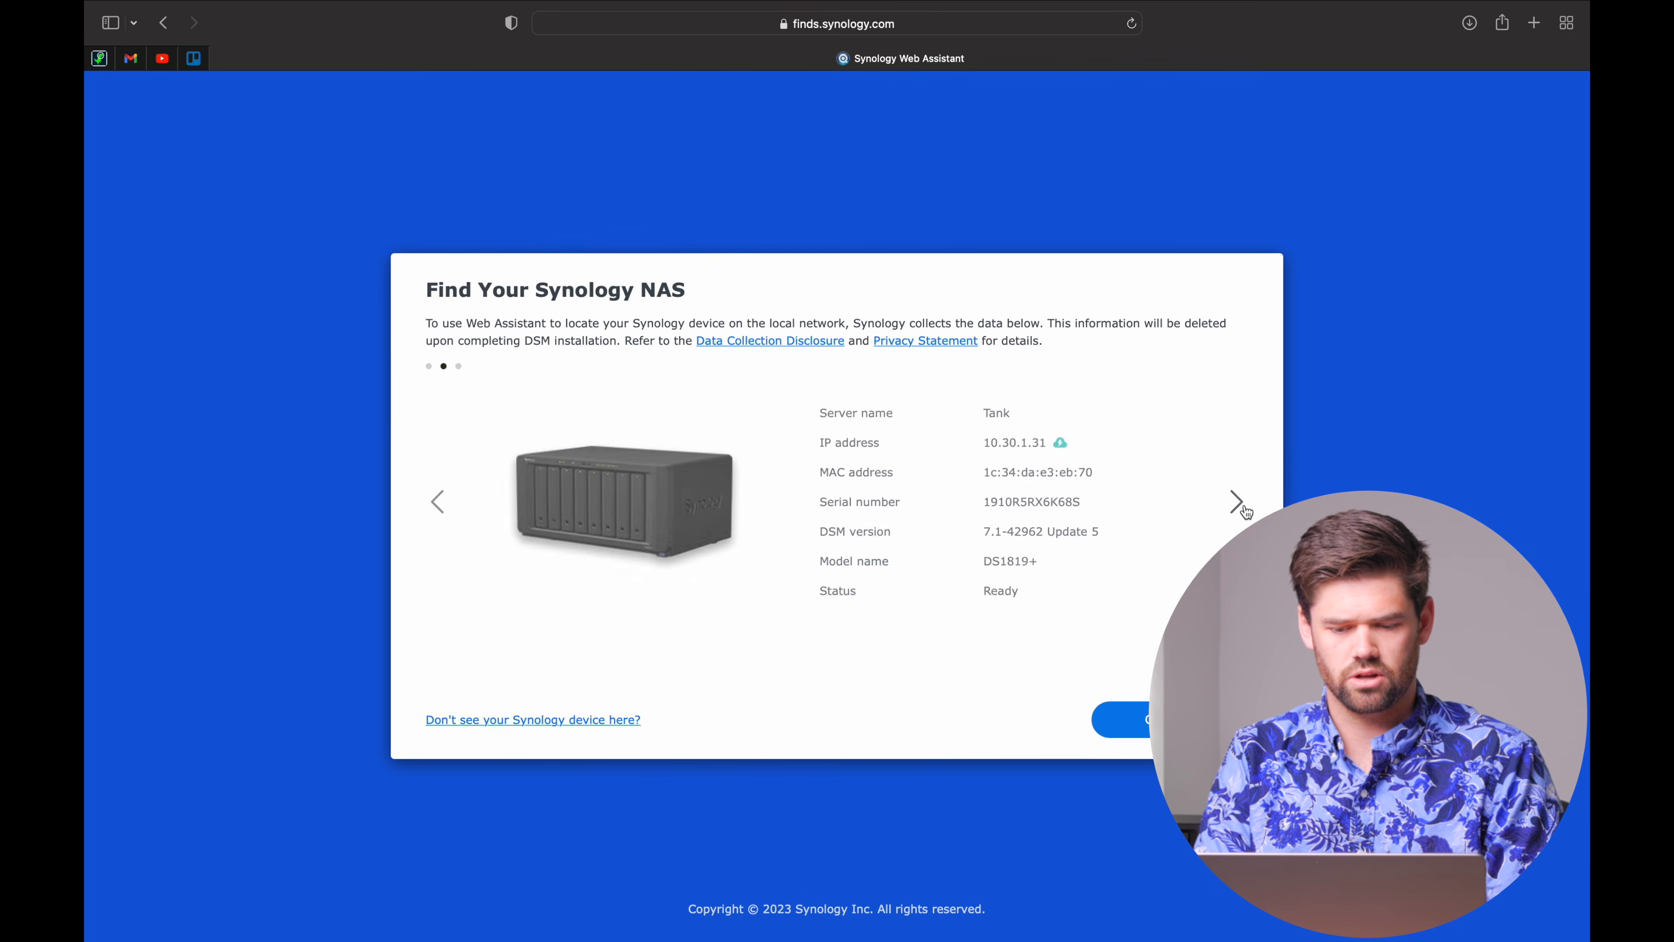
pyautogui.click(1236, 502)
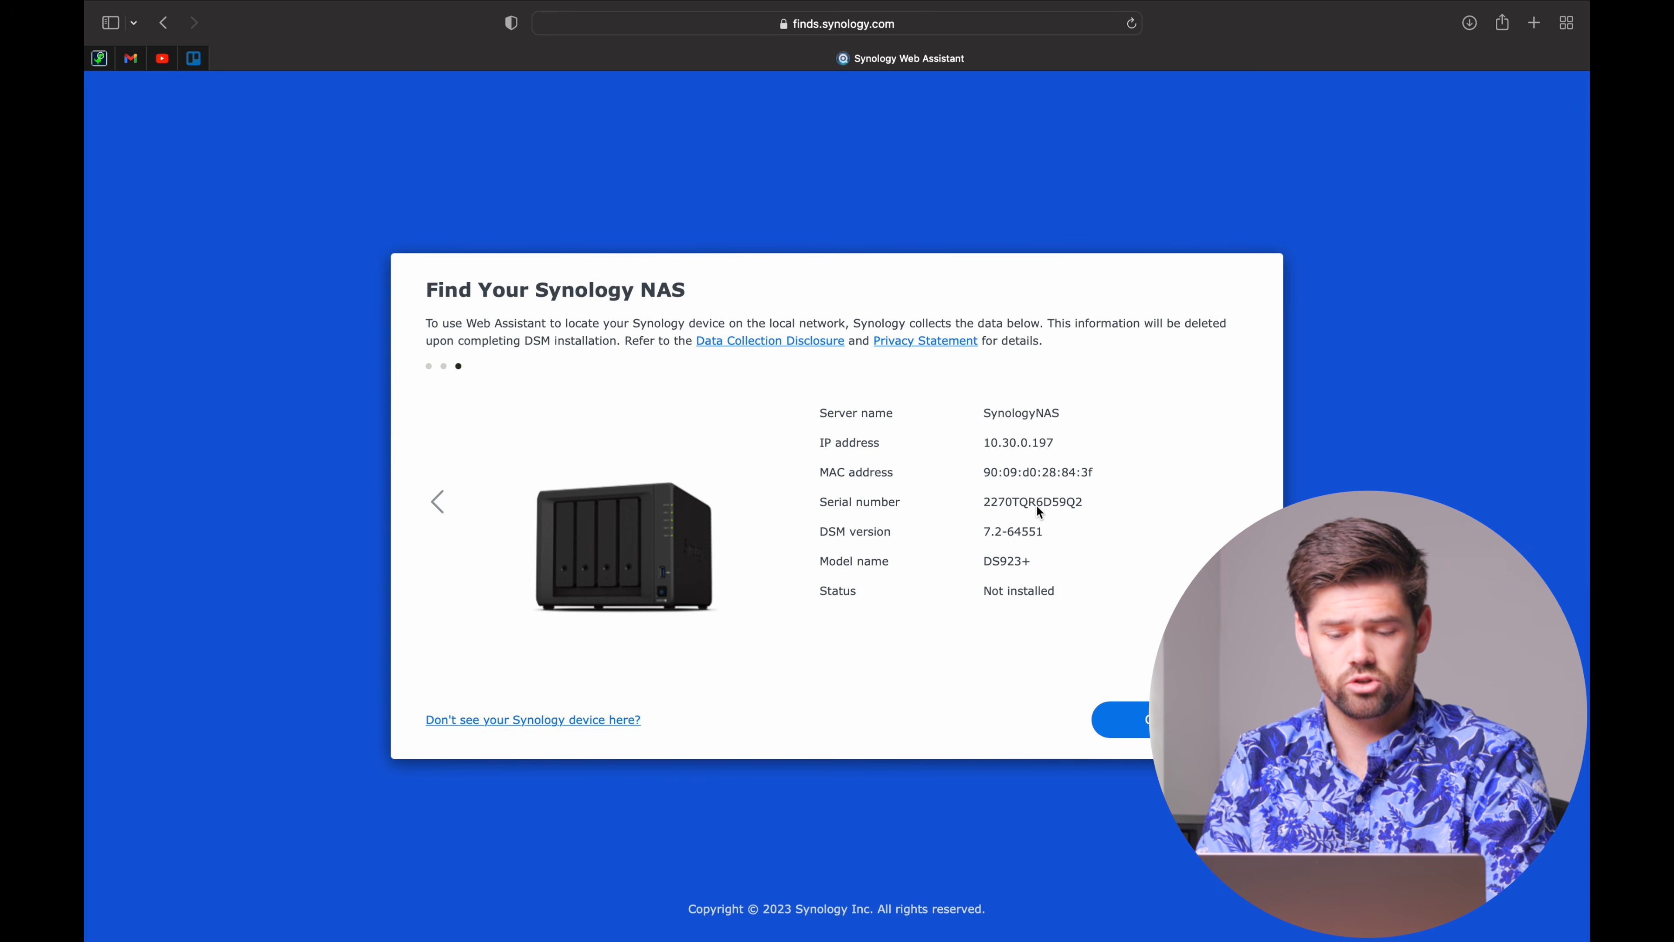
pyautogui.click(1138, 719)
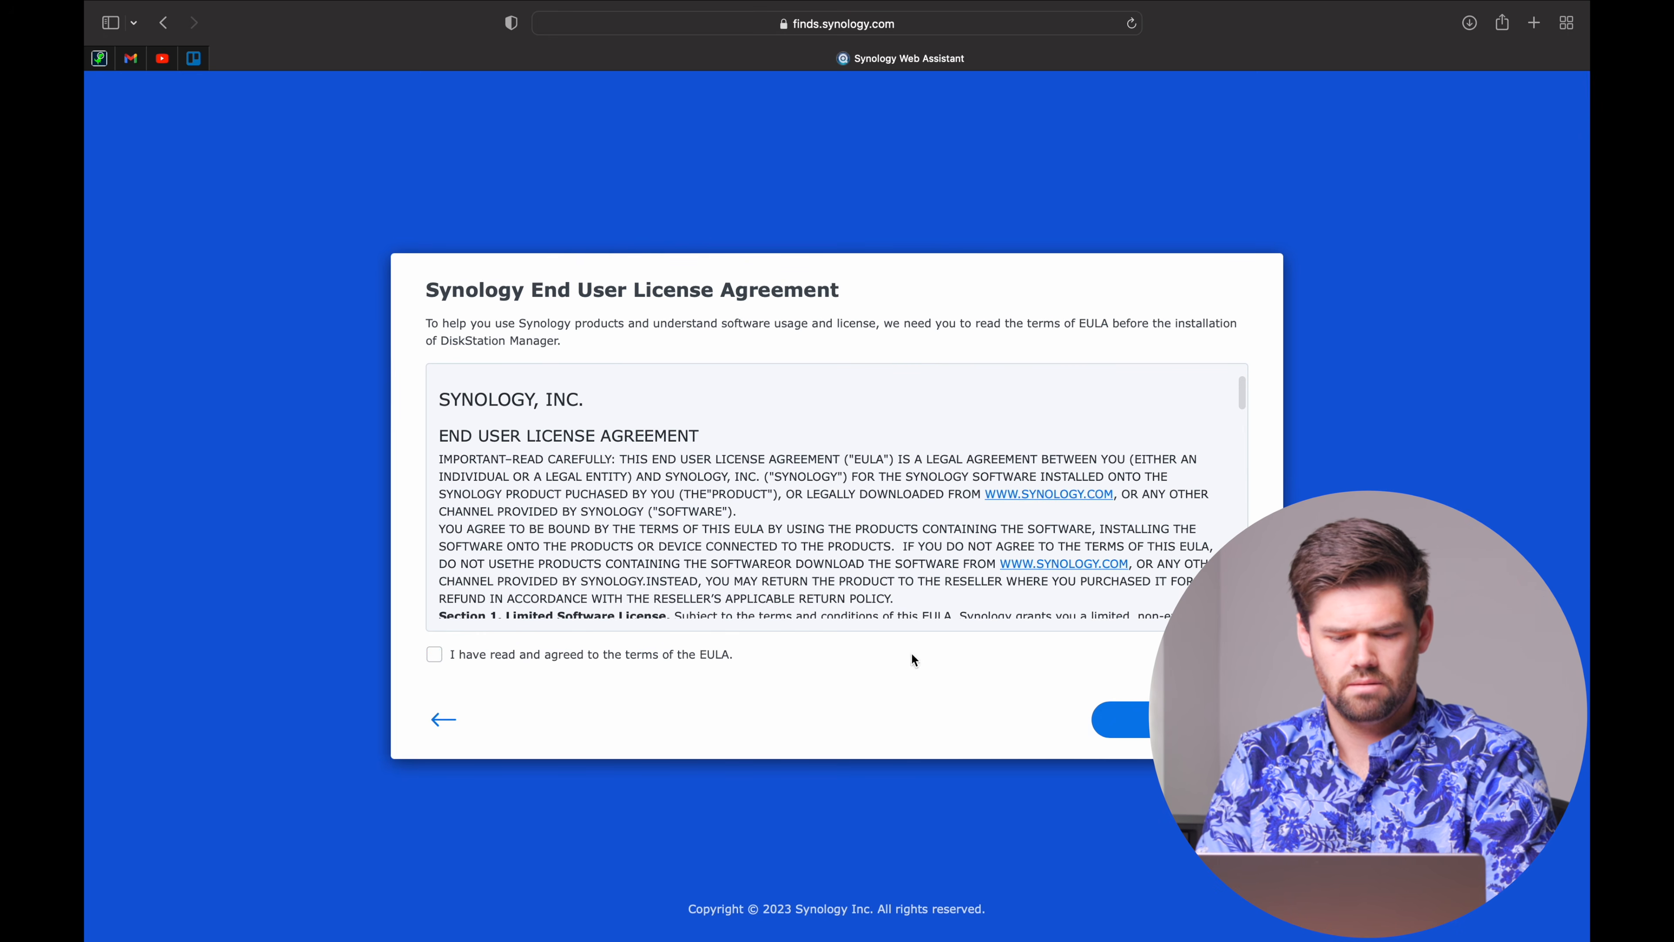
# Agree to the EULA and accept the privacy statement.
pyautogui.click(723, 652)
pyautogui.click(1124, 719)
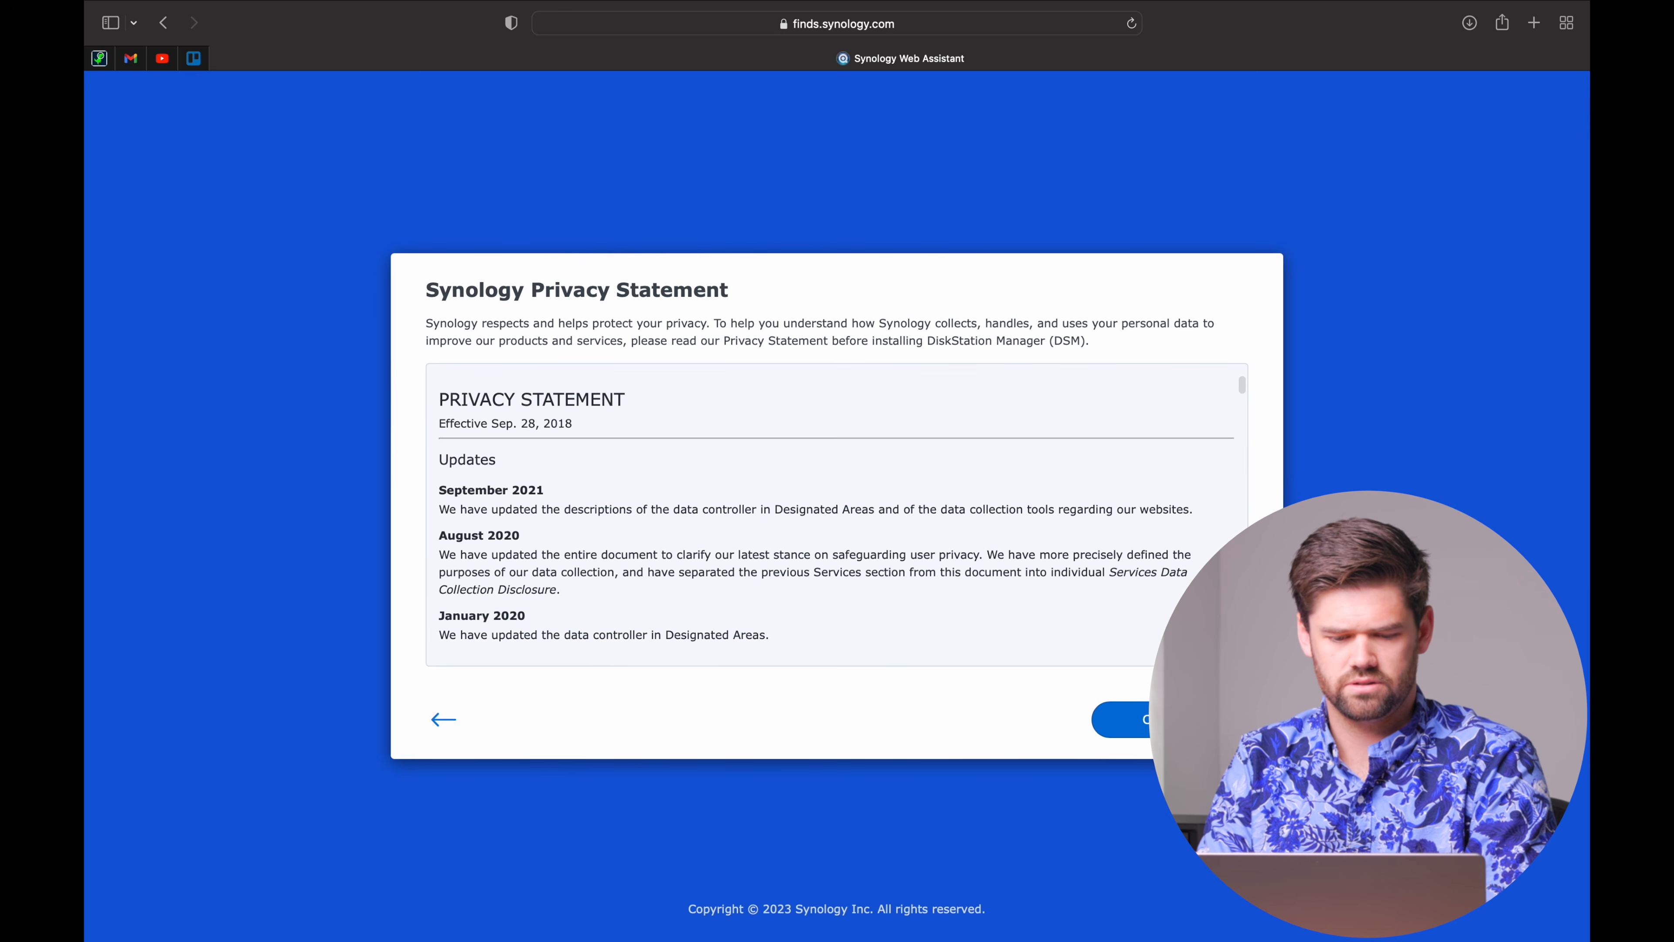
pyautogui.click(1170, 719)
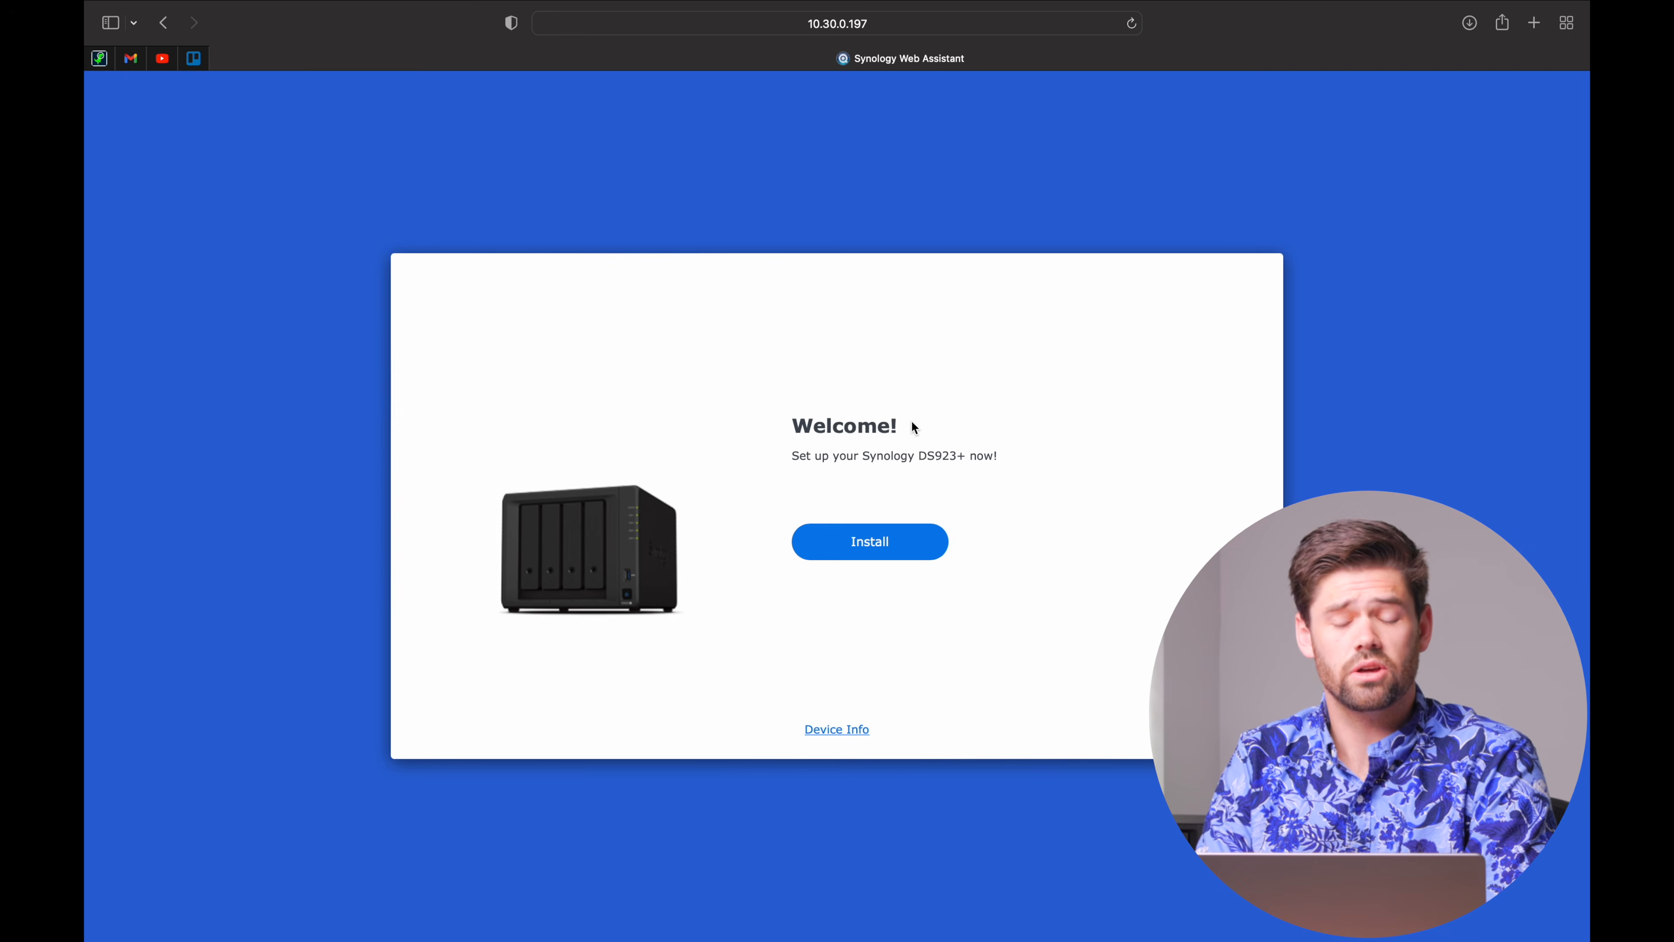
# Choose Install on the DS923+ welcome page to begin DSM setup.
pyautogui.click(896, 547)
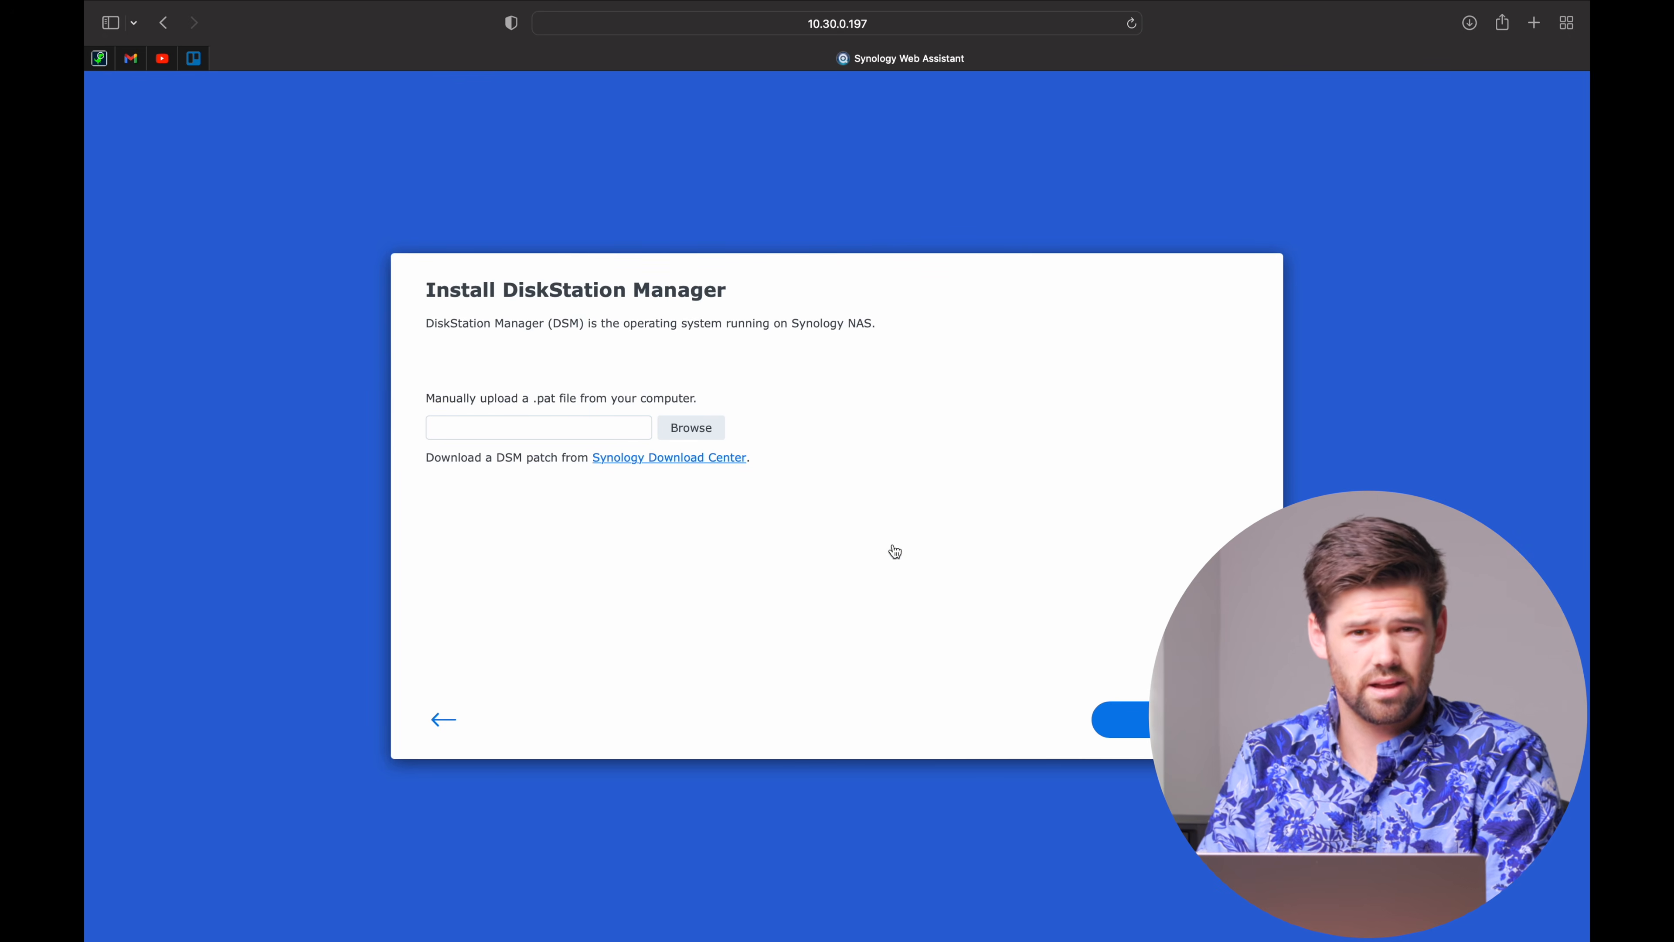
# Load DSM_DS923+_64551.pat from Downloads and continue to the drive-erase warning.
pyautogui.click(710, 440)
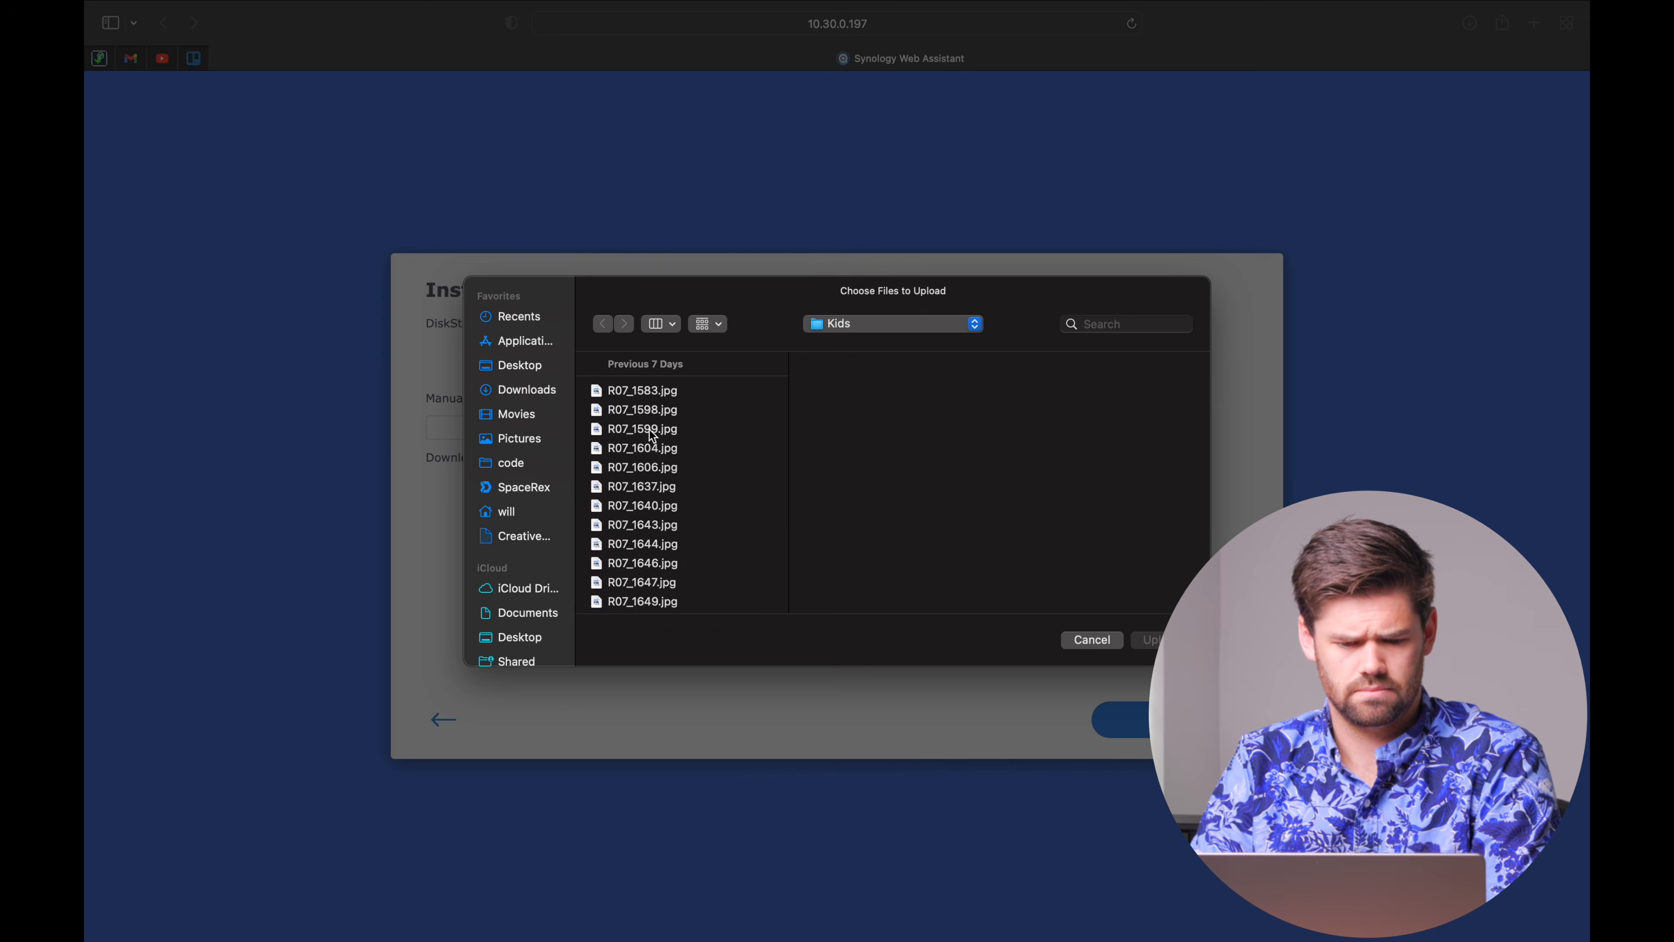
pyautogui.click(539, 397)
pyautogui.doubleClick(664, 391)
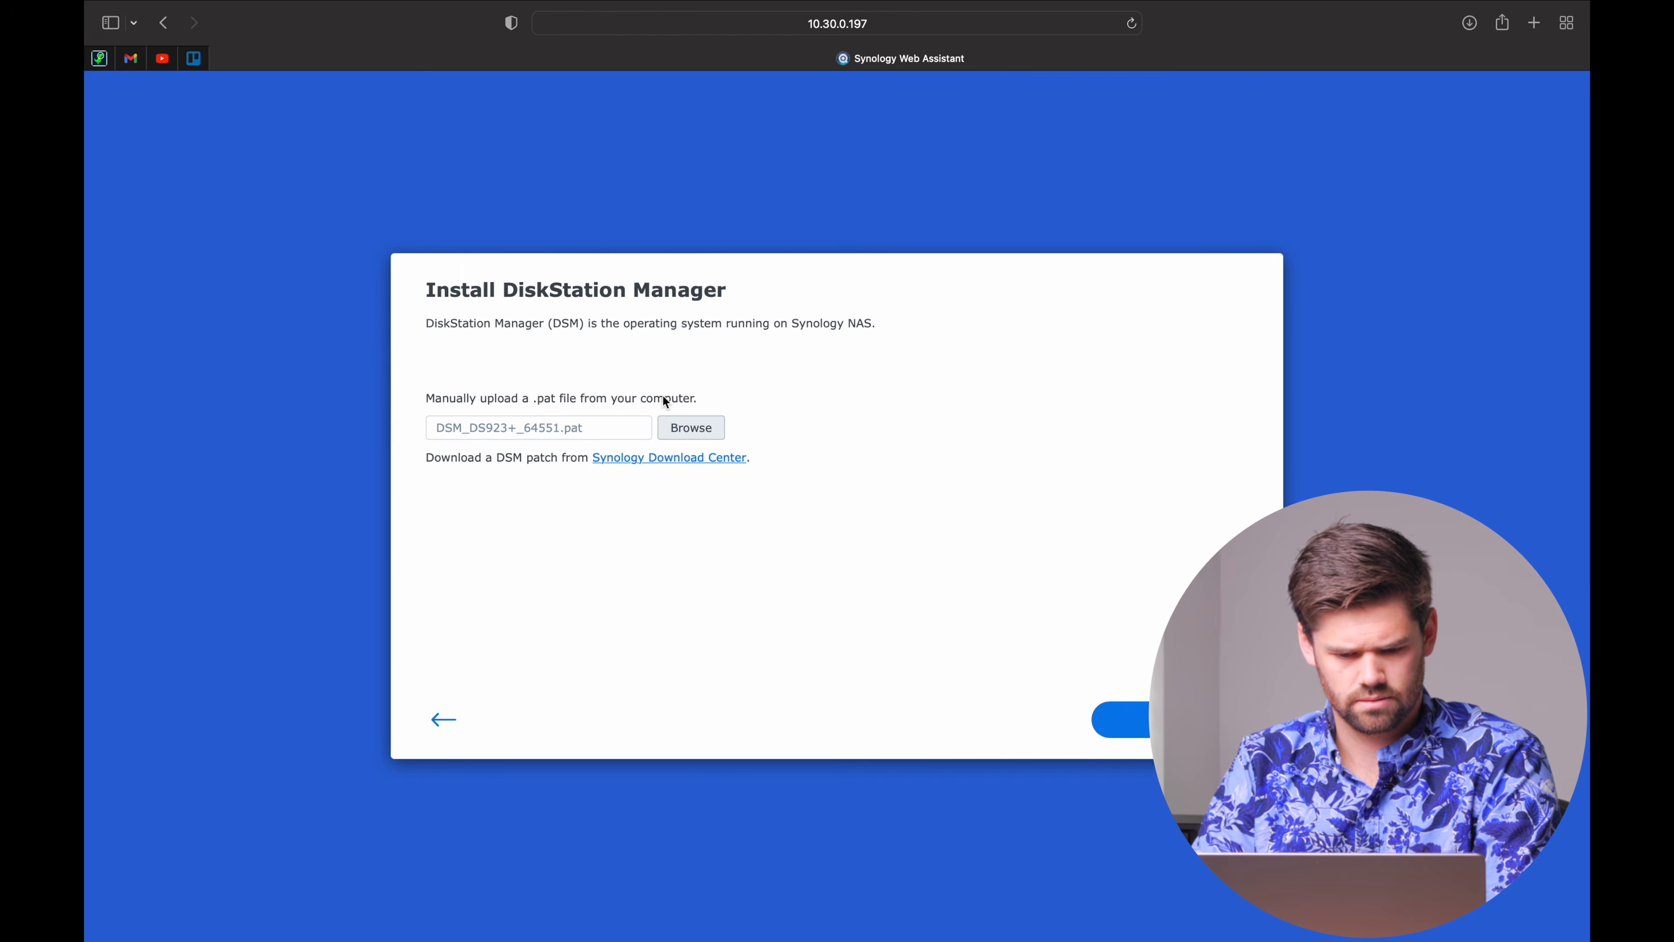
pyautogui.click(1146, 721)
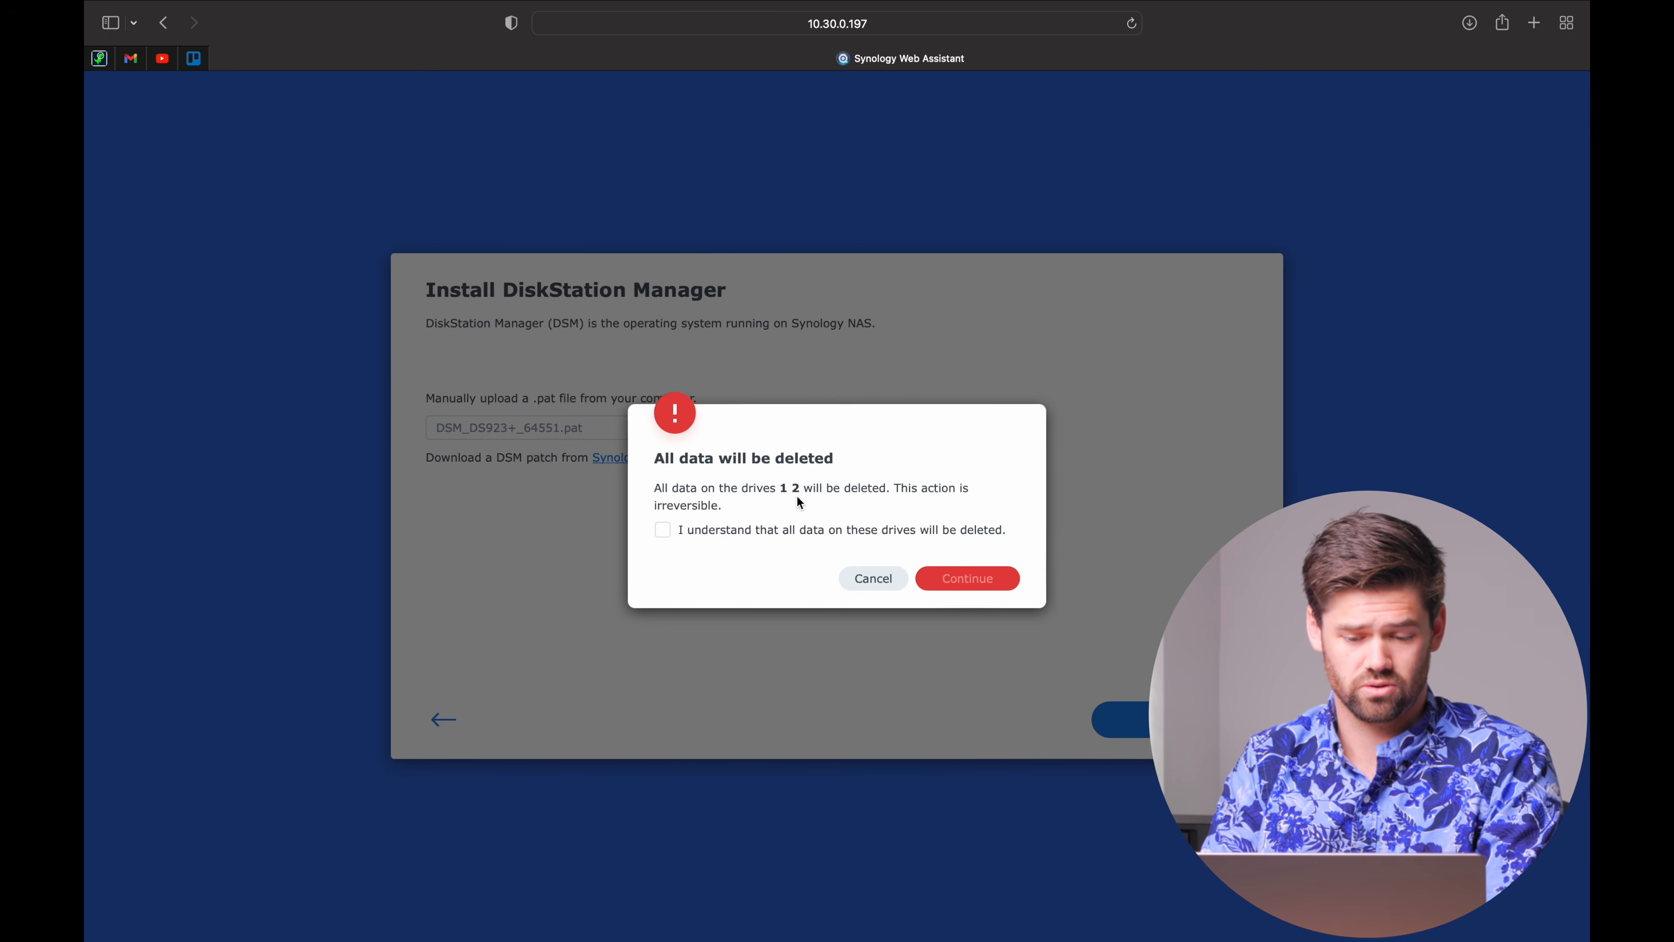
# Confirm wiping drives 1 and 2 by entering model DS923+, and install DSM 7.2.
pyautogui.click(835, 532)
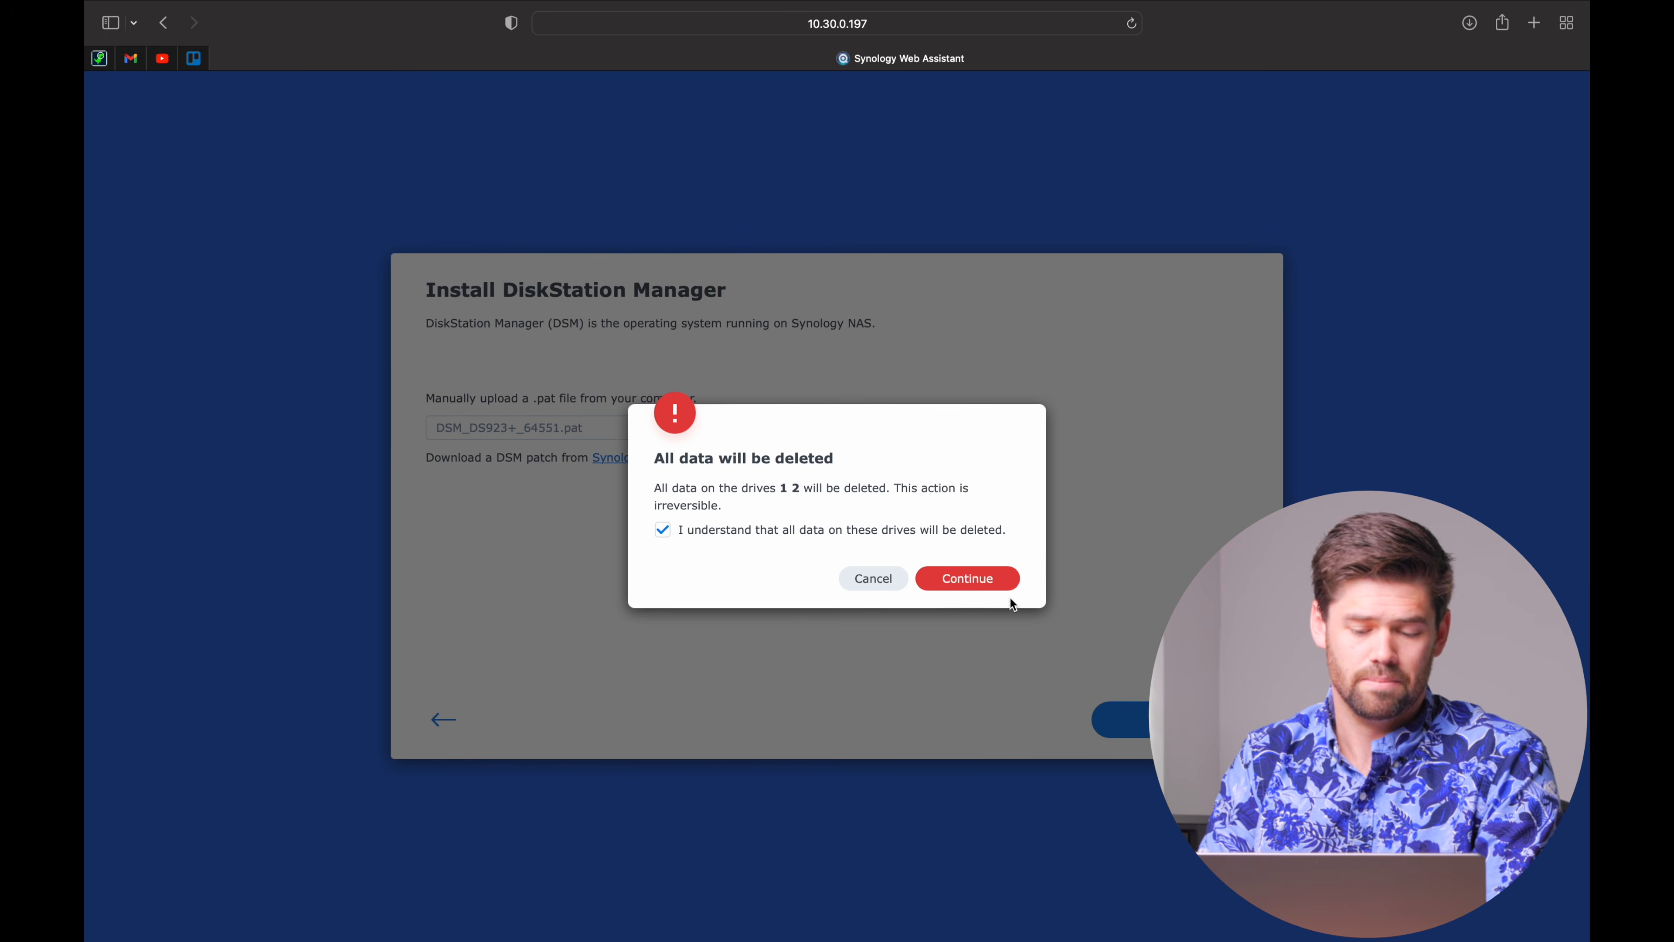
pyautogui.click(967, 578)
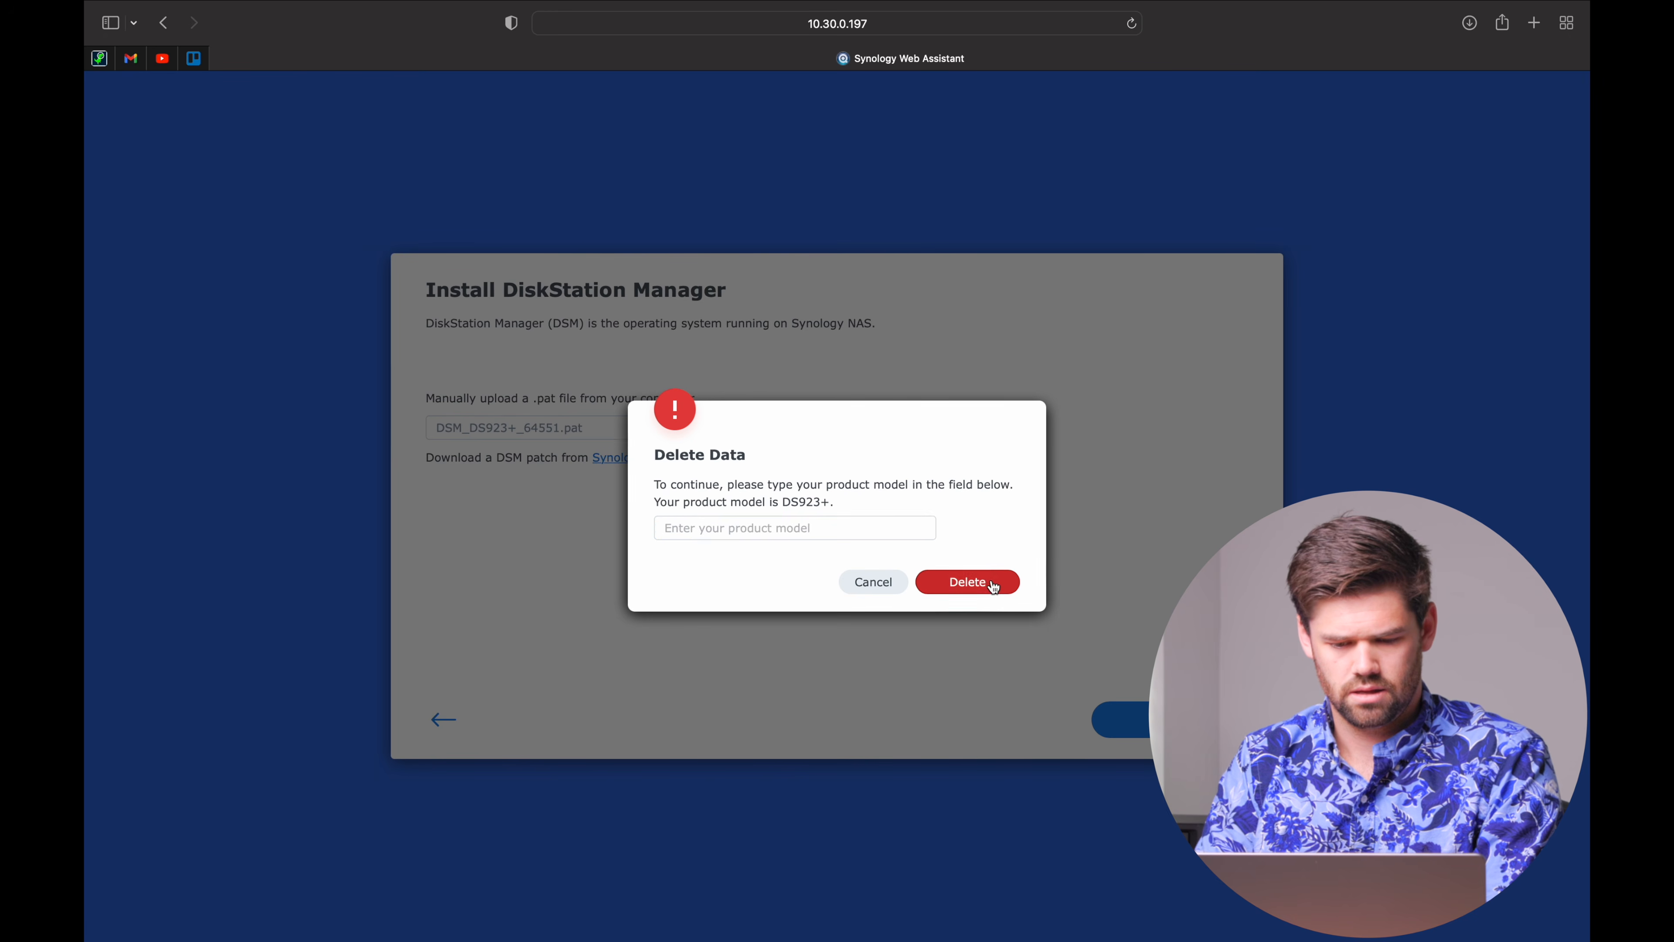
pyautogui.click(836, 537)
pyautogui.write('DS923+')
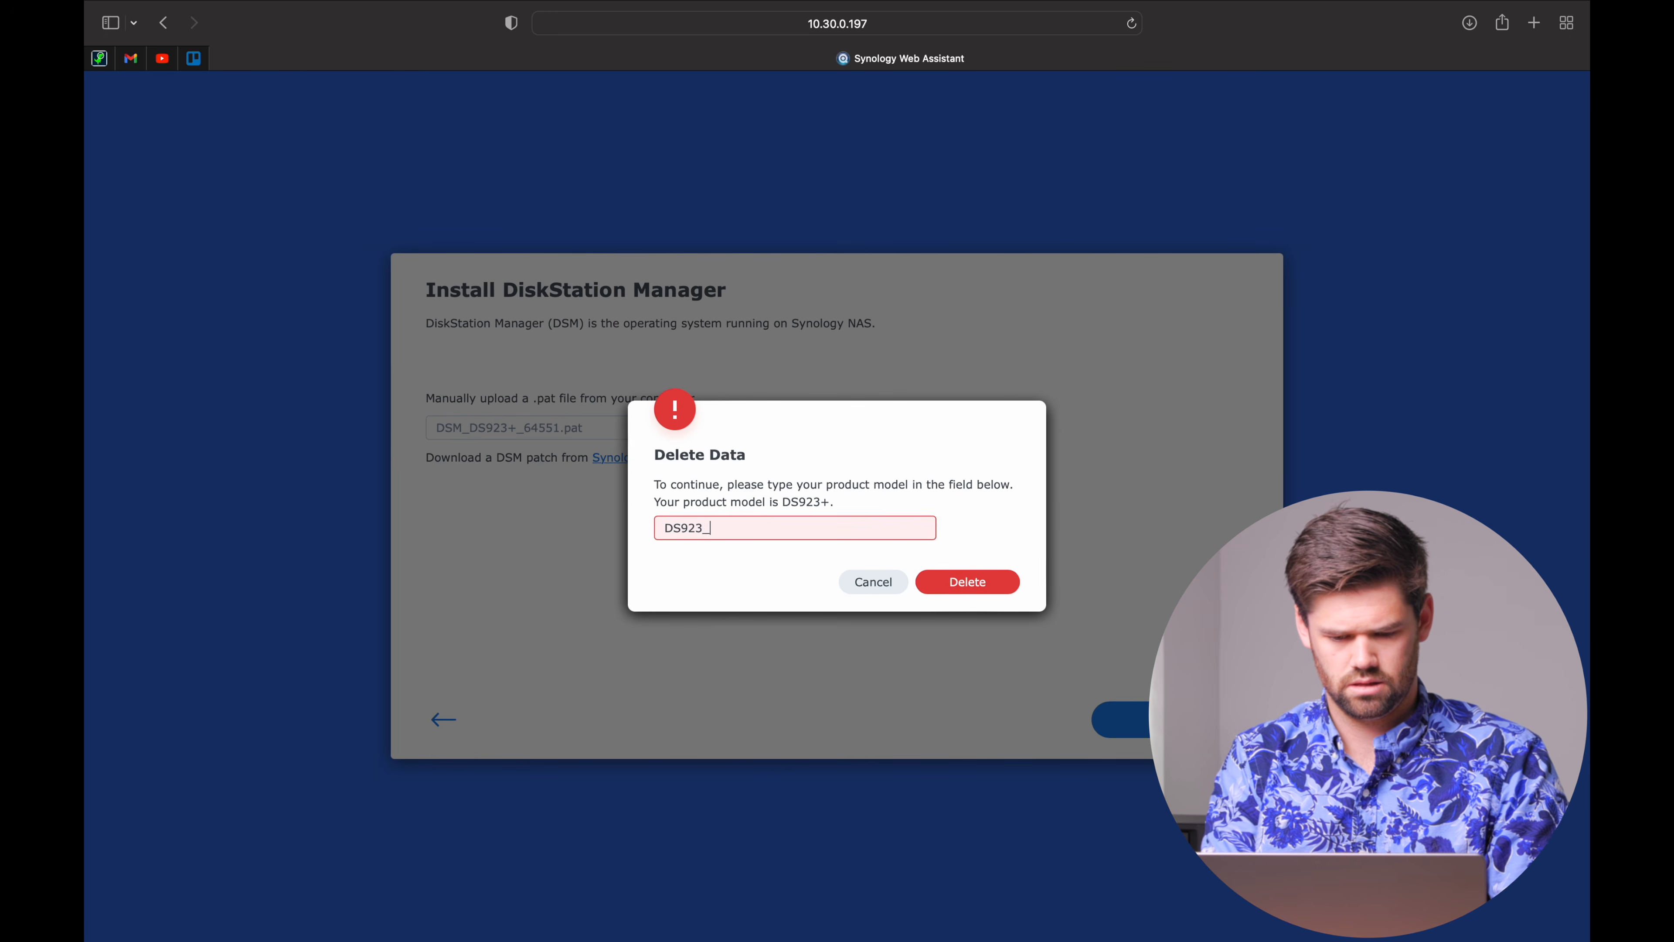
pyautogui.click(981, 583)
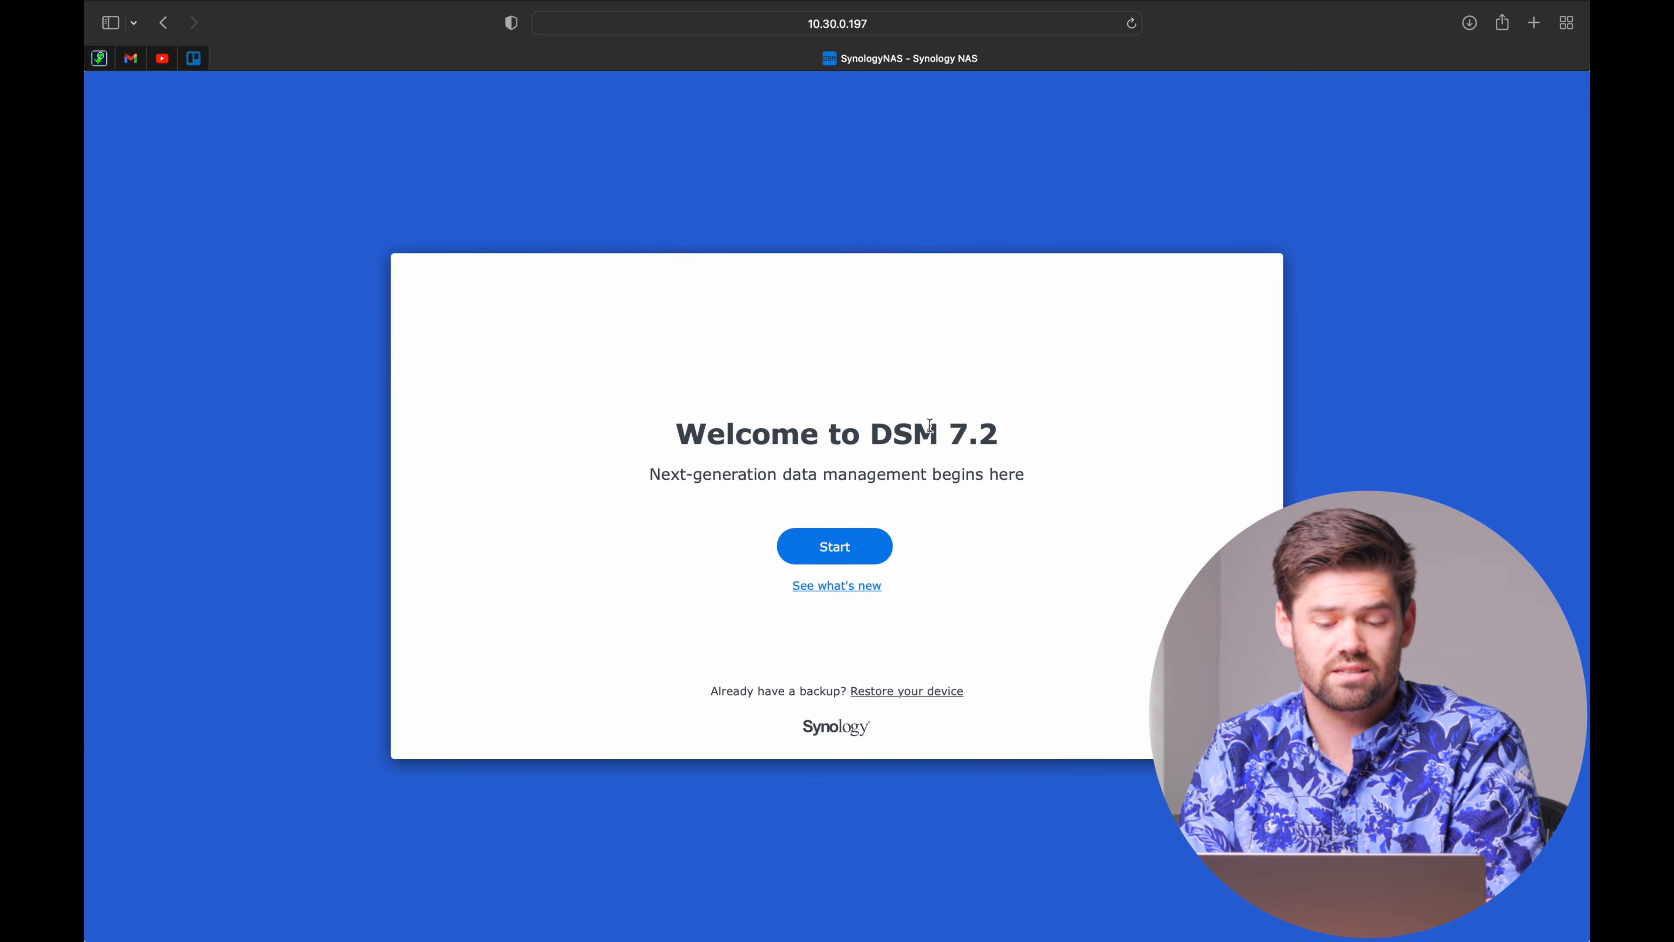
# Start the DSM 7.2 initial setup and name the device DS923.
pyautogui.click(850, 547)
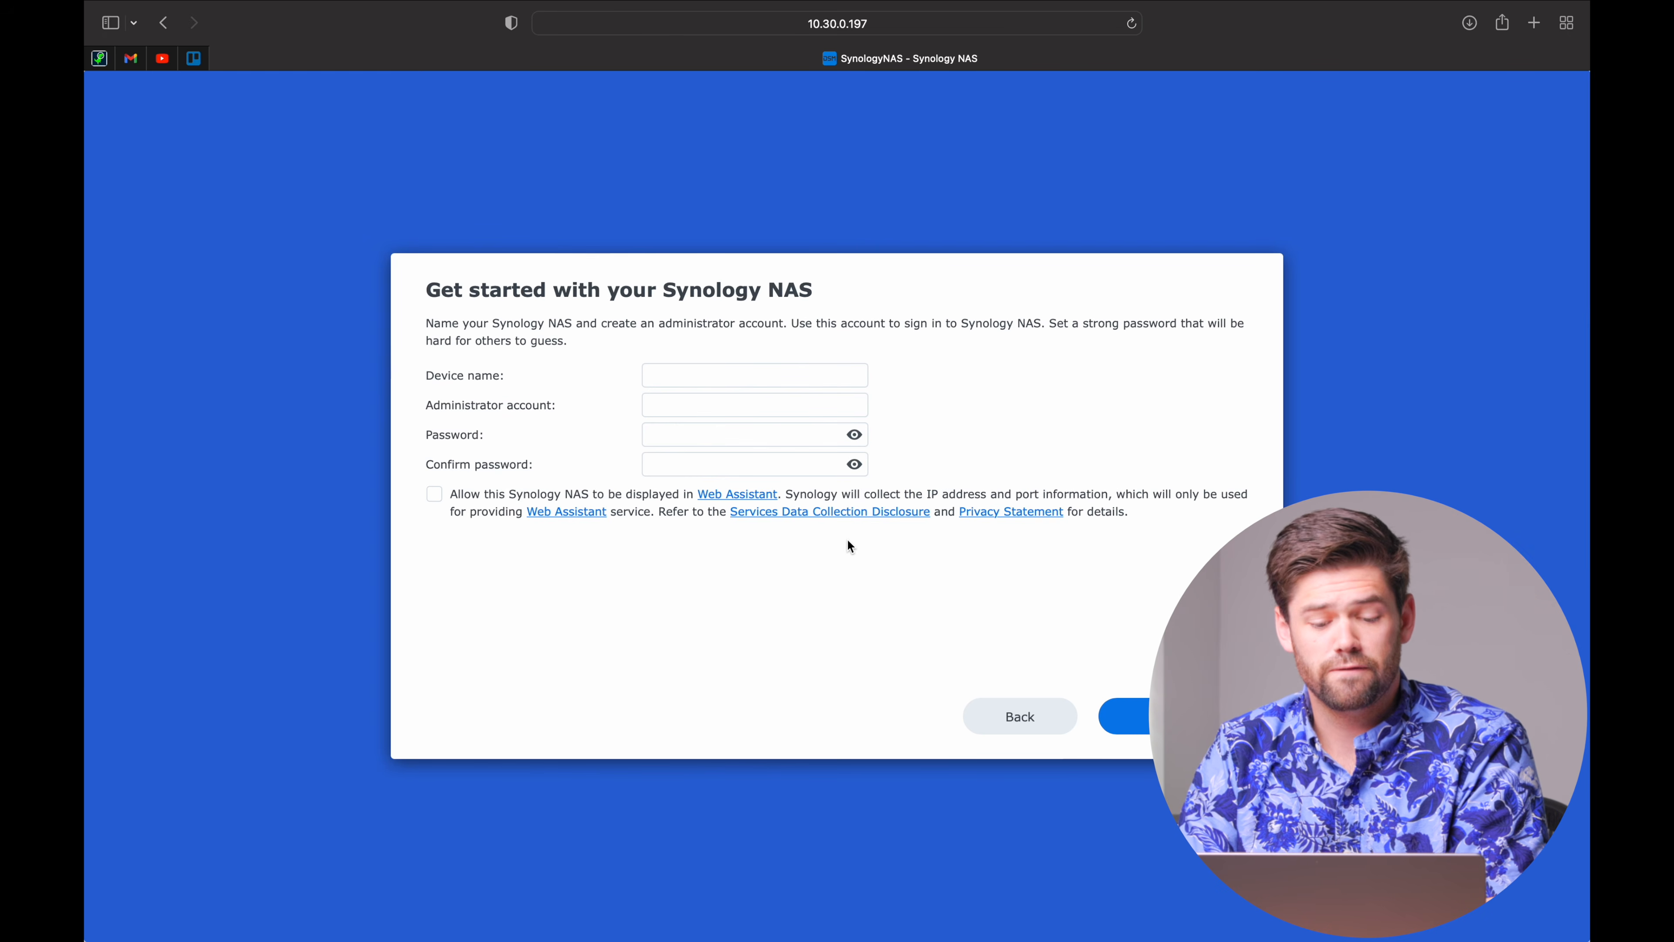
pyautogui.click(696, 374)
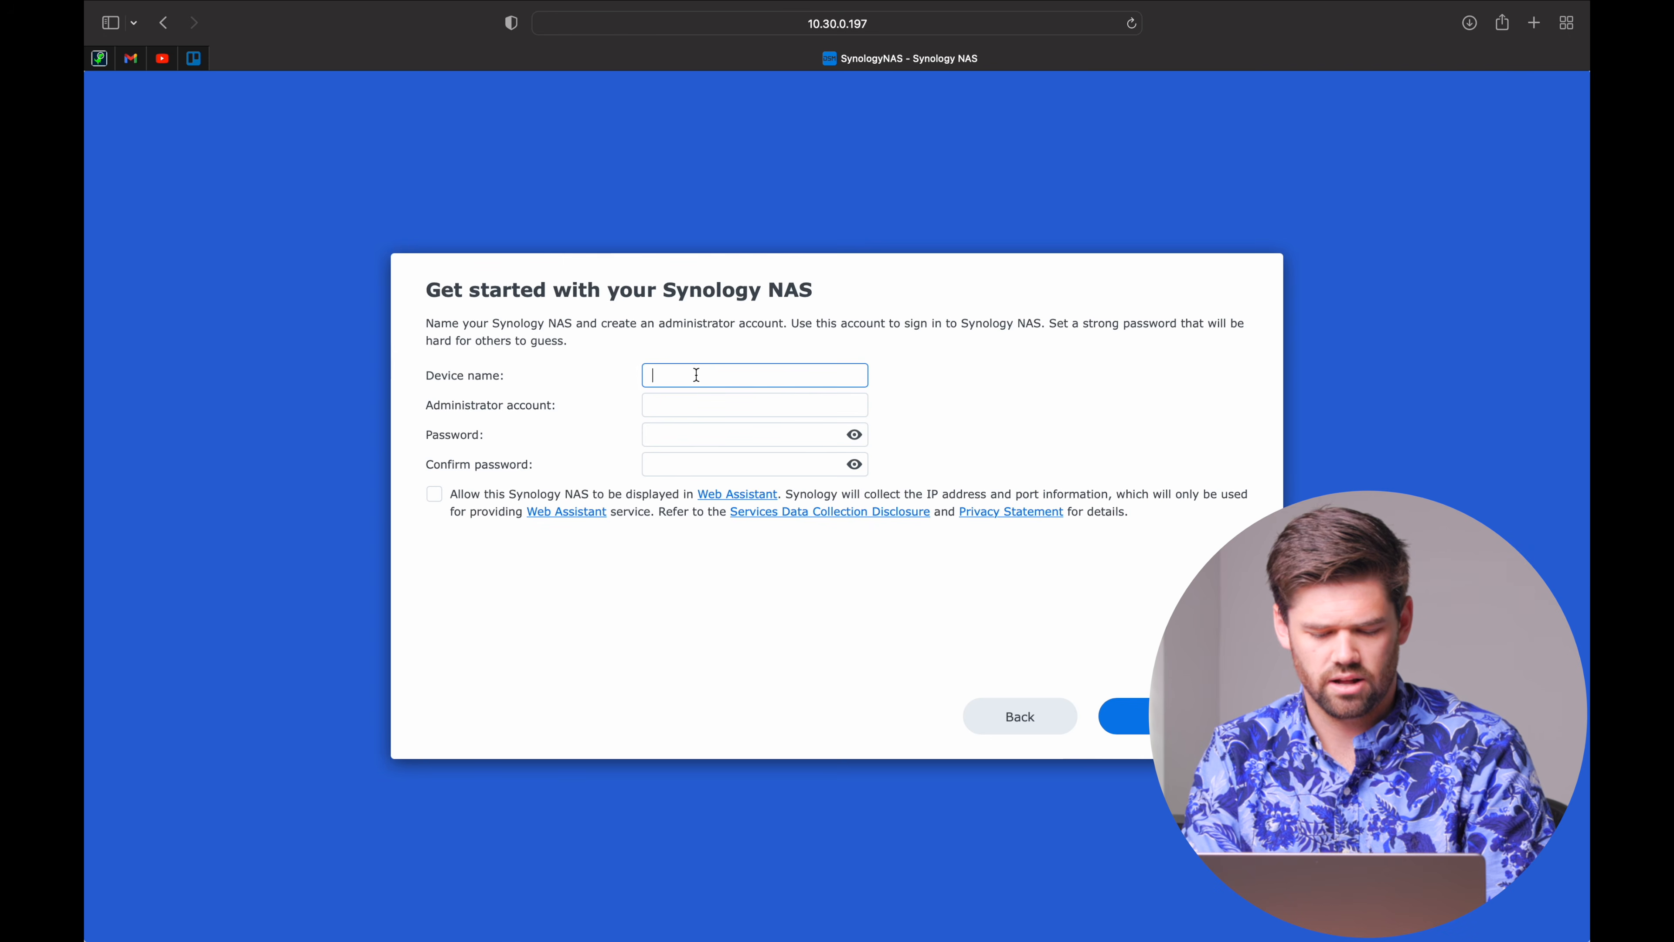
pyautogui.write('DS923')
# Enter the administrator account name, removing the extra _Admin suffix.
pyautogui.click(688, 413)
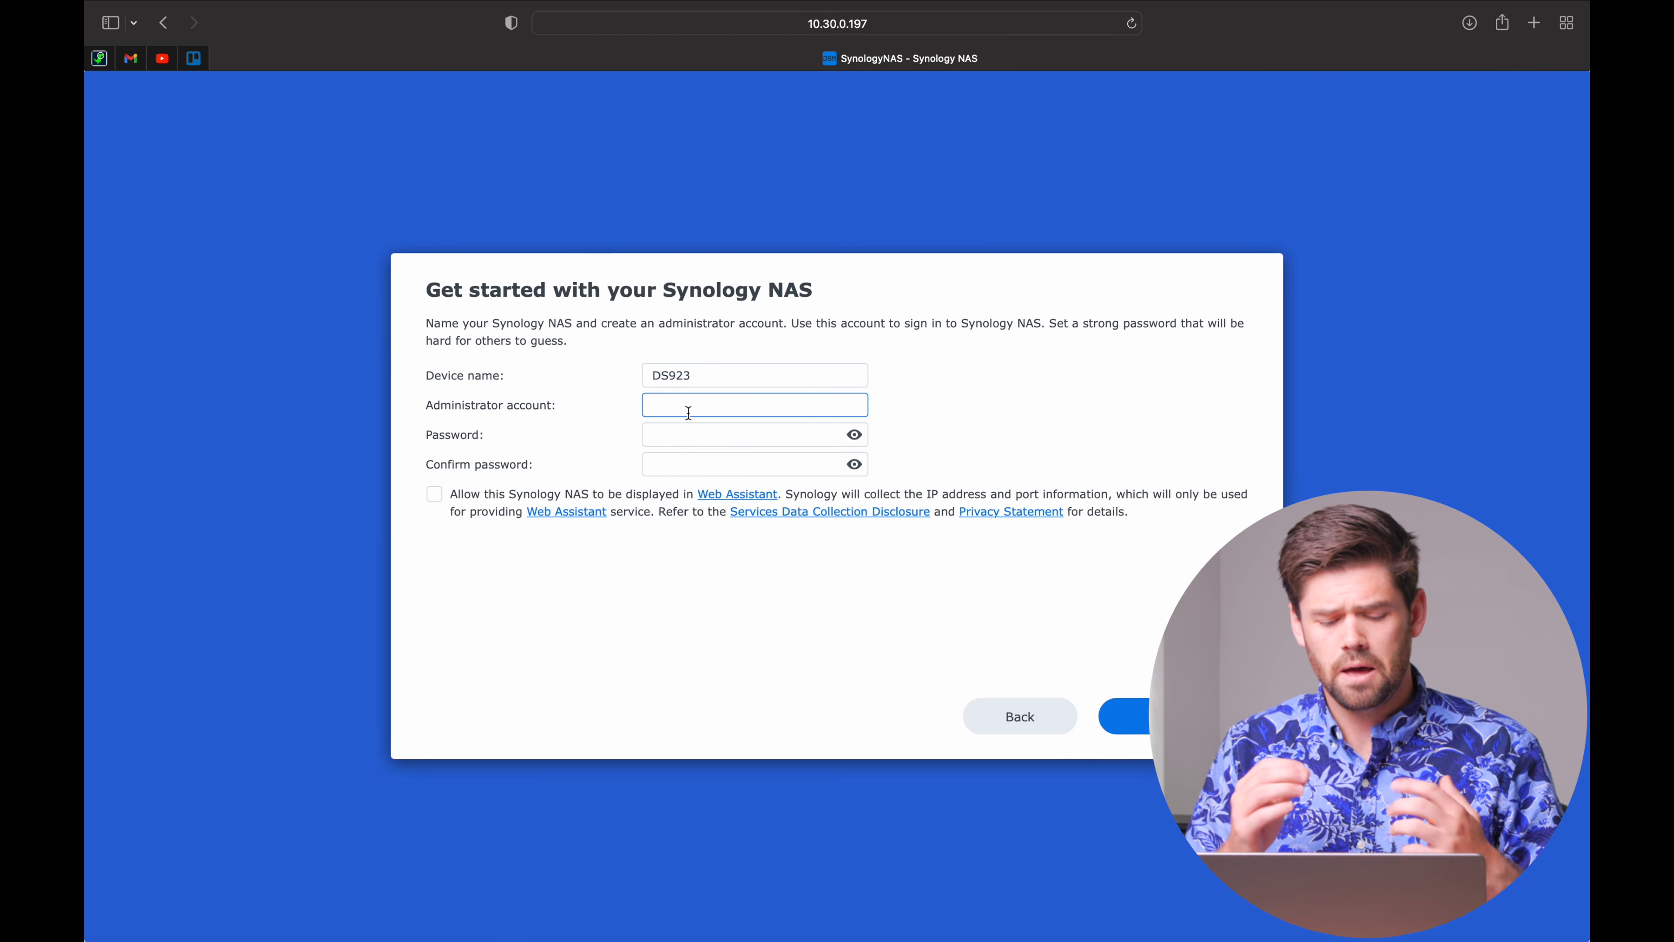
pyautogui.write('Will_Admin')
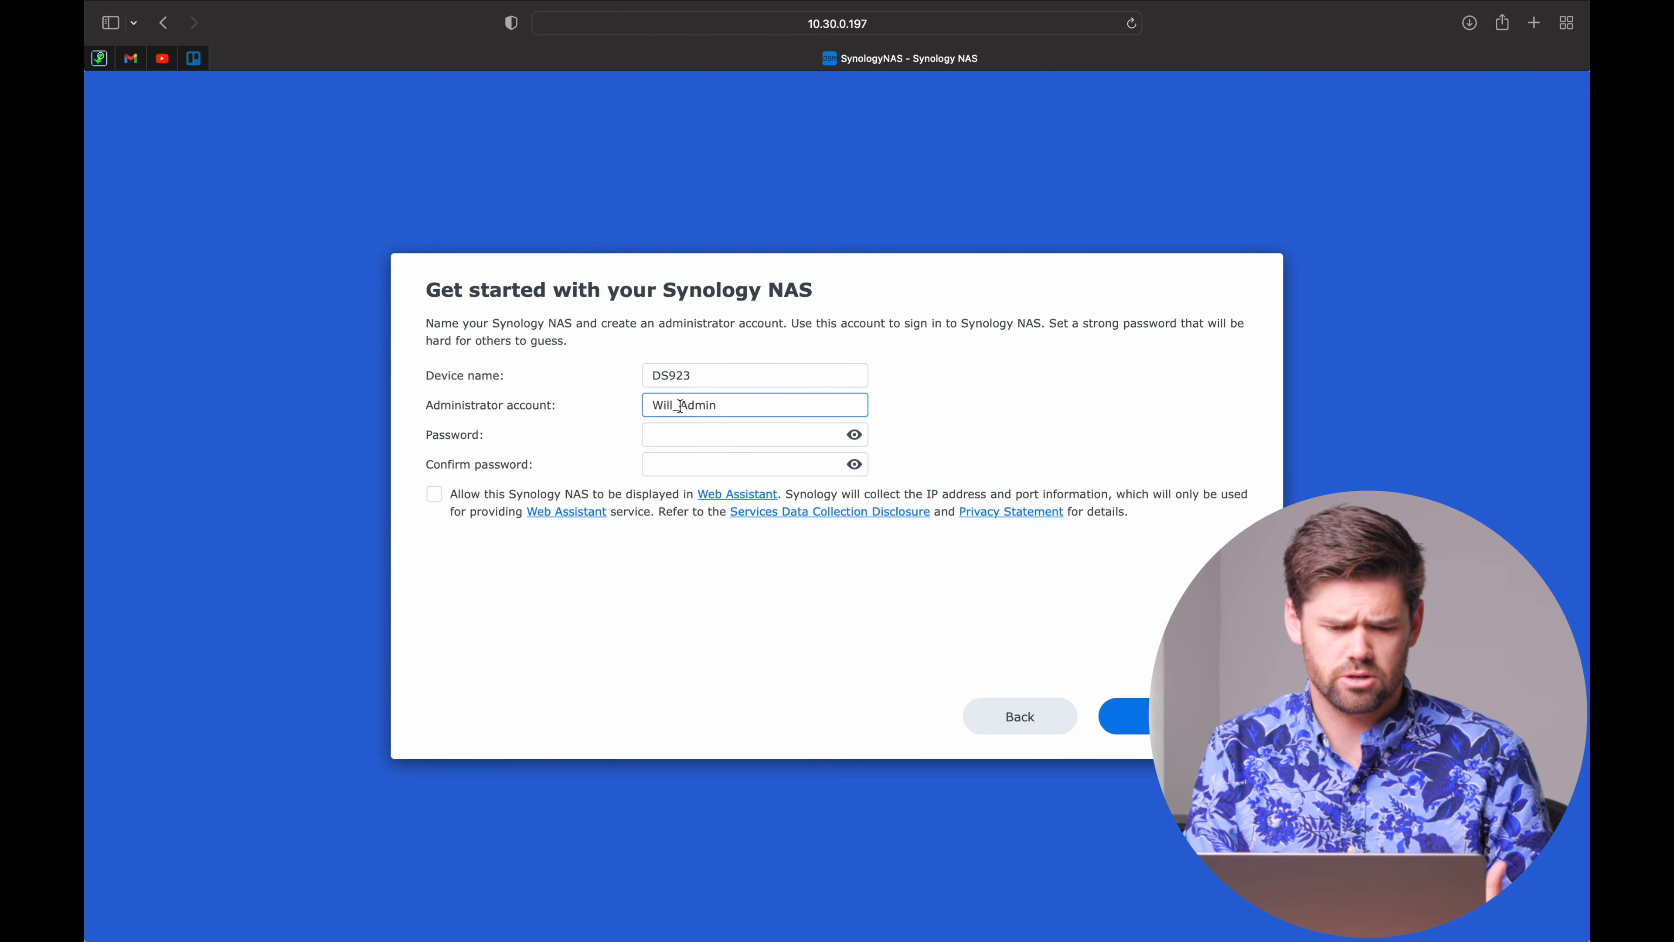
pyautogui.moveTo(673, 406); pyautogui.dragTo(810, 408)
pyautogui.press('BackSpace')
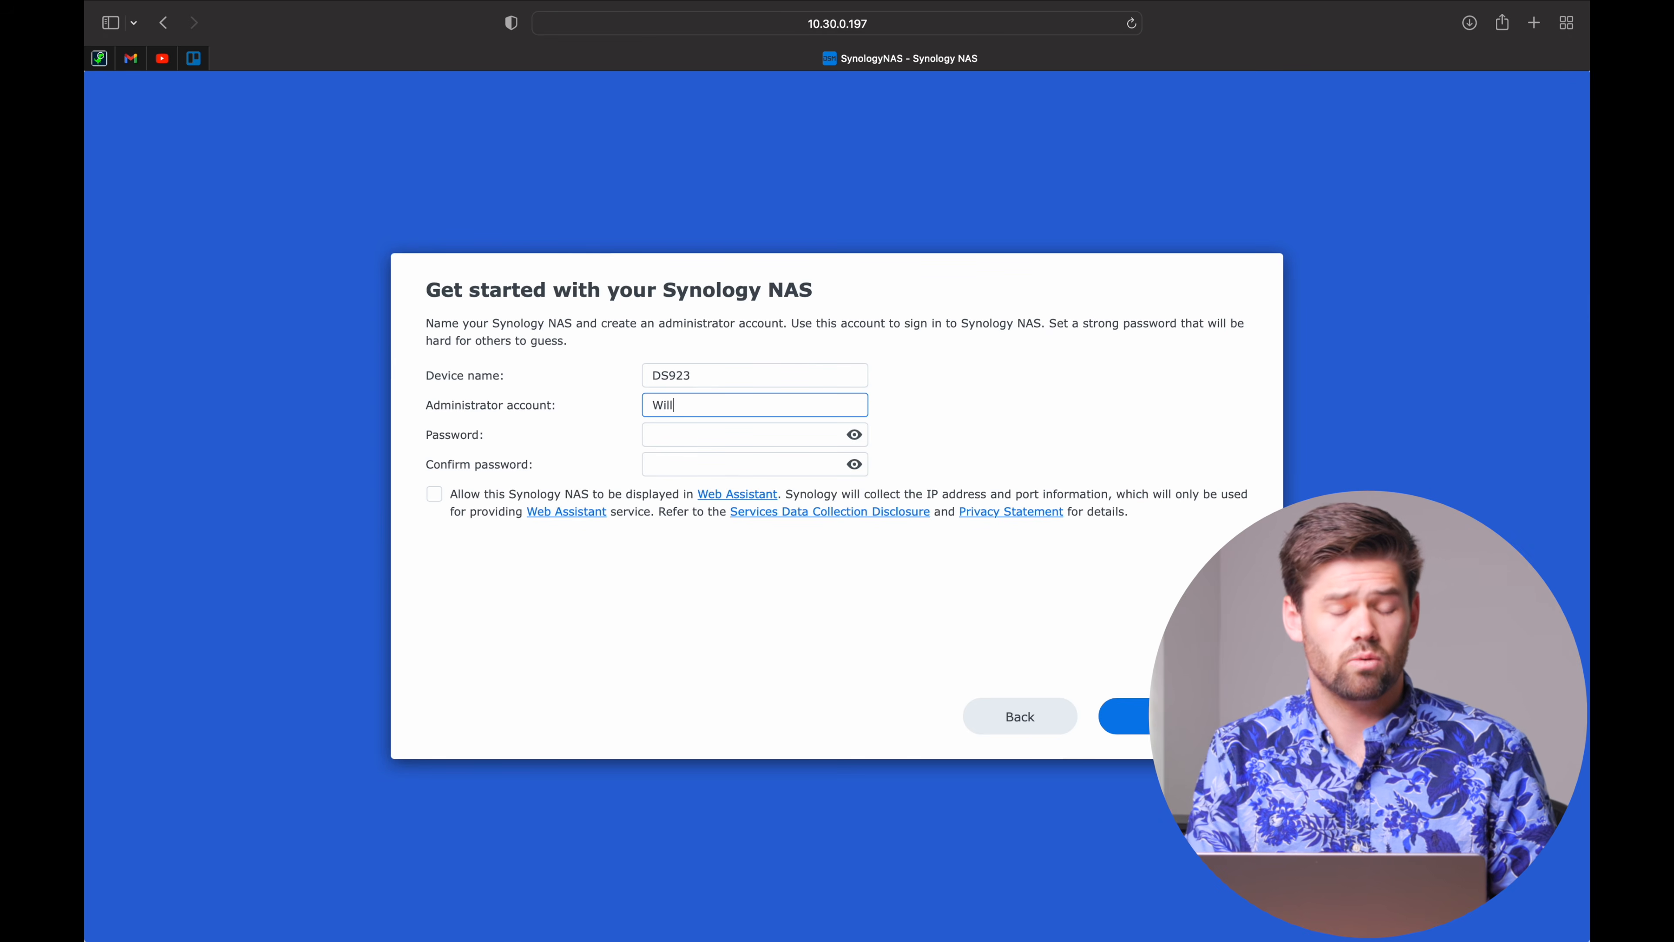
# Set and confirm the admin password, allow Web Assistant discovery, and submit the form.
pyautogui.click(729, 443)
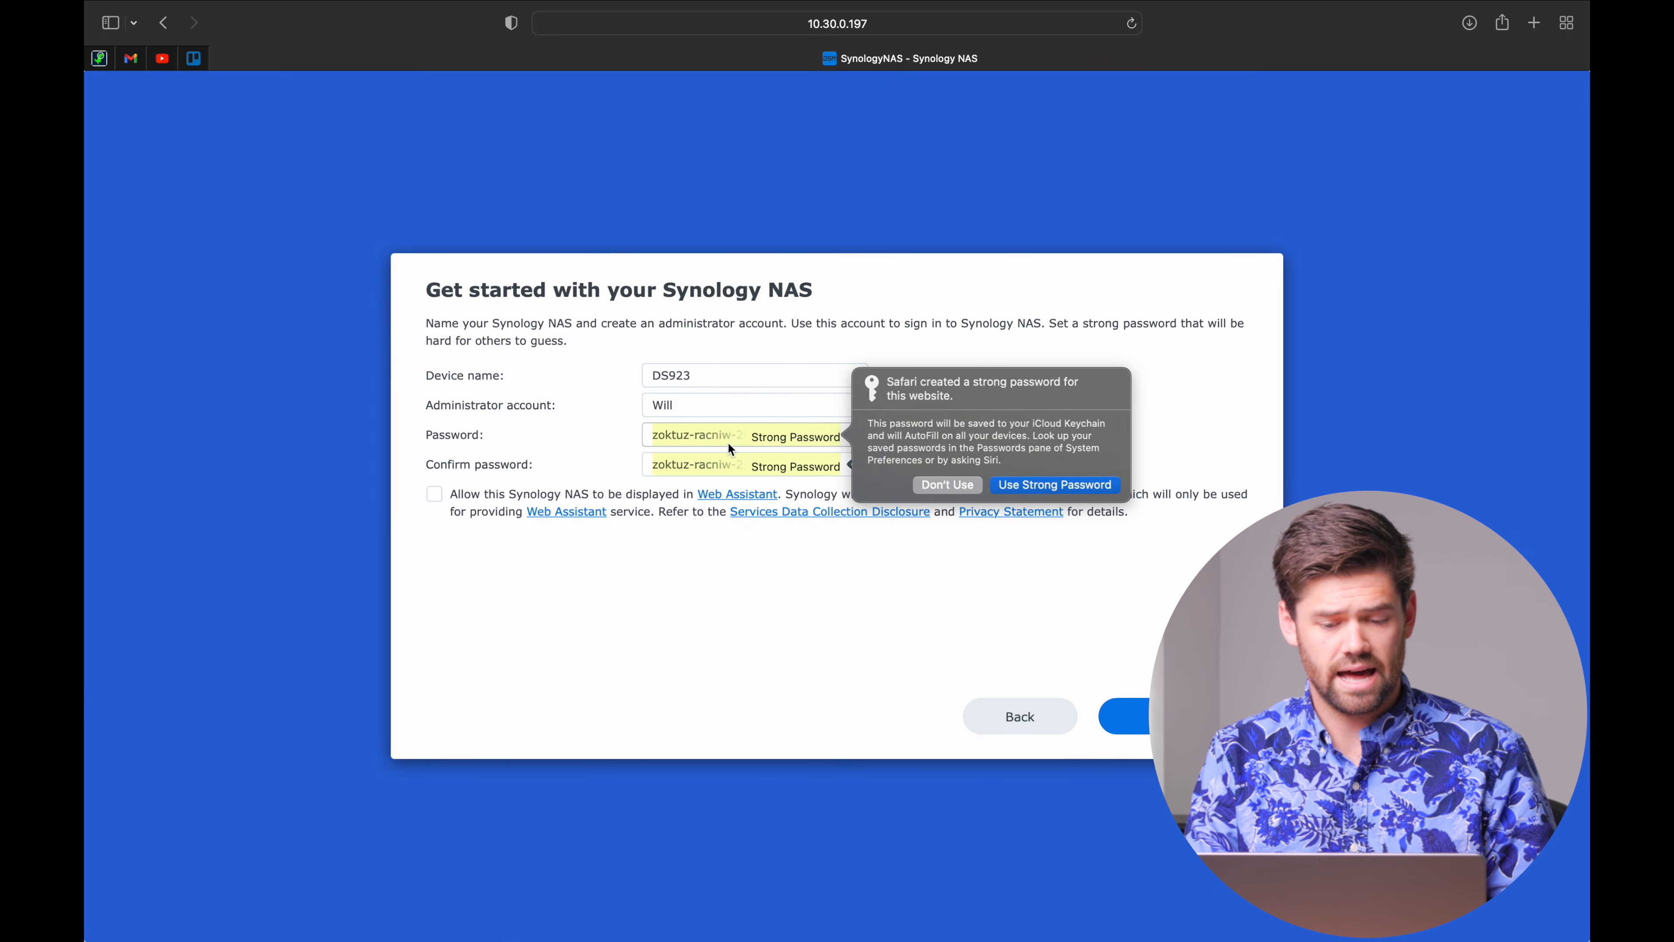
pyautogui.click(929, 476)
pyautogui.write('••••••••')
pyautogui.press('Tab')
pyautogui.write('••••••••')
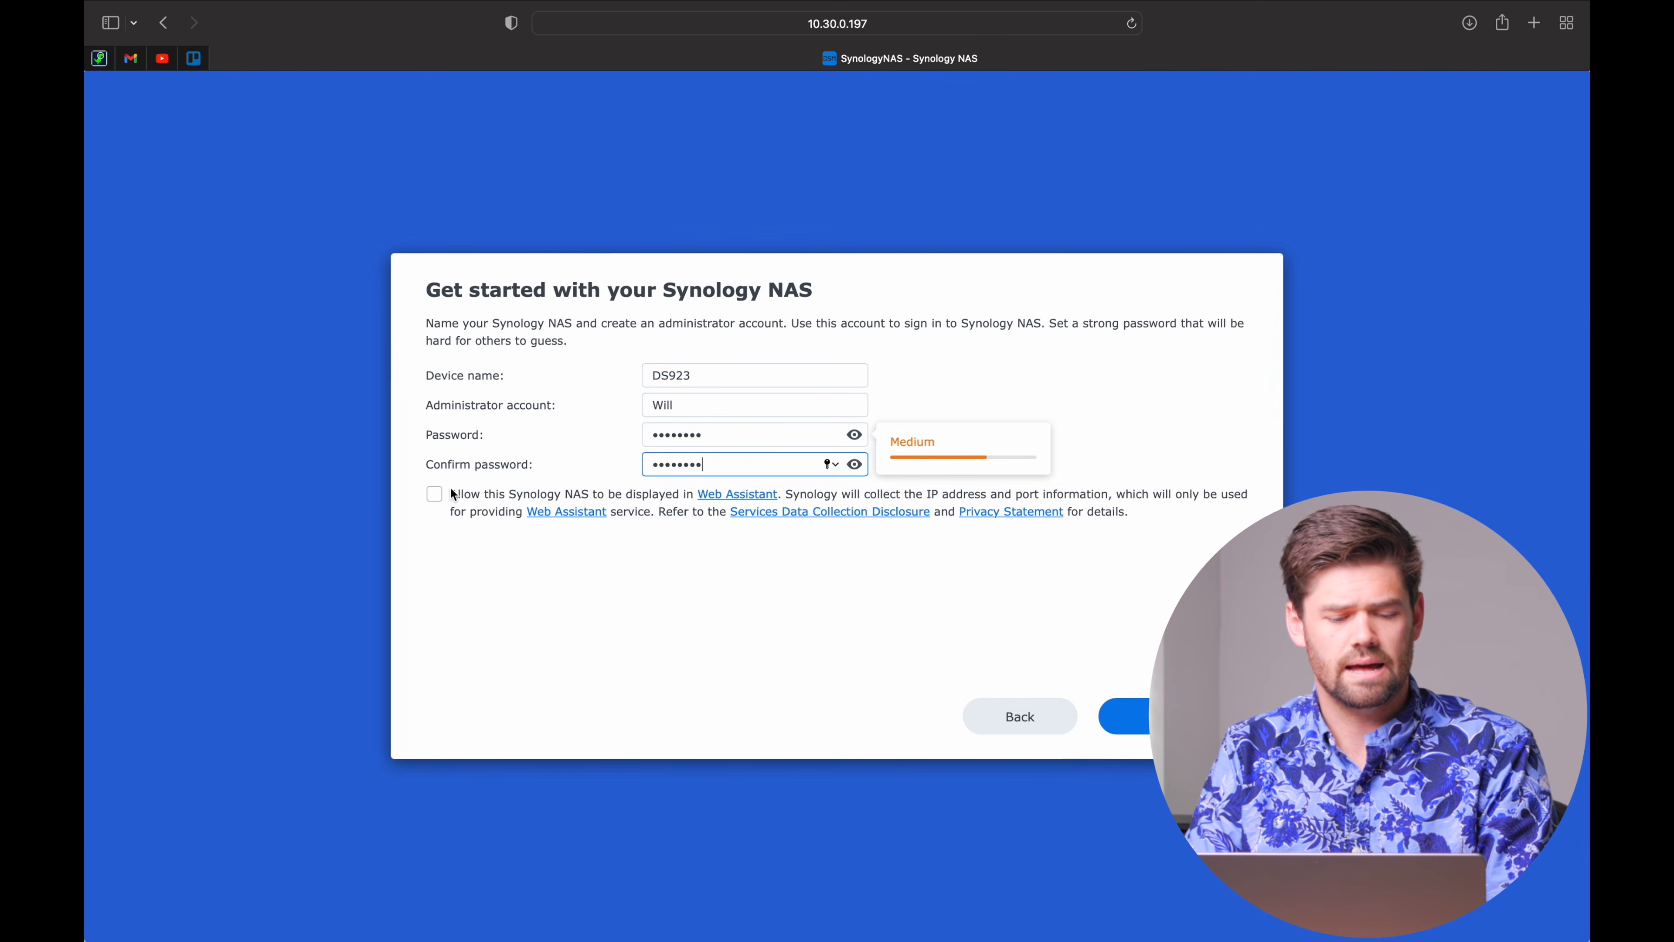
pyautogui.click(435, 494)
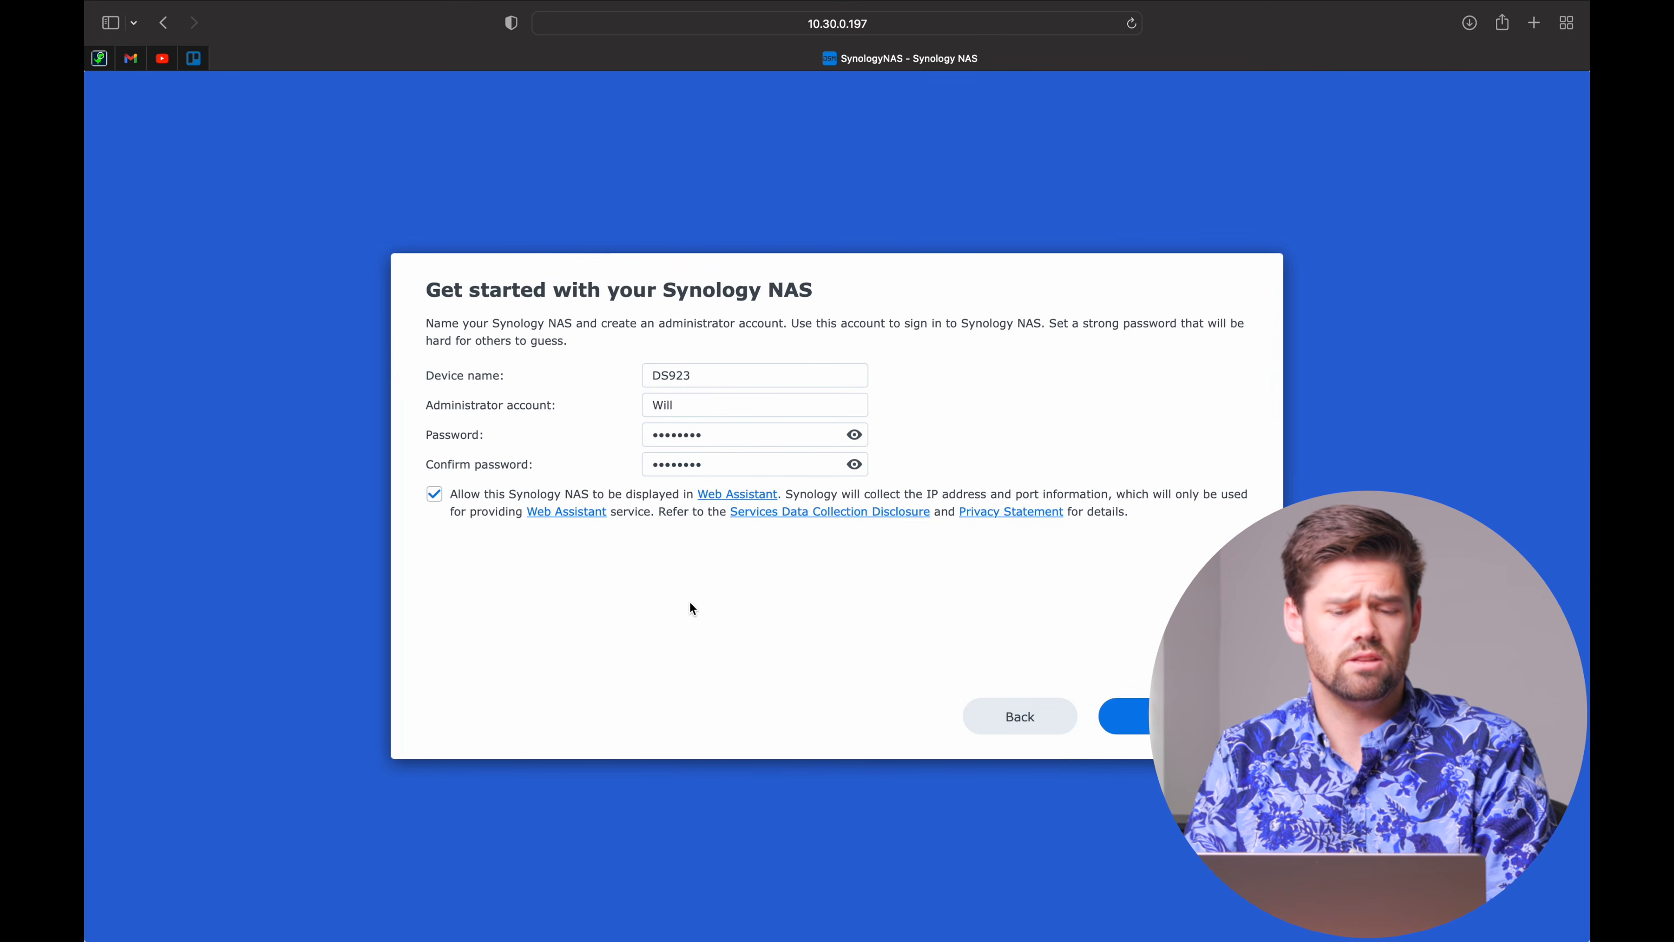
pyautogui.click(1125, 717)
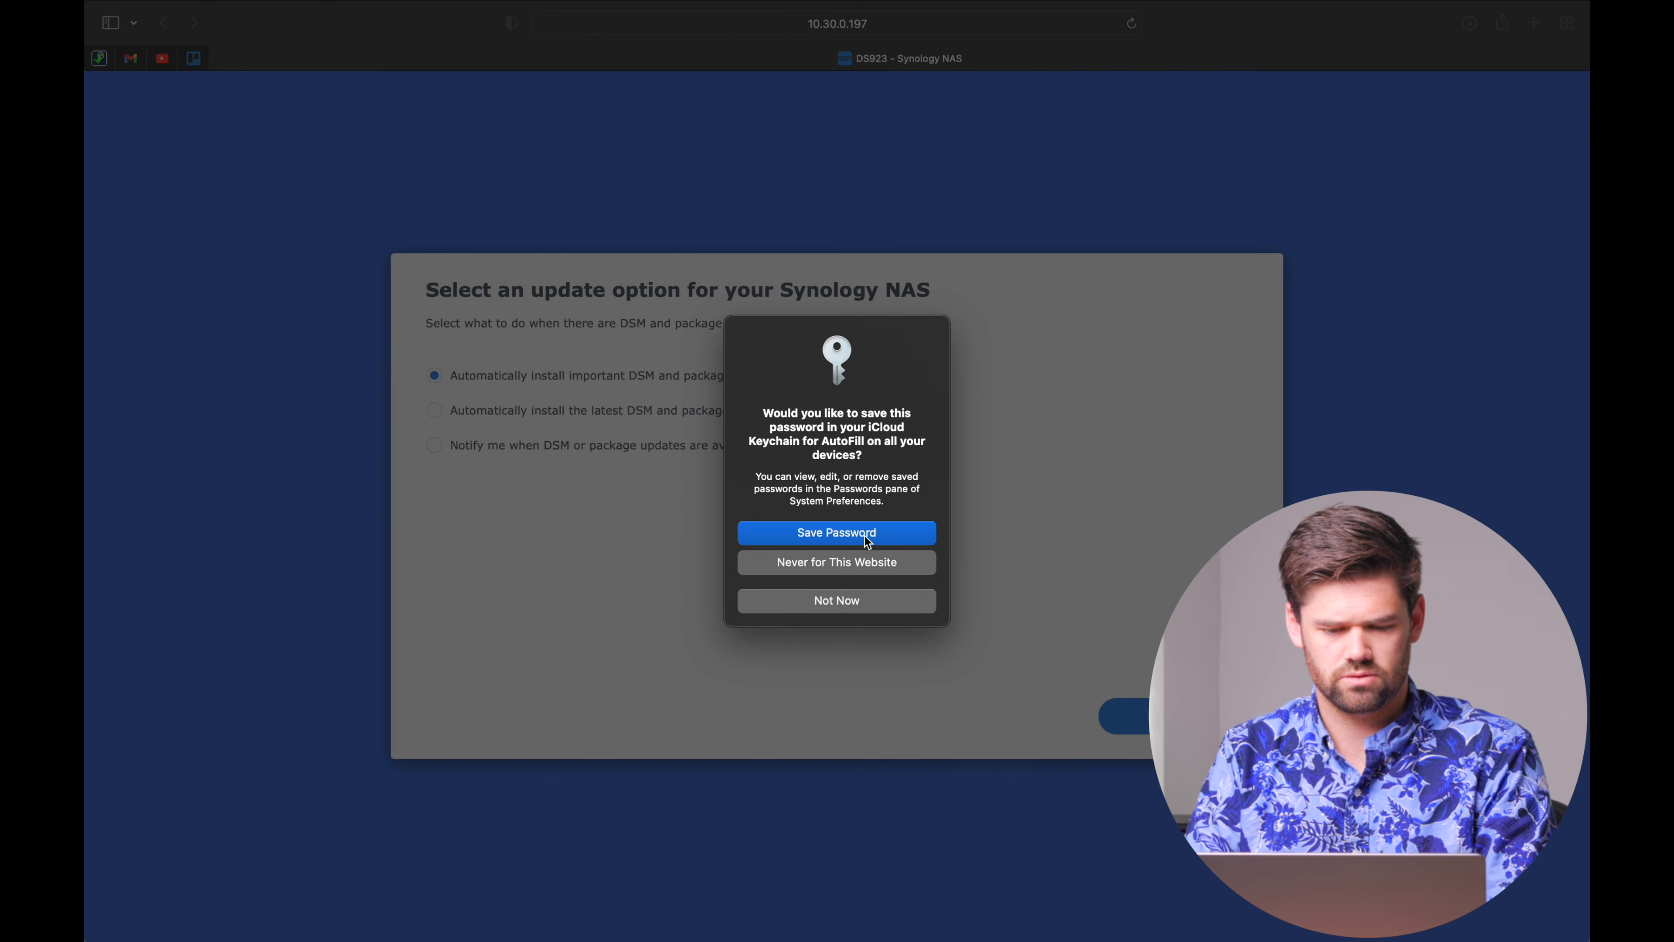
# Save the new admin password in Safari.
pyautogui.click(865, 534)
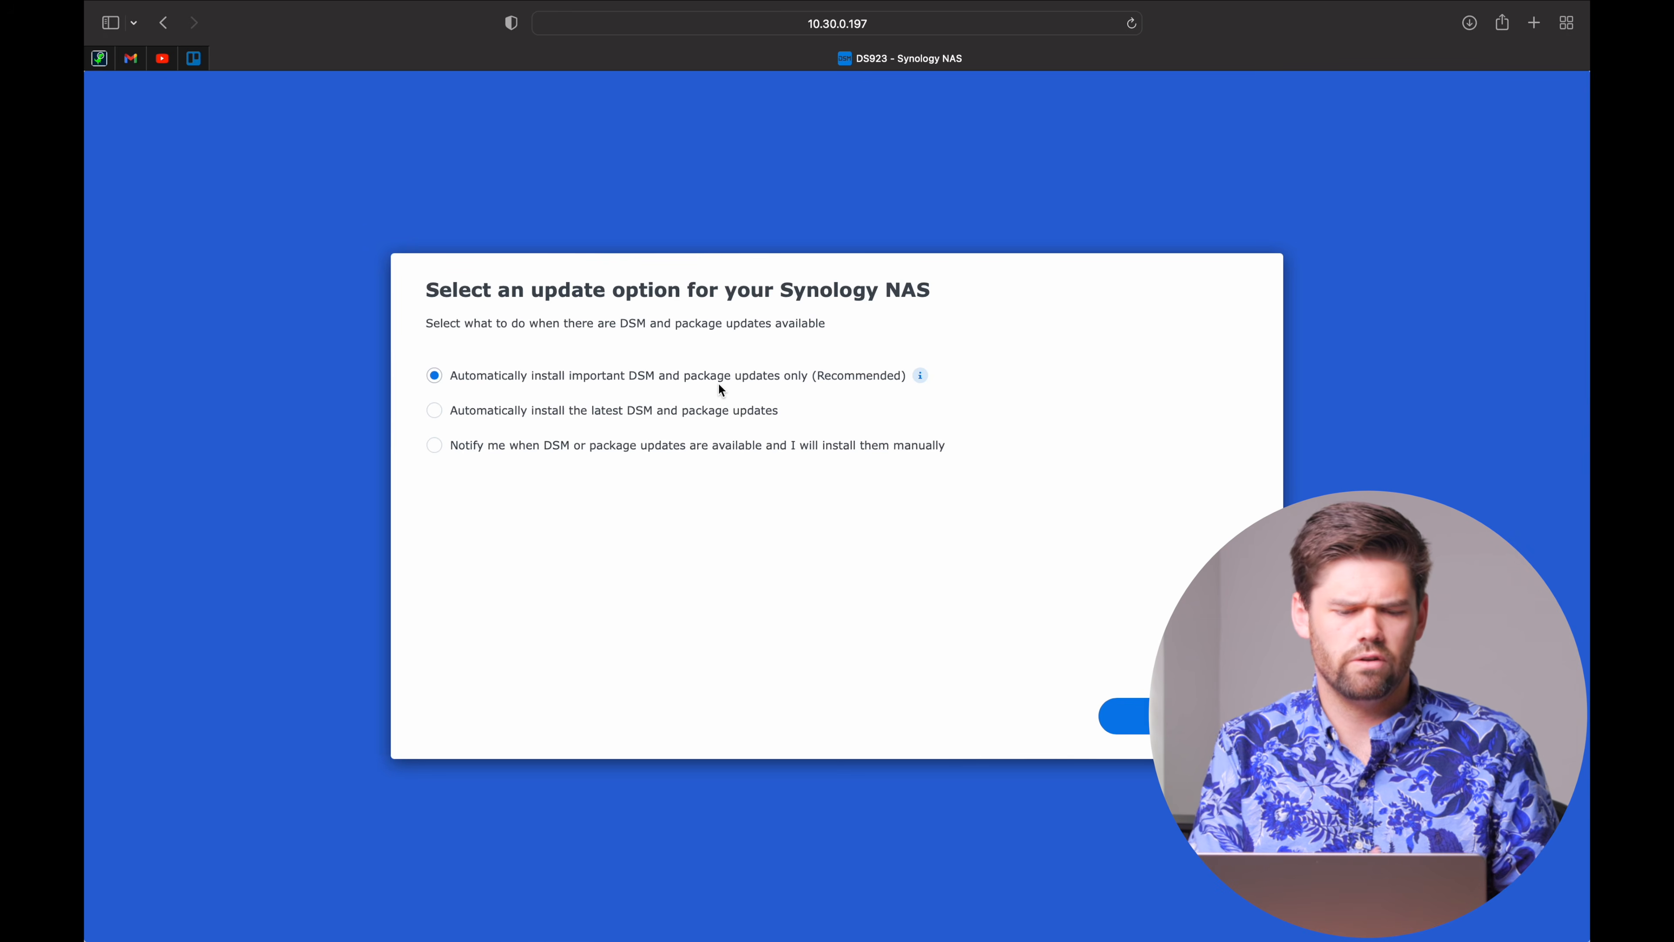
# Keep important-updates-only, then sign in to an existing Synology account and continue.
pyautogui.click(1143, 715)
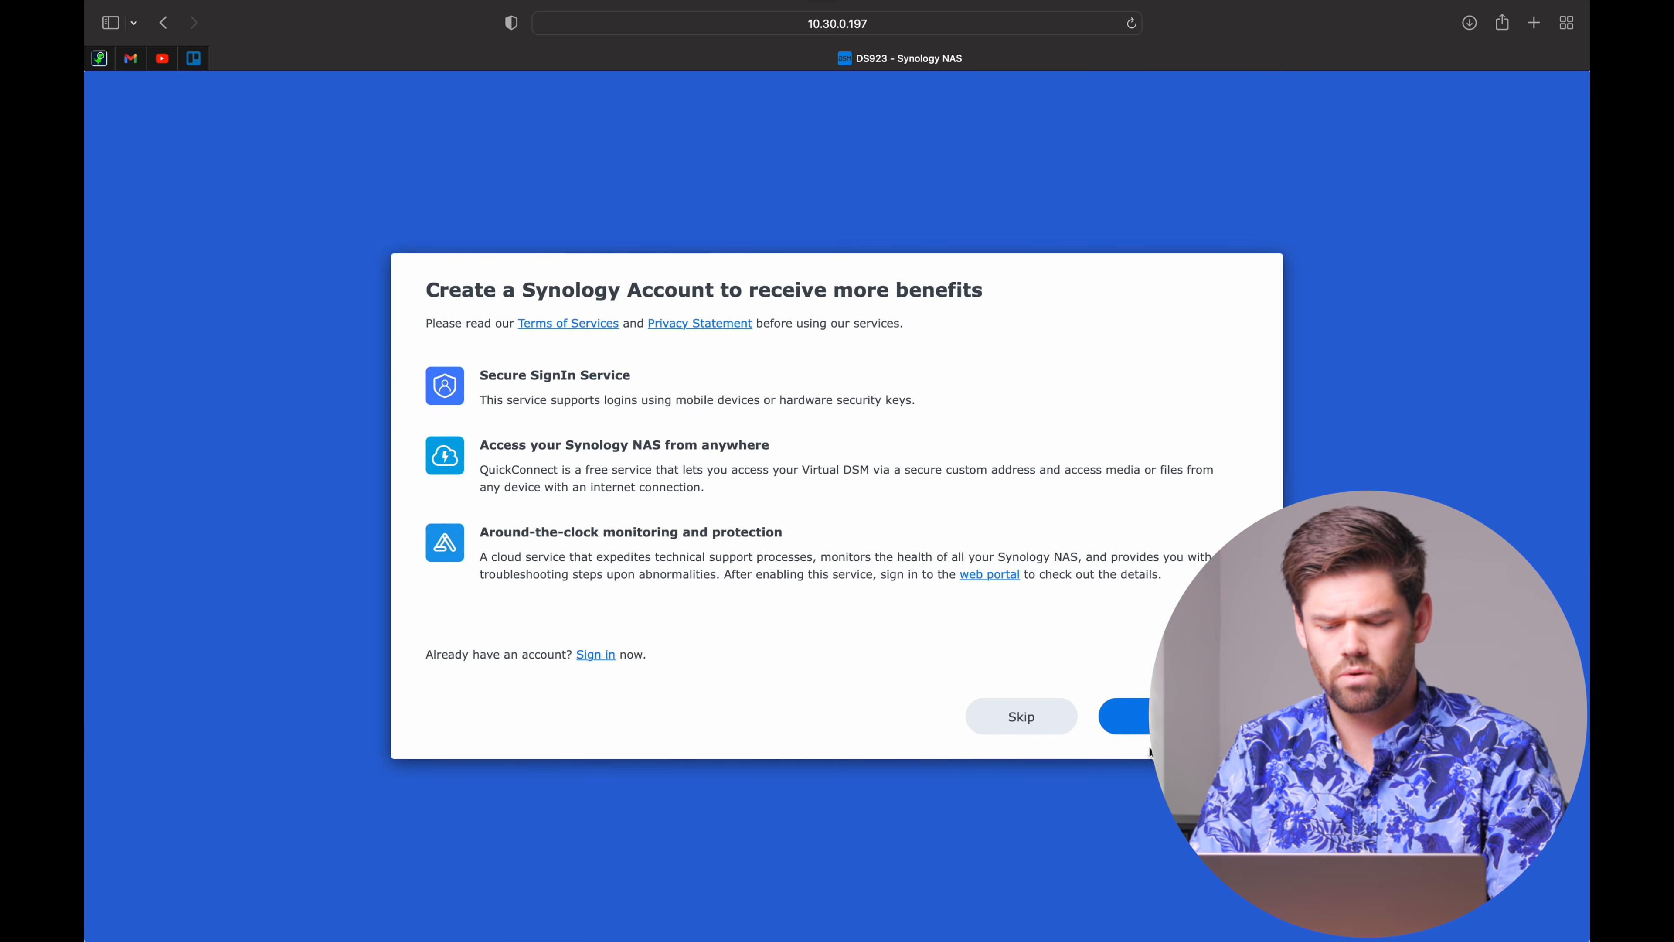
pyautogui.click(599, 655)
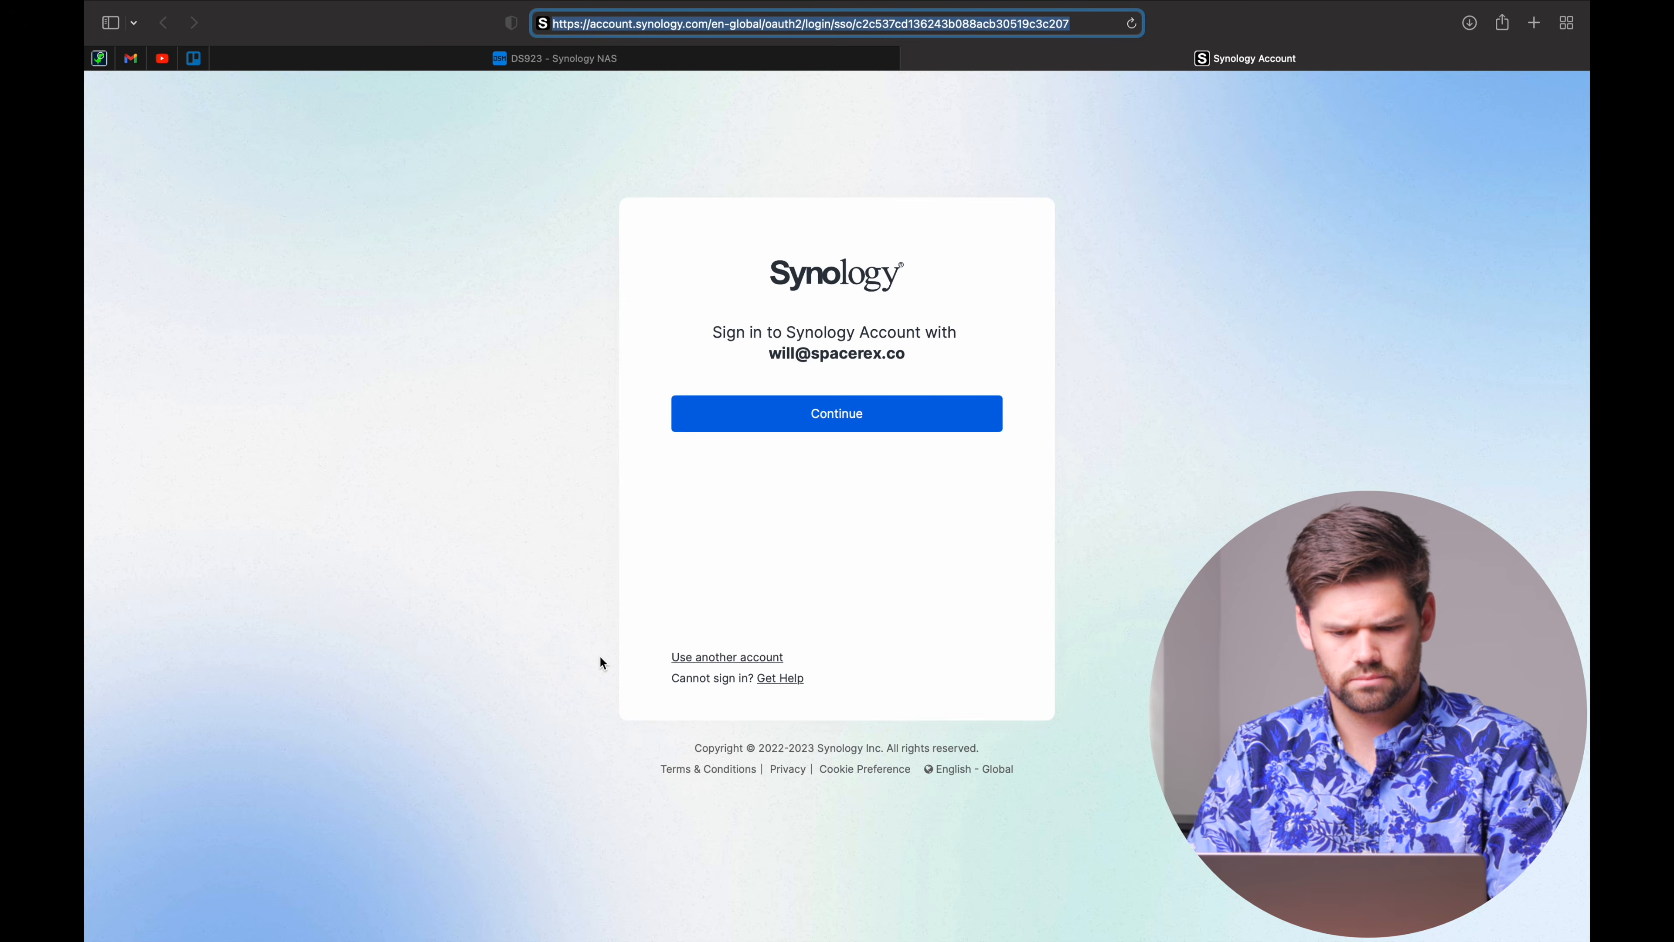
pyautogui.click(859, 429)
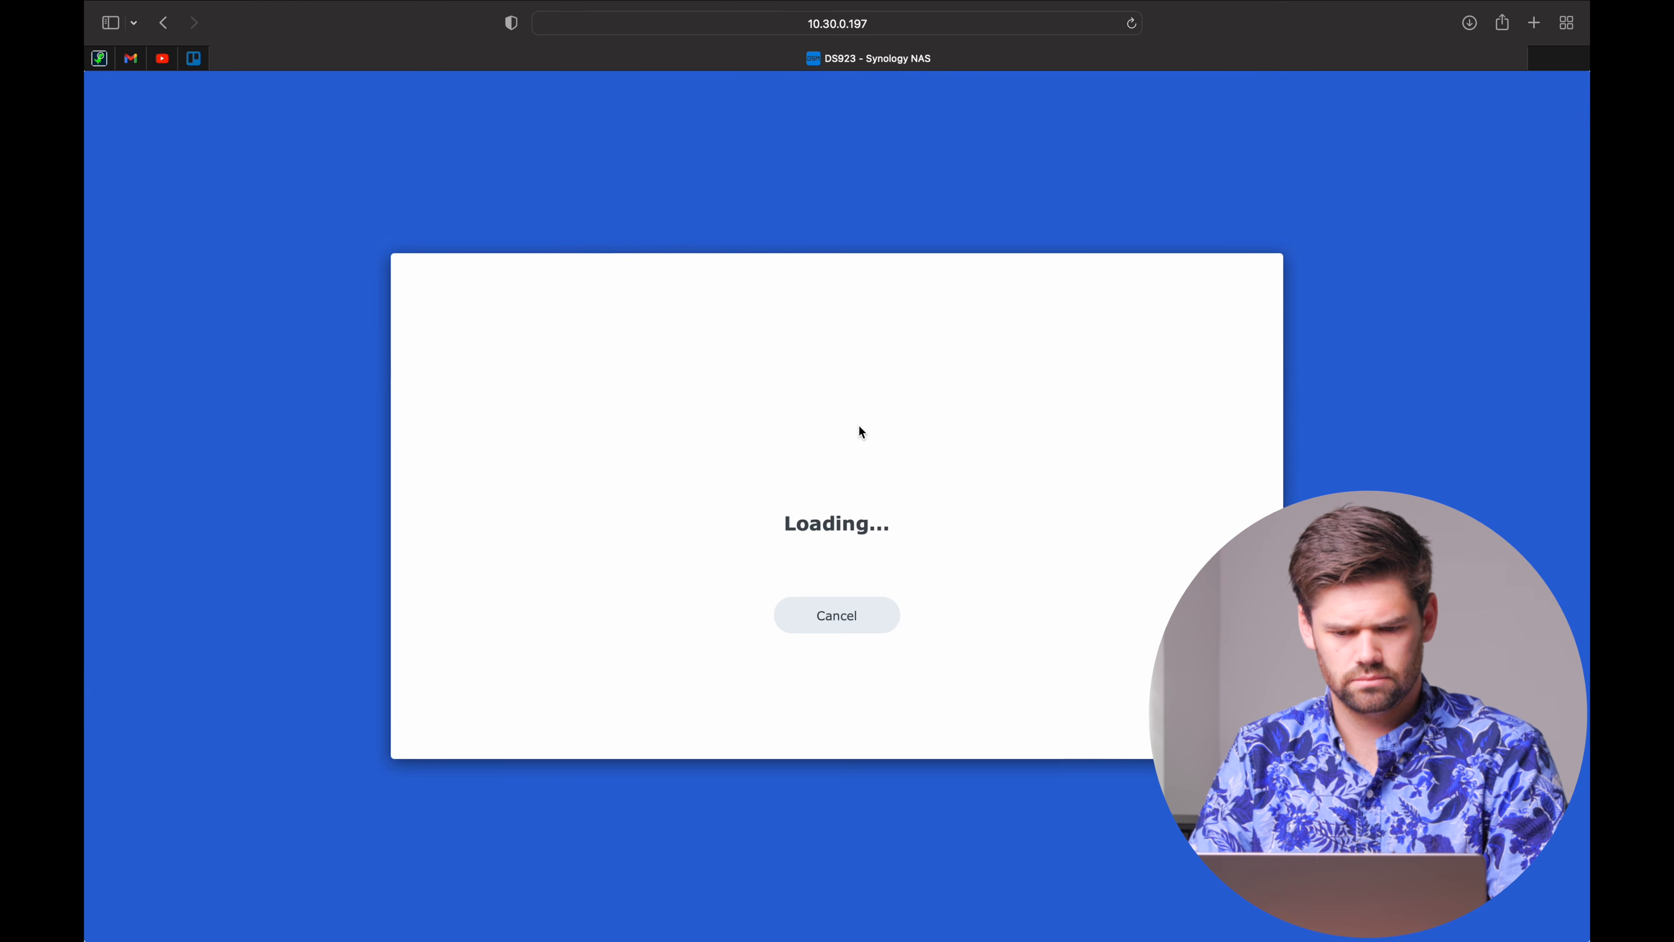
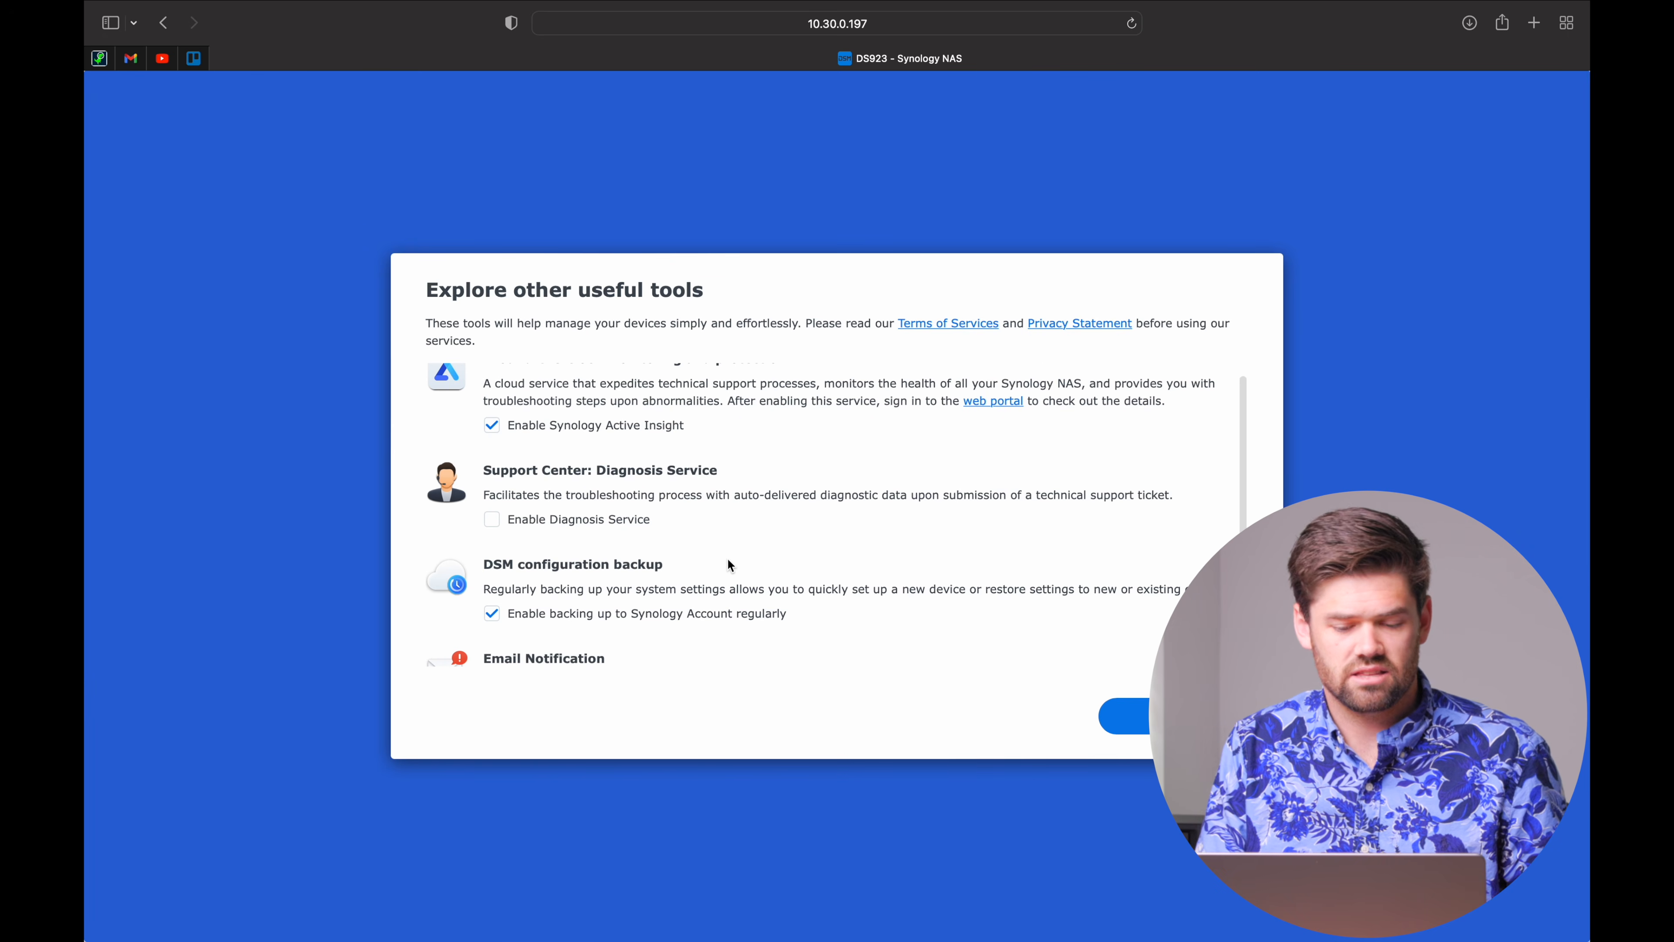
# Accept the optional tool choices and finish the DSM setup wizard.
pyautogui.scroll(1, 728, 561)
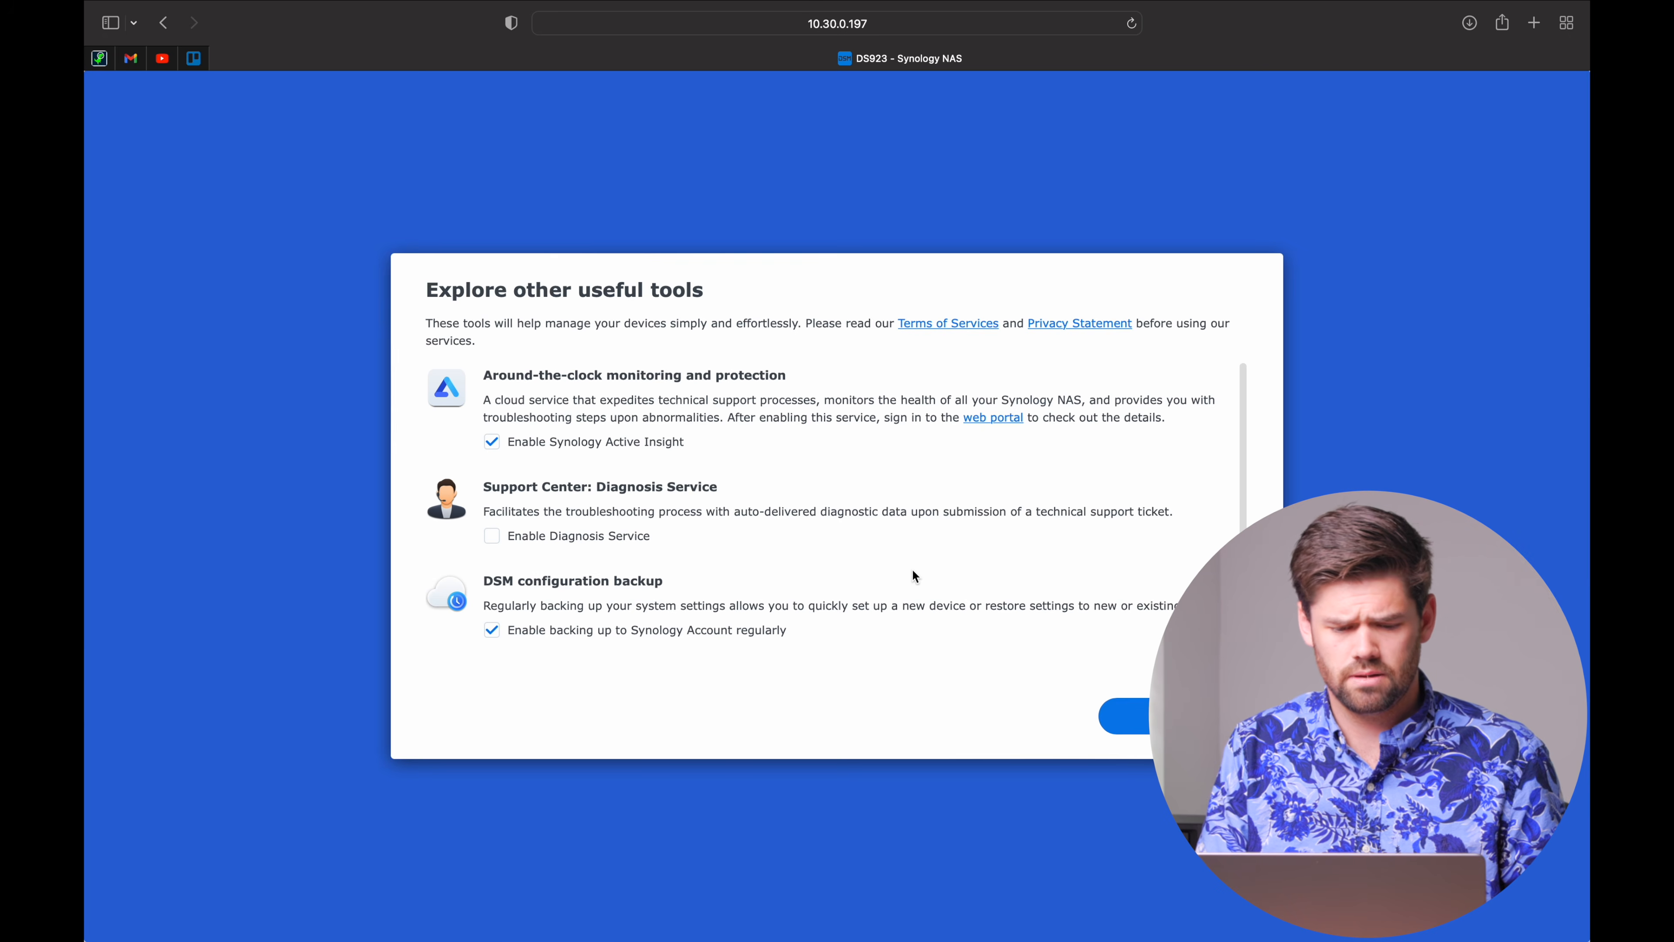
pyautogui.scroll(-2, 861, 578)
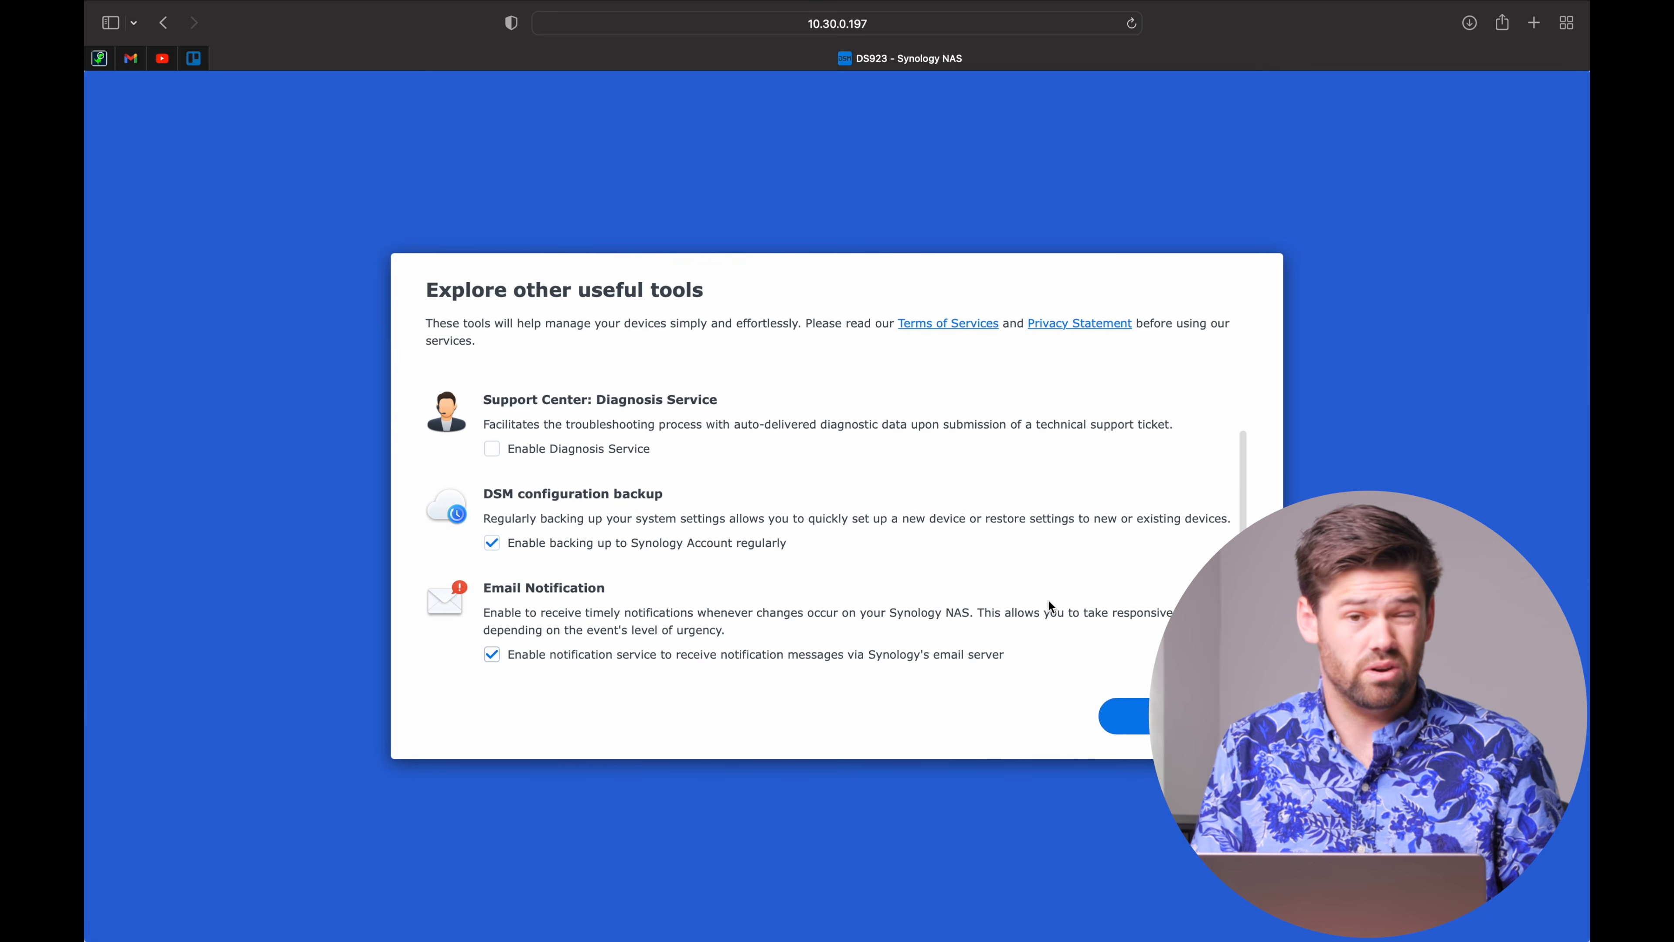
pyautogui.click(1124, 716)
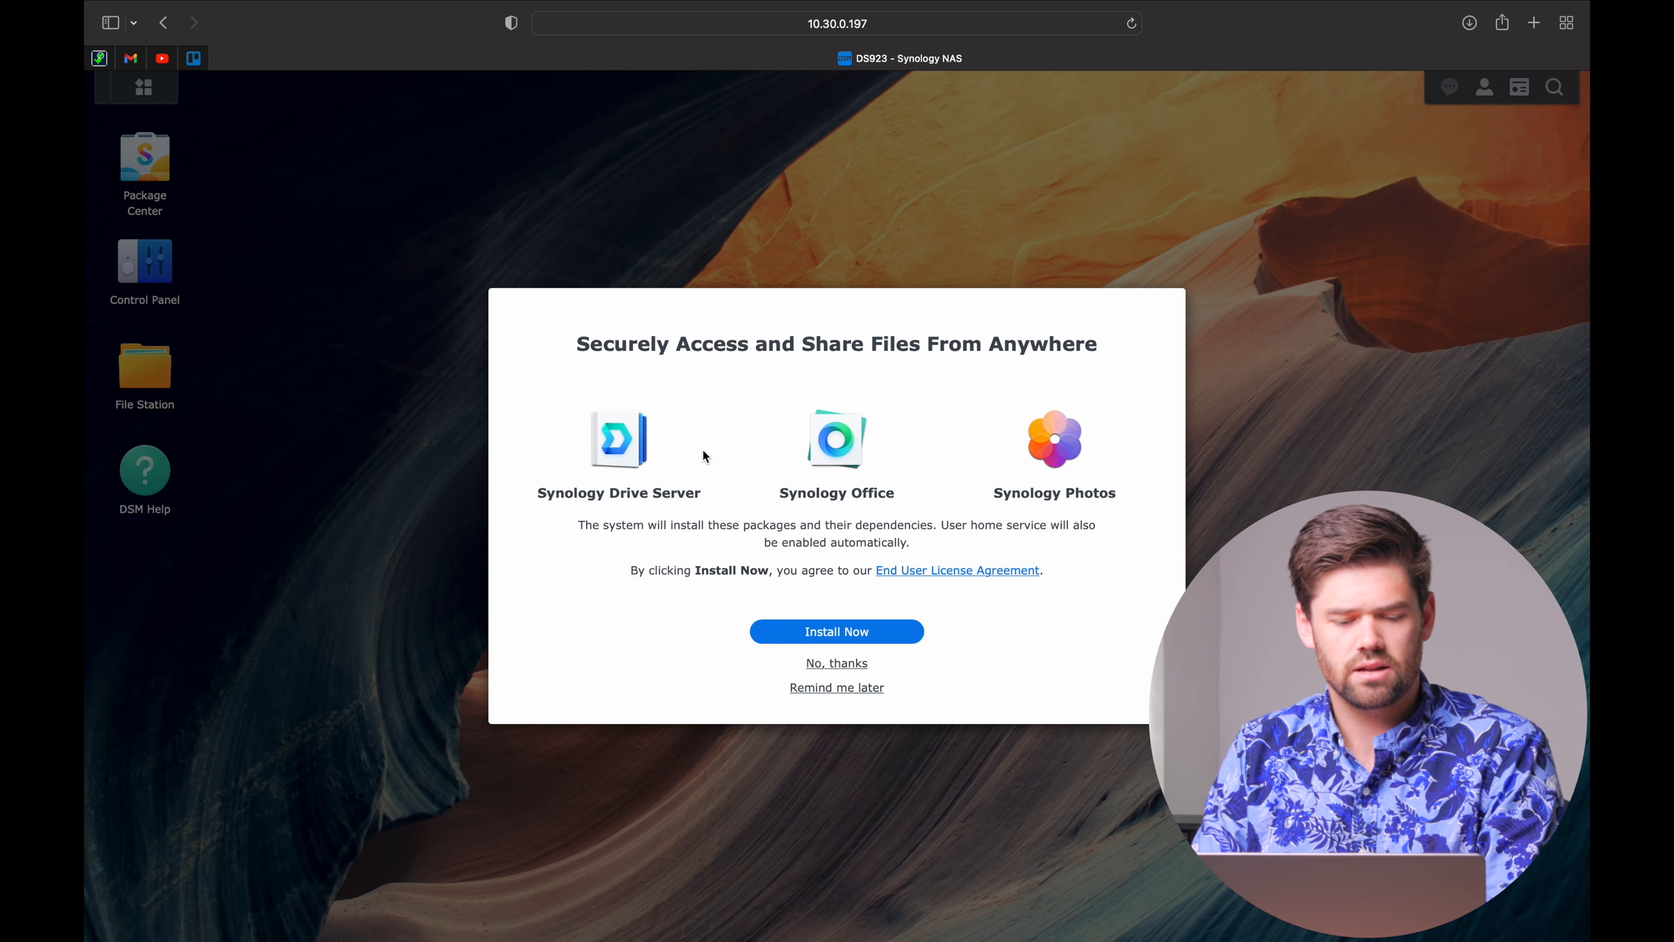
# Decline installing Drive Server, Office and Photos, skip 2-factor authentication, and acknowledge the Adaptive MFA notice.
pyautogui.click(843, 664)
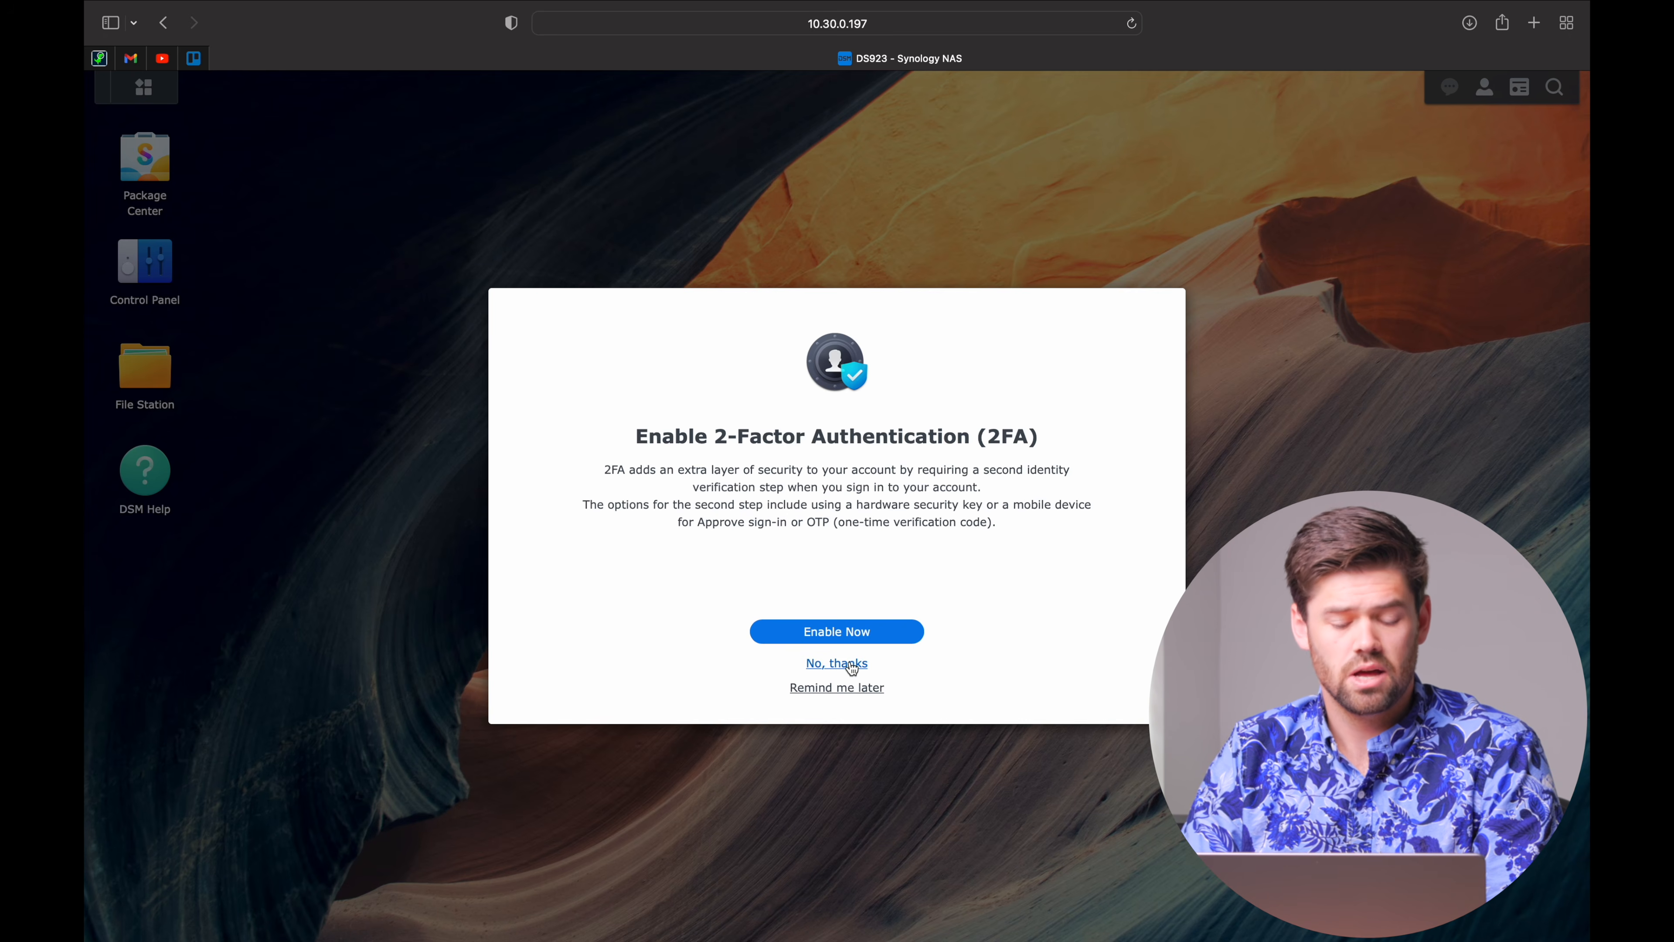
pyautogui.click(851, 665)
pyautogui.click(855, 689)
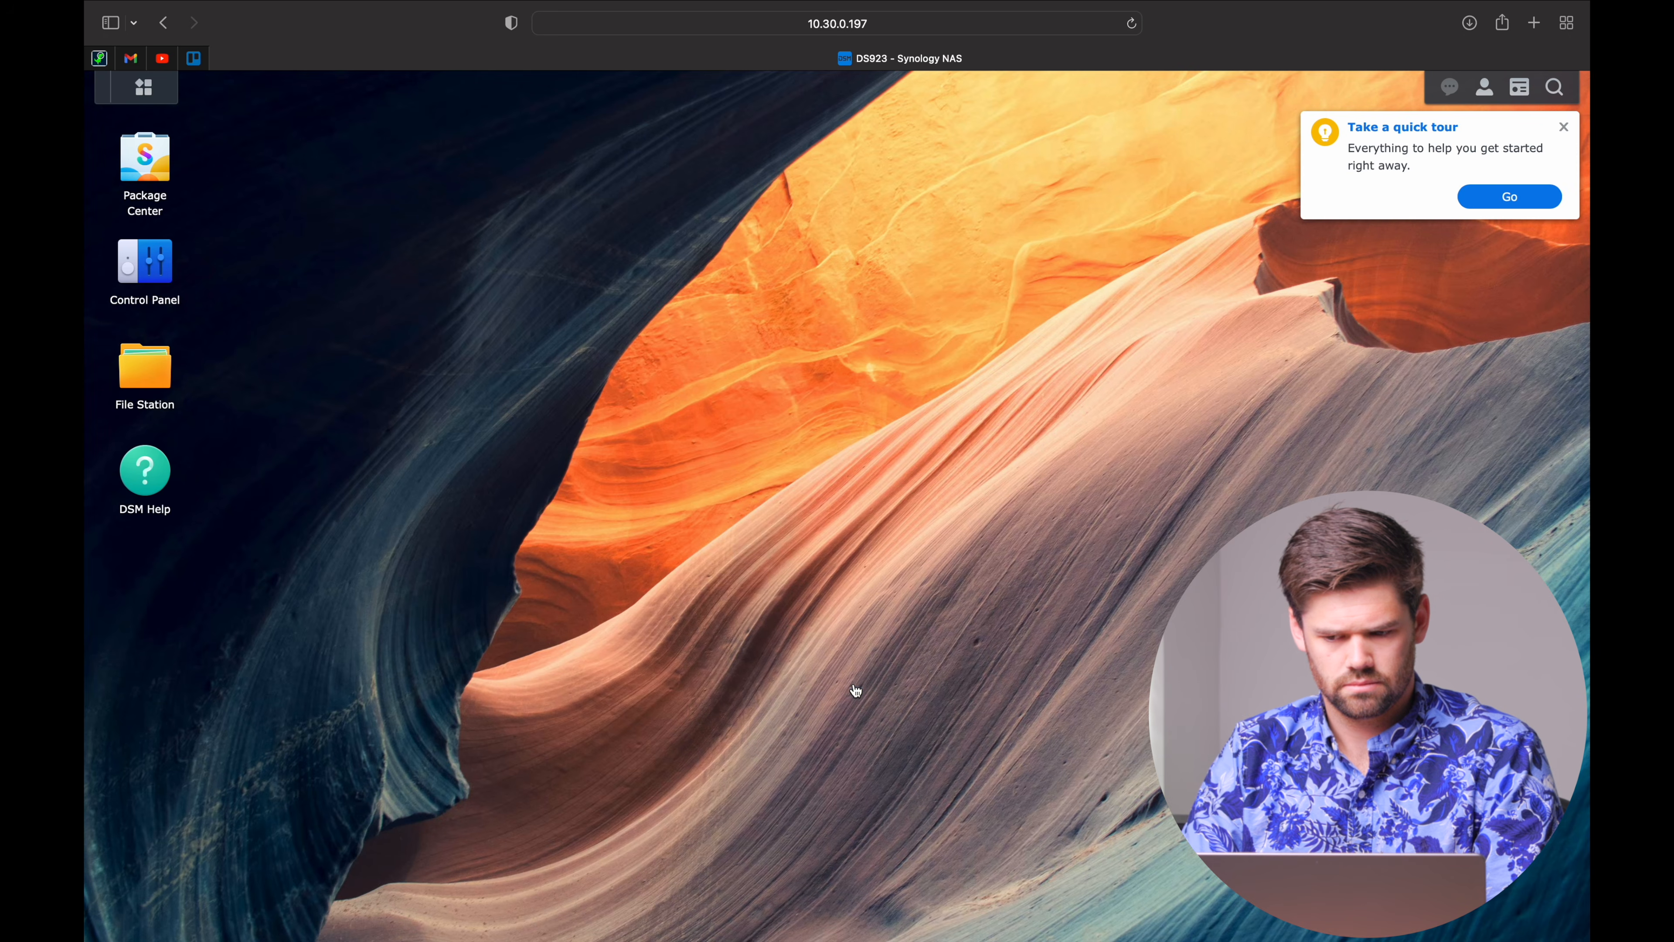
# Dismiss the quick tour and DSM Settings Recovery notices, then show the Main Menu app grid.
pyautogui.click(1562, 129)
pyautogui.click(1053, 528)
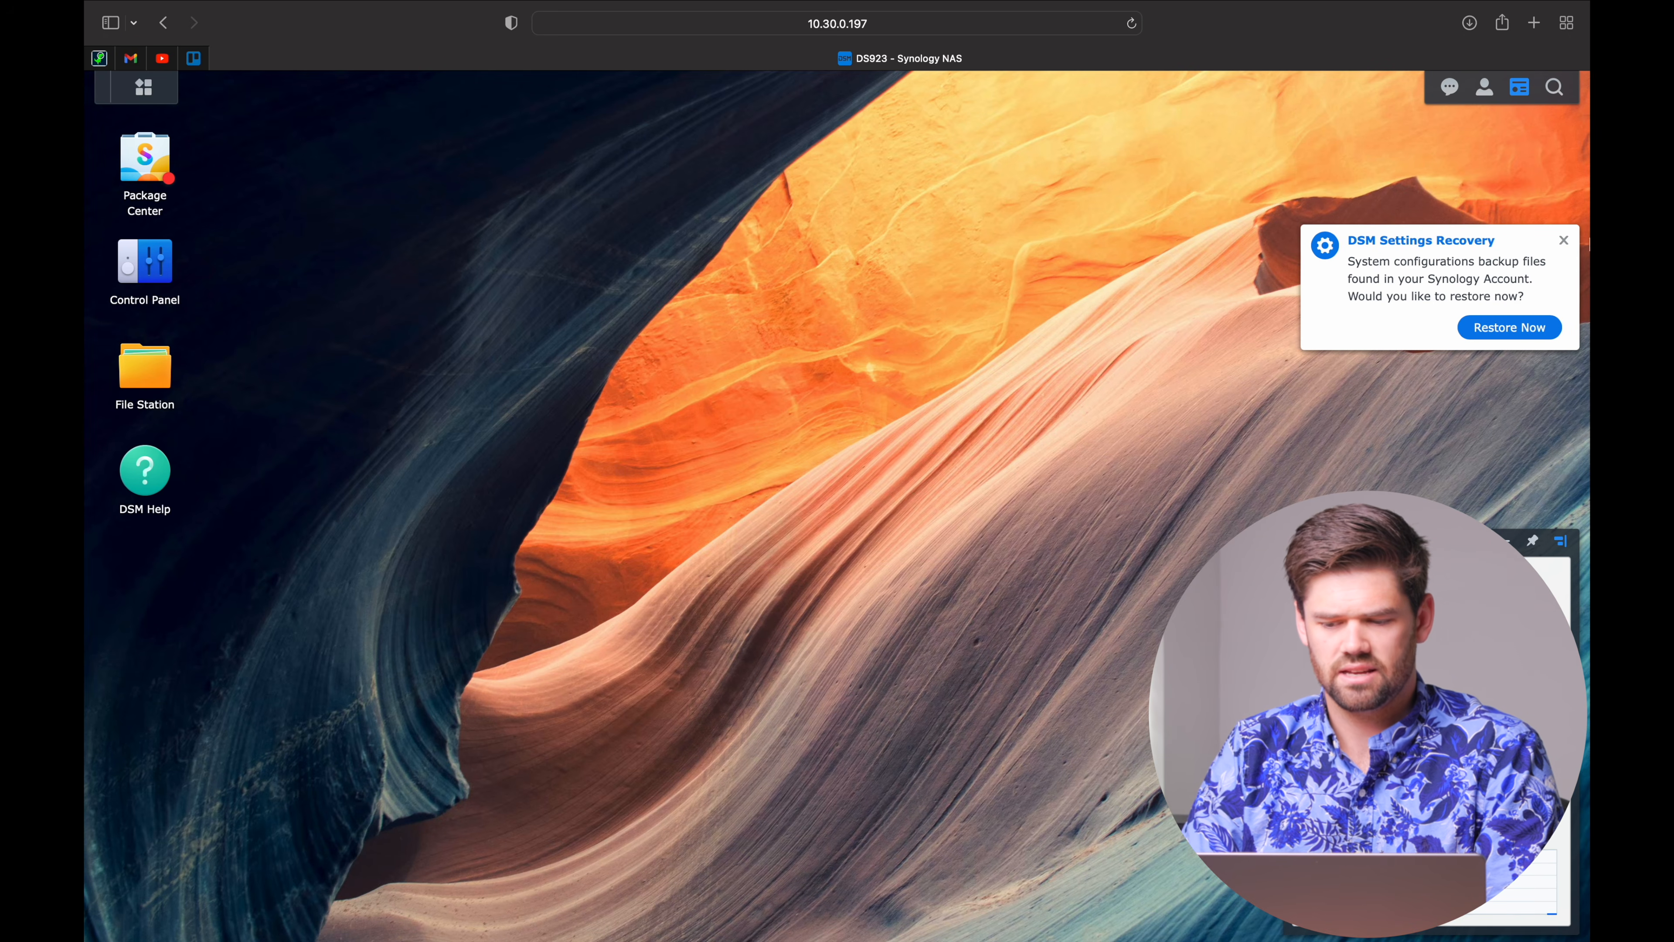
pyautogui.click(1564, 240)
pyautogui.click(951, 546)
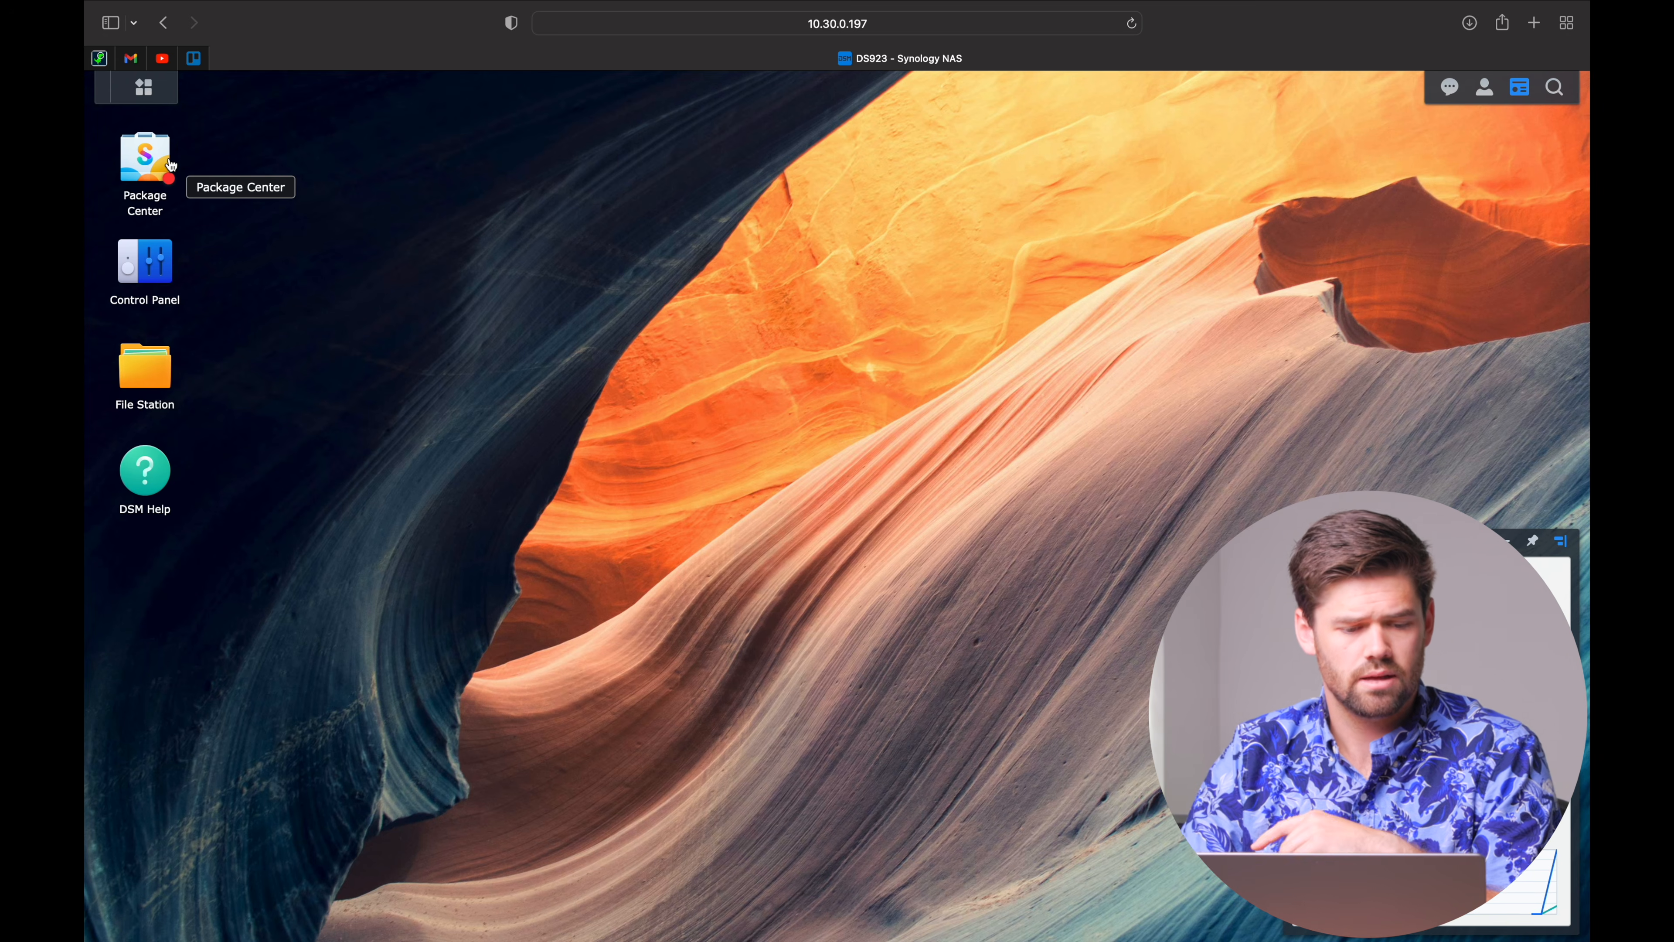
pyautogui.click(148, 264)
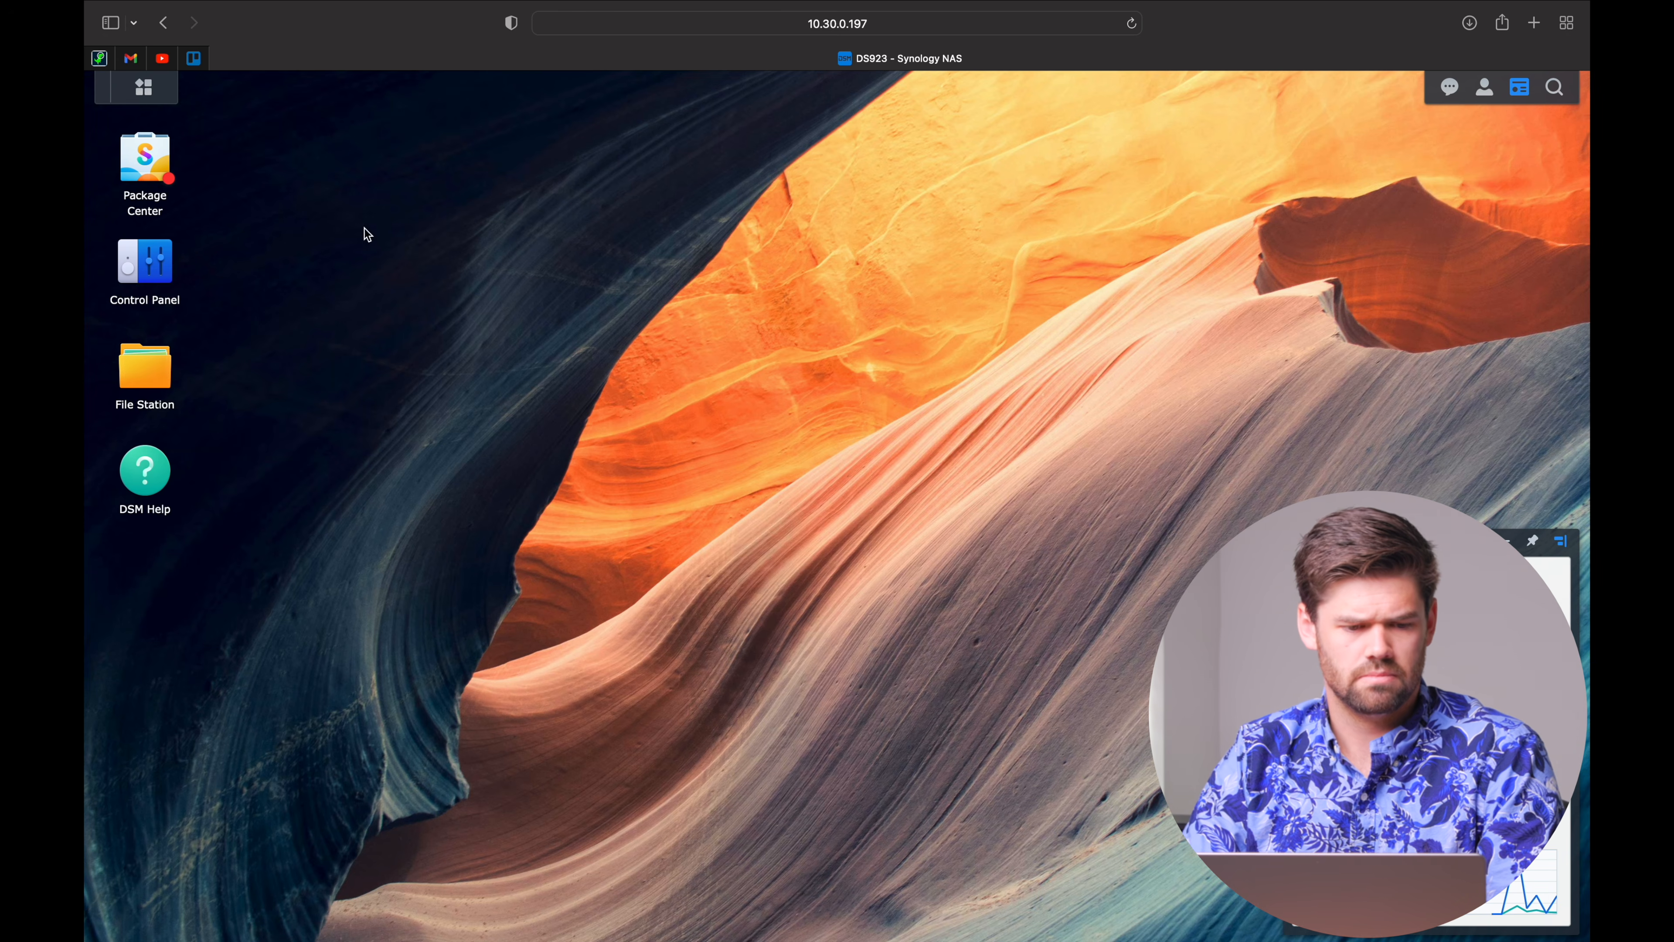
pyautogui.click(132, 94)
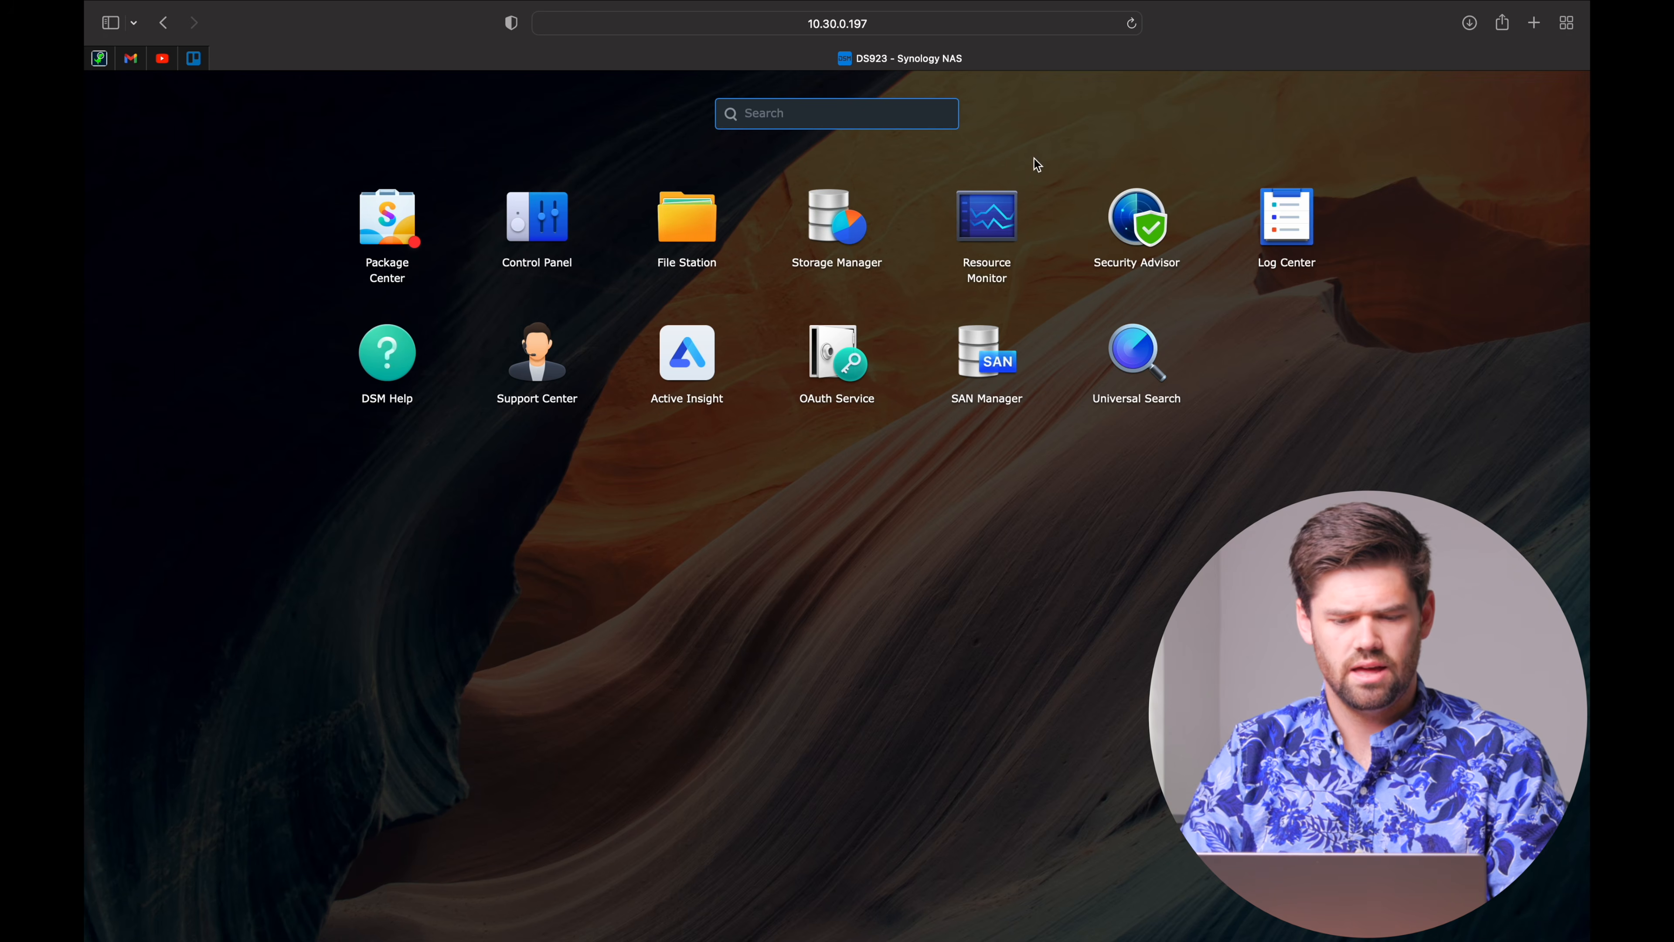
# Launch Storage Manager from the Main Menu to reach the Storage Creation Wizard.
pyautogui.click(837, 216)
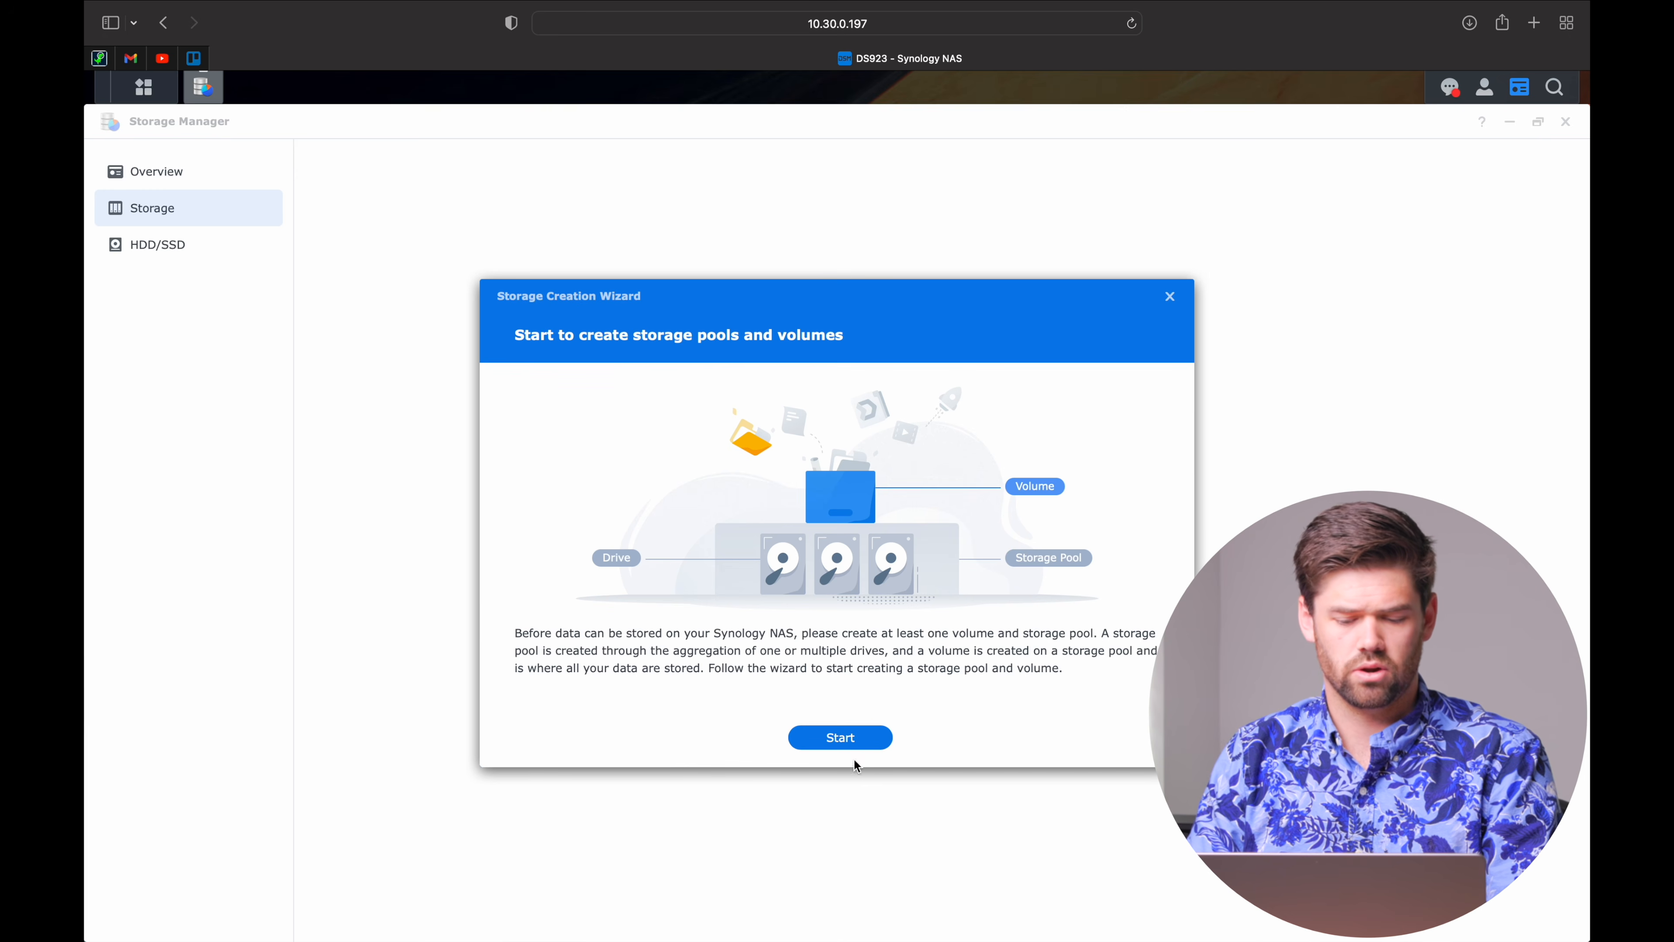
# Start the Storage Creation Wizard to build a new storage pool and volume.
pyautogui.click(857, 743)
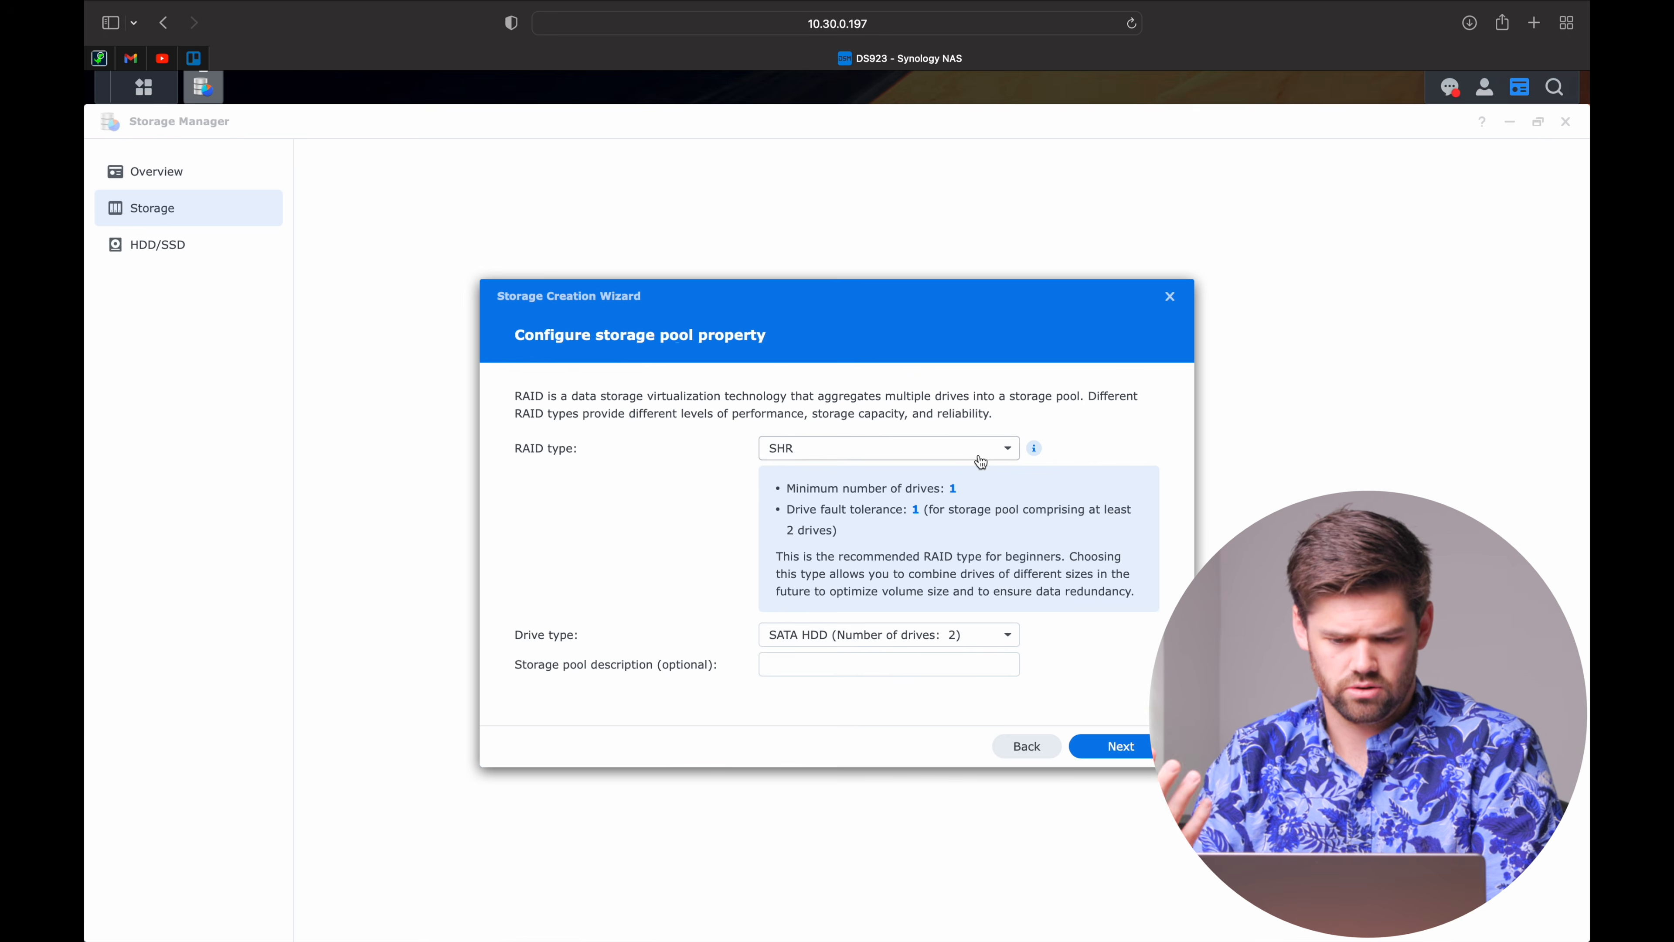
# Keep SHR as the pool's RAID type and advance to the Select drives step.
pyautogui.click(975, 445)
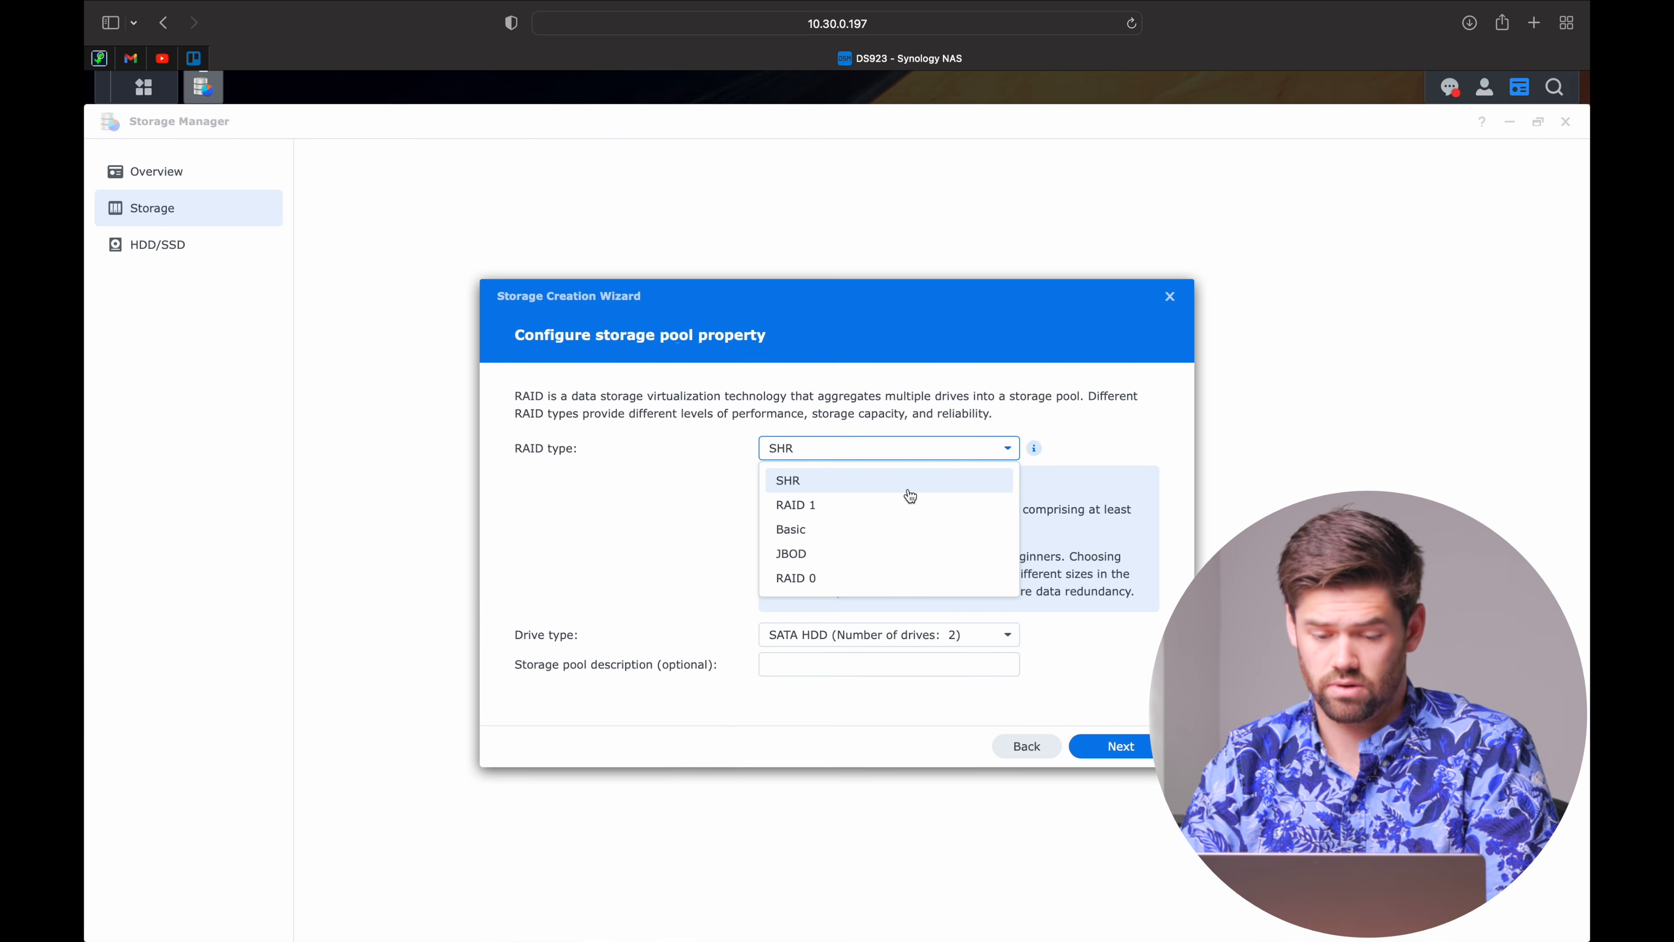
pyautogui.click(819, 486)
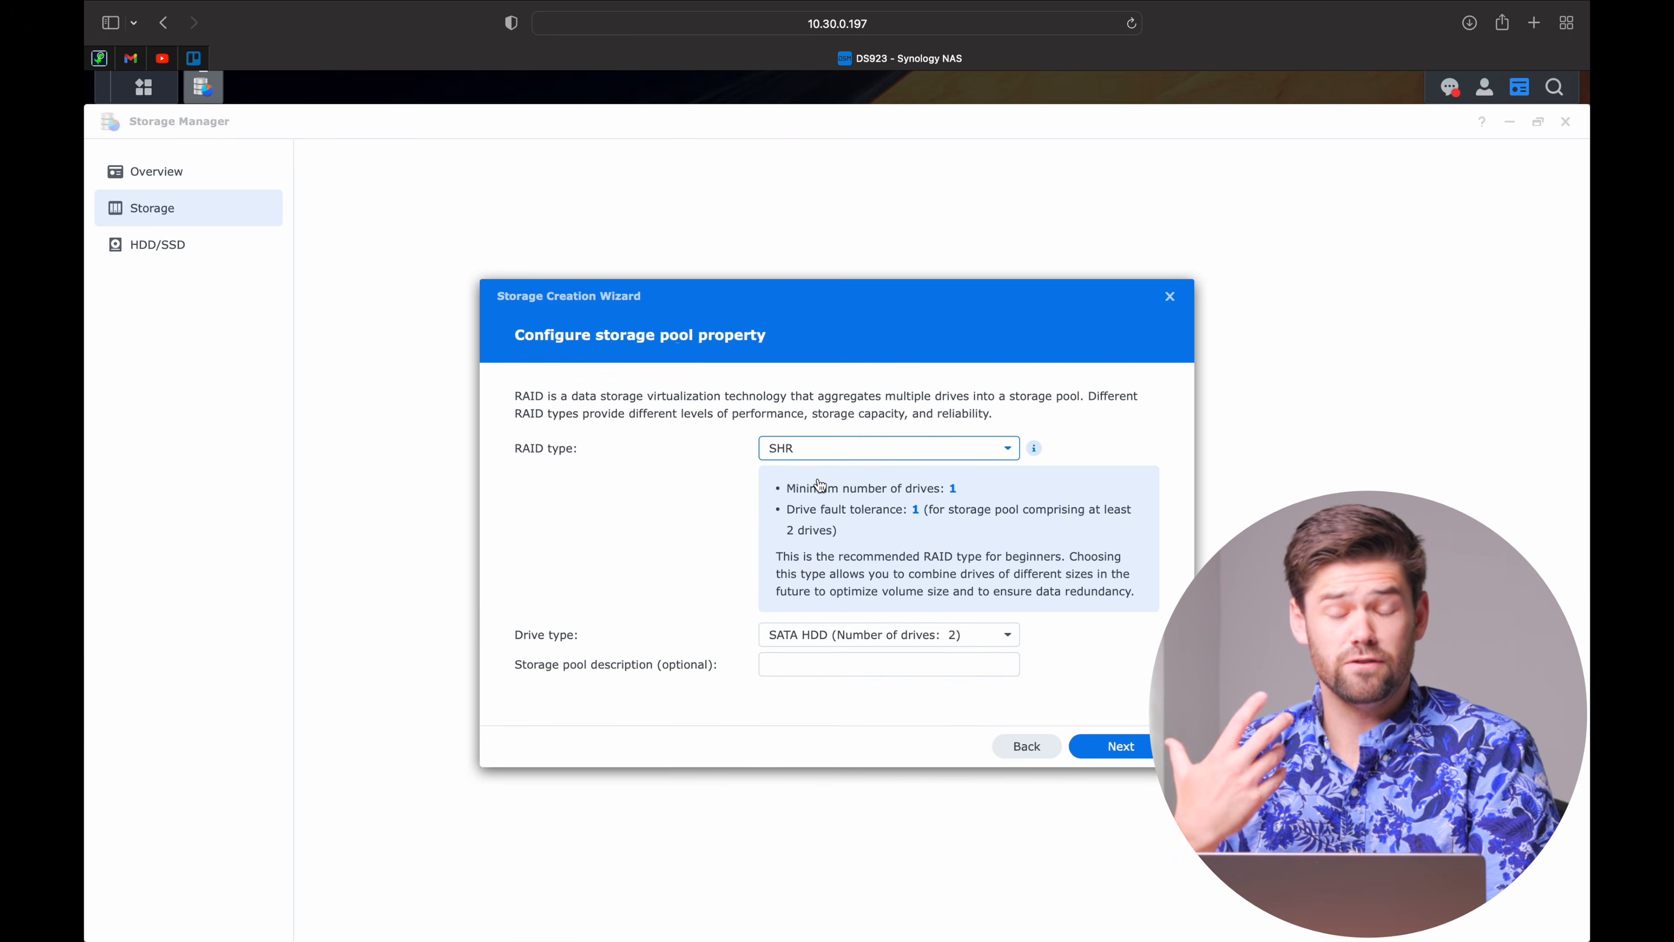
pyautogui.click(874, 450)
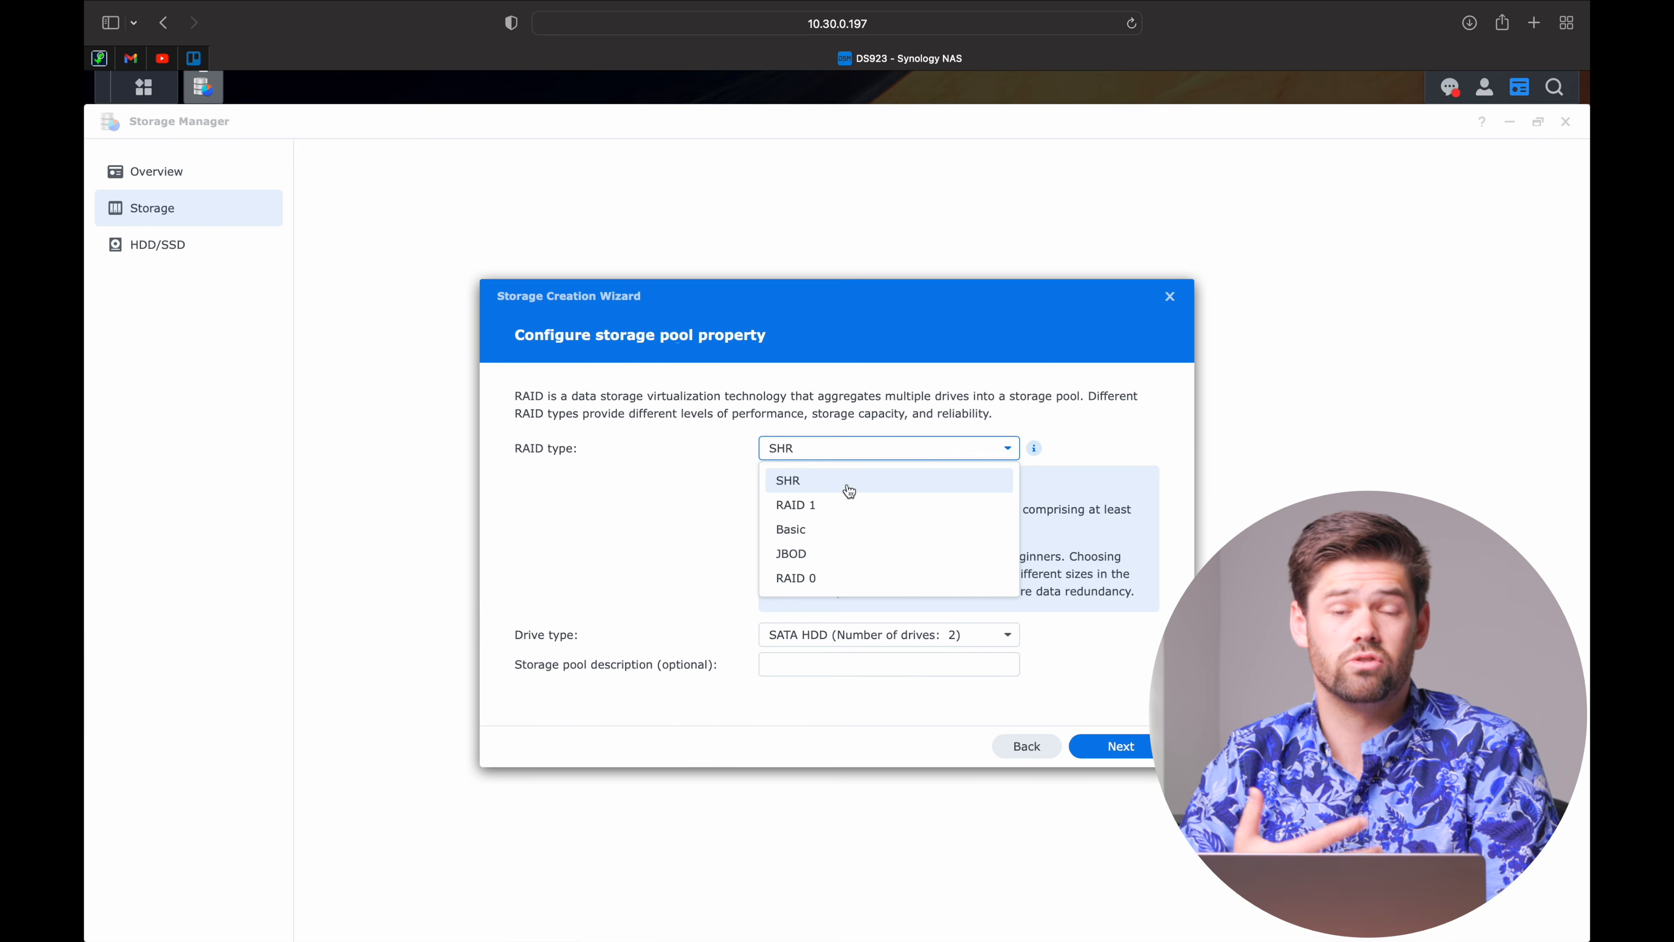
pyautogui.click(801, 485)
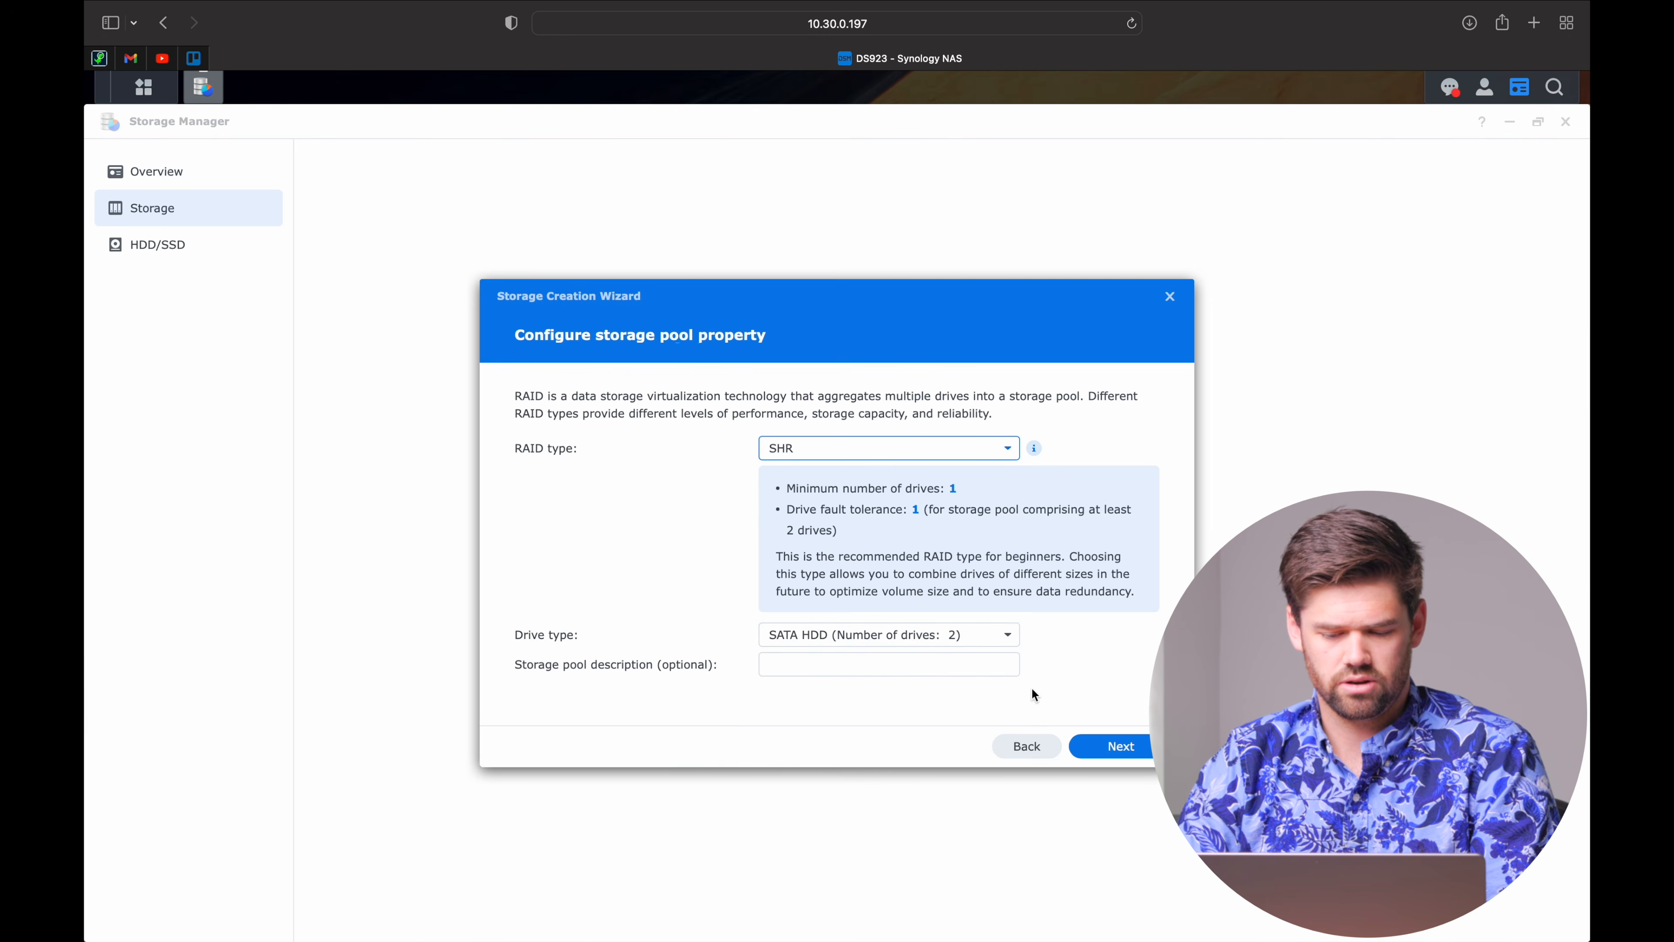
pyautogui.click(1147, 751)
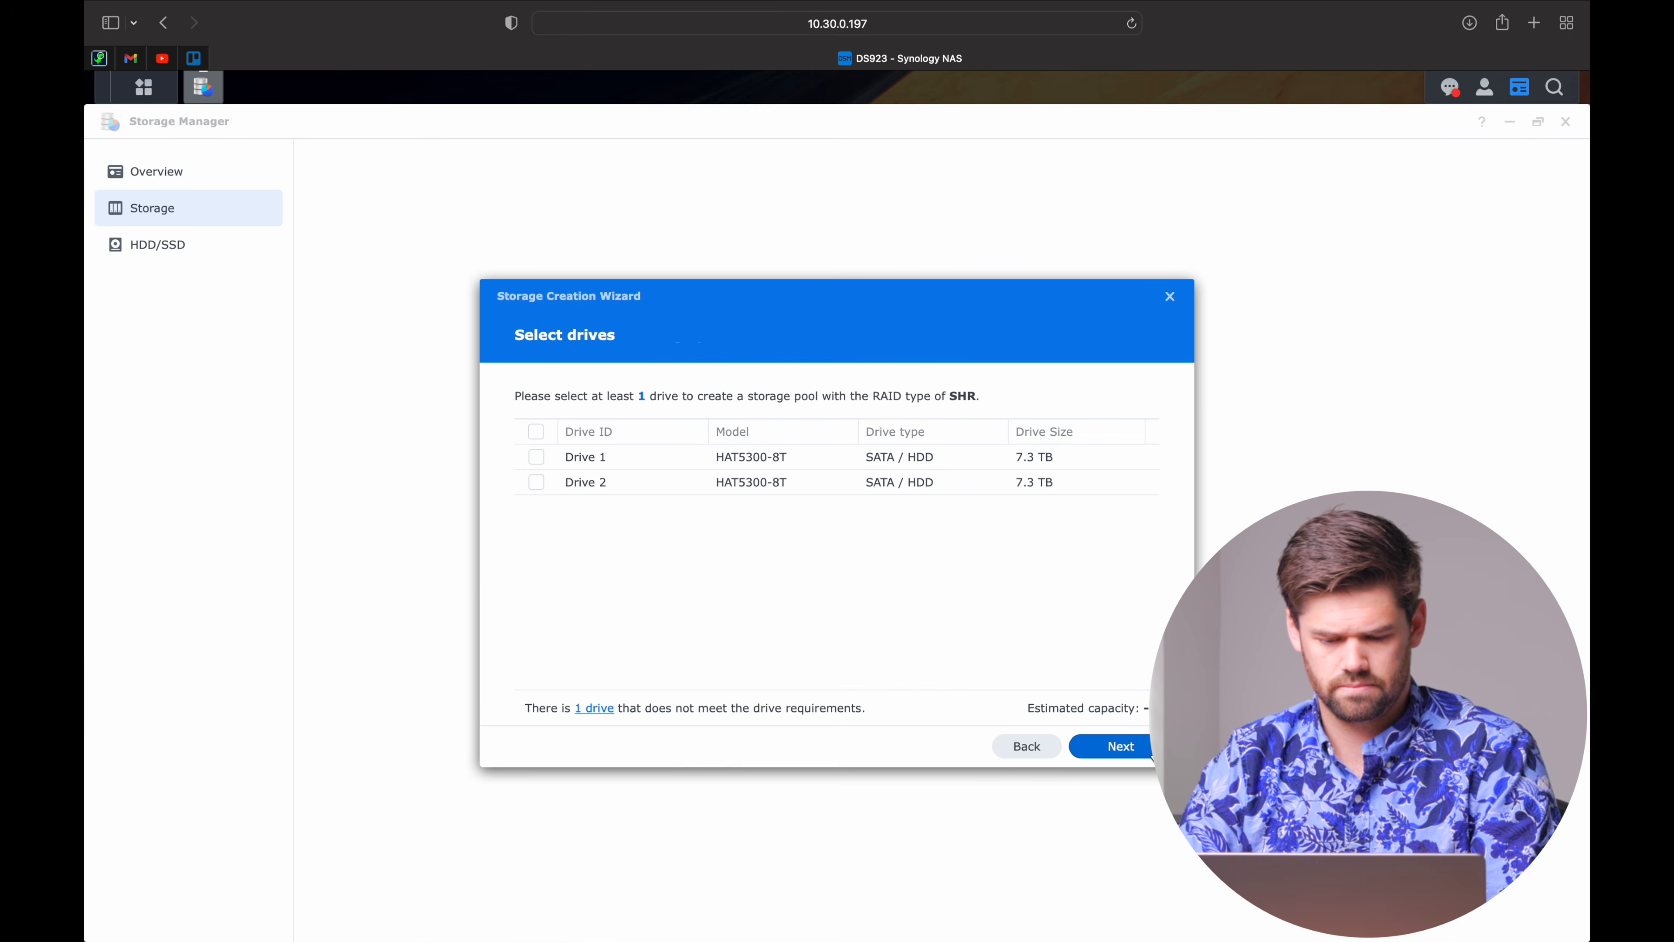
# Select both 7.3 TB drives, Drive 1 and Drive 2, for the pool and continue.
pyautogui.click(537, 432)
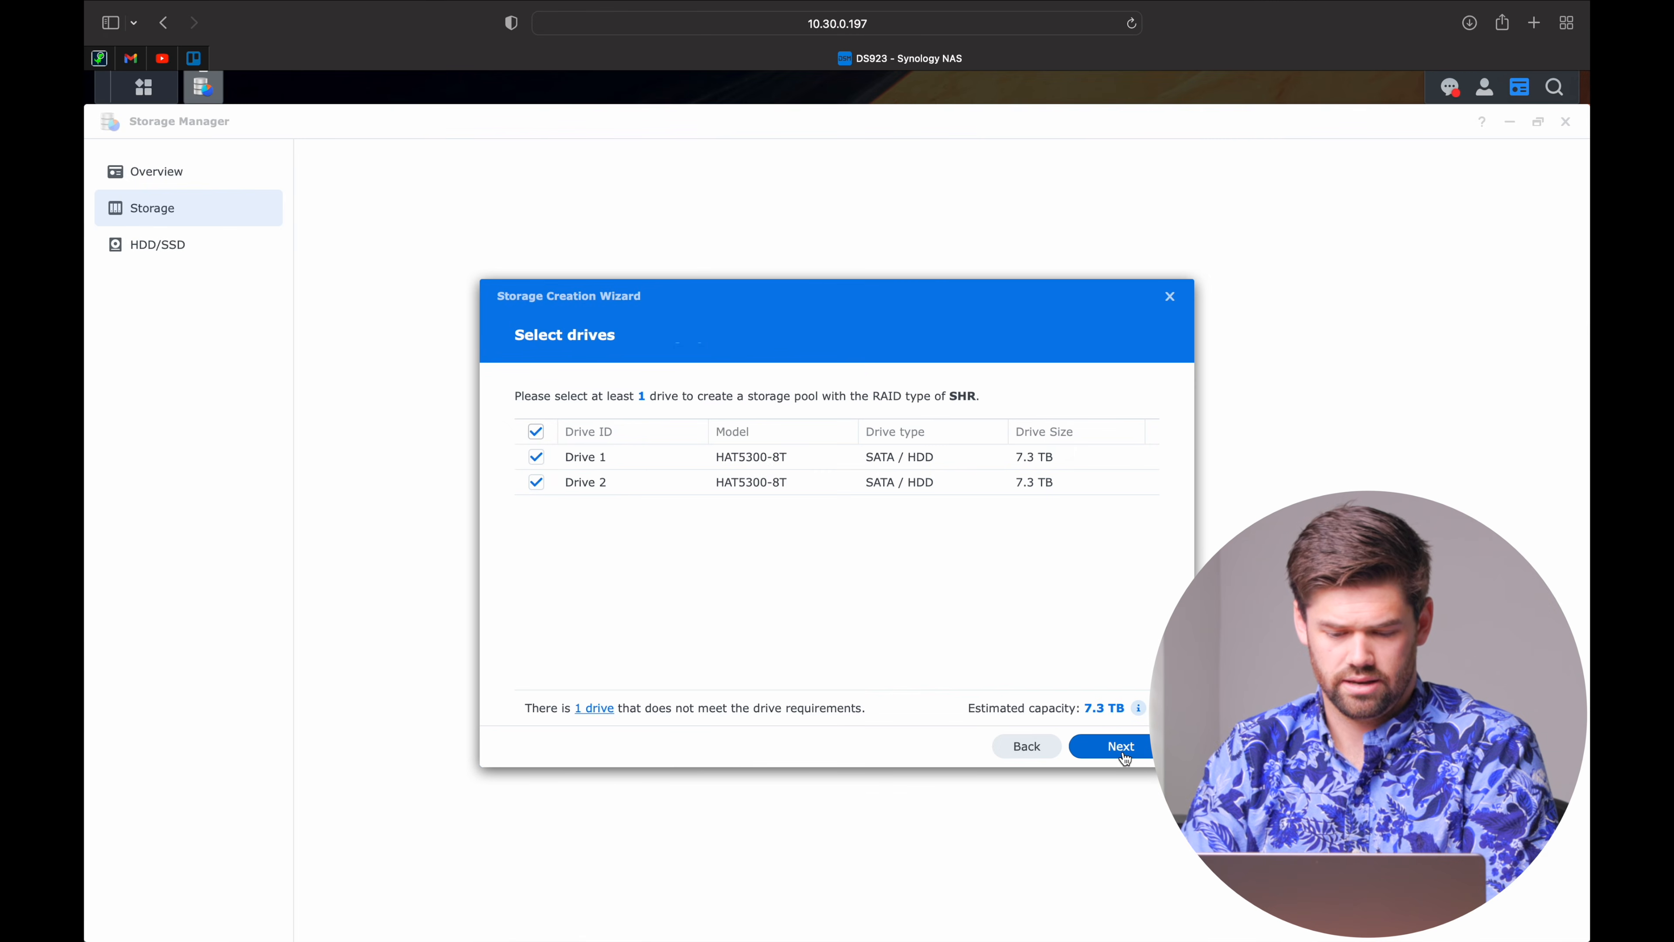
pyautogui.click(1124, 755)
# Choose Perform drive check, allocate 7441 GB to the volume, and keep the Btrfs file system.
pyautogui.click(611, 438)
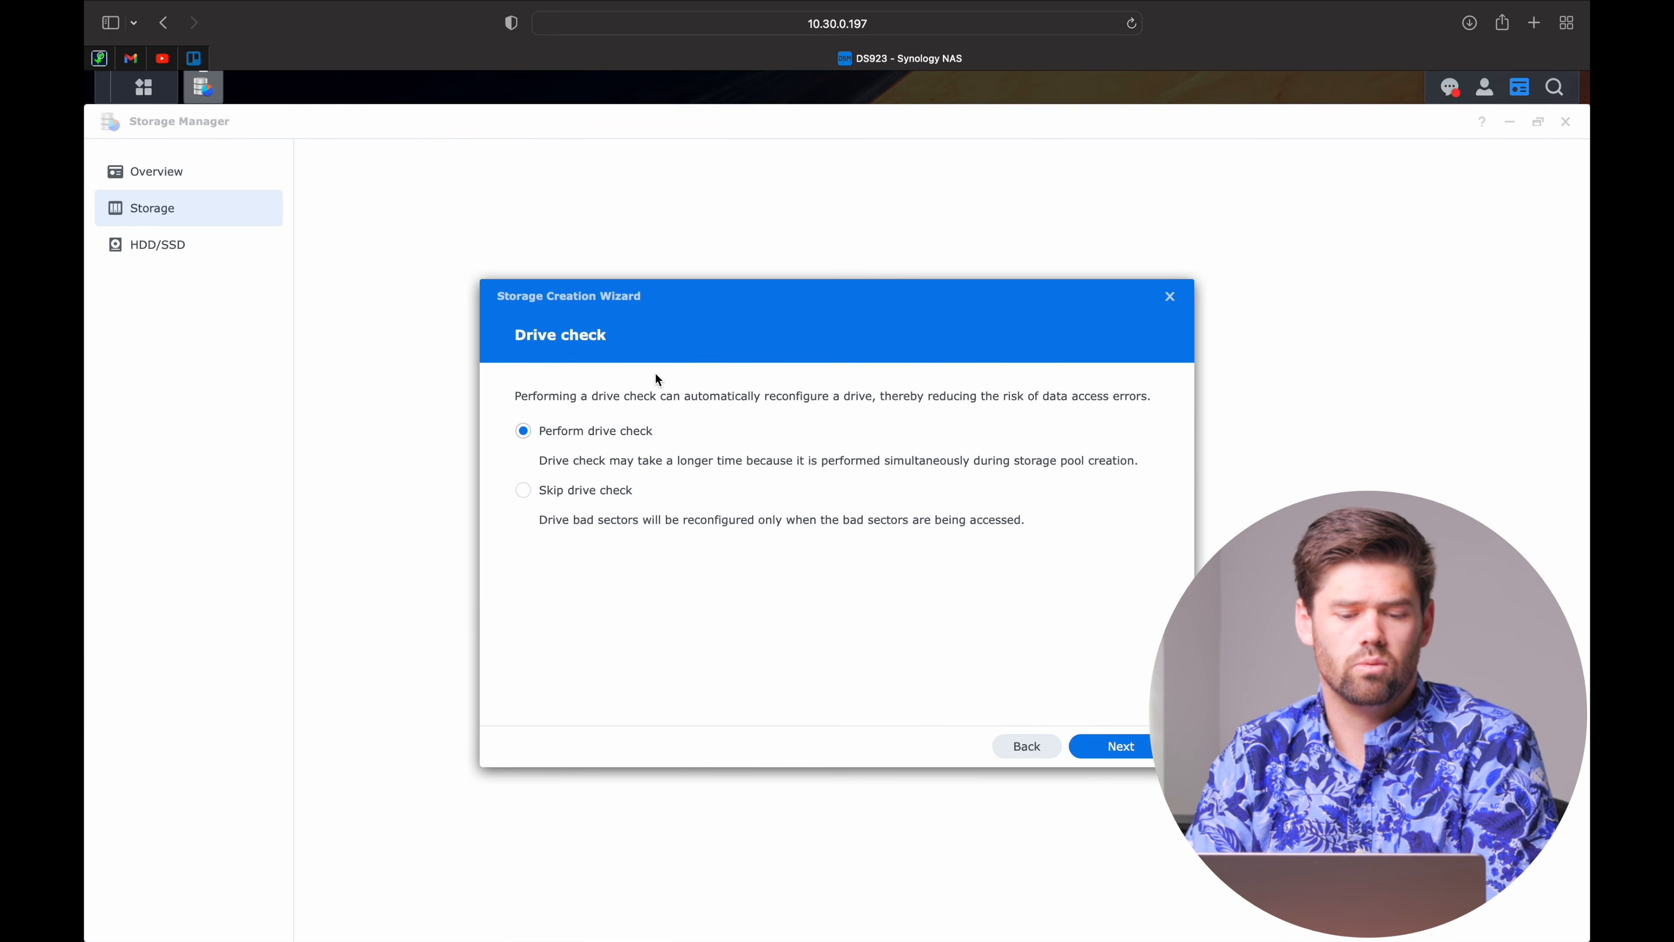
pyautogui.click(1114, 746)
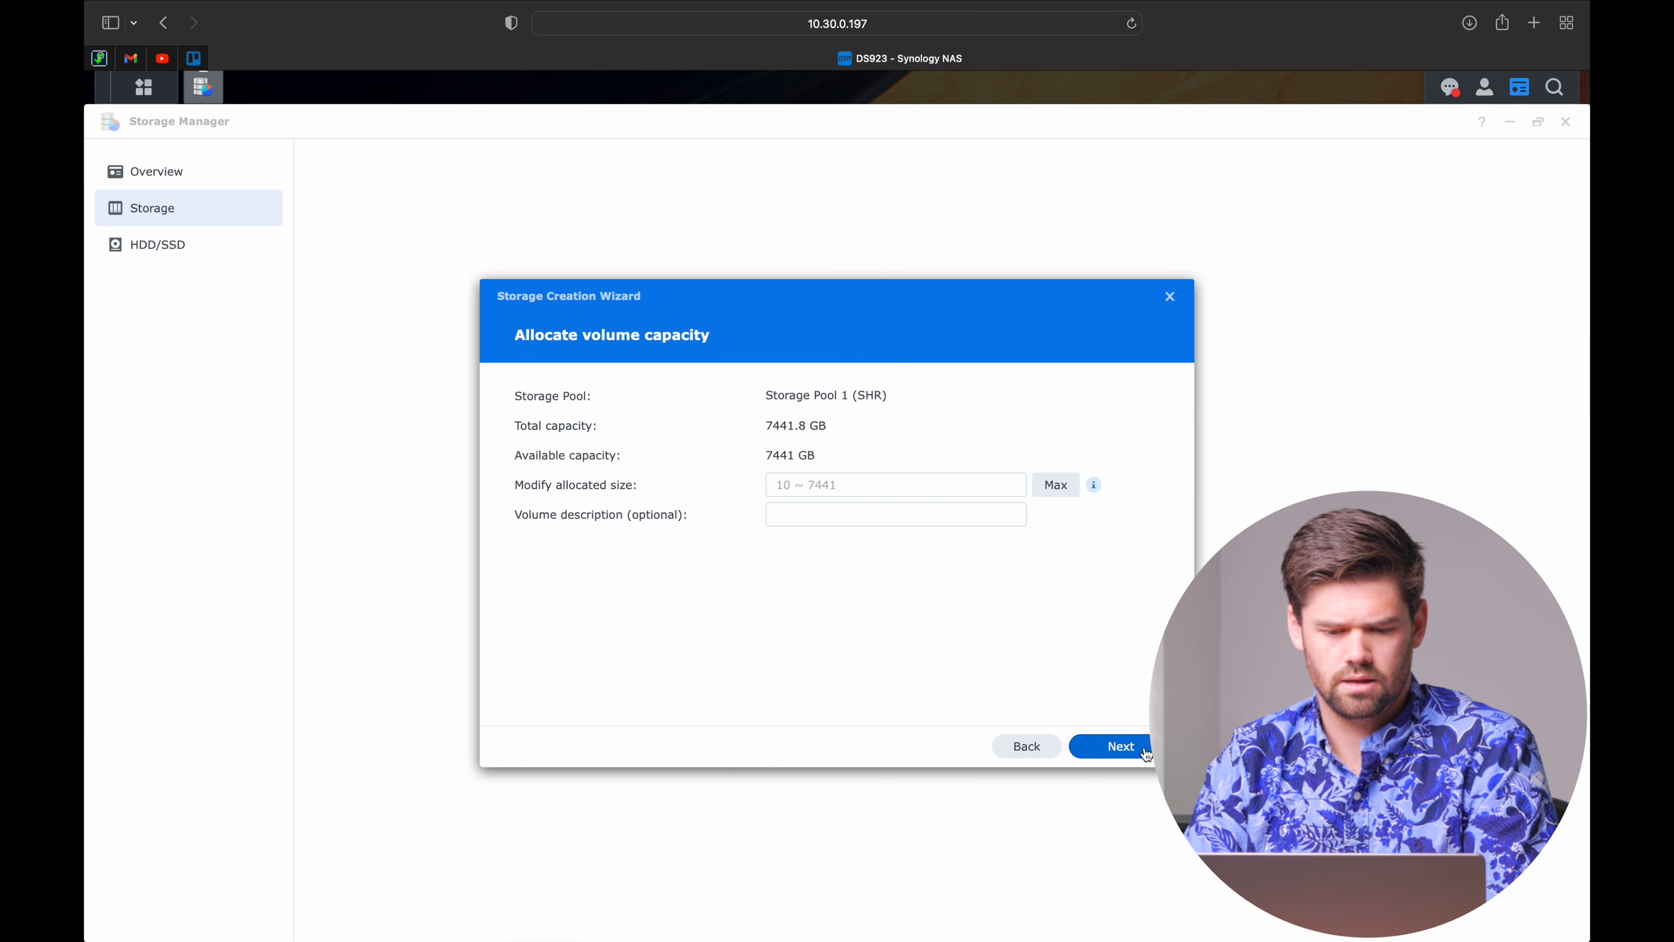
pyautogui.click(806, 495)
pyautogui.write('7441')
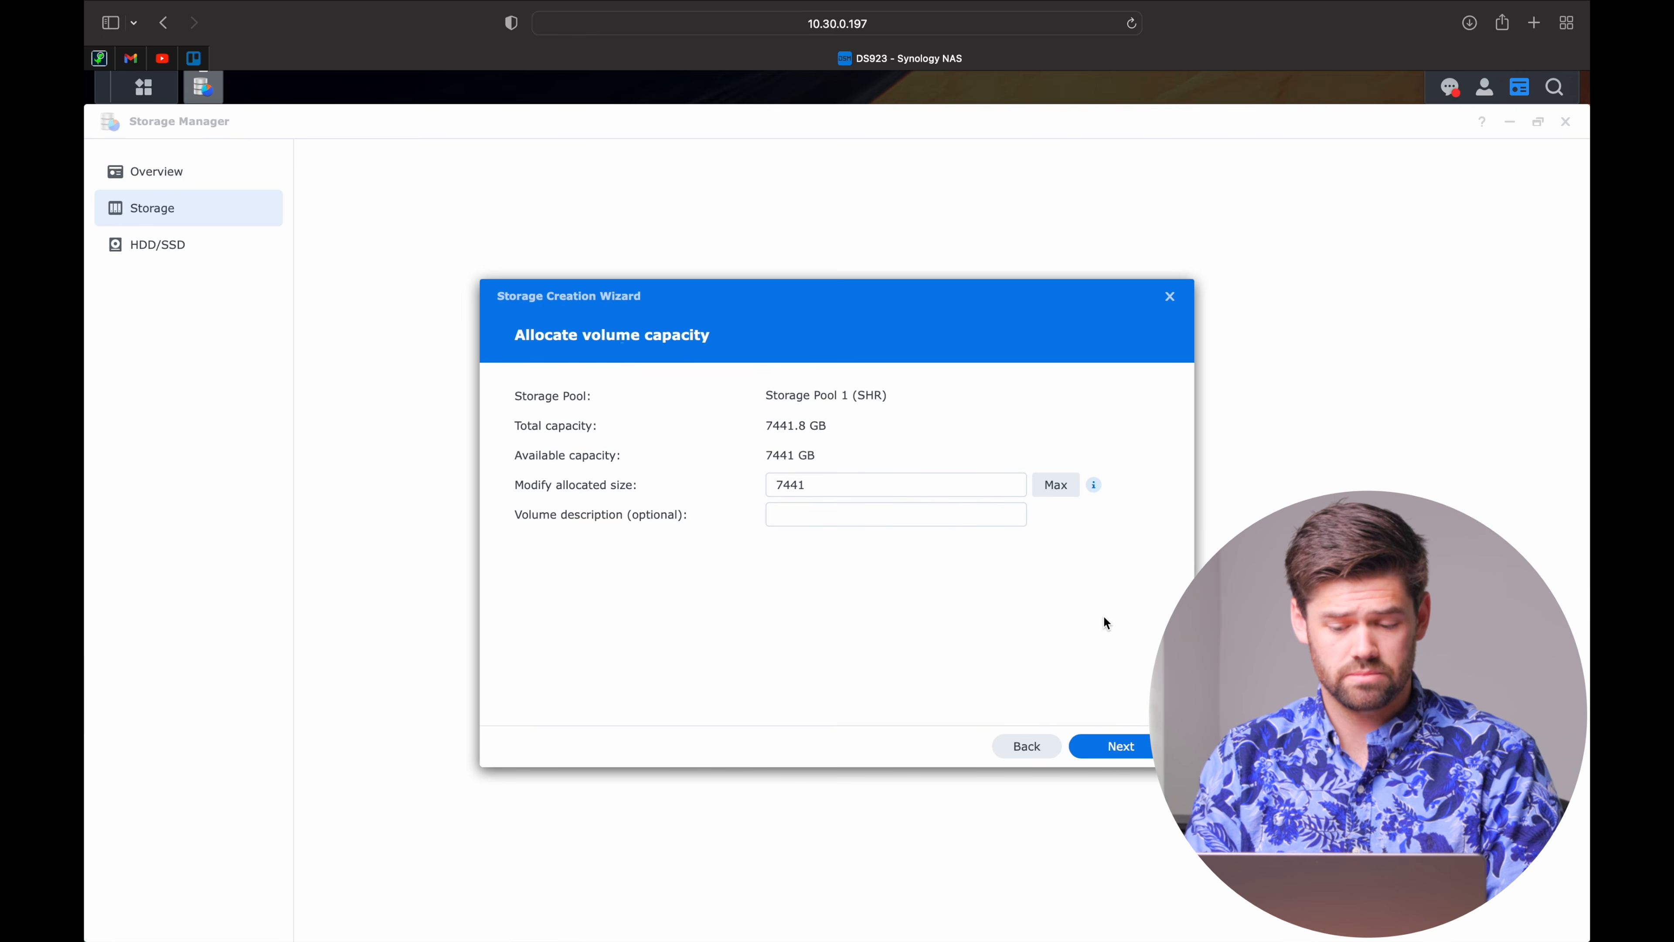
pyautogui.click(1120, 748)
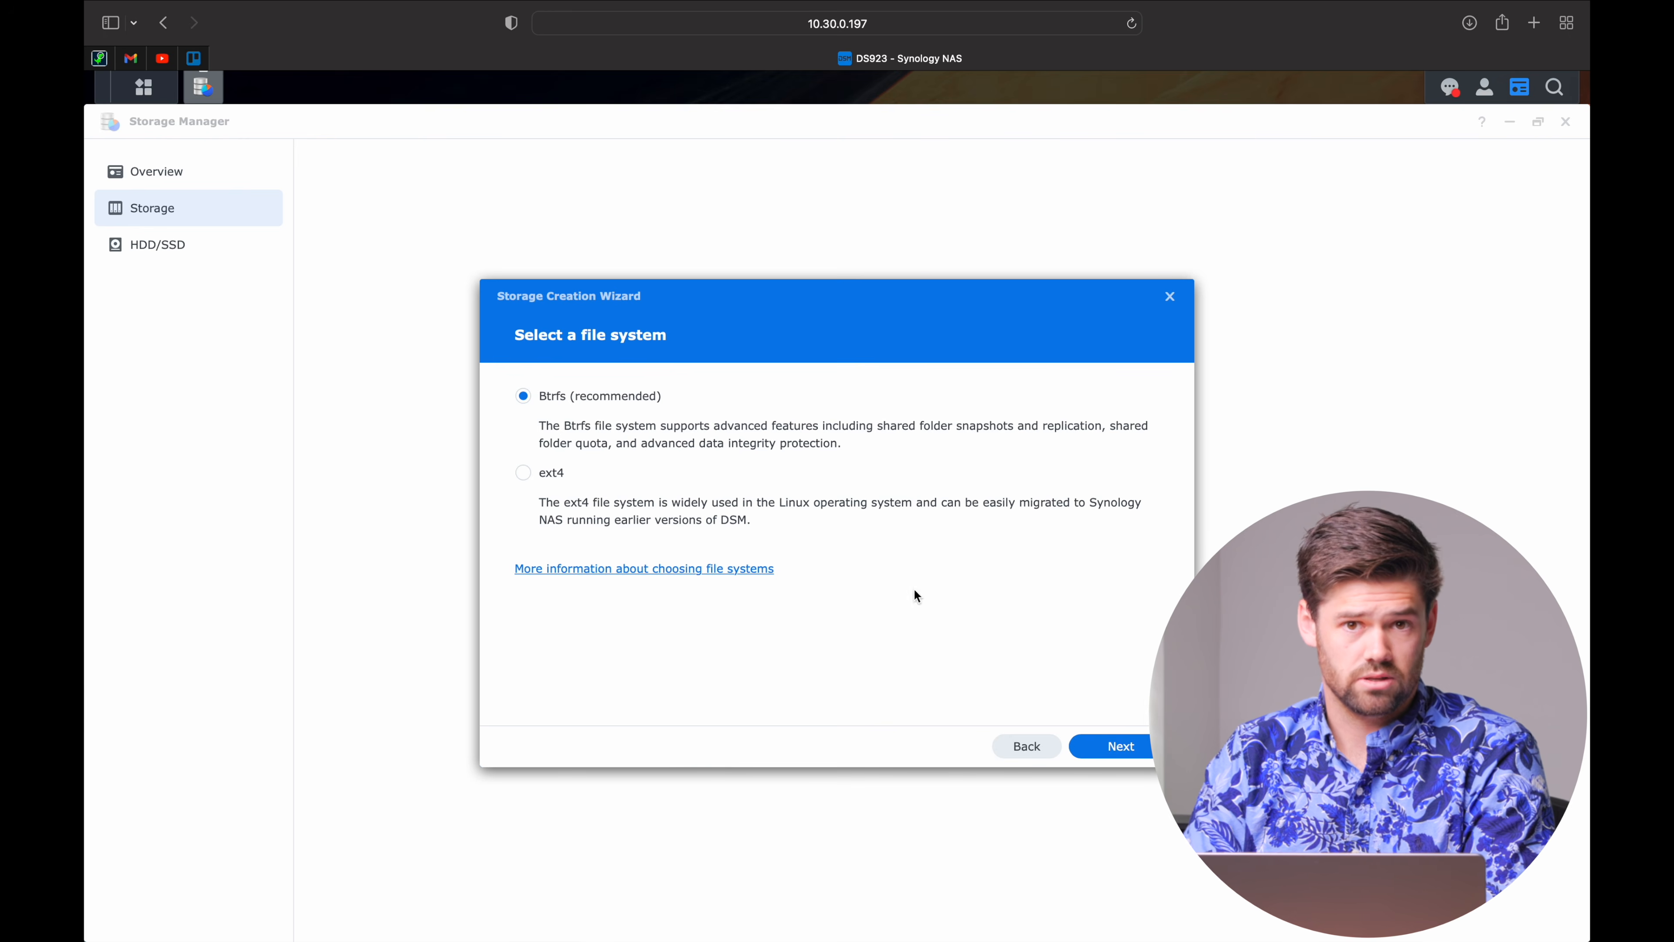
pyautogui.click(1124, 747)
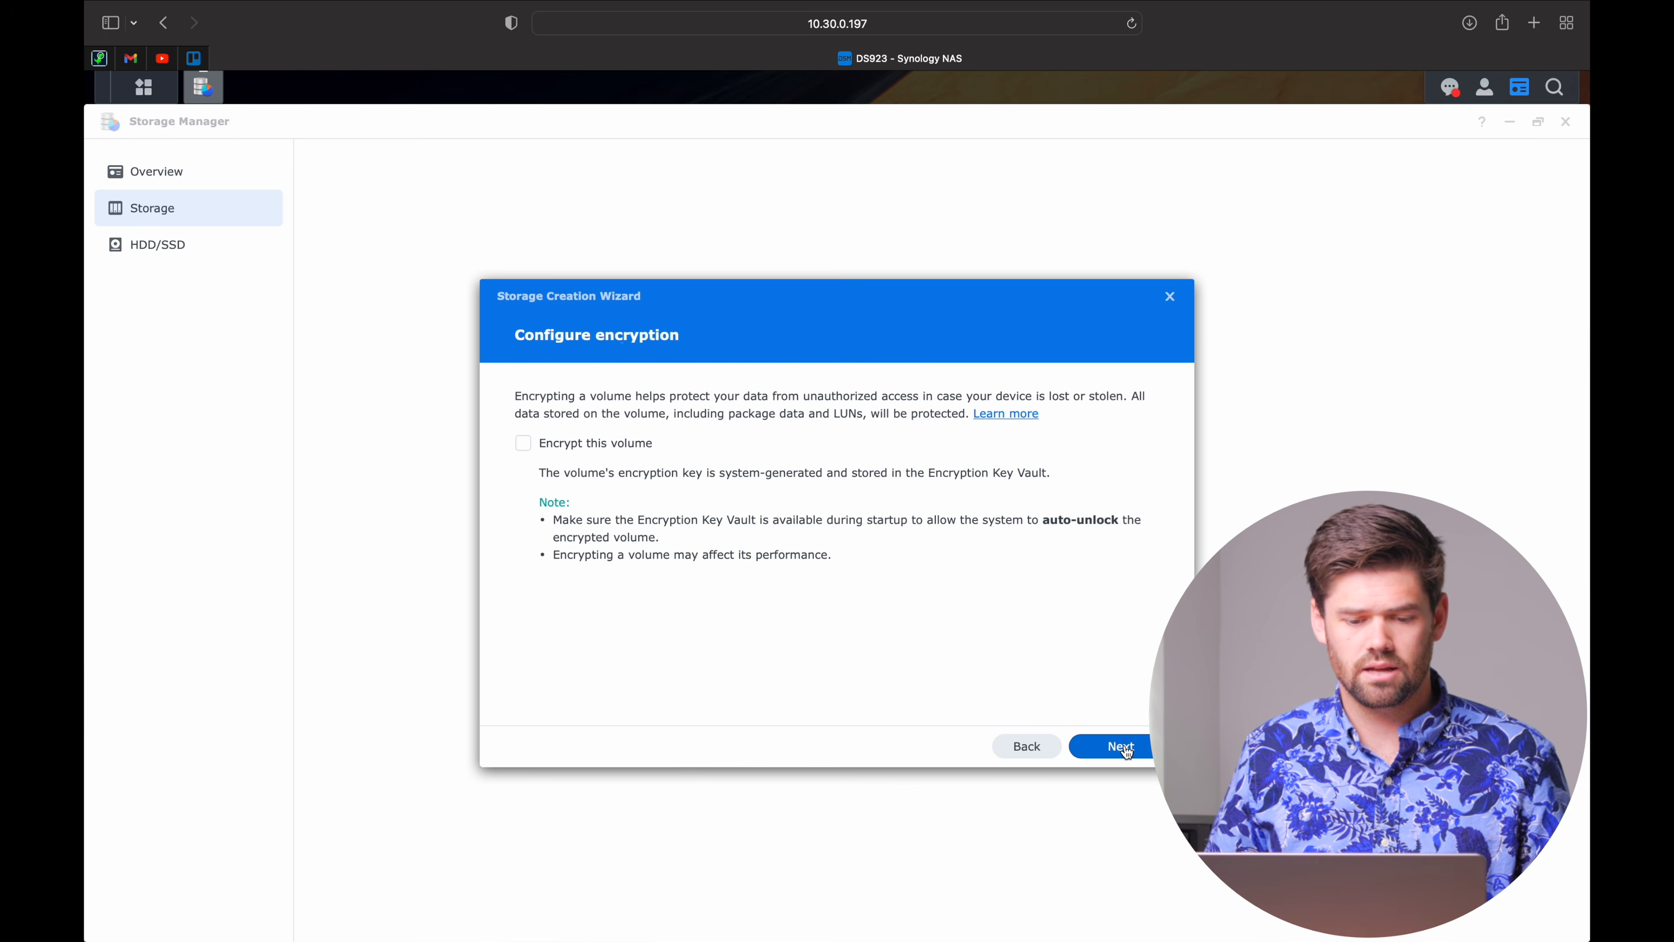
# Encrypt the volume and enable the Encryption Key Vault with a confirmed vault password.
pyautogui.click(622, 443)
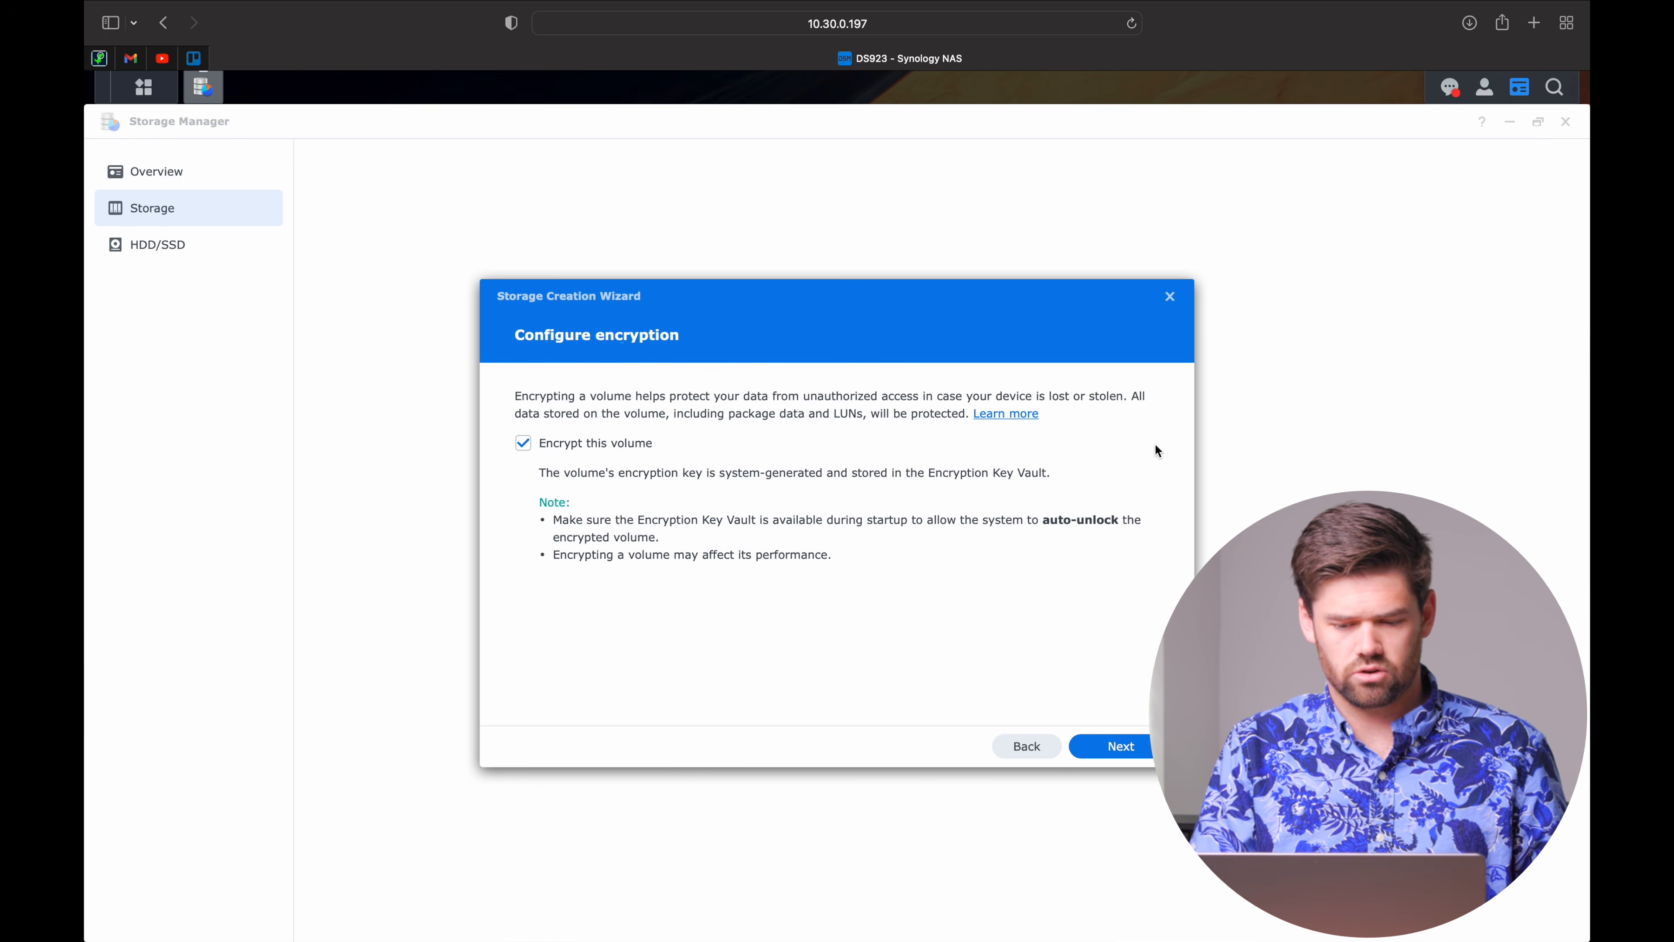
pyautogui.click(1144, 733)
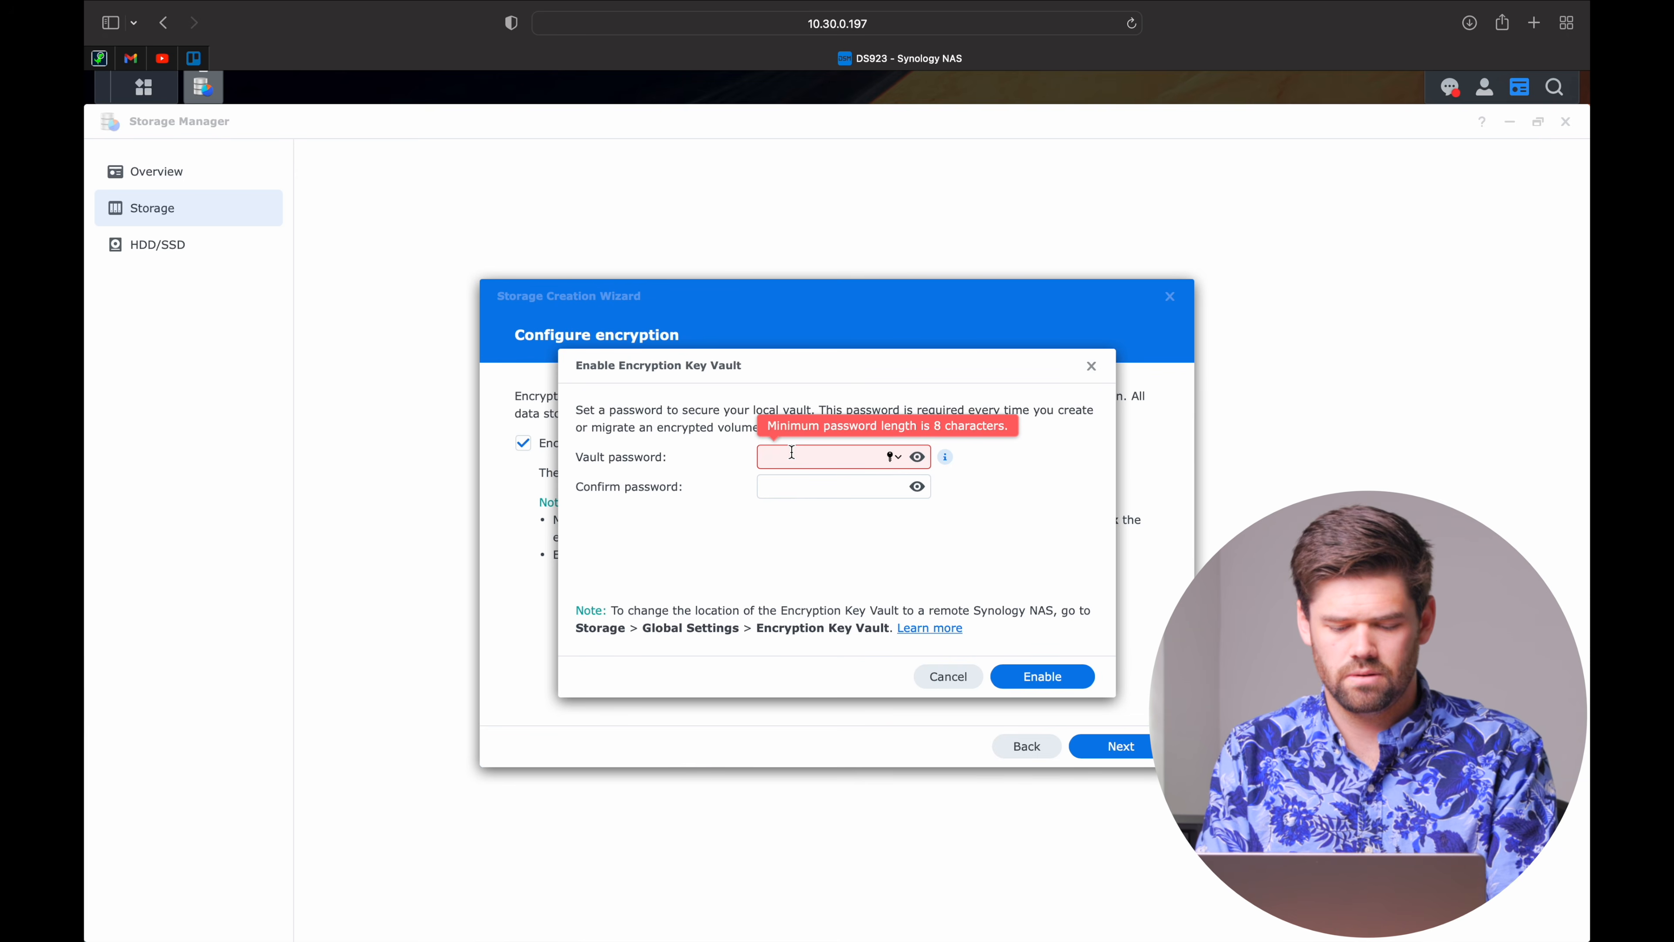
pyautogui.write('********')
pyautogui.press('Tab')
pyautogui.write('********')
pyautogui.click(1041, 666)
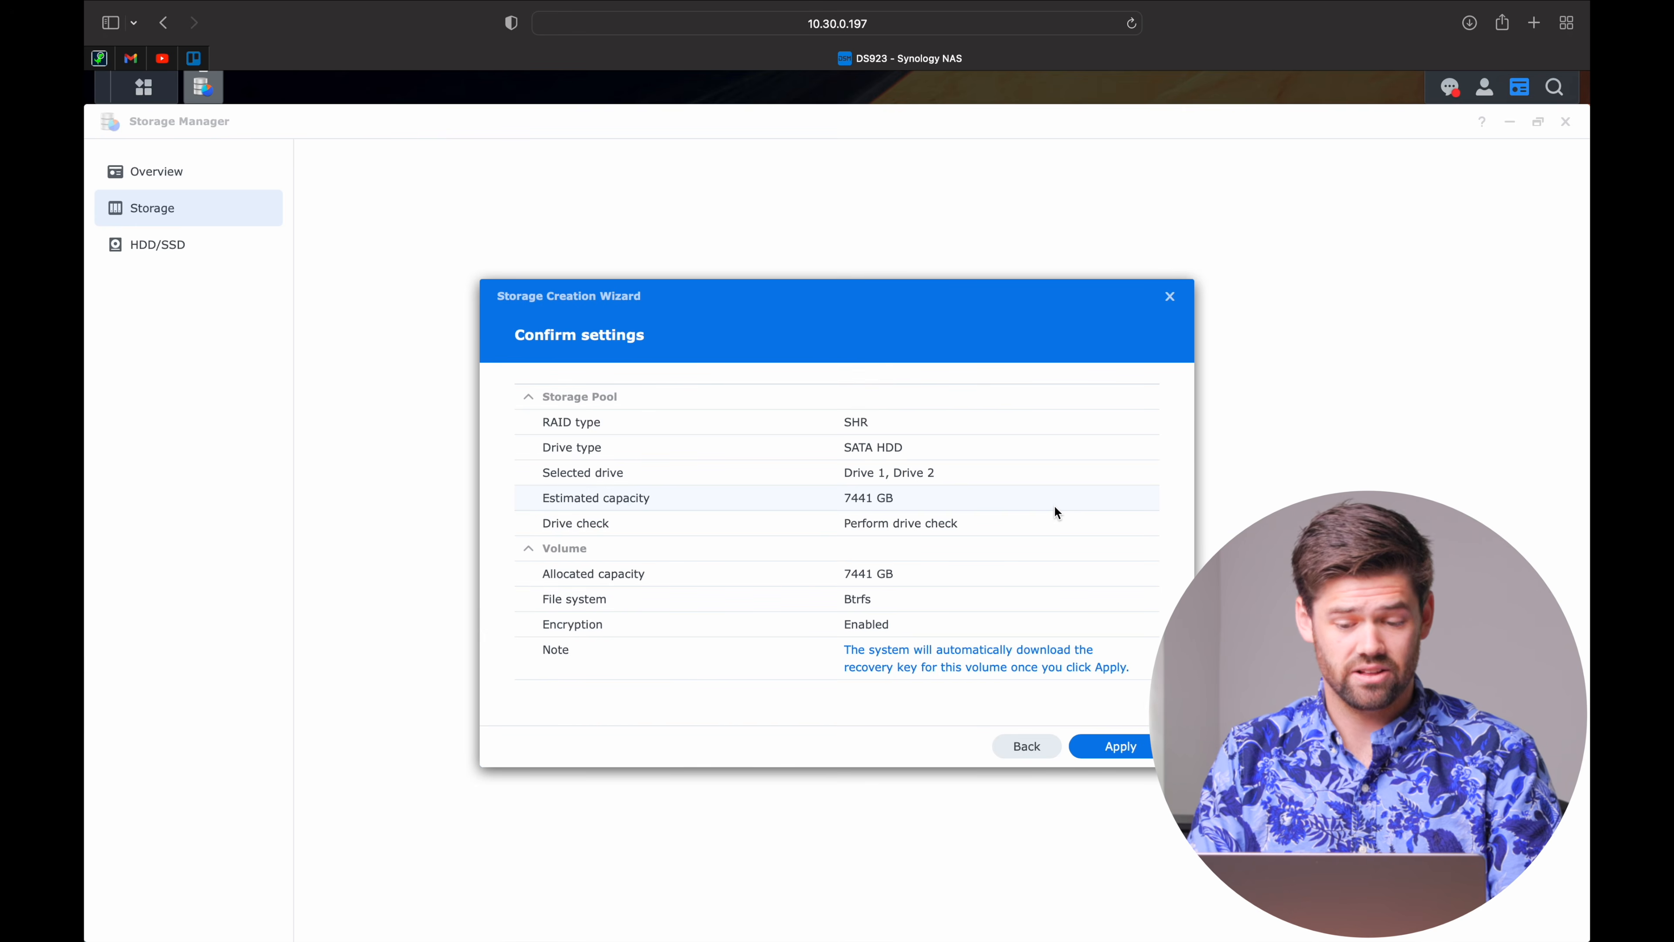
# Apply the settings, accept the drive erase warning, and download and confirm the .rkey recovery key.
pyautogui.click(1114, 746)
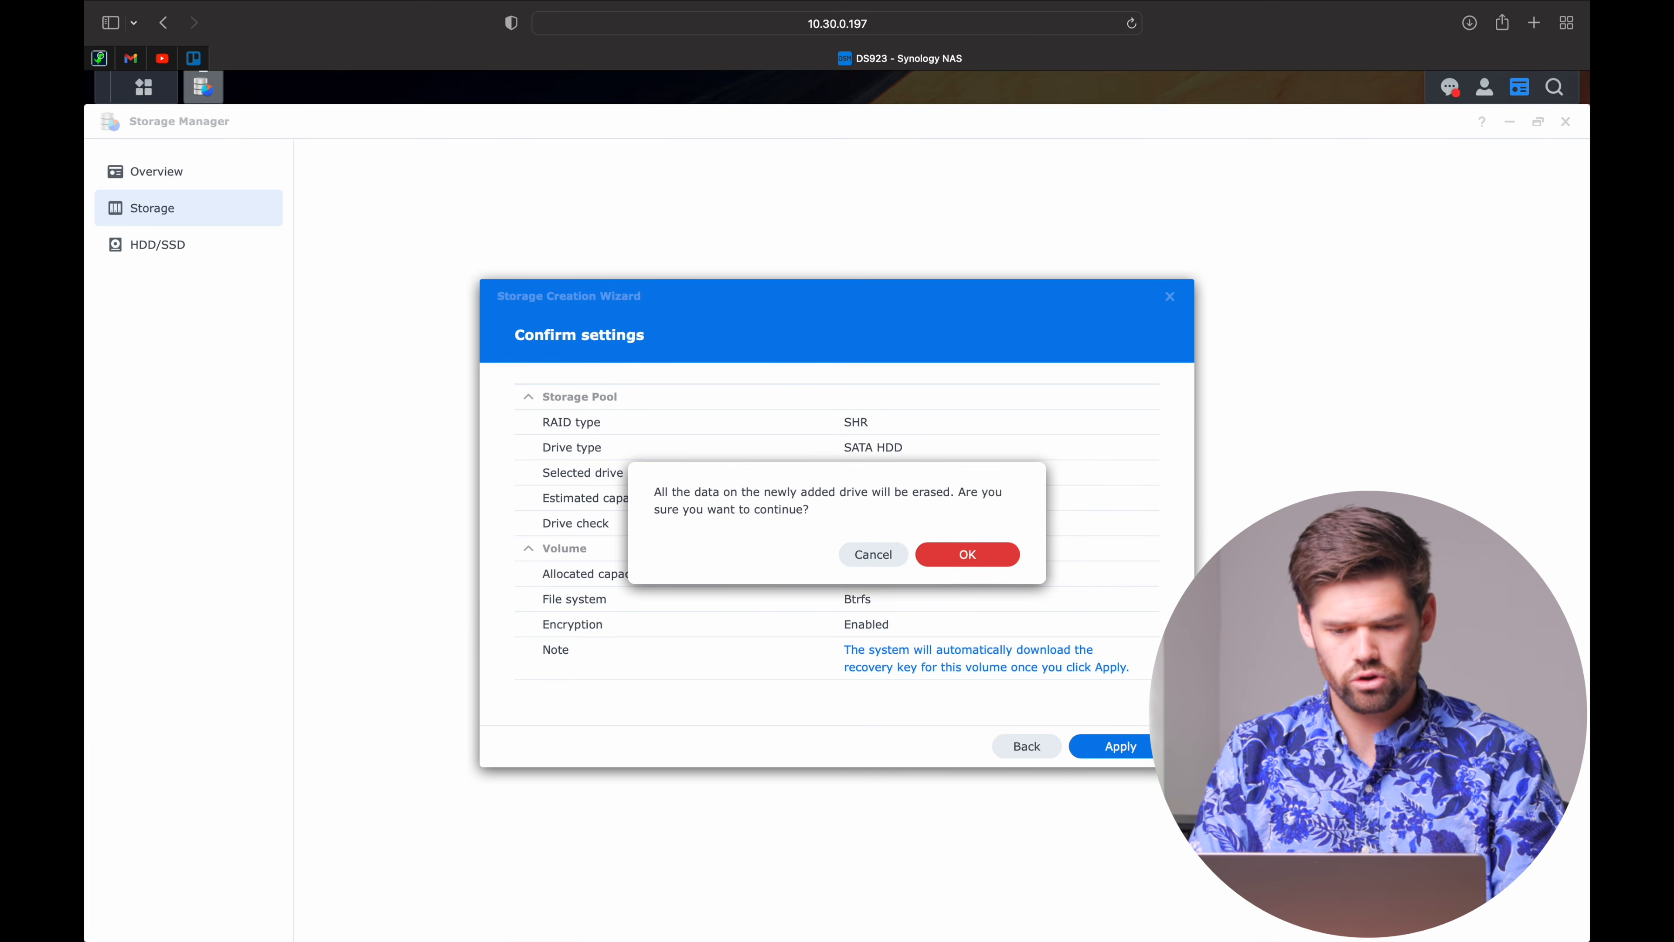
pyautogui.click(980, 557)
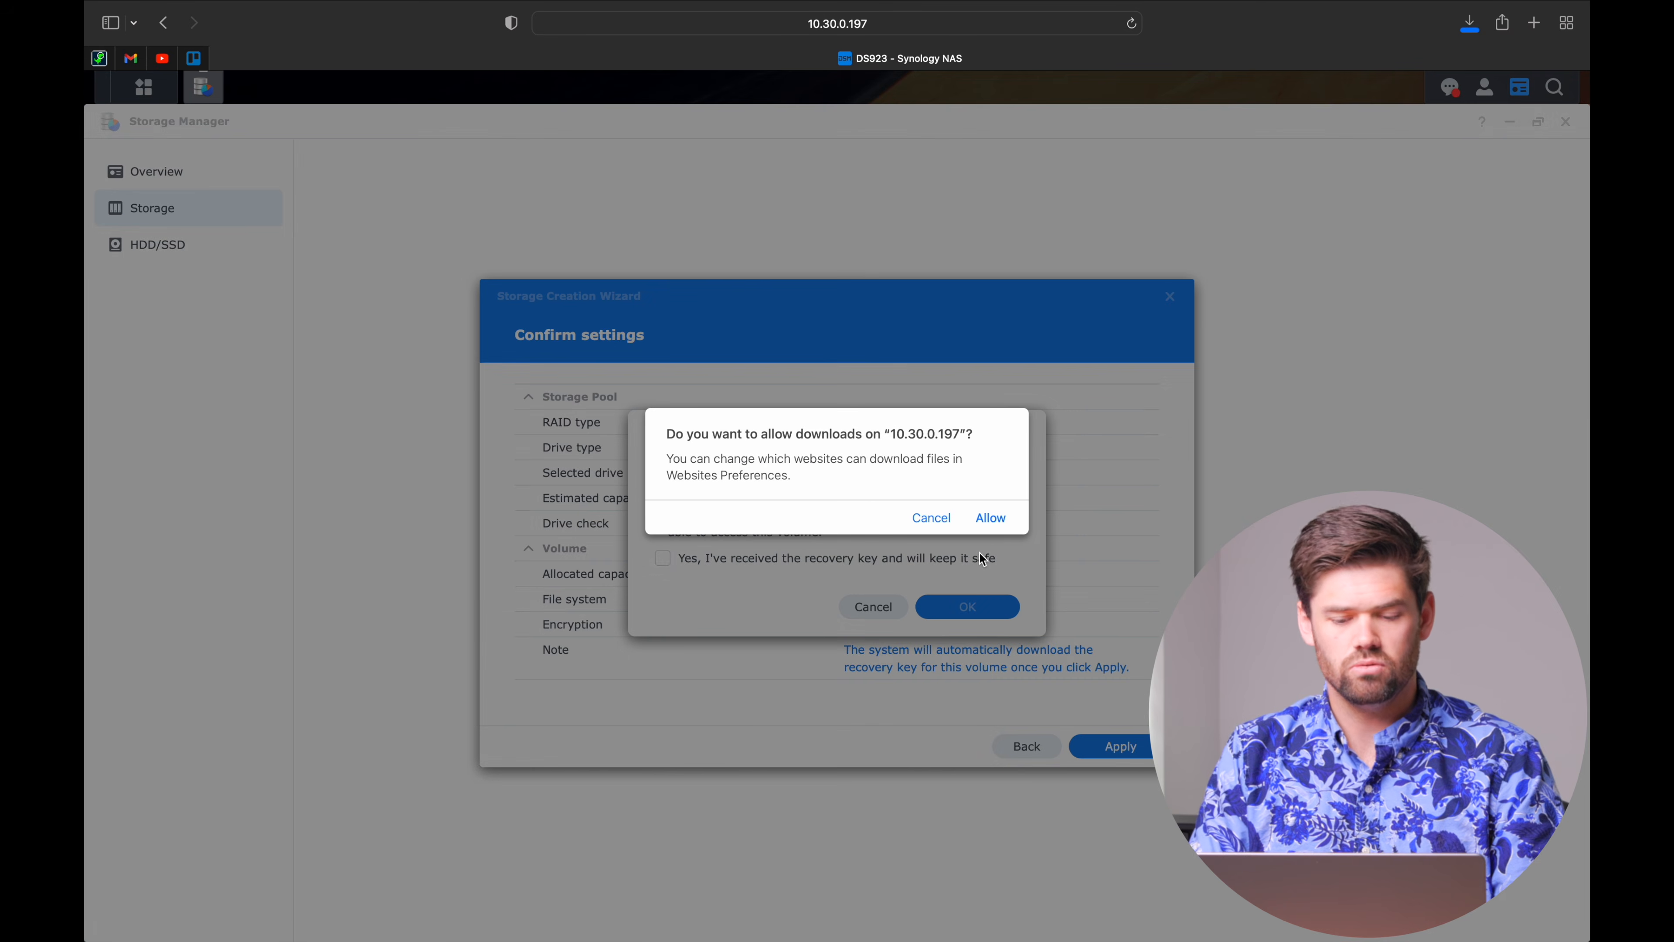
pyautogui.click(990, 518)
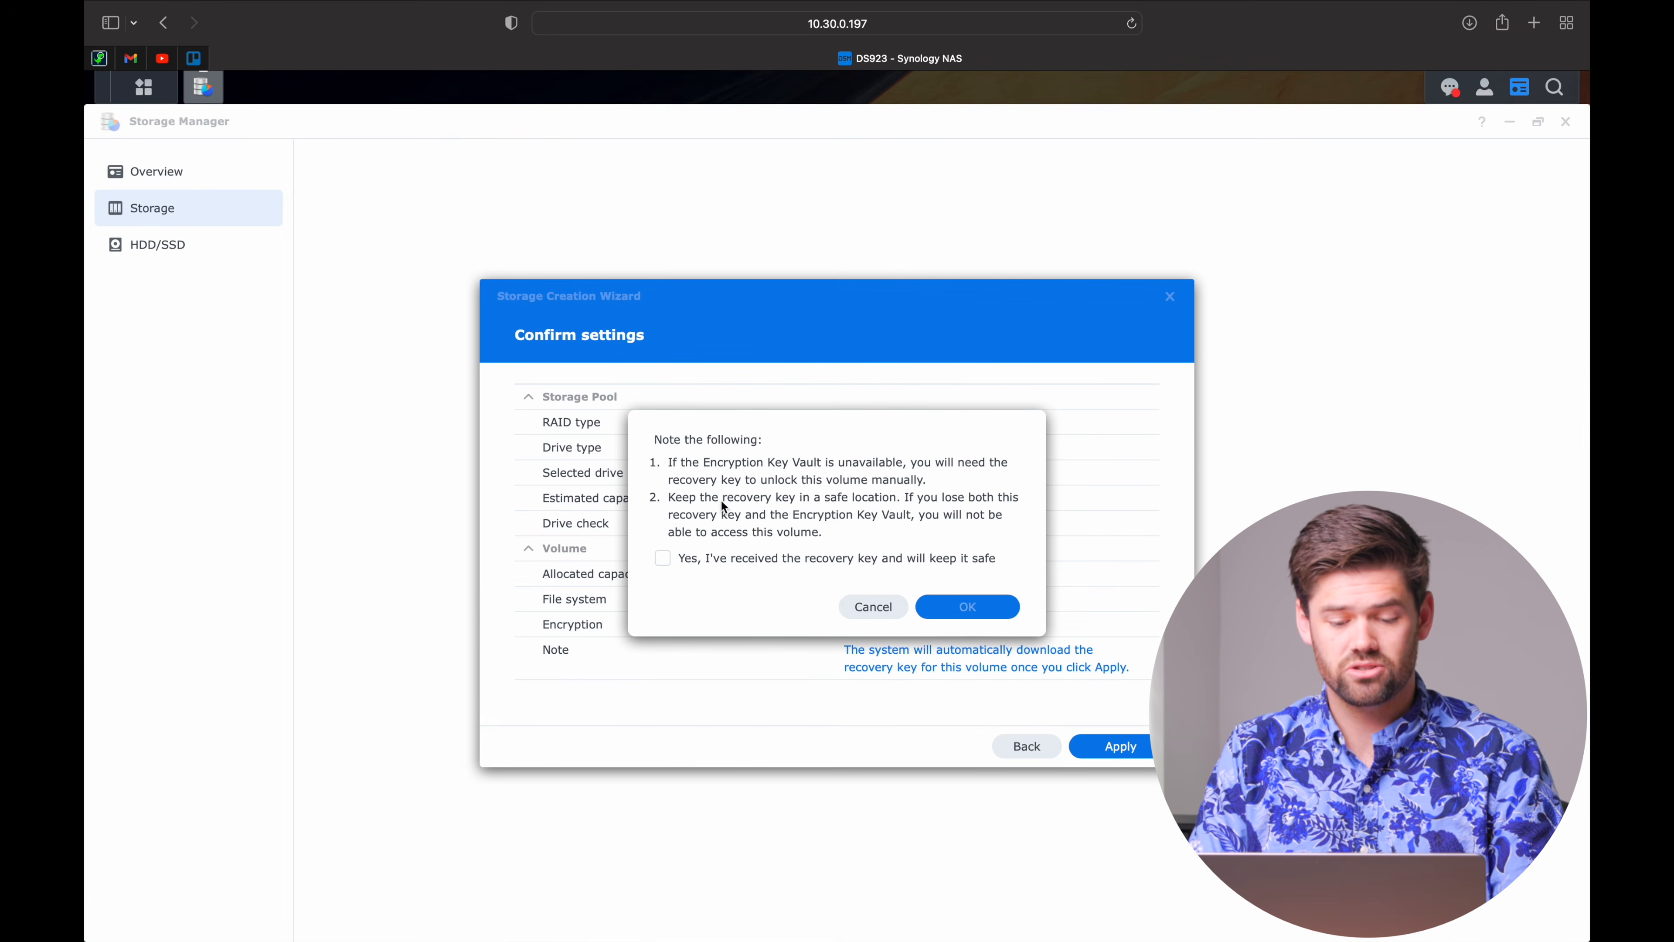
pyautogui.click(703, 560)
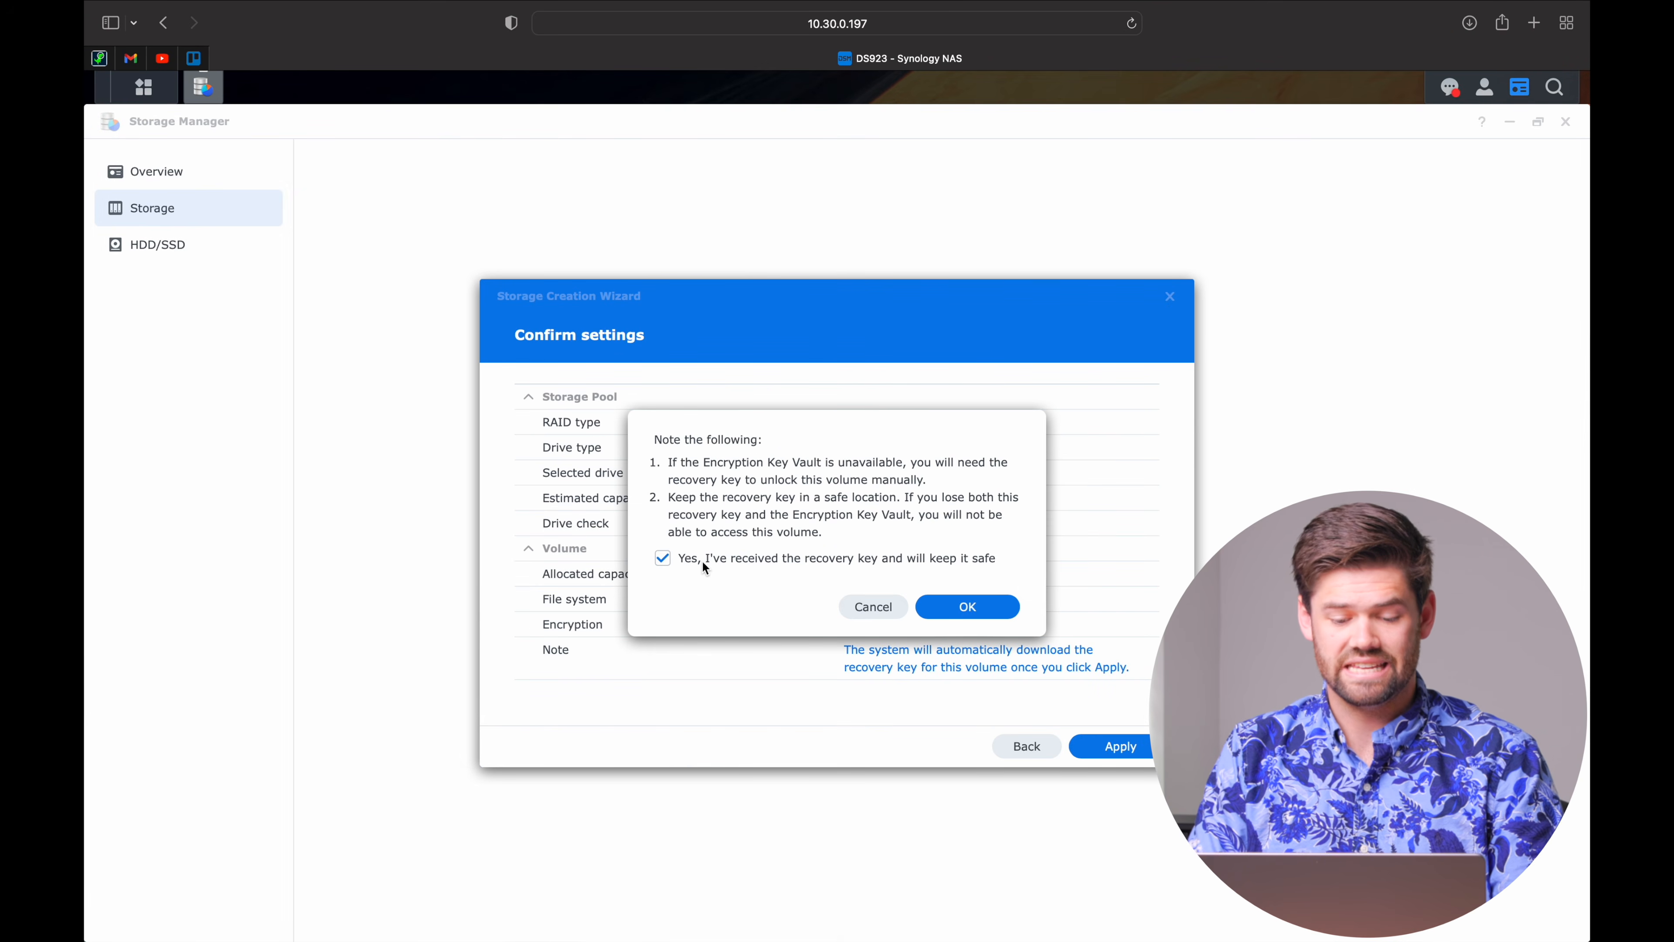
pyautogui.click(989, 607)
pyautogui.moveTo(85, 775)
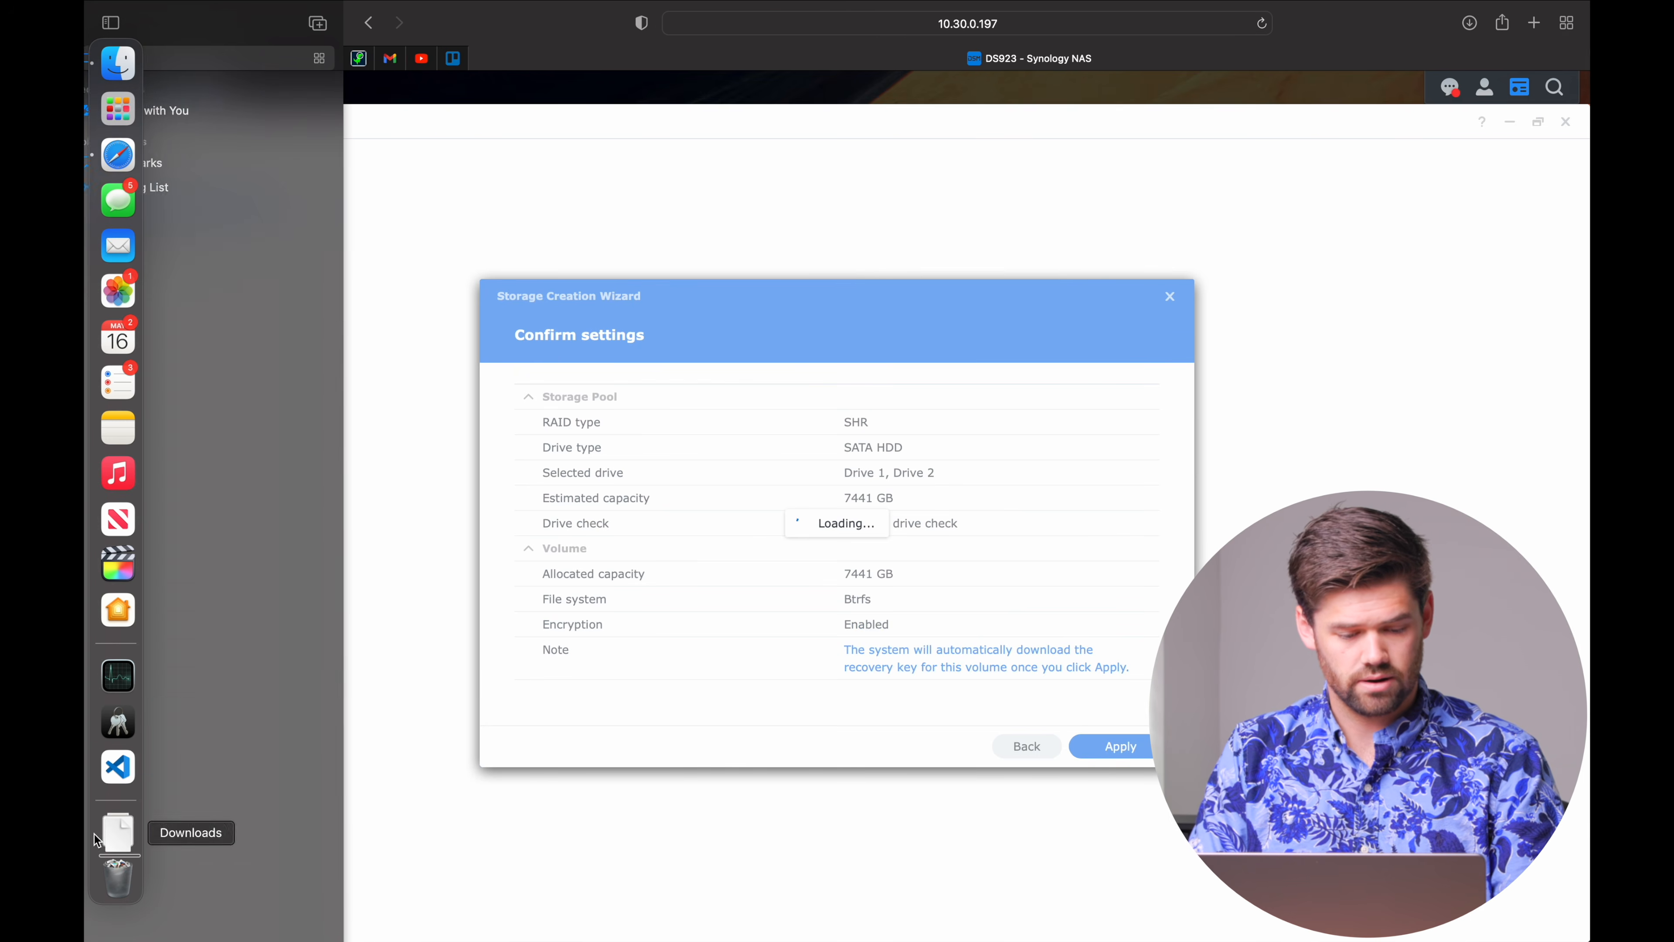
pyautogui.click(113, 833)
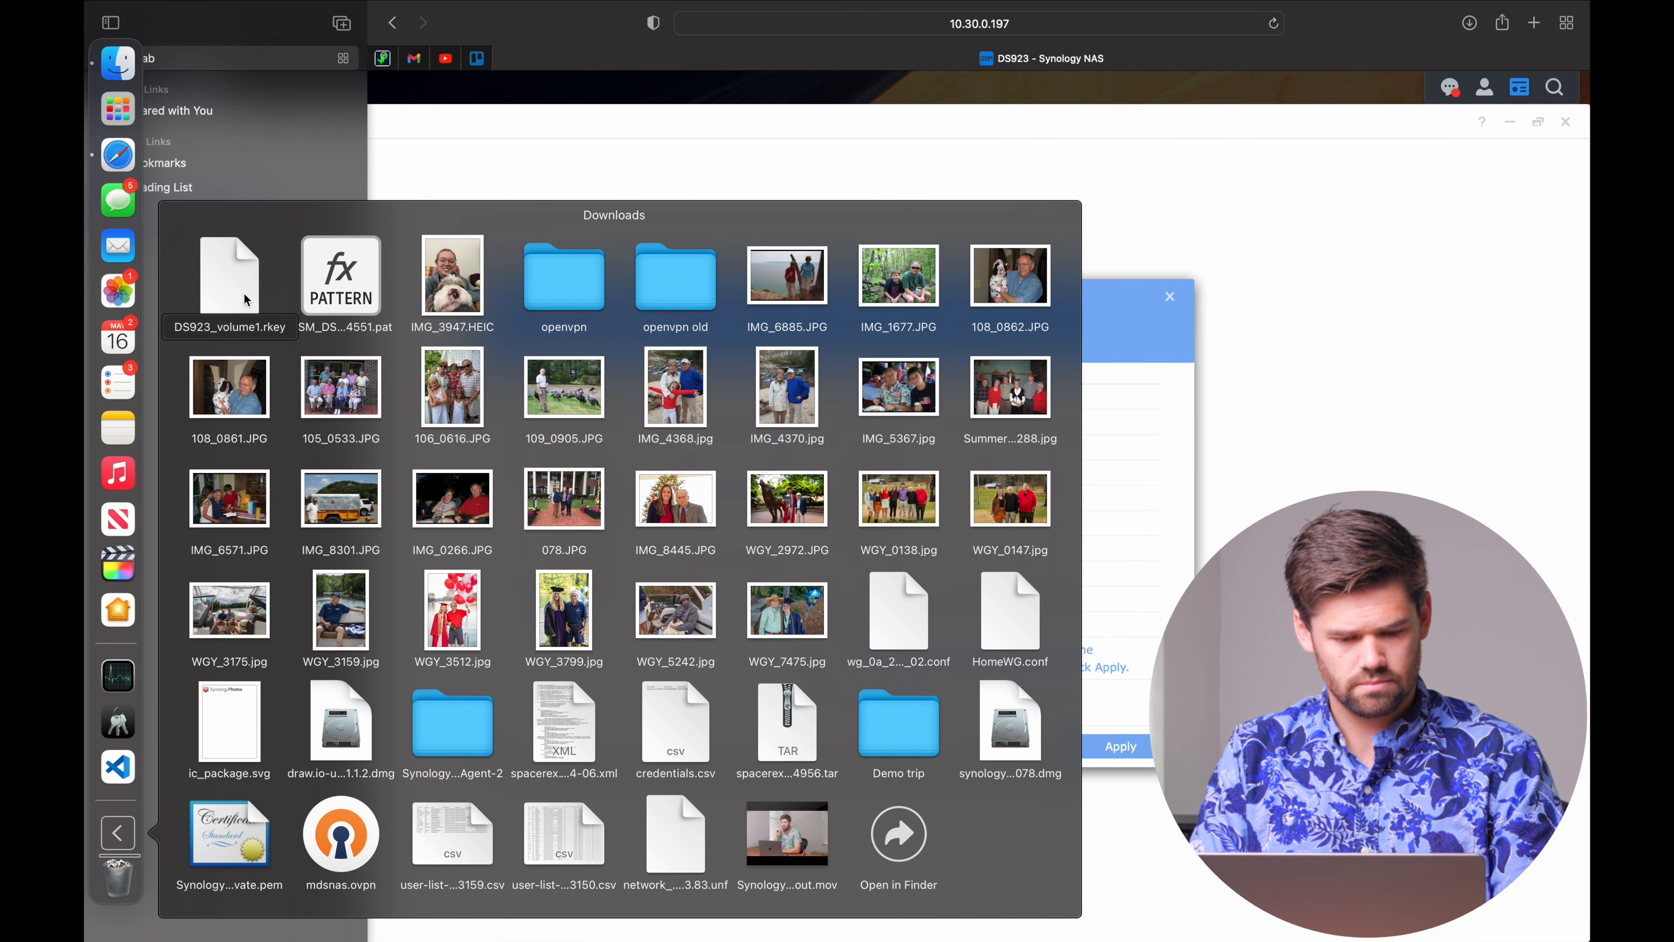
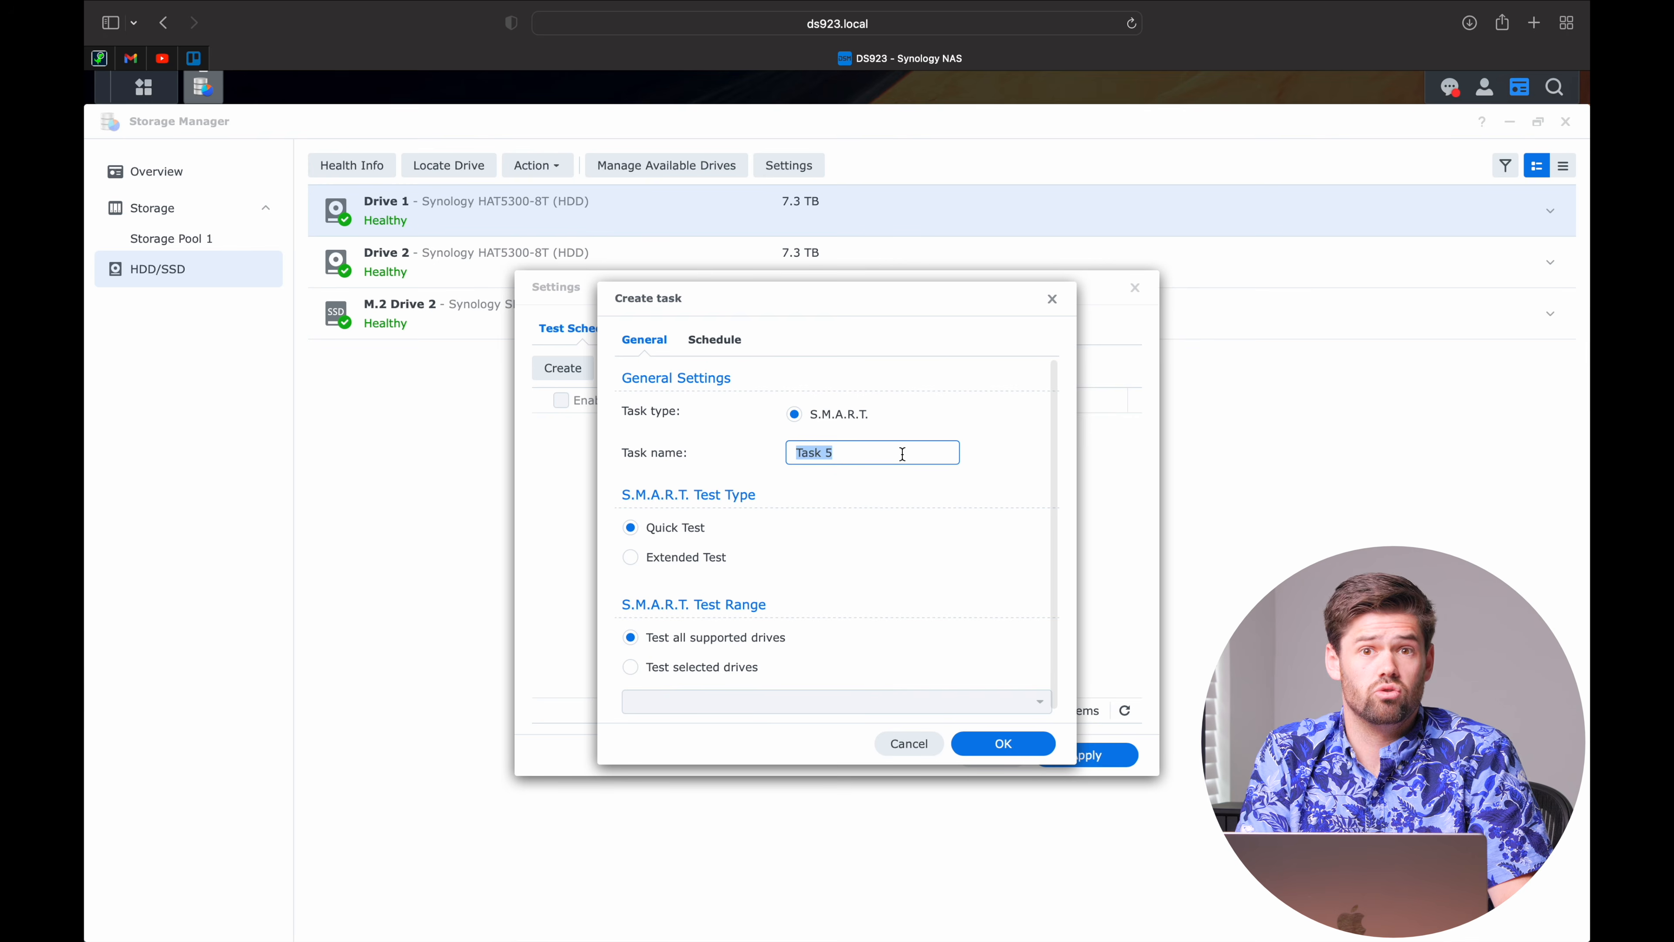
# Name the monthly quick test task 'Quick SMART' and save it.
pyautogui.write('Quick SMART')
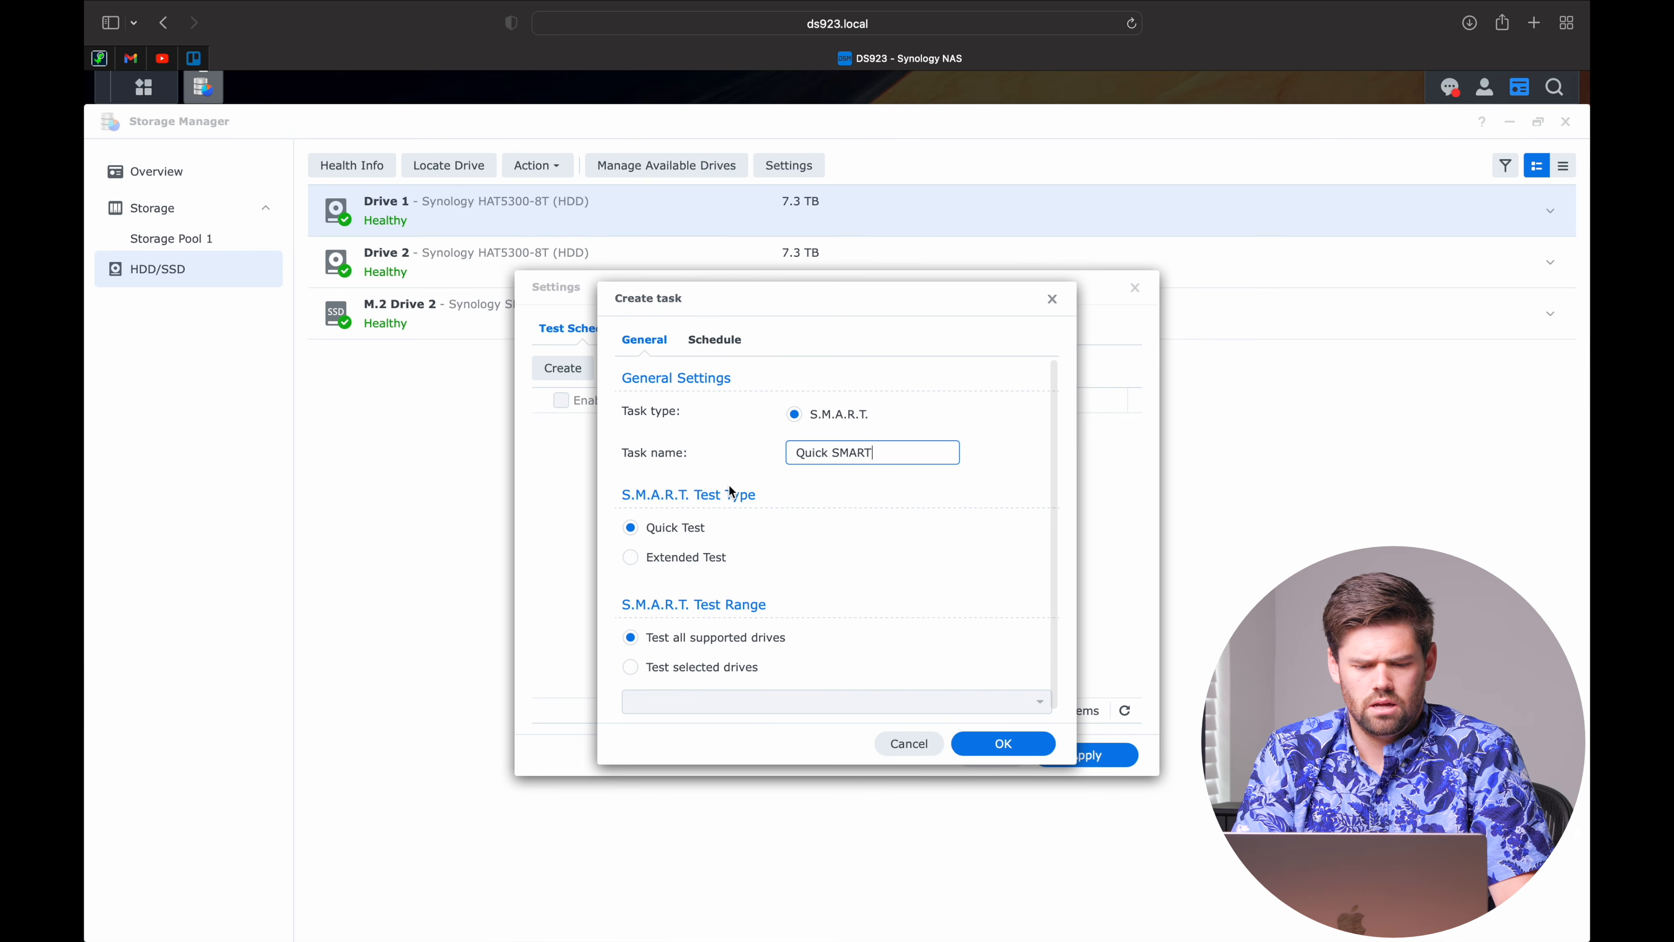
pyautogui.scroll(-1, 672, 549)
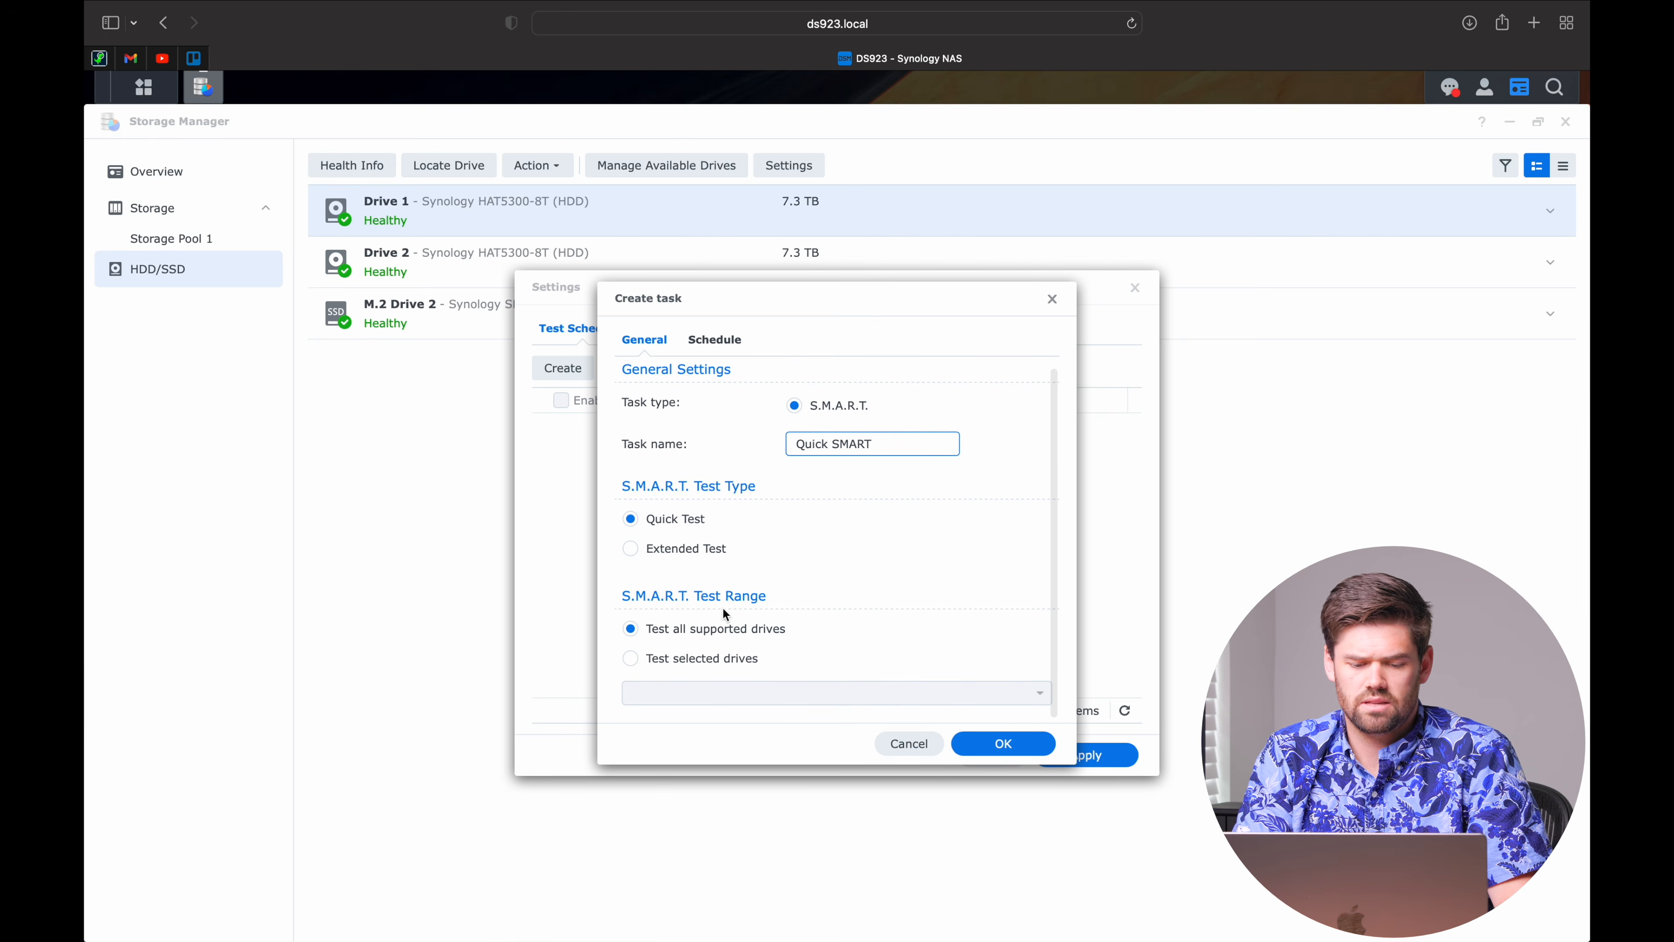
pyautogui.click(731, 343)
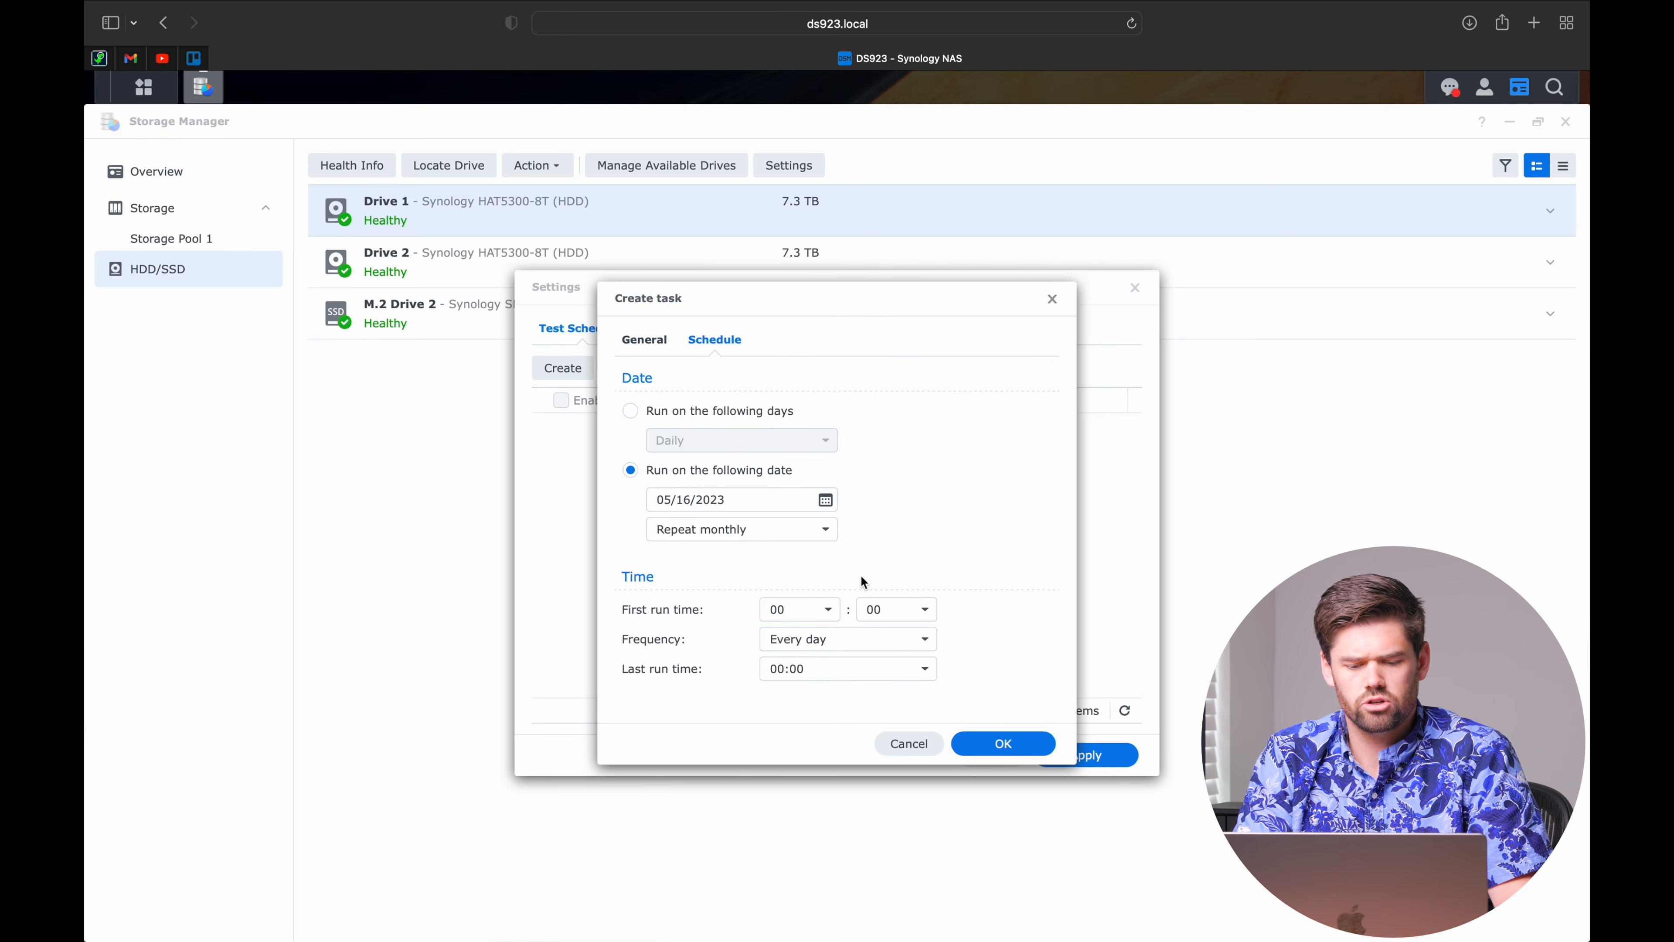
pyautogui.click(1019, 744)
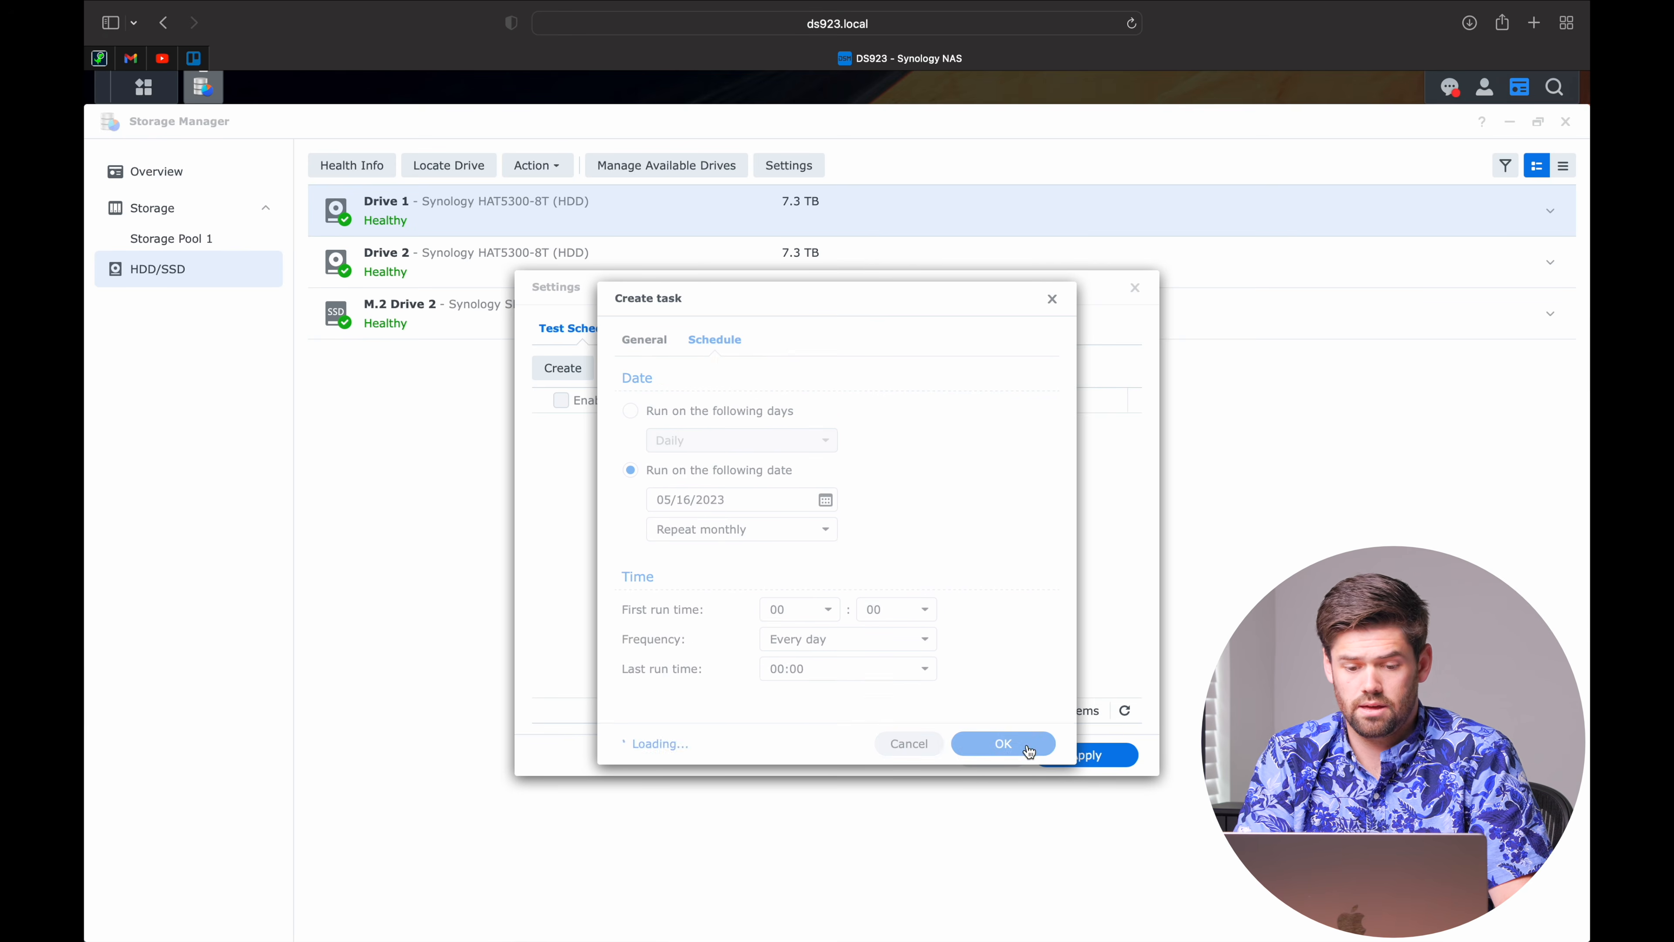
# Add an 'Extended SMART' extended test repeating every six months, then apply the schedule.
pyautogui.click(565, 366)
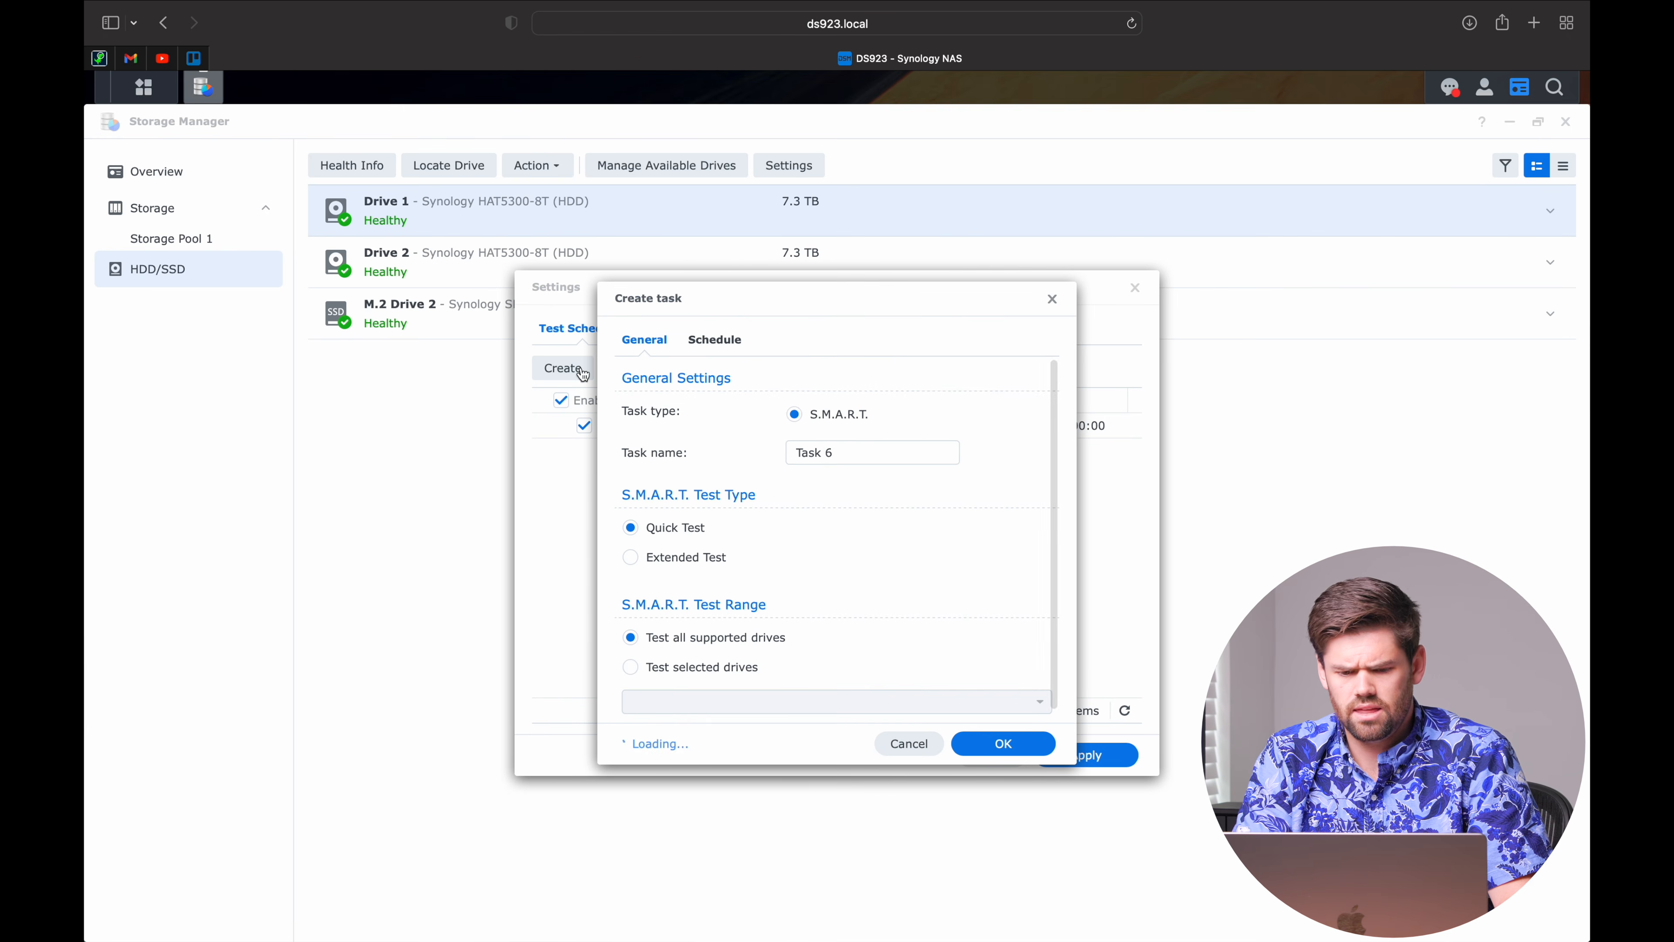
pyautogui.tripleClick(852, 453)
pyautogui.write('Extended SMART')
pyautogui.click(693, 554)
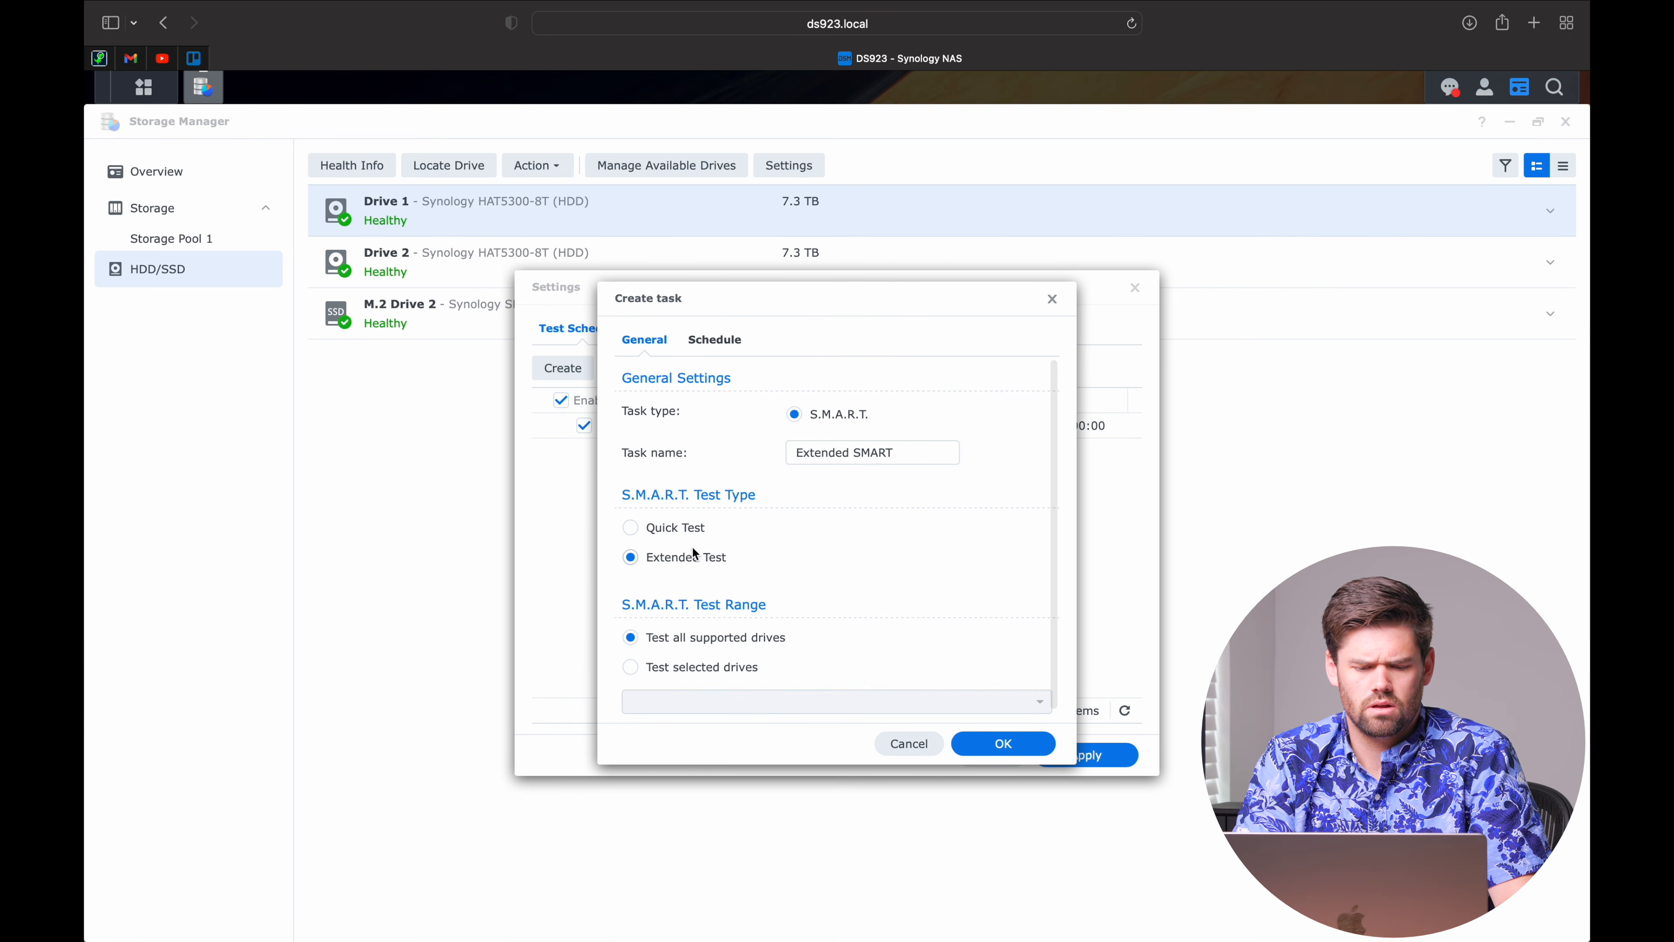
pyautogui.click(712, 339)
pyautogui.click(773, 536)
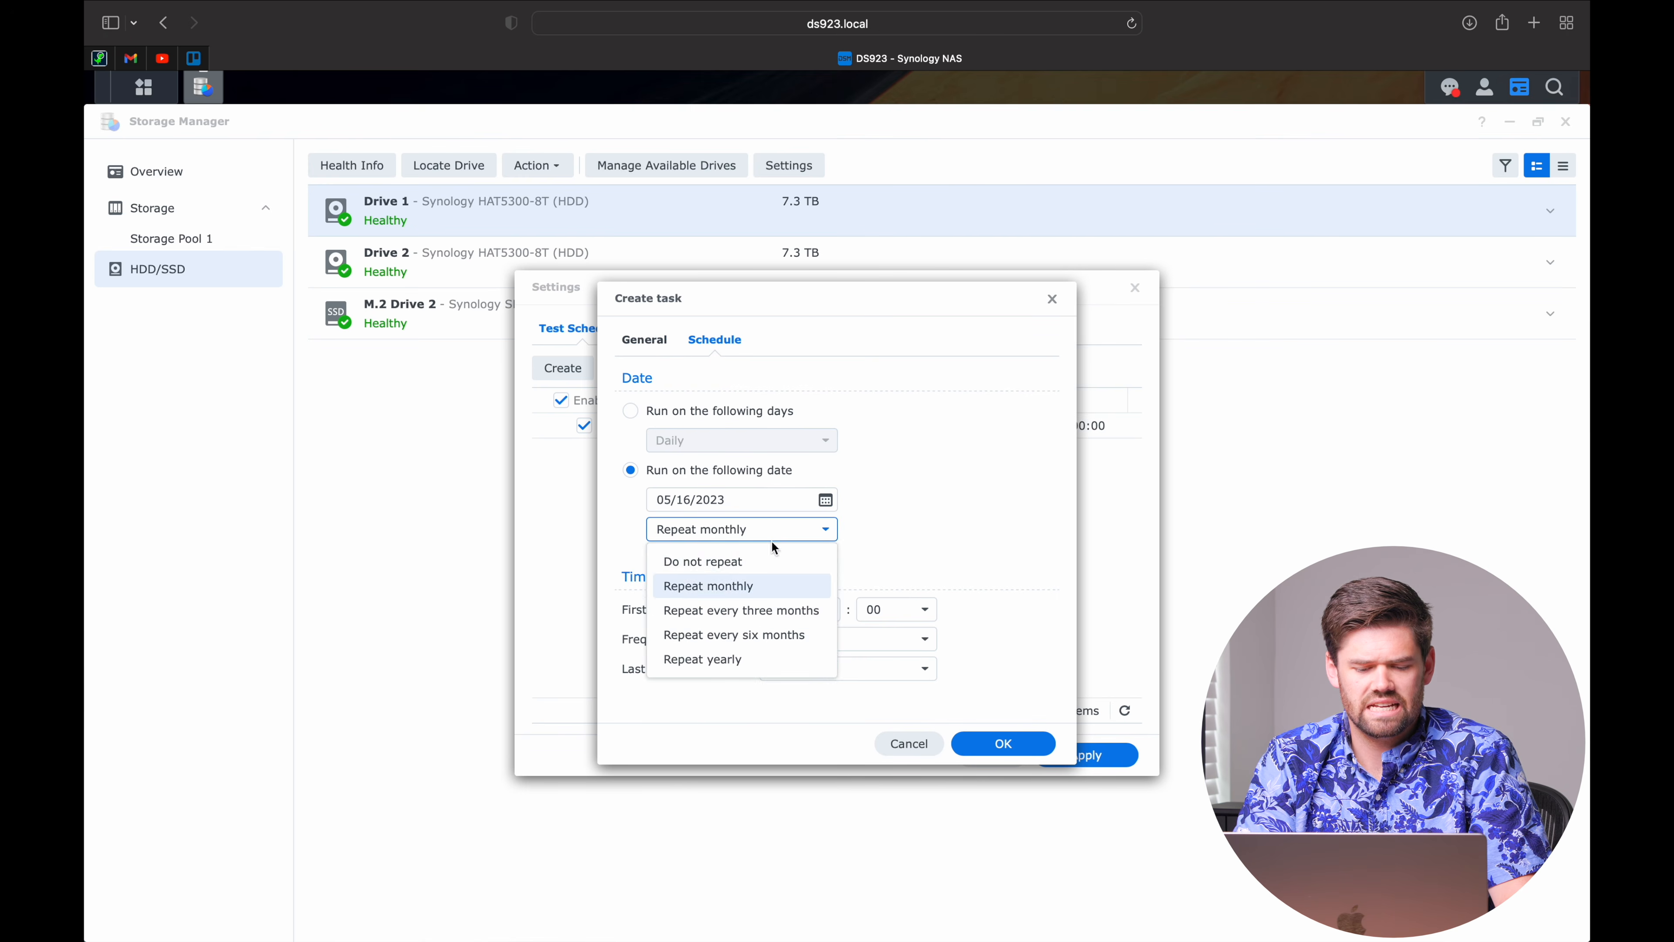
pyautogui.click(784, 637)
pyautogui.click(1001, 742)
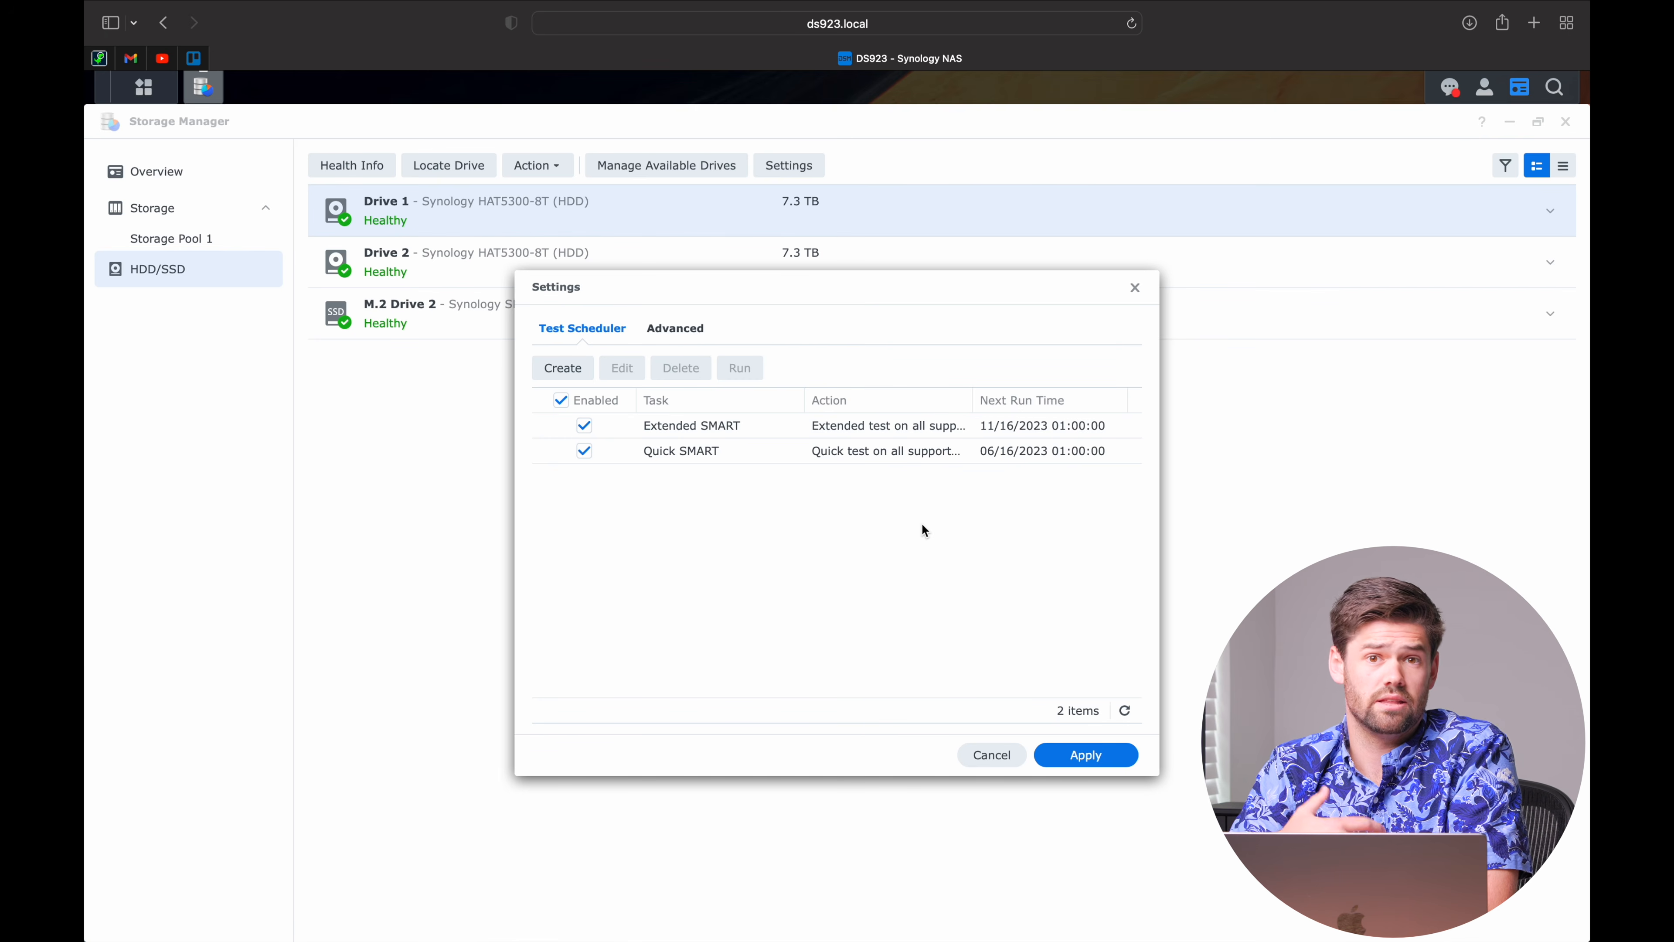
pyautogui.click(1085, 755)
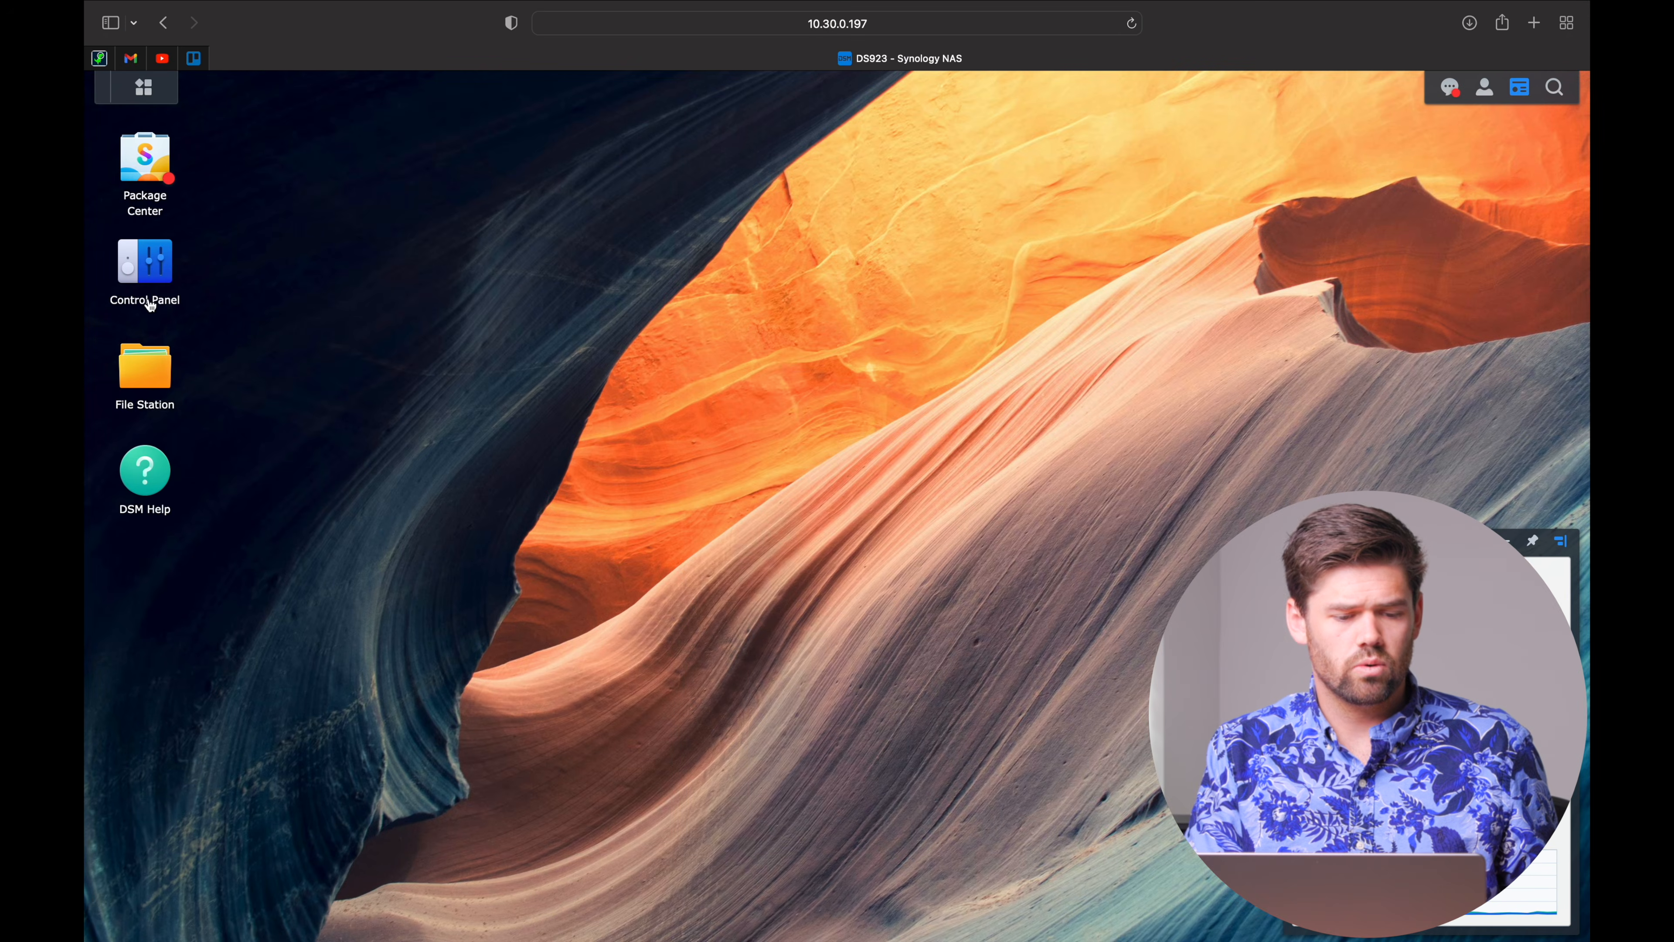
# From Control Panel's Shared Folder page, create a shared folder named 'demo' on Volume 1 and continue.
pyautogui.click(147, 290)
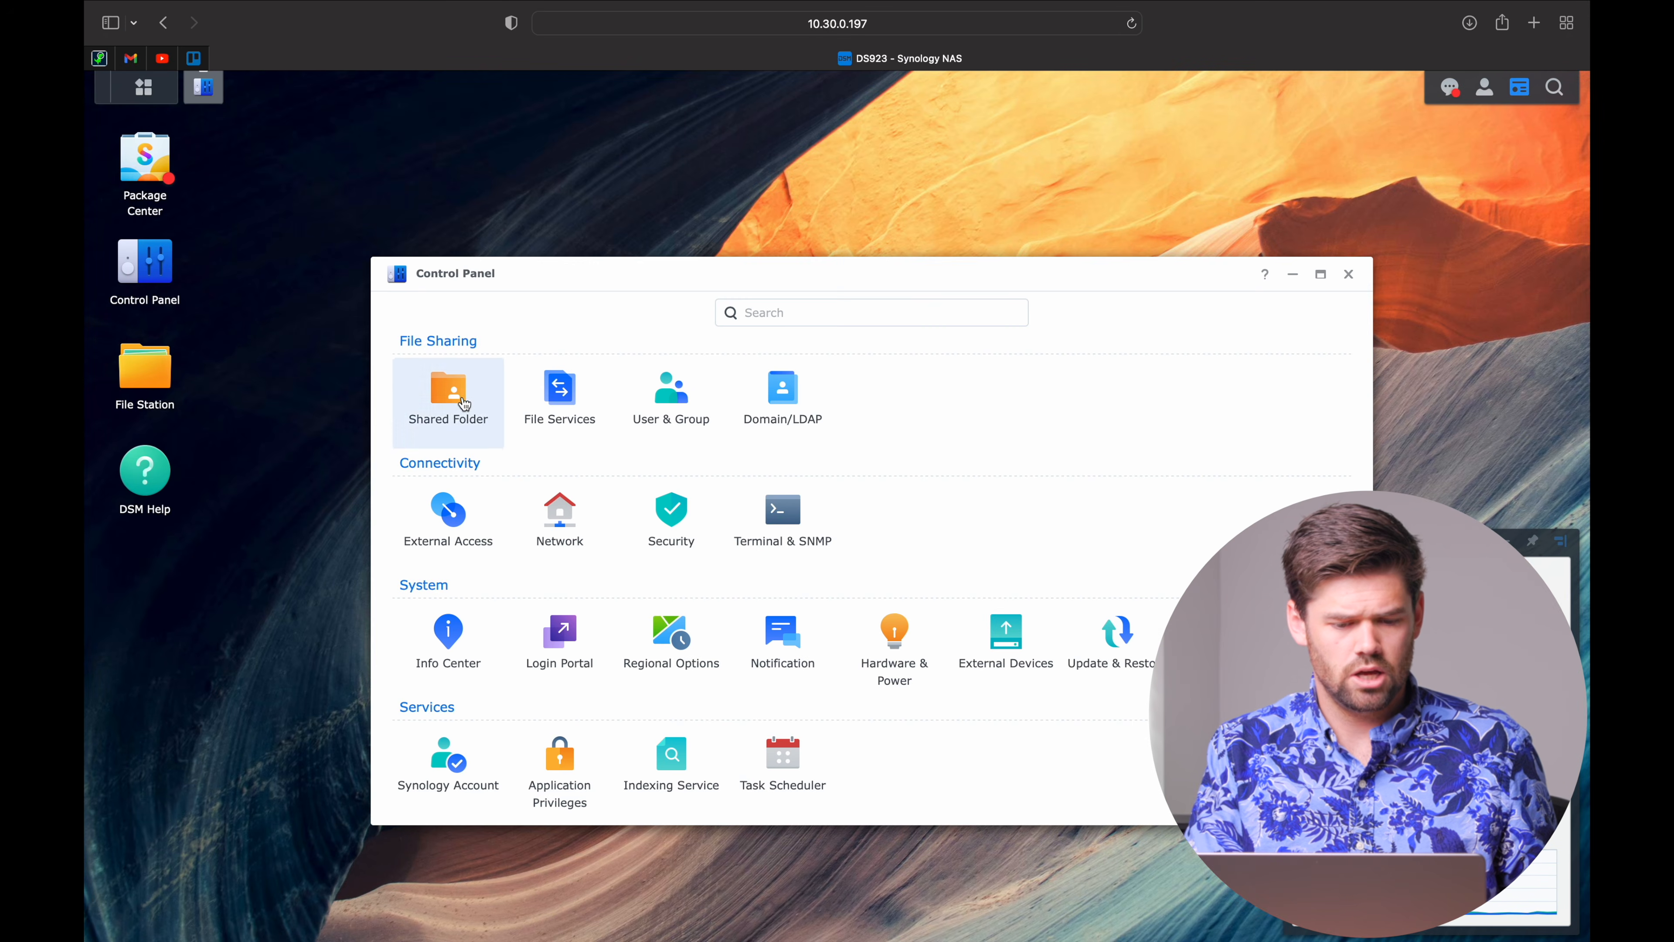
pyautogui.click(464, 404)
pyautogui.click(636, 319)
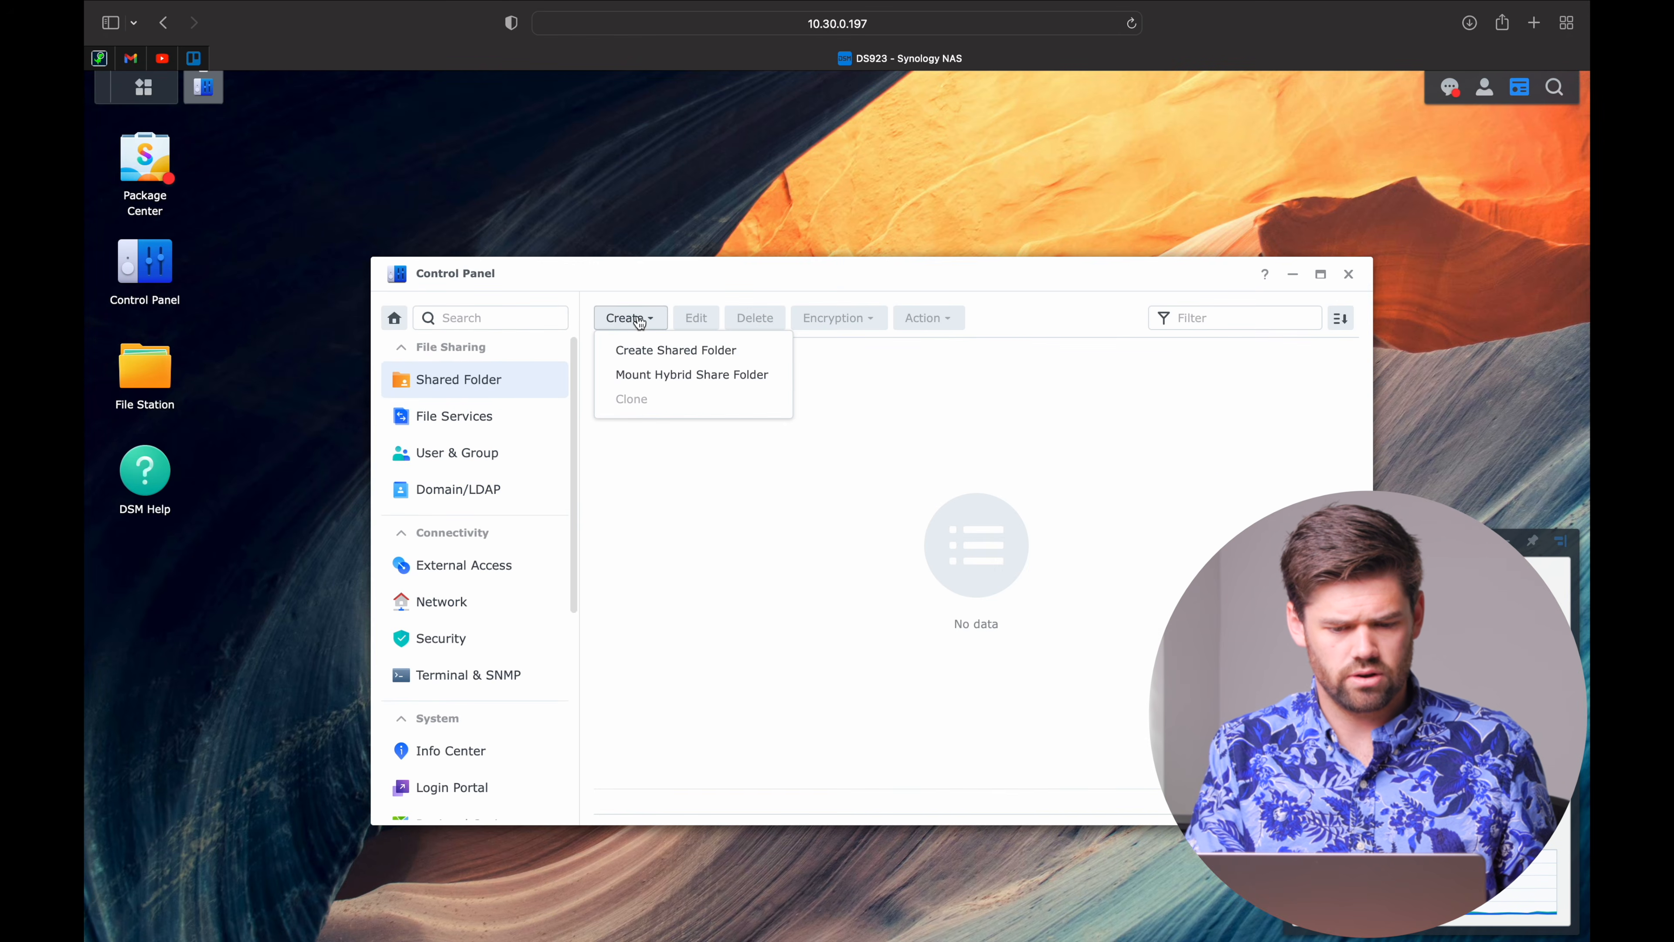
pyautogui.click(729, 354)
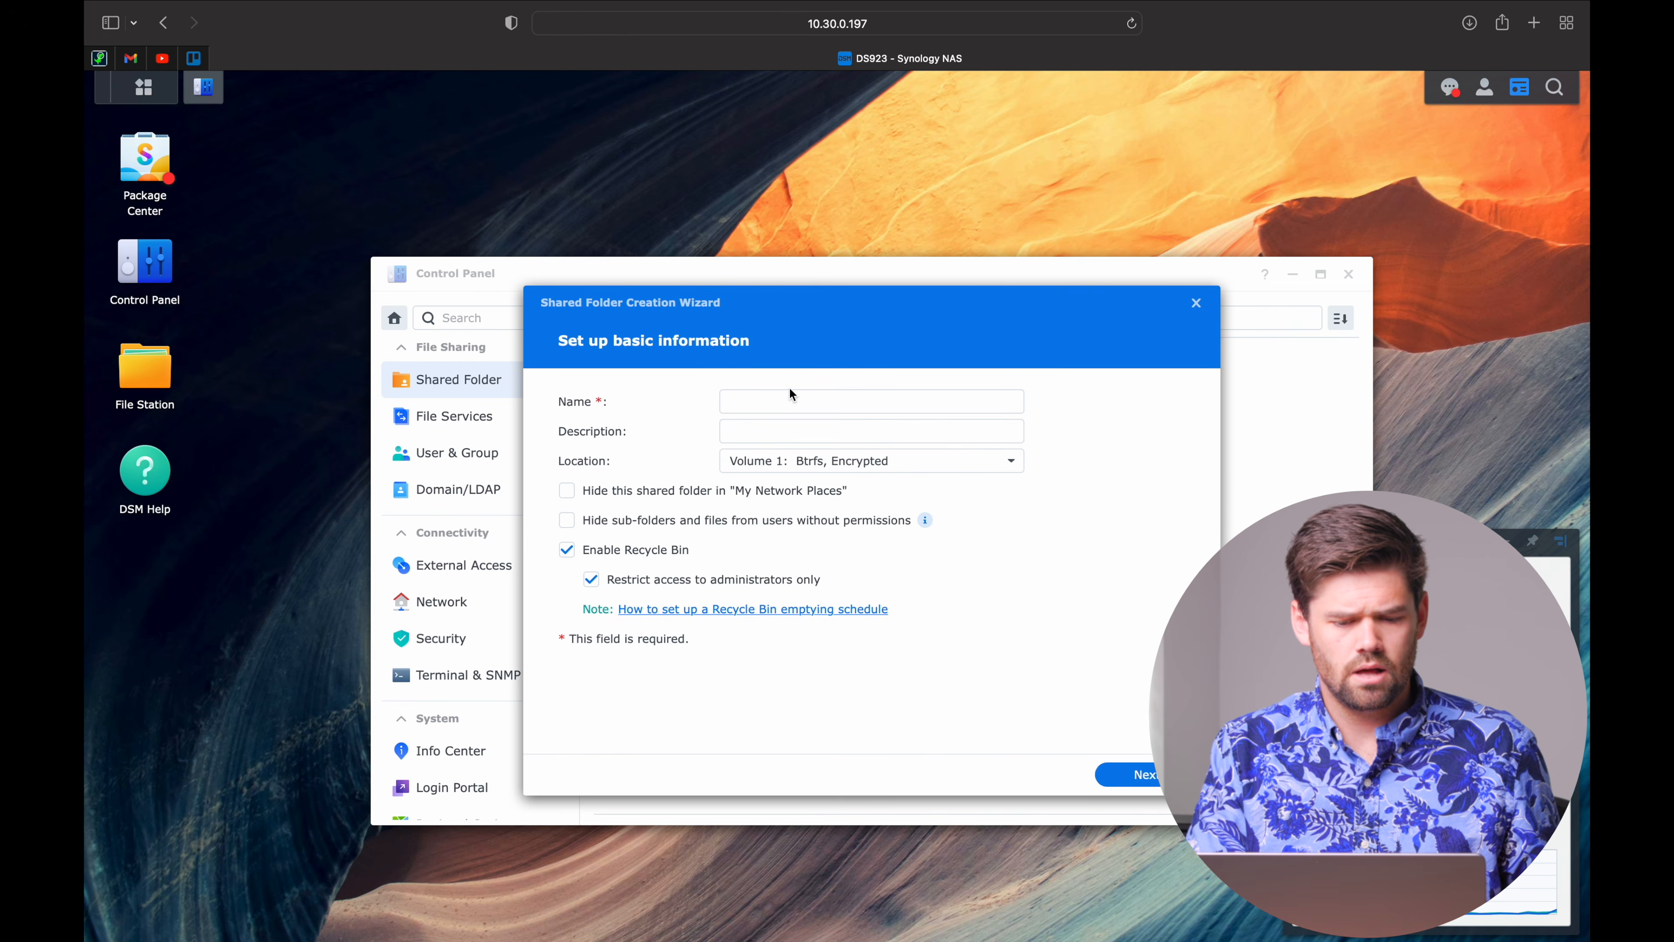
pyautogui.click(787, 401)
pyautogui.write('demo')
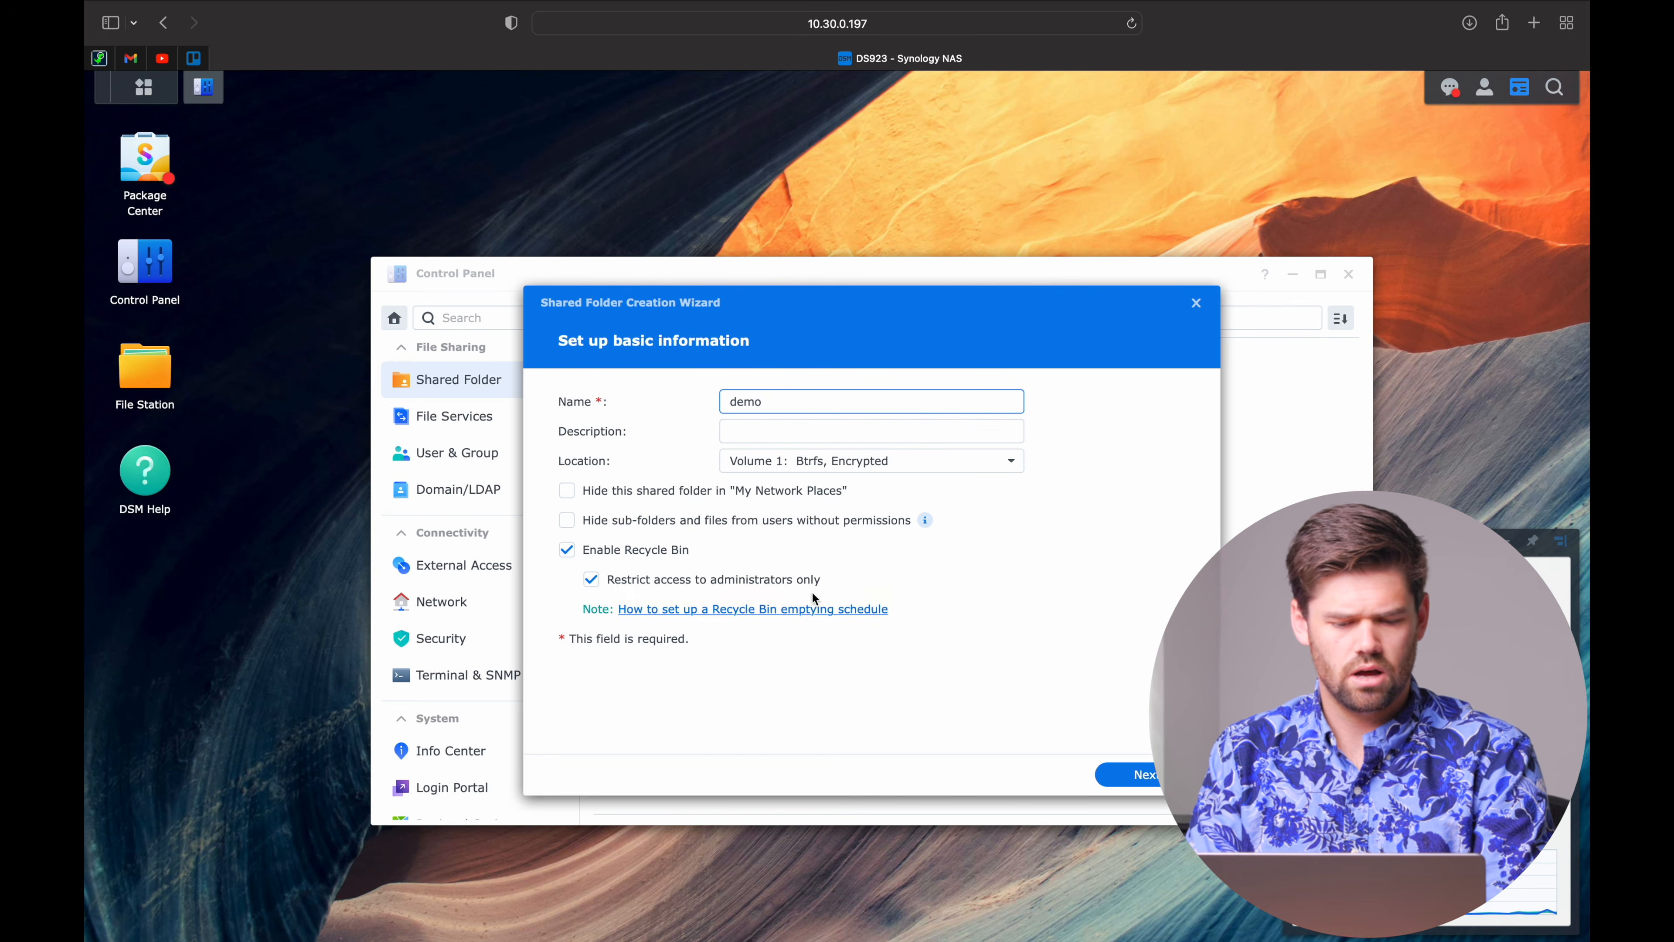
pyautogui.click(1152, 786)
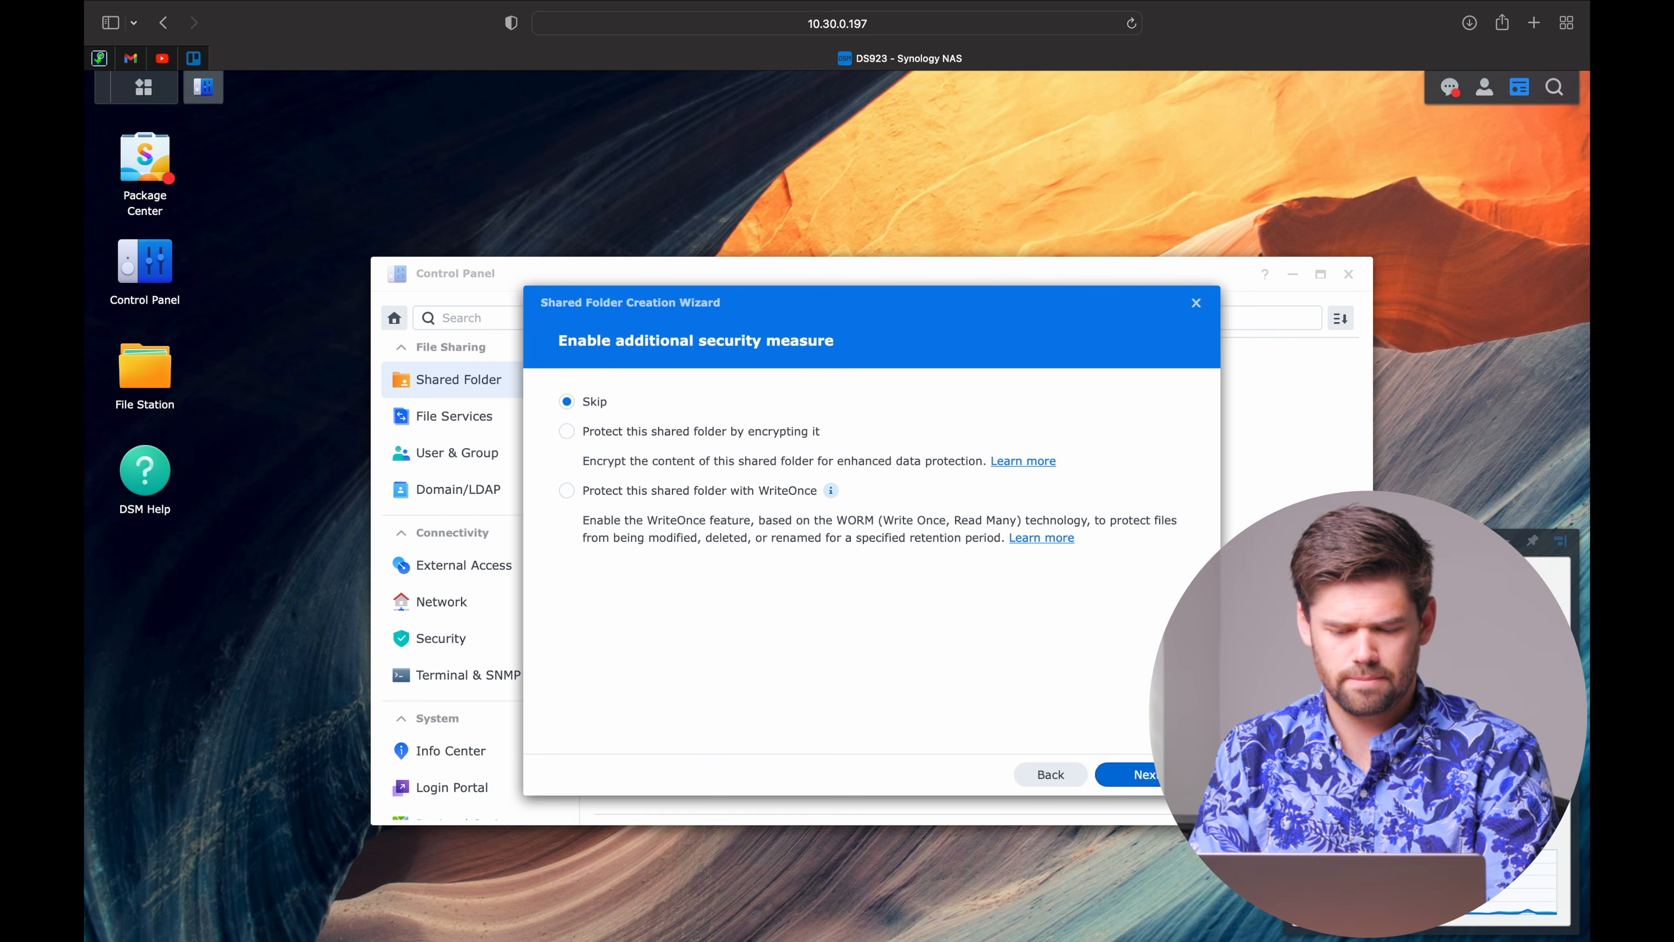
# Skip encryption, enable data checksum with no quota, and confirm the settings summary.
pyautogui.click(1148, 775)
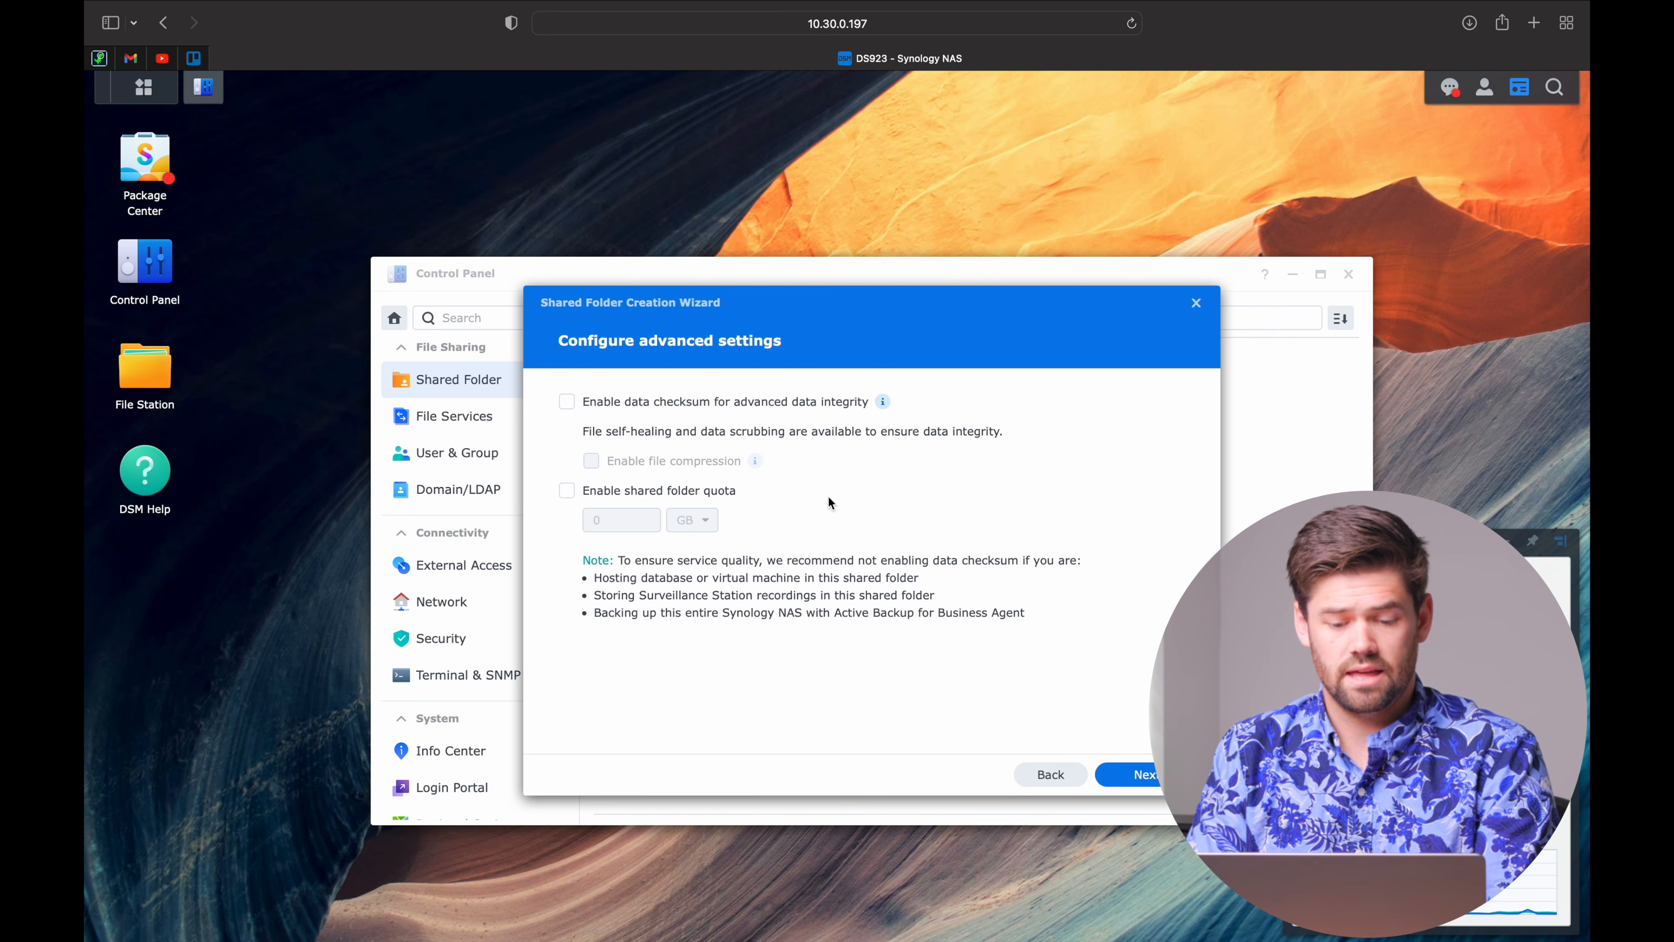
pyautogui.click(717, 410)
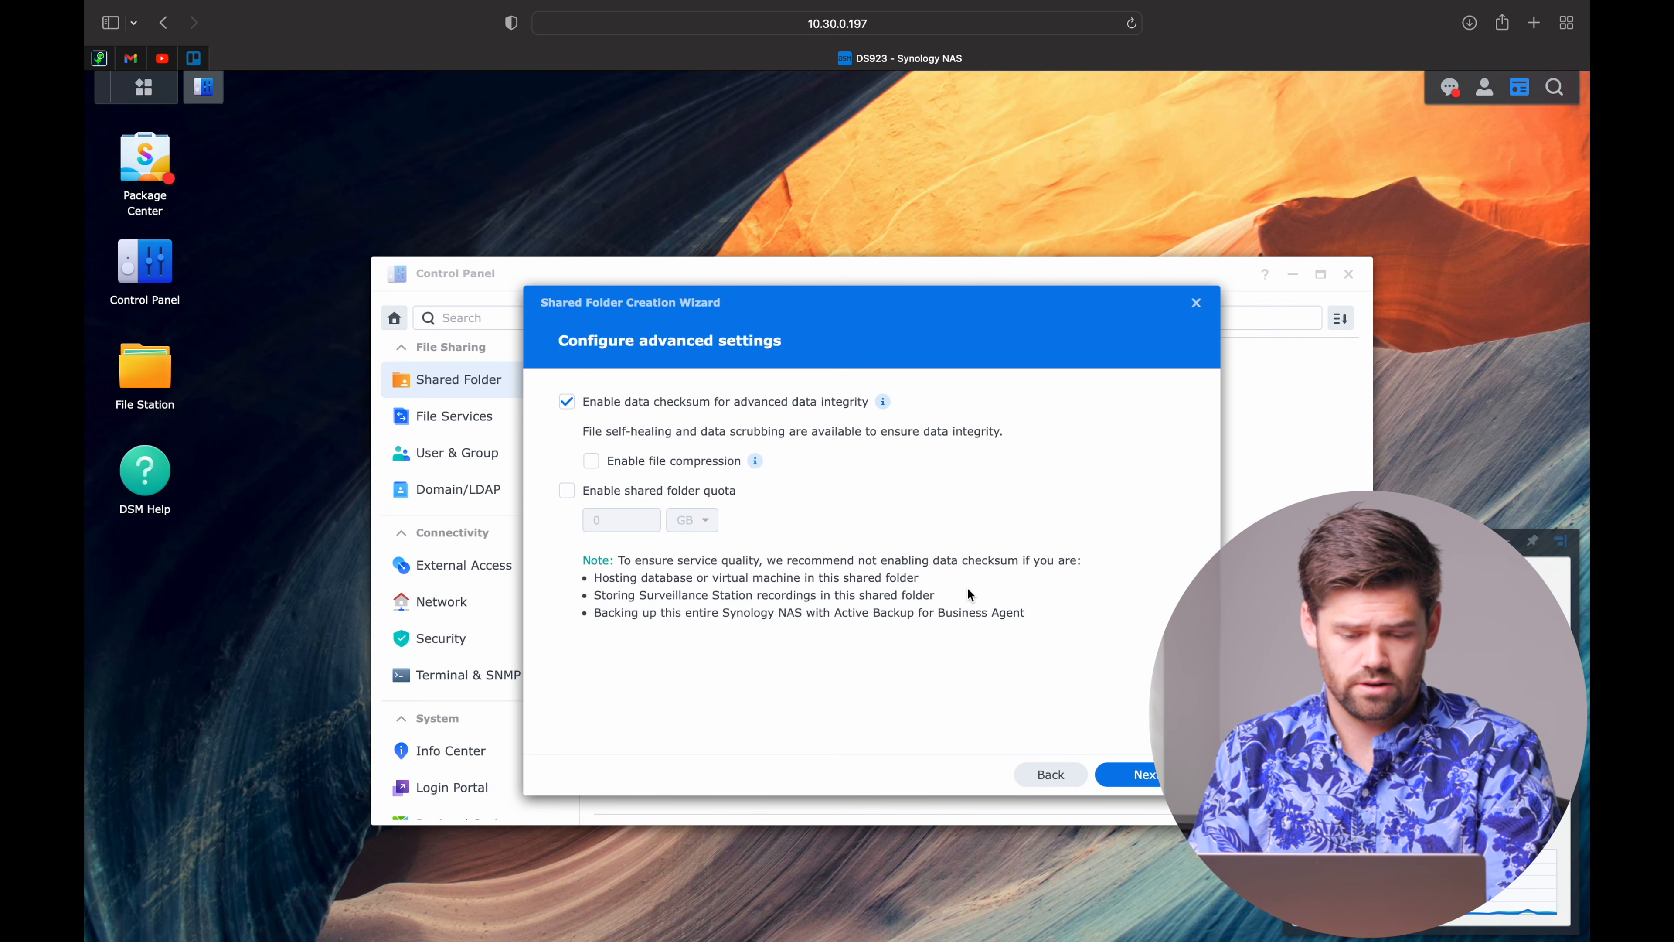
pyautogui.click(712, 491)
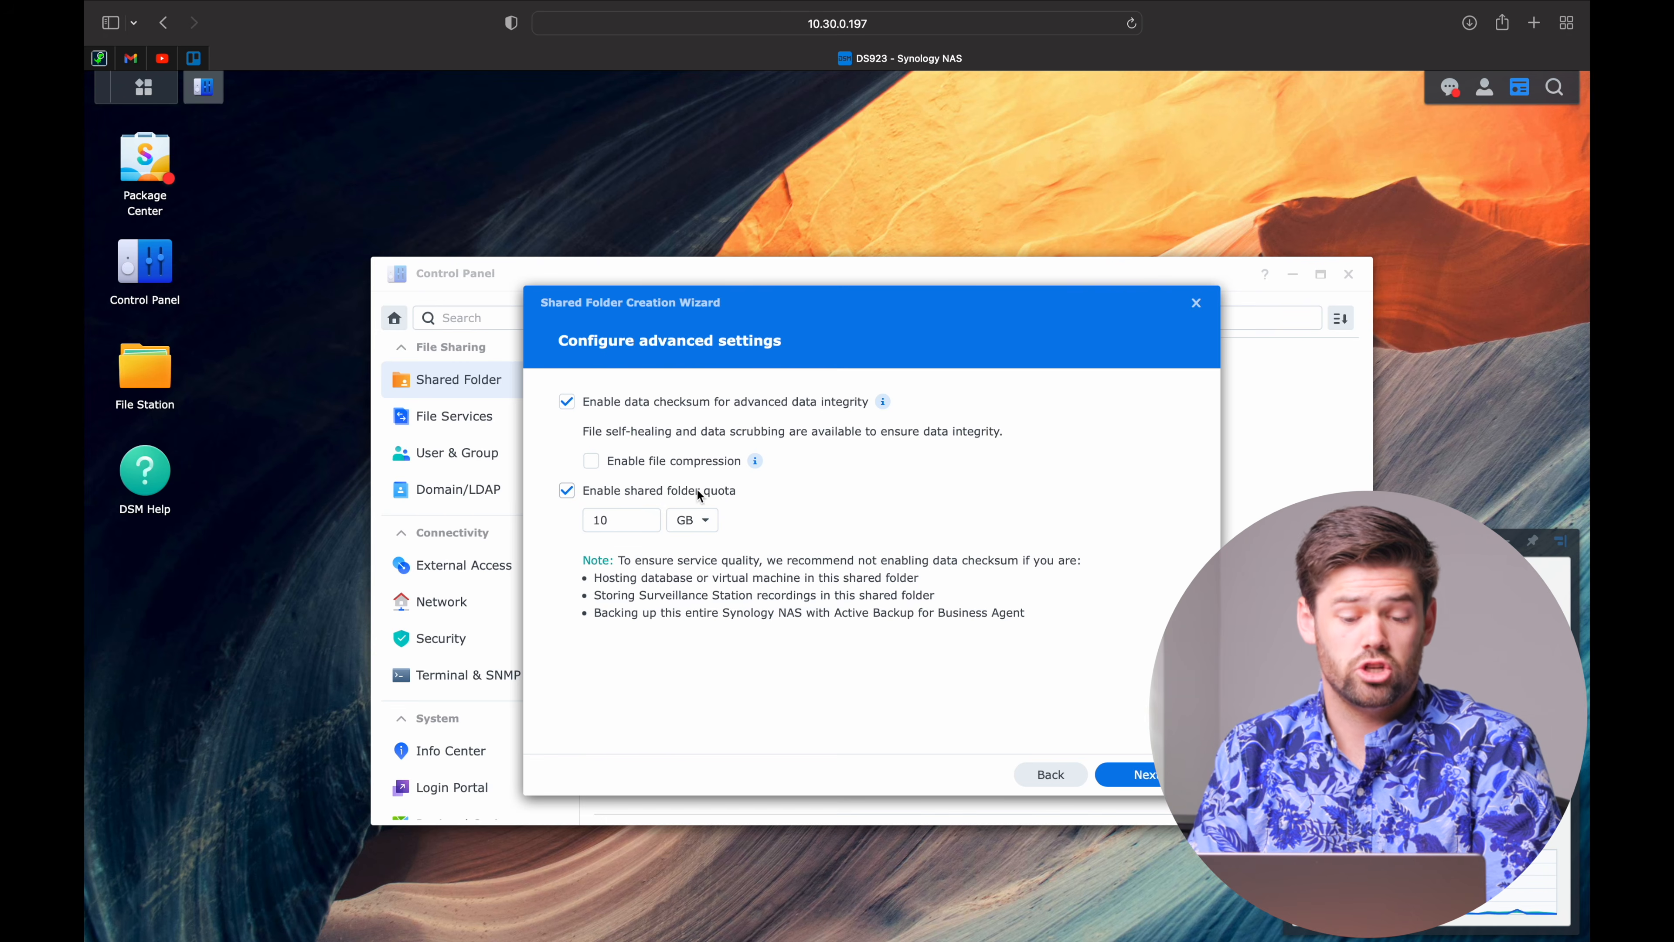
pyautogui.click(699, 495)
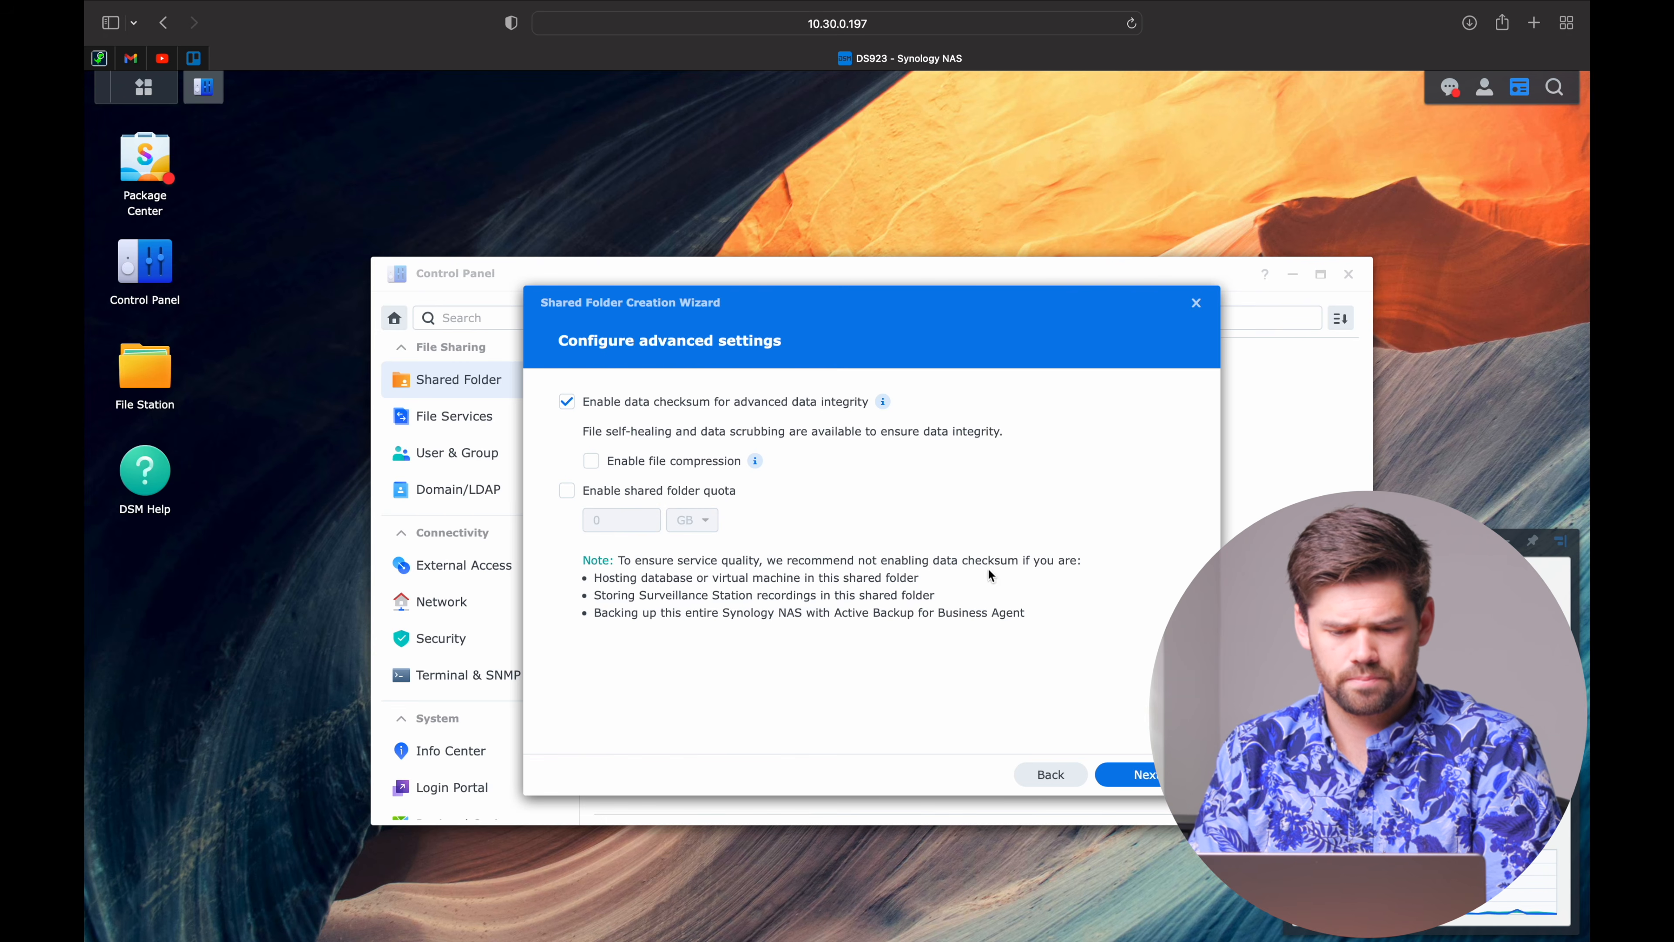
pyautogui.click(1154, 775)
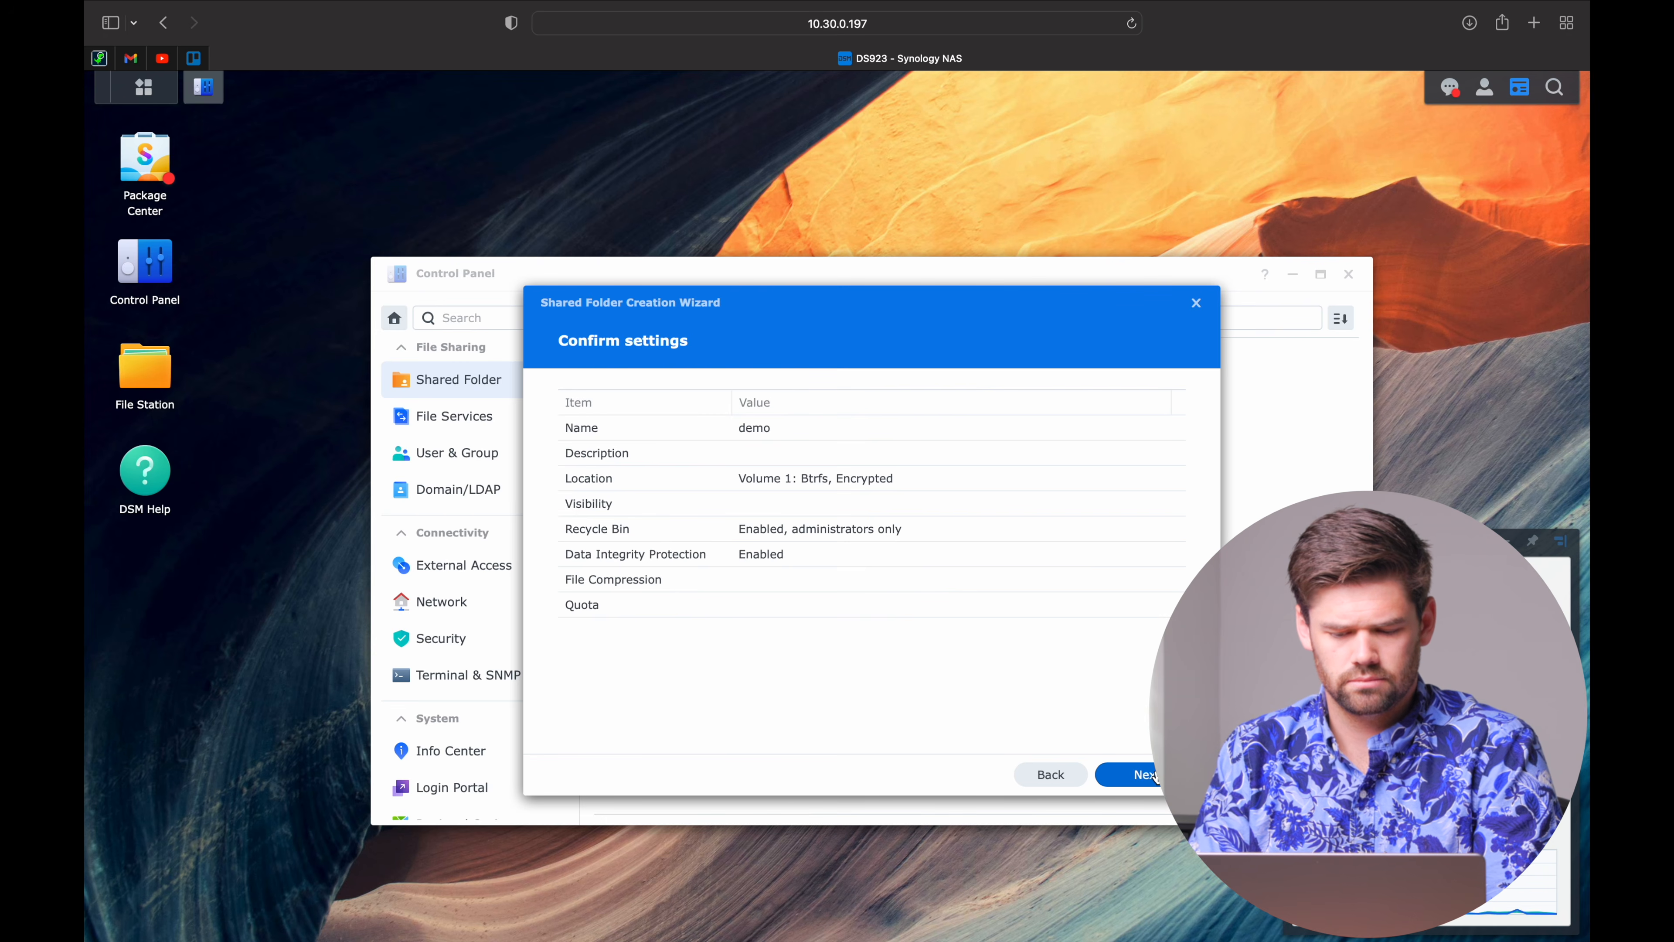
pyautogui.click(1154, 775)
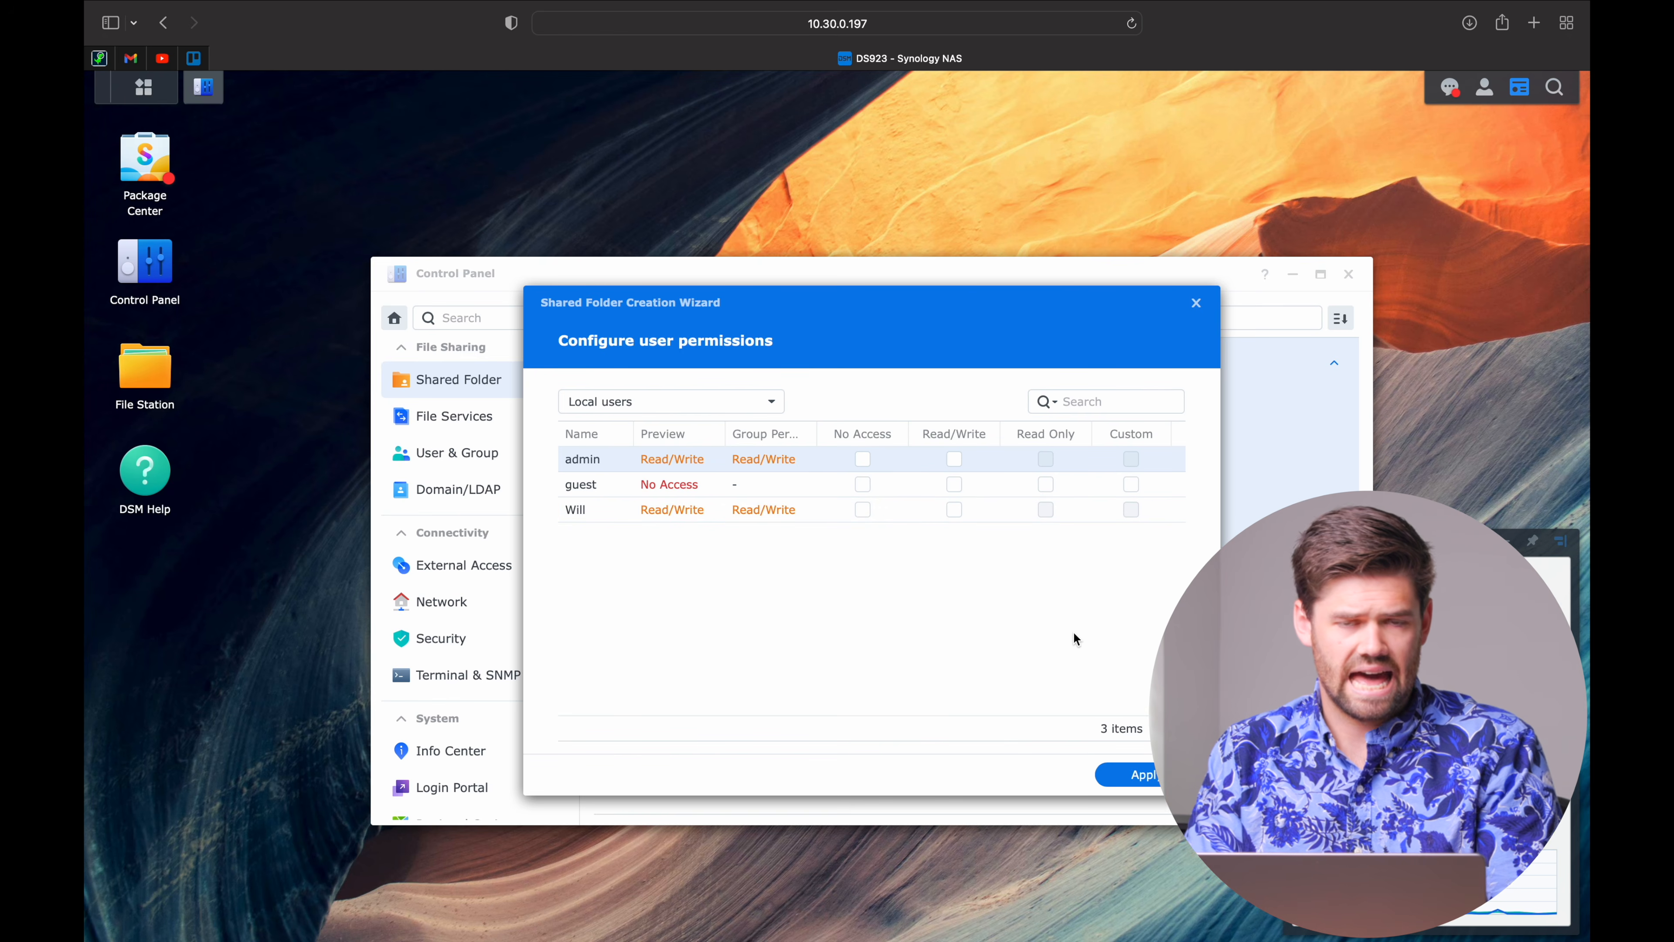
# Keep the Local users permission list as default and apply to finish the demo folder.
pyautogui.click(718, 407)
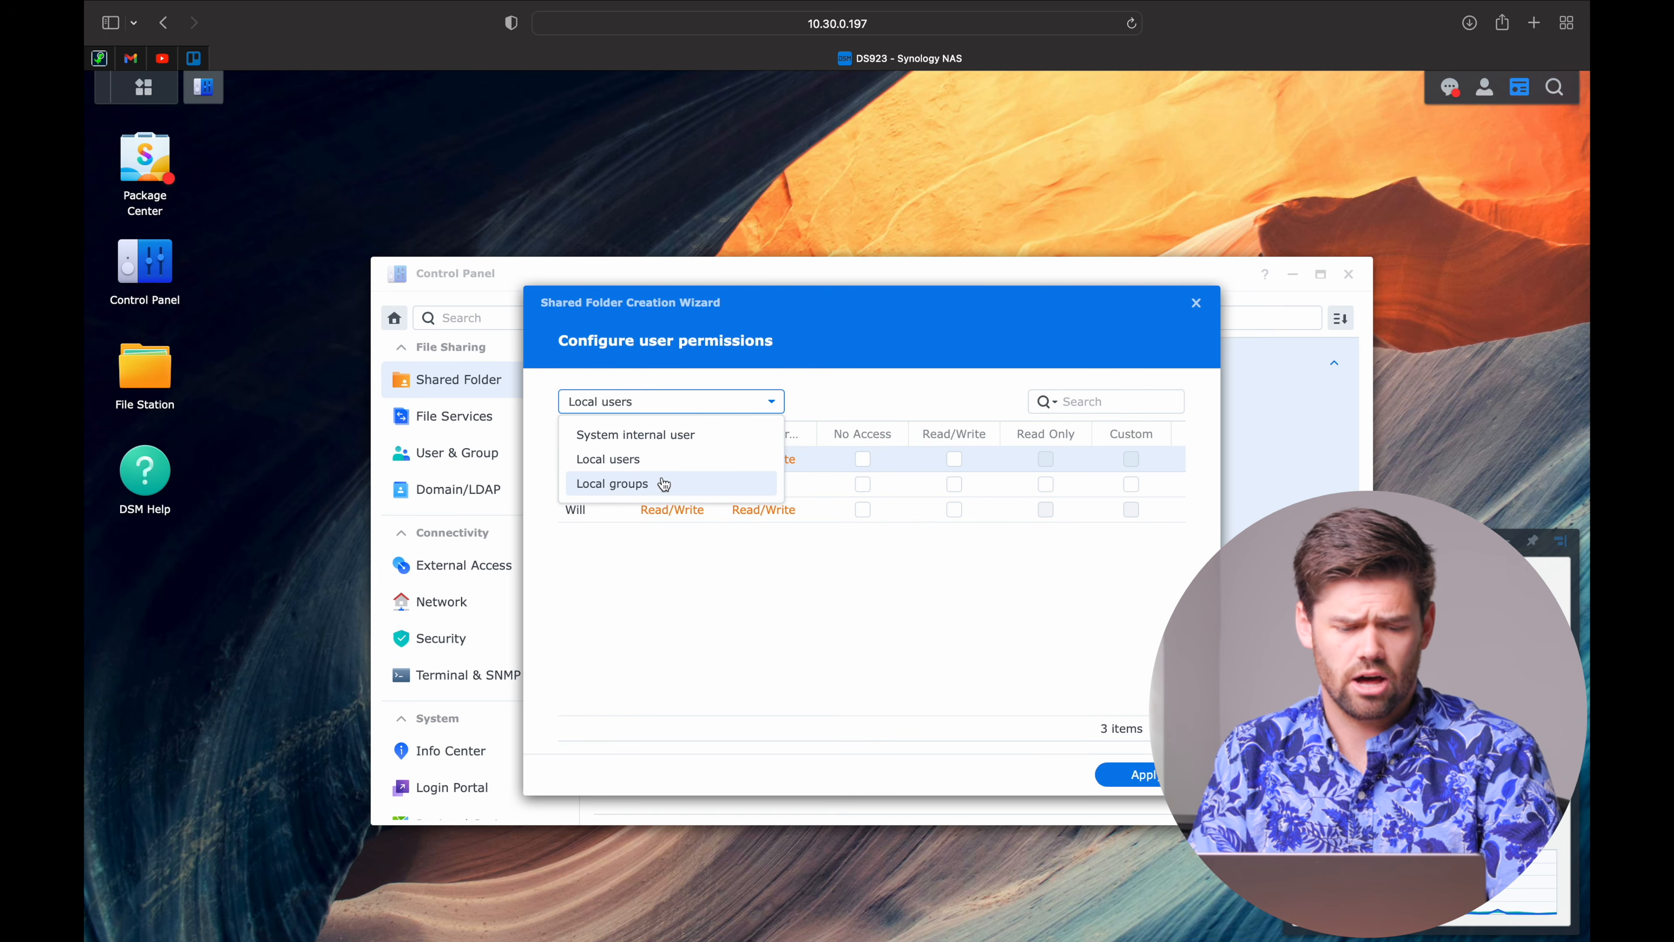
pyautogui.click(666, 460)
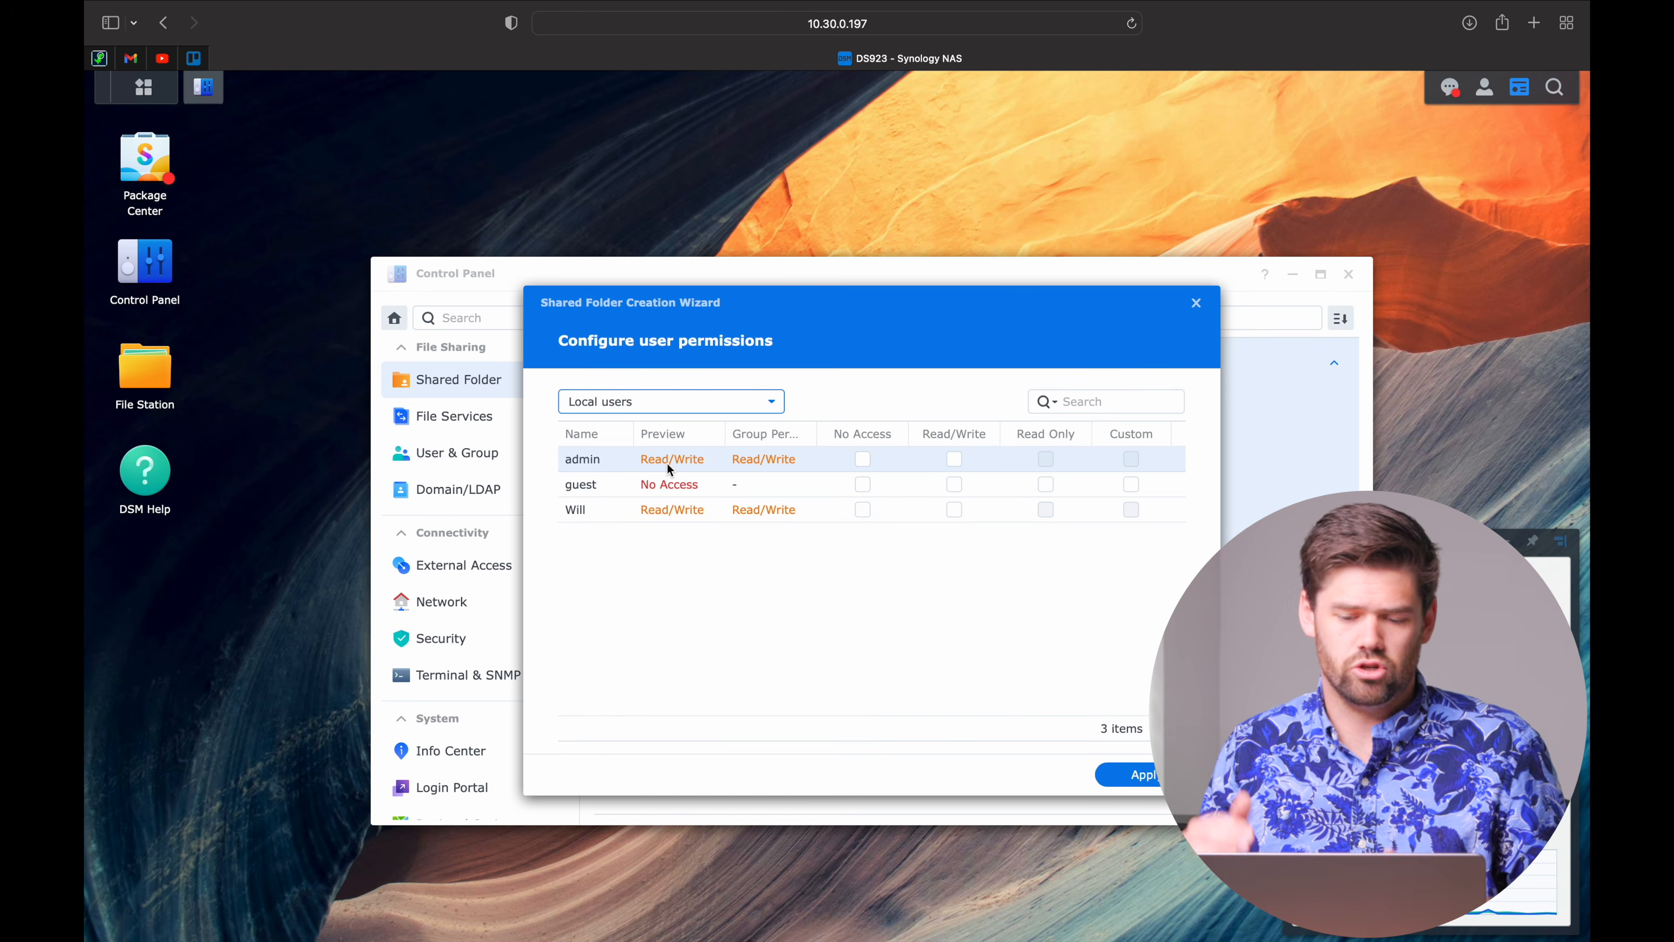
pyautogui.click(1152, 775)
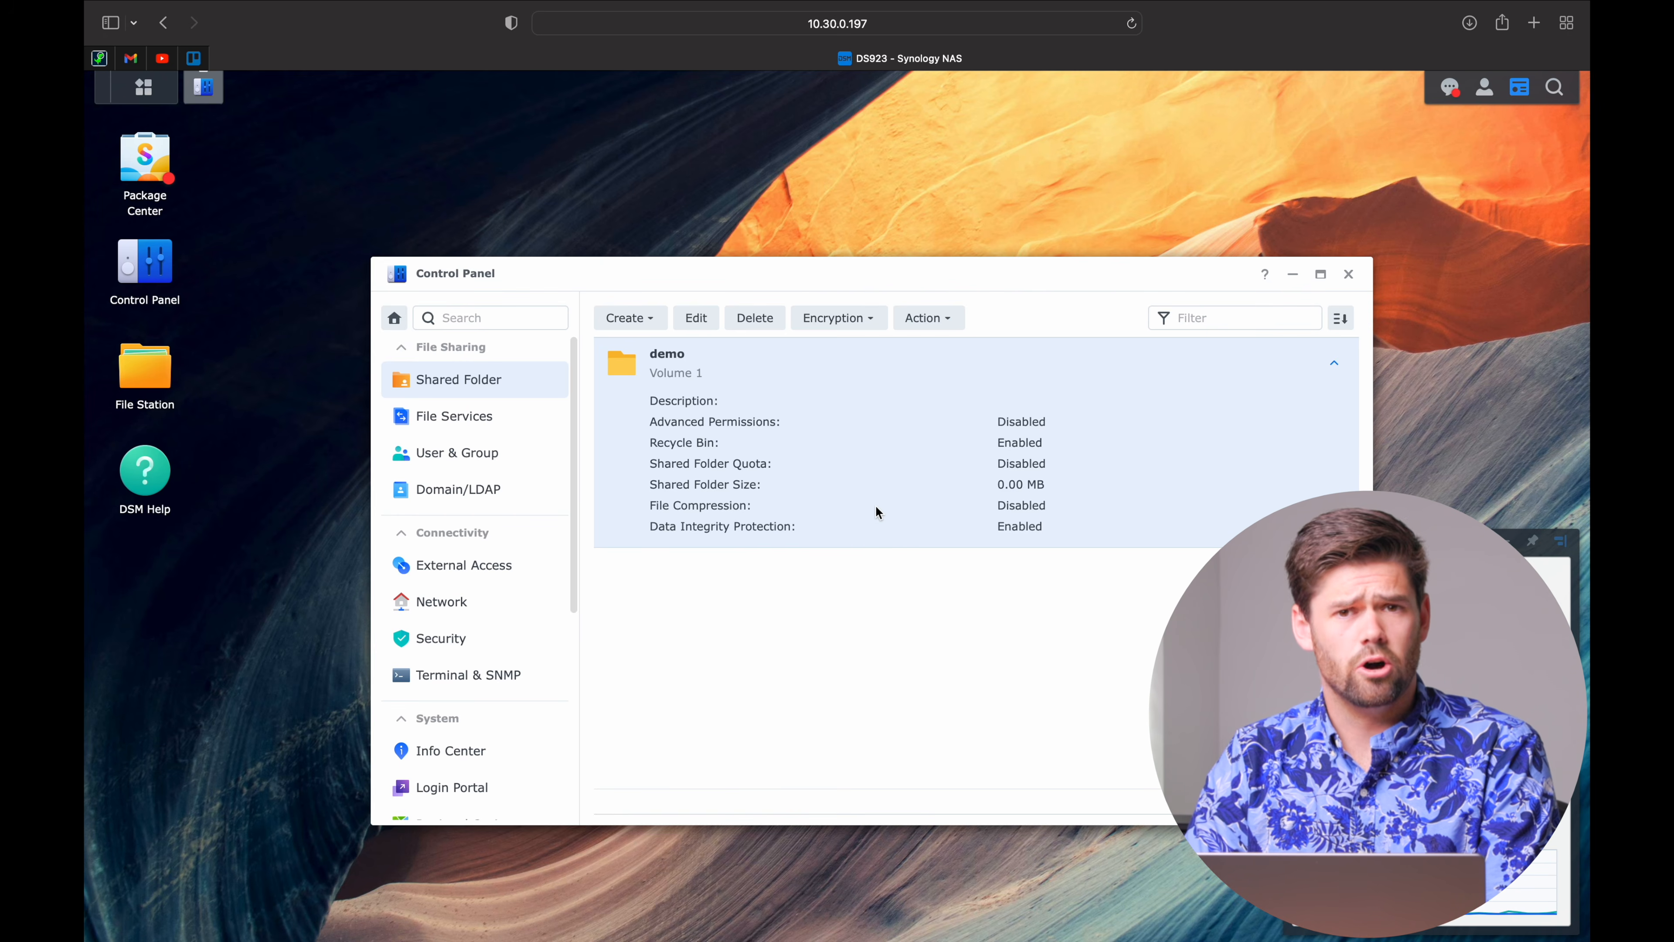
# Open Finder's Network view and connect to the DS923 NAS.
pyautogui.hotkey('ctrl', 'Left')
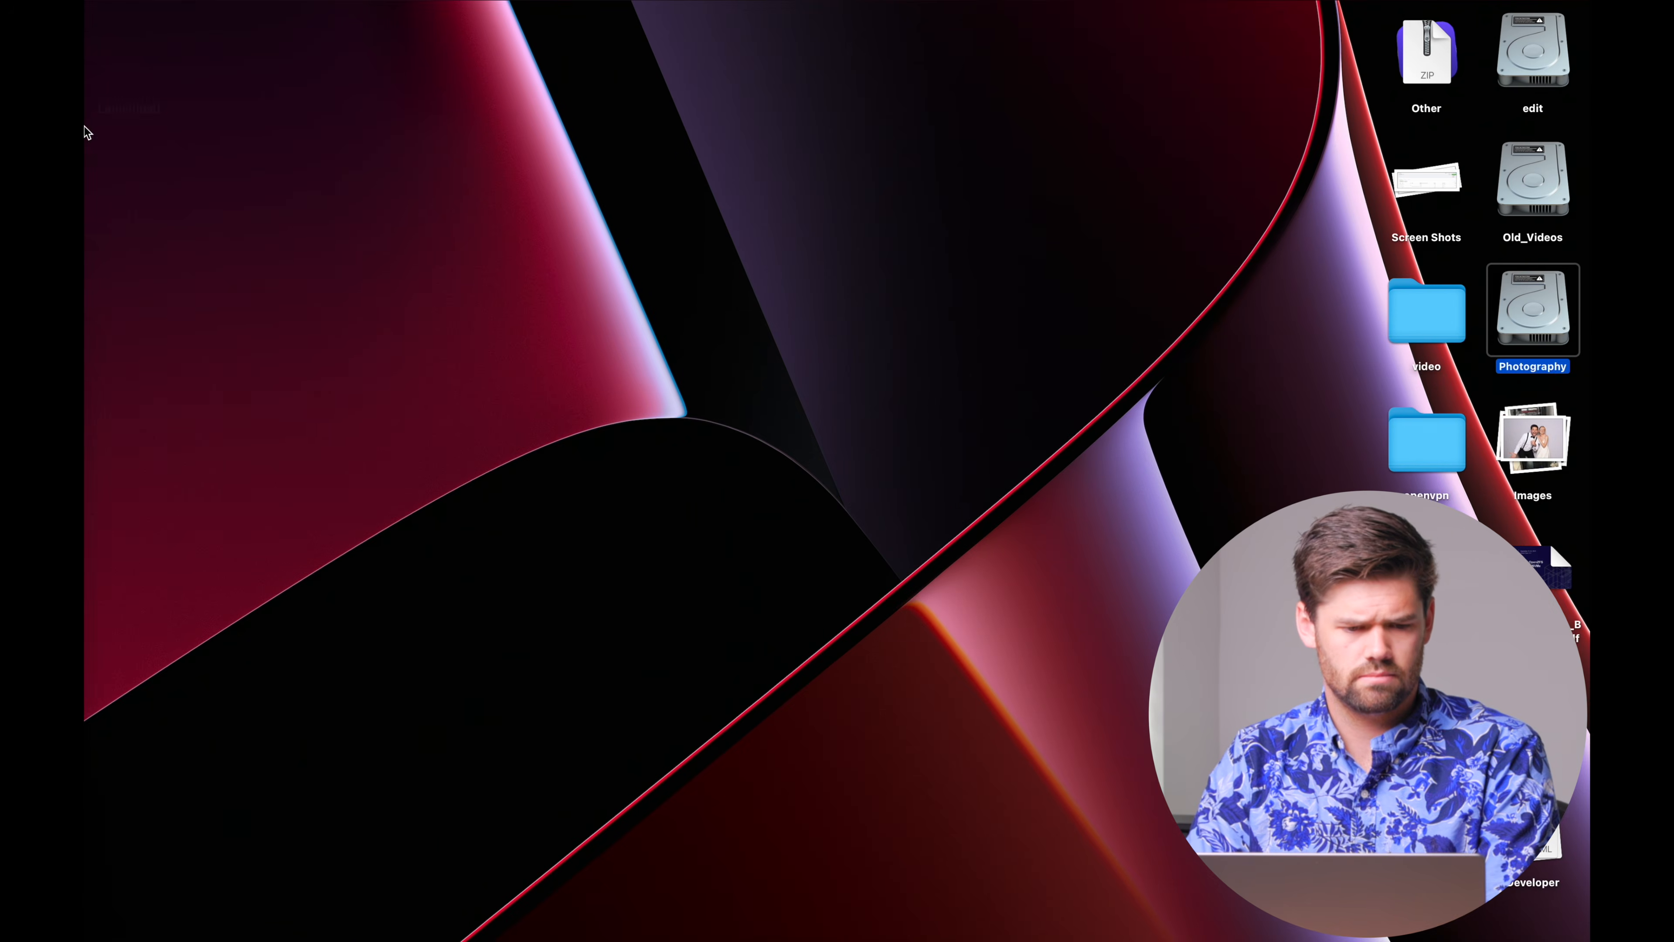
pyautogui.moveTo(84, 130)
pyautogui.click(99, 62)
pyautogui.click(391, 622)
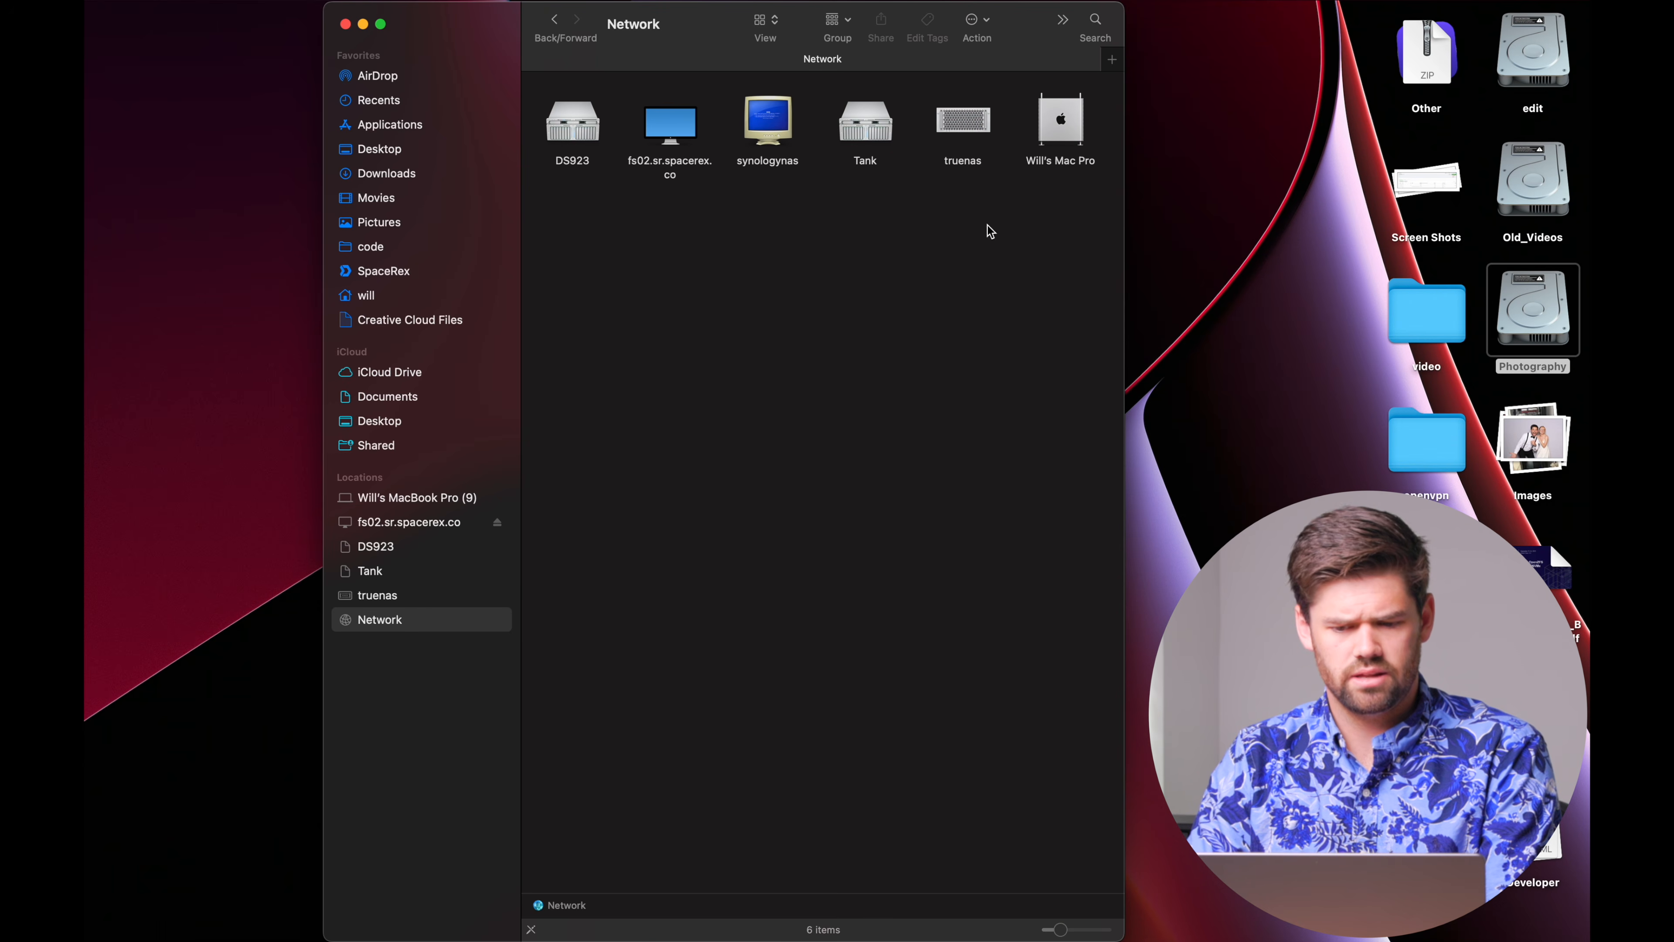
pyautogui.doubleClick(584, 137)
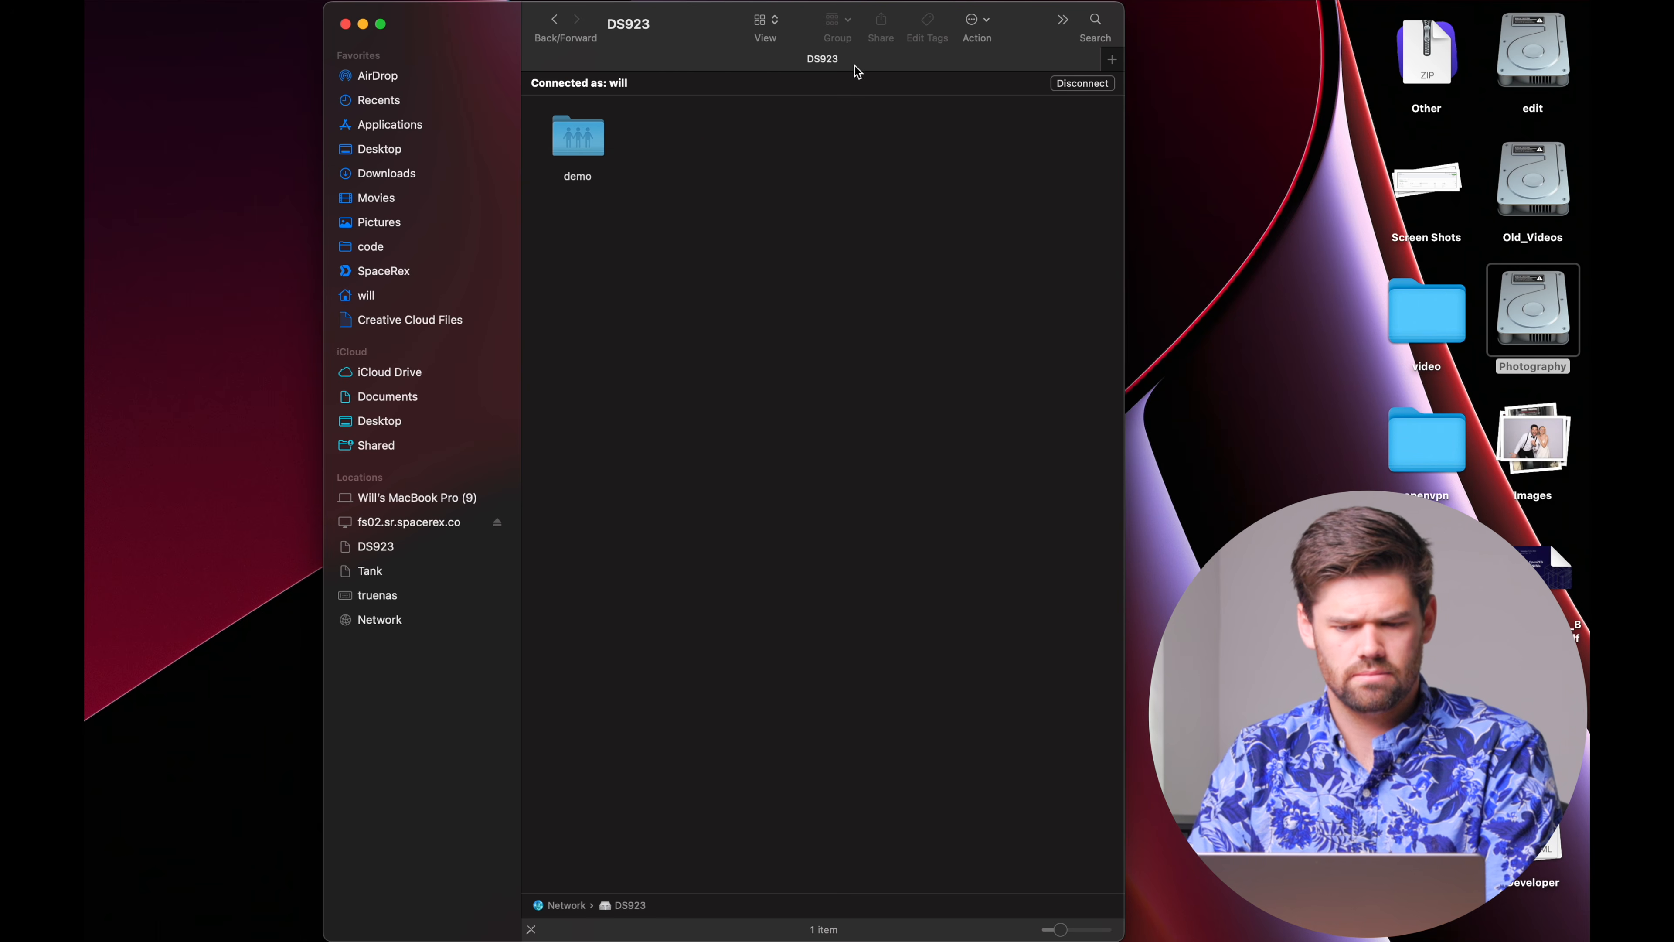
# Reconnect to DS923 as a registered user, saving the password in the keychain, and open demo.
pyautogui.click(1083, 89)
pyautogui.click(1084, 85)
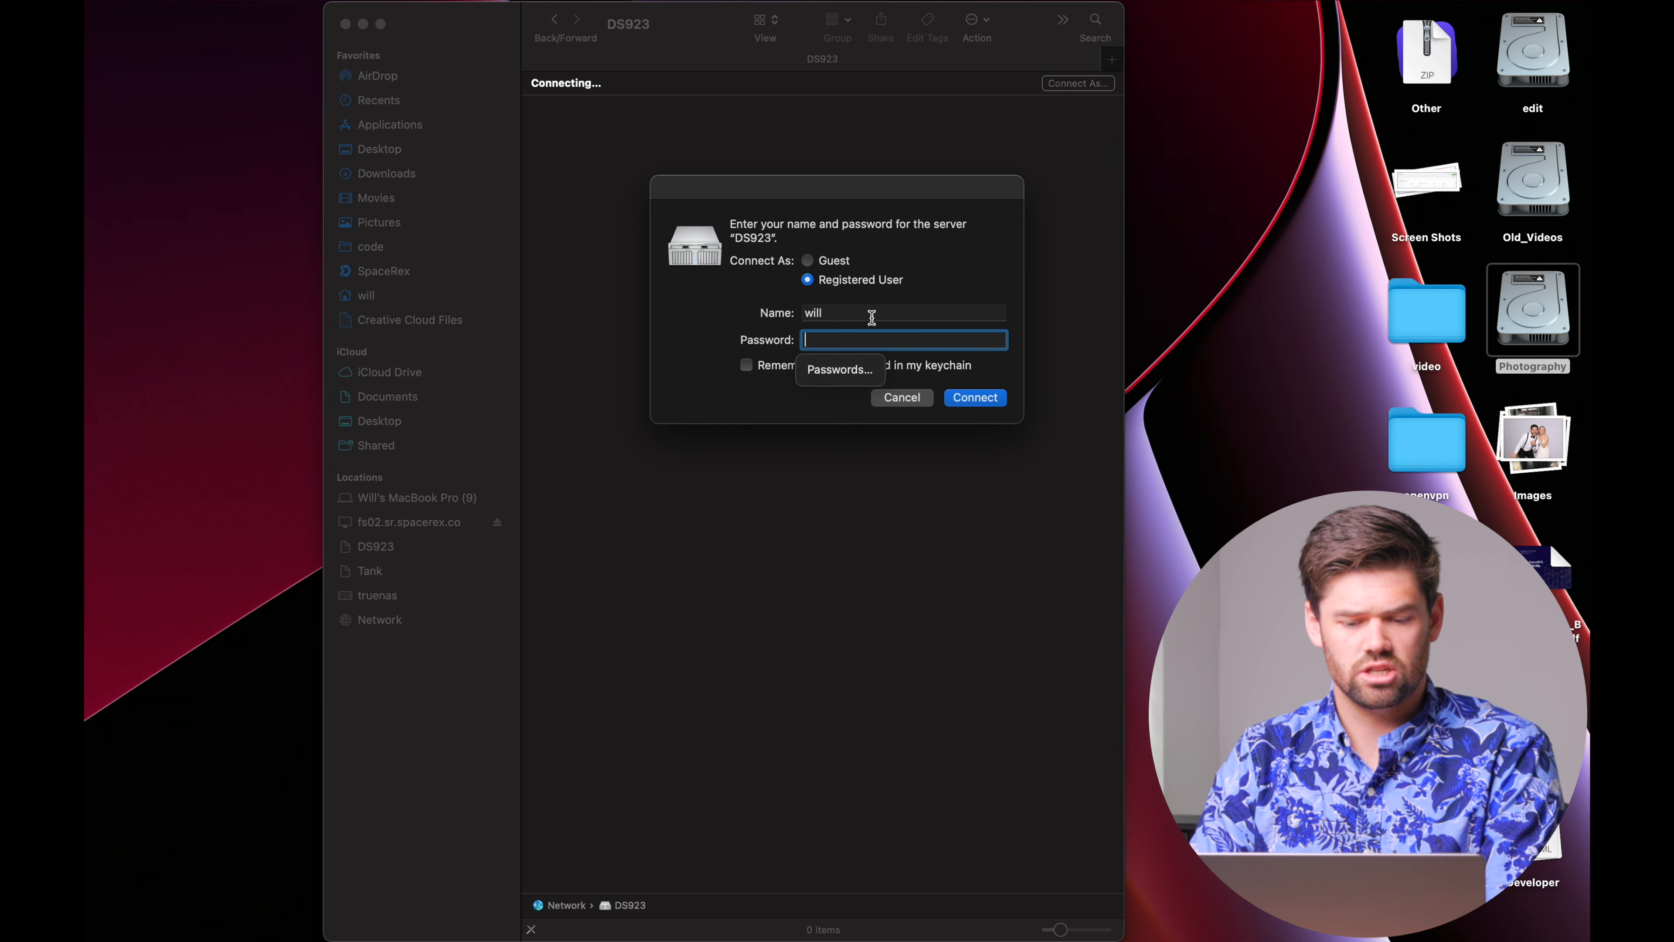
pyautogui.write('•••••')
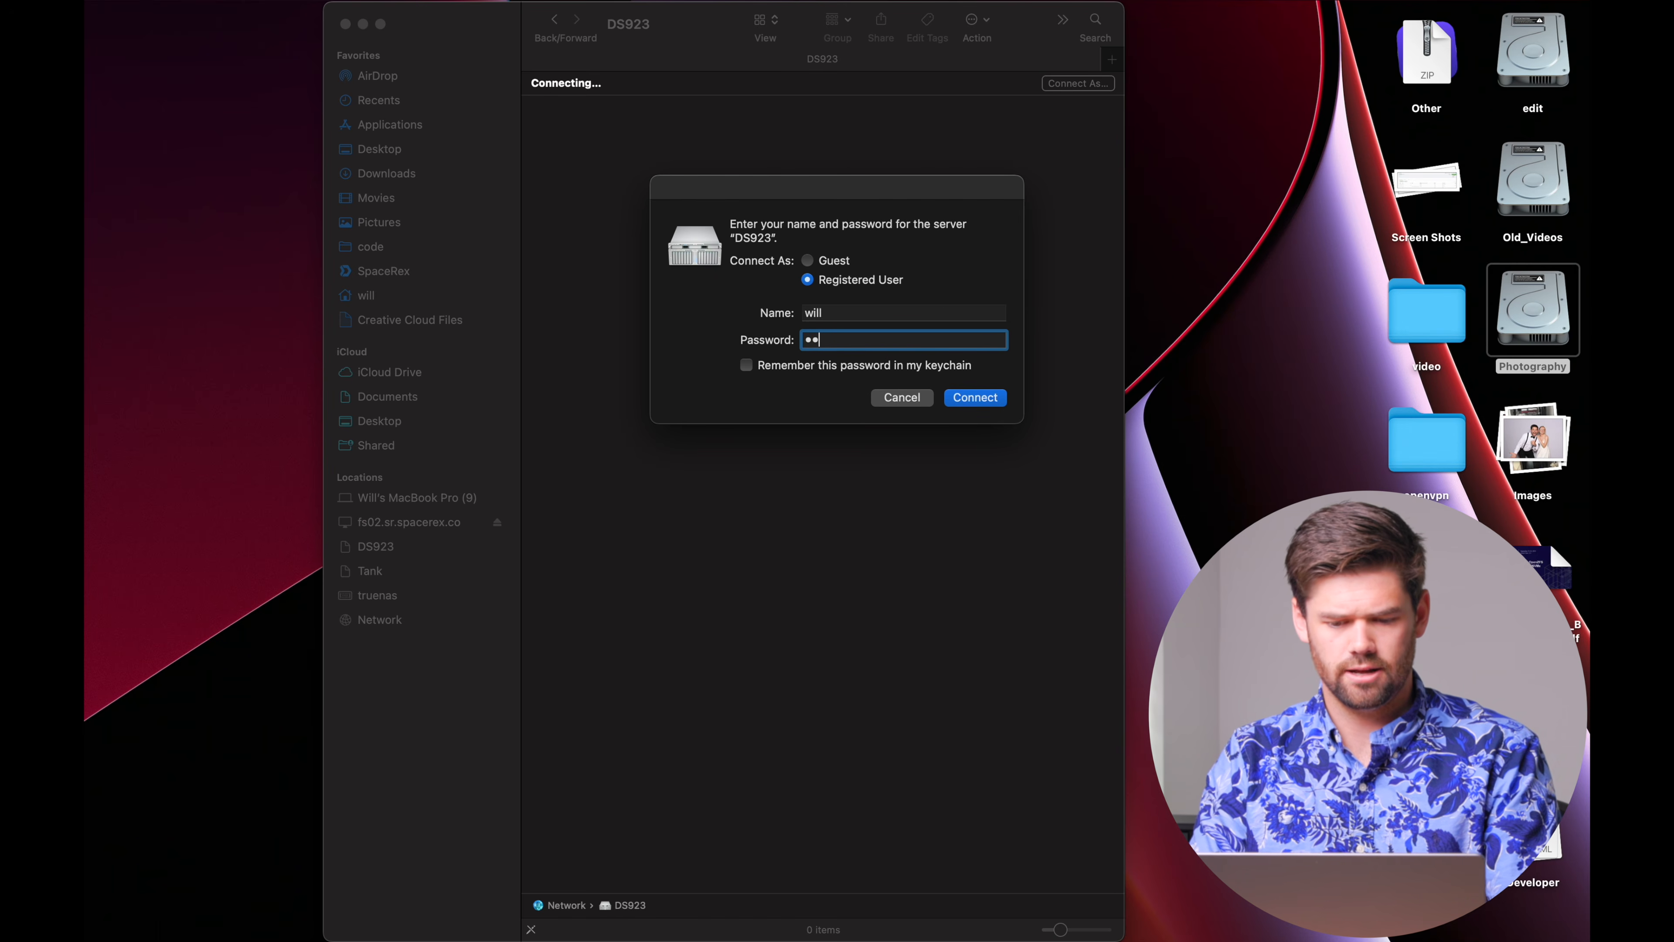
pyautogui.click(829, 368)
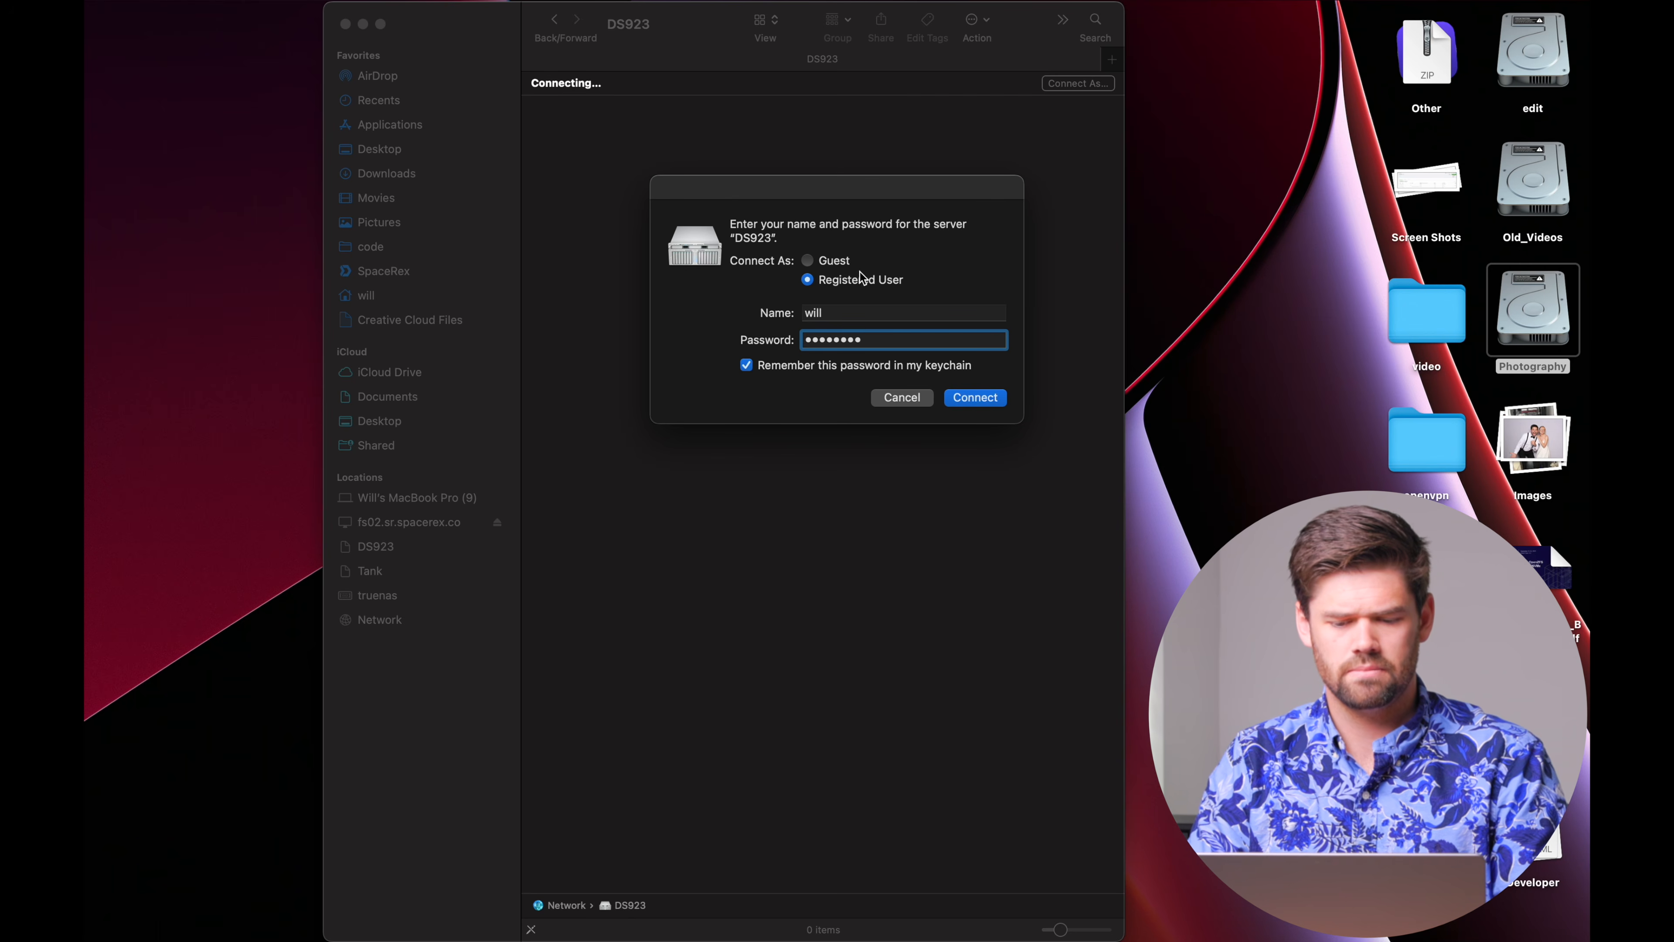
pyautogui.click(975, 397)
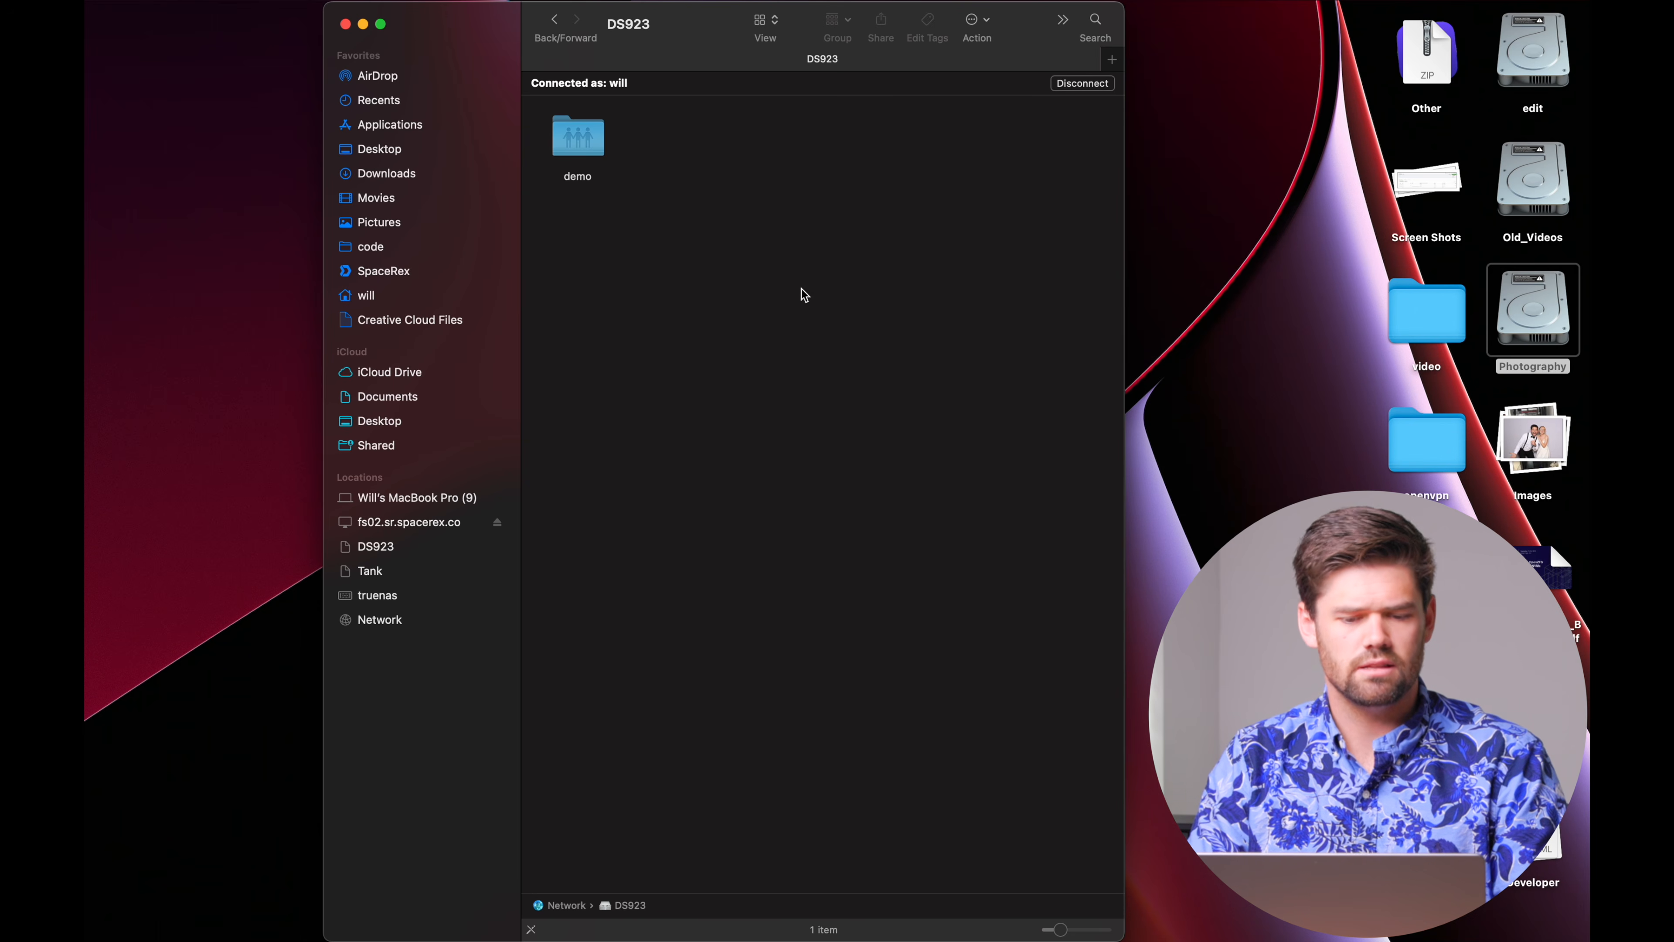
pyautogui.doubleClick(580, 136)
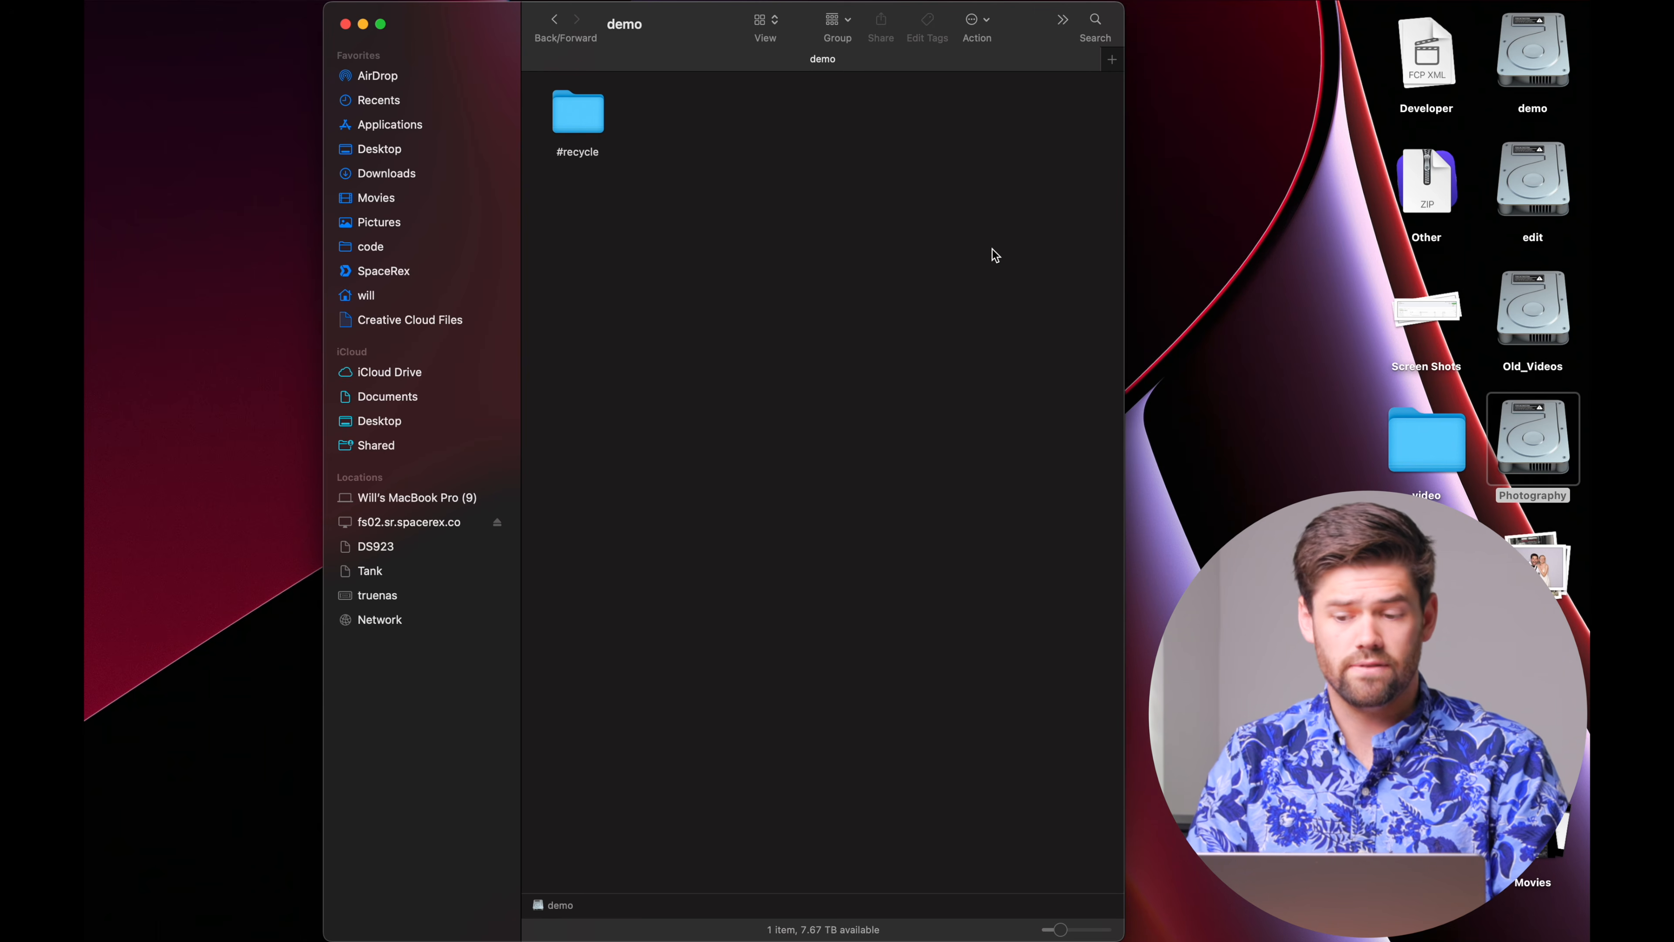
# Copy the database zip from the desktop Other stack into the demo share.
pyautogui.click(1417, 188)
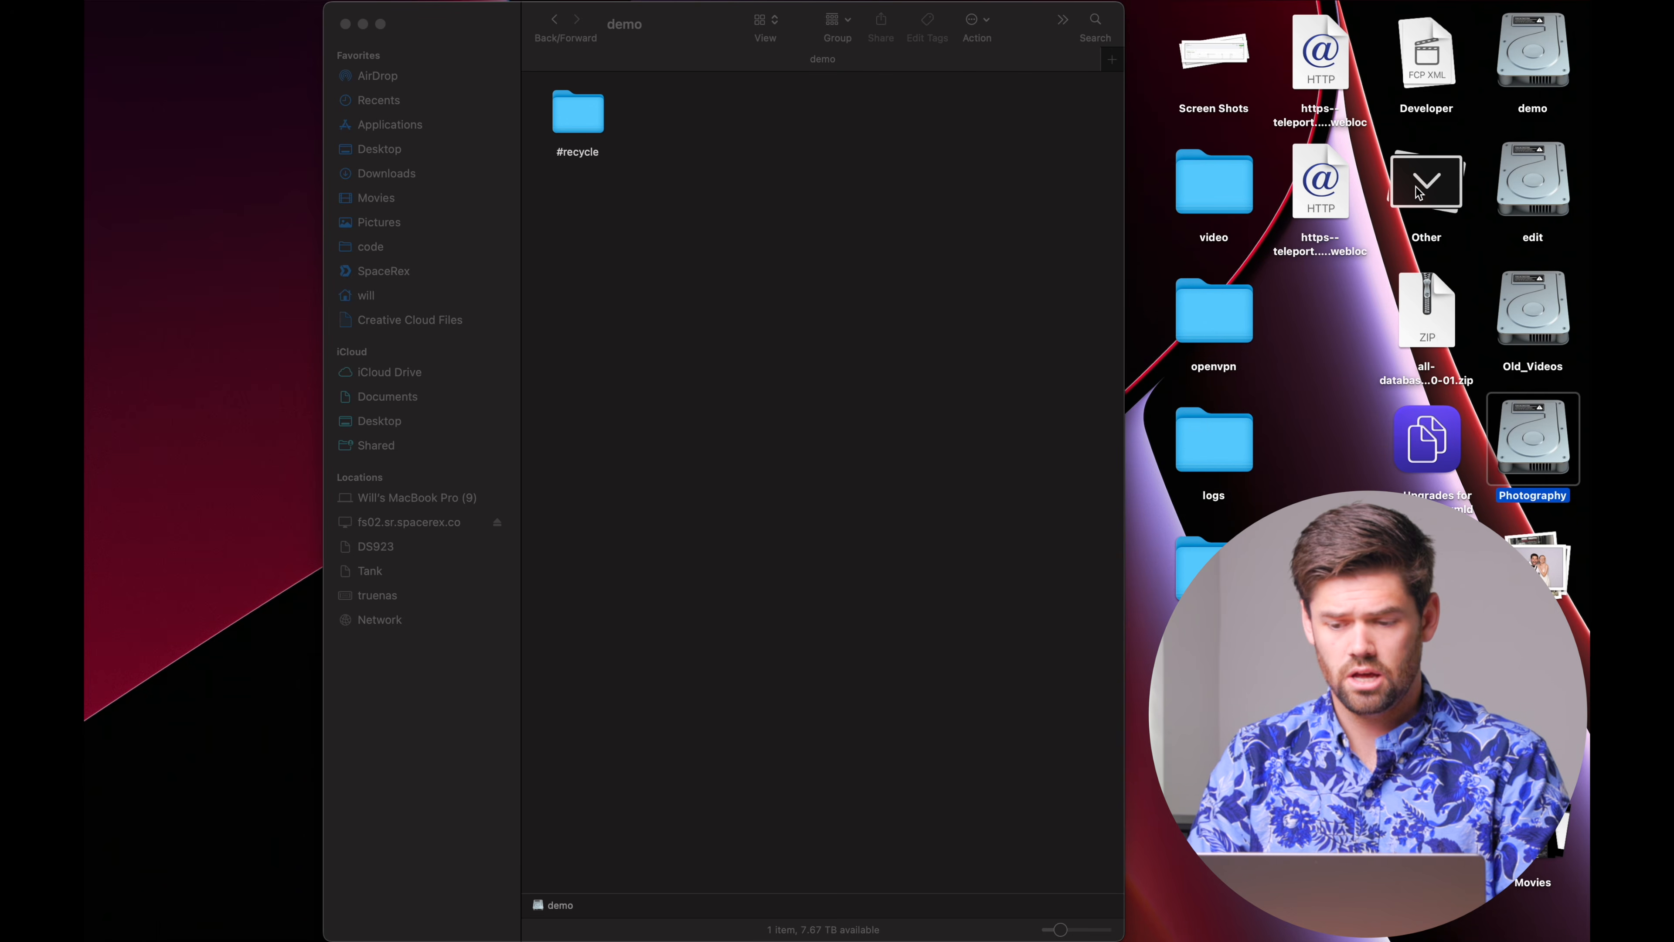
pyautogui.moveTo(1427, 310); pyautogui.dragTo(697, 177)
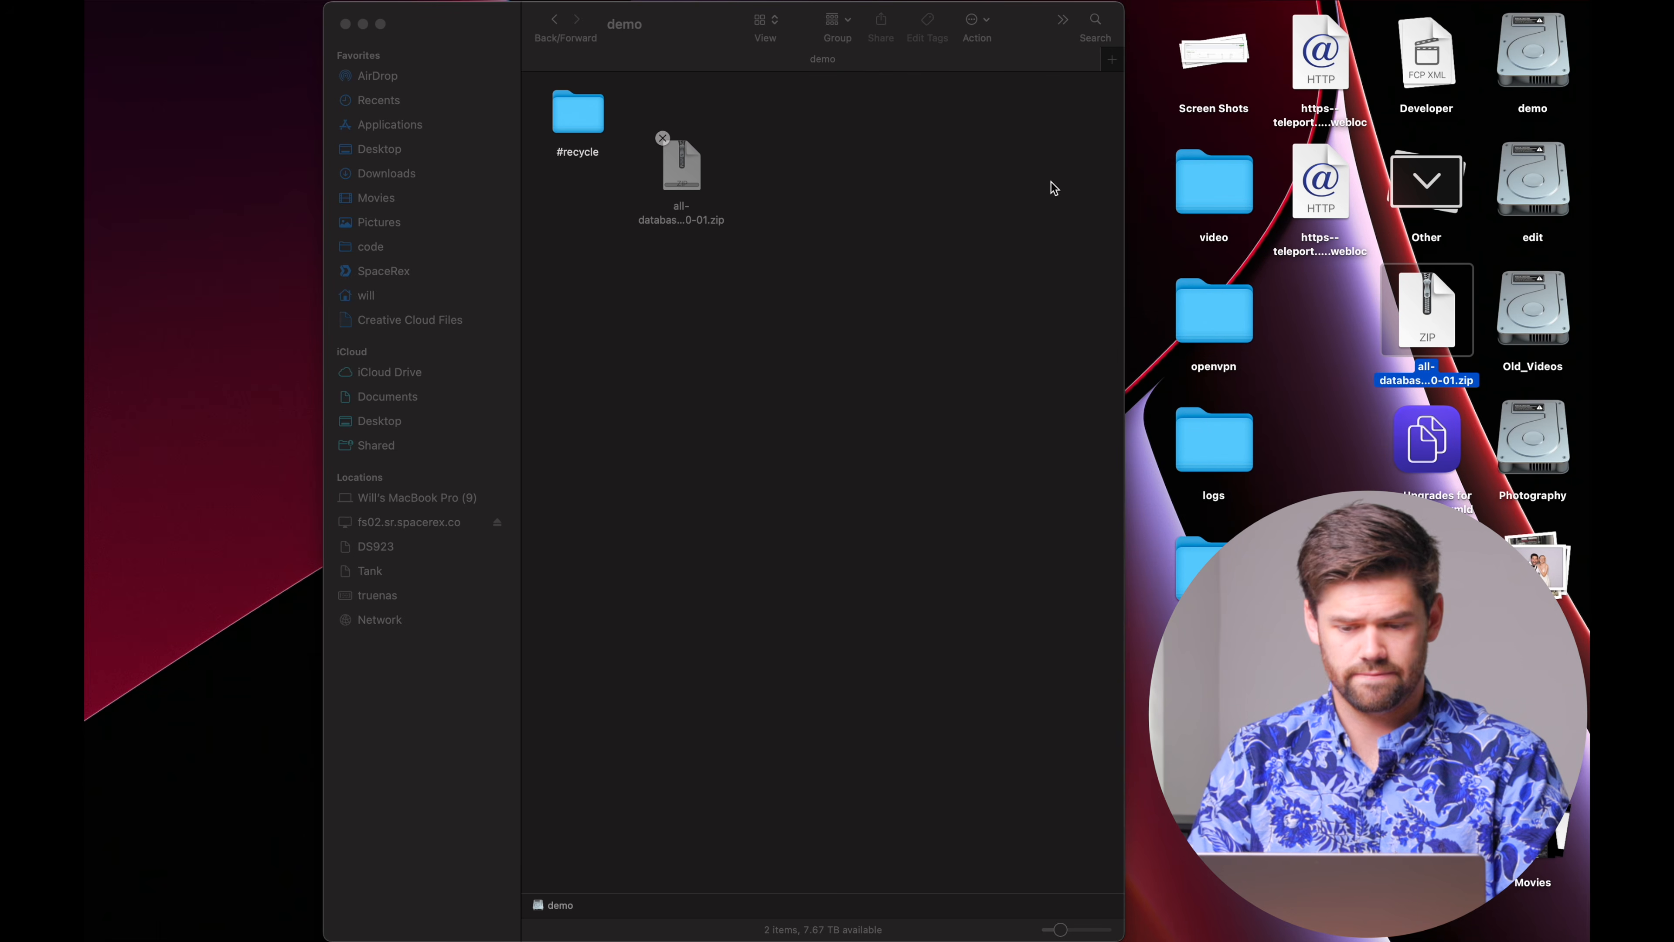
pyautogui.click(1455, 184)
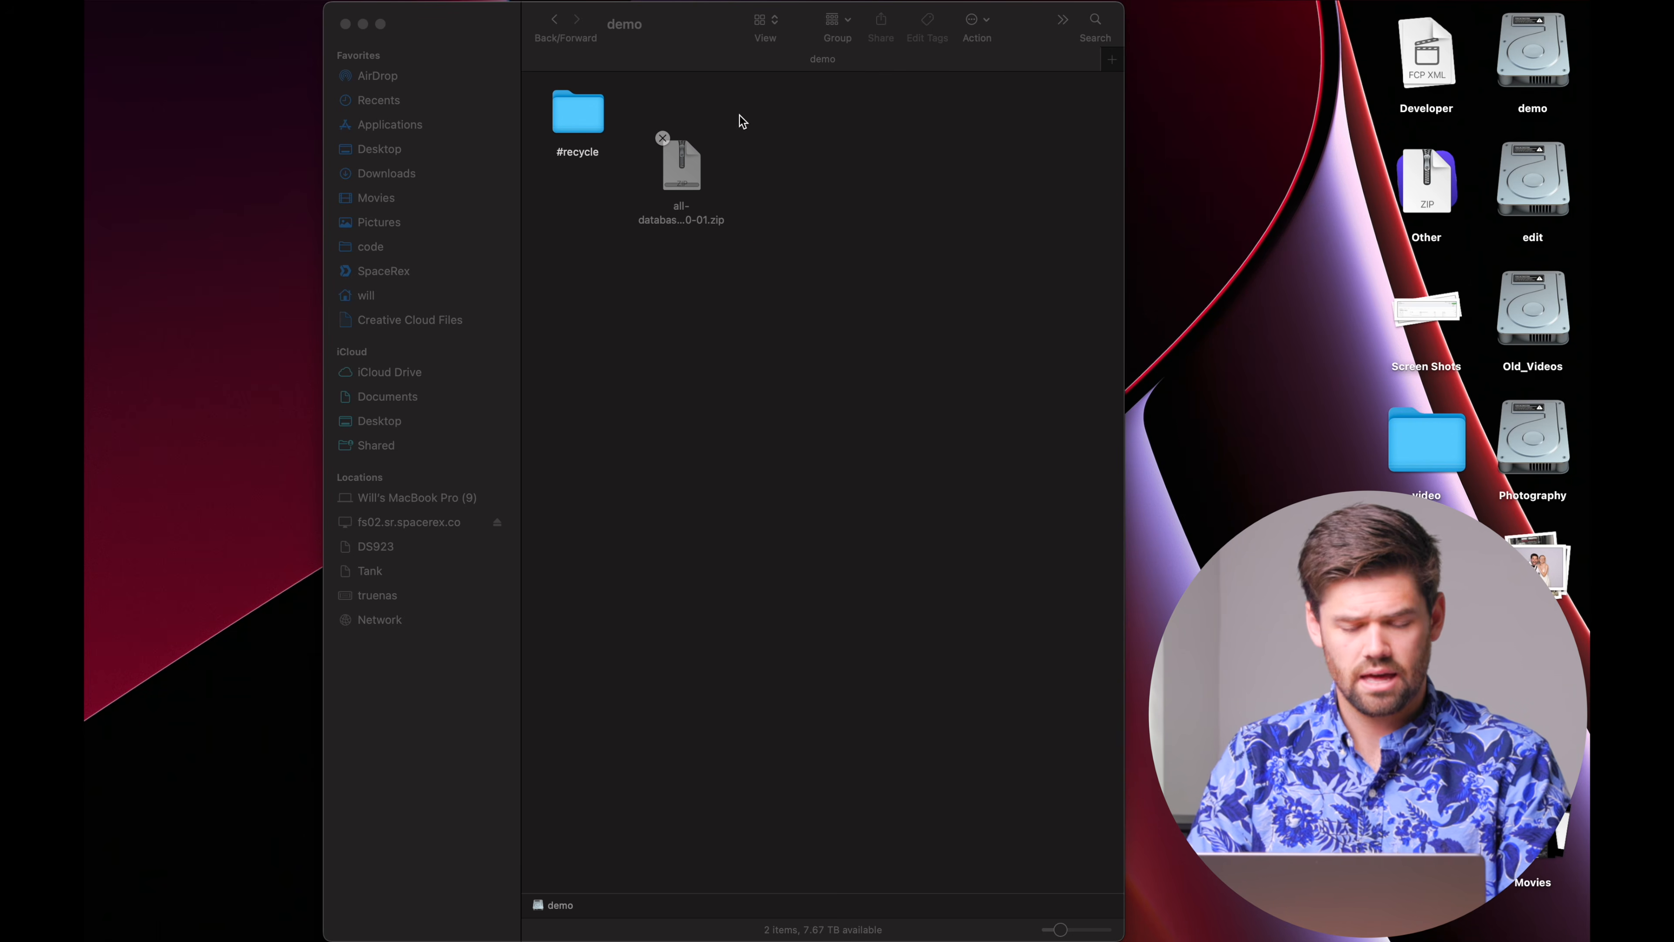
# Create new folders in the demo share, naming one 'Demo'.
pyautogui.rightClick(854, 310)
pyautogui.click(883, 323)
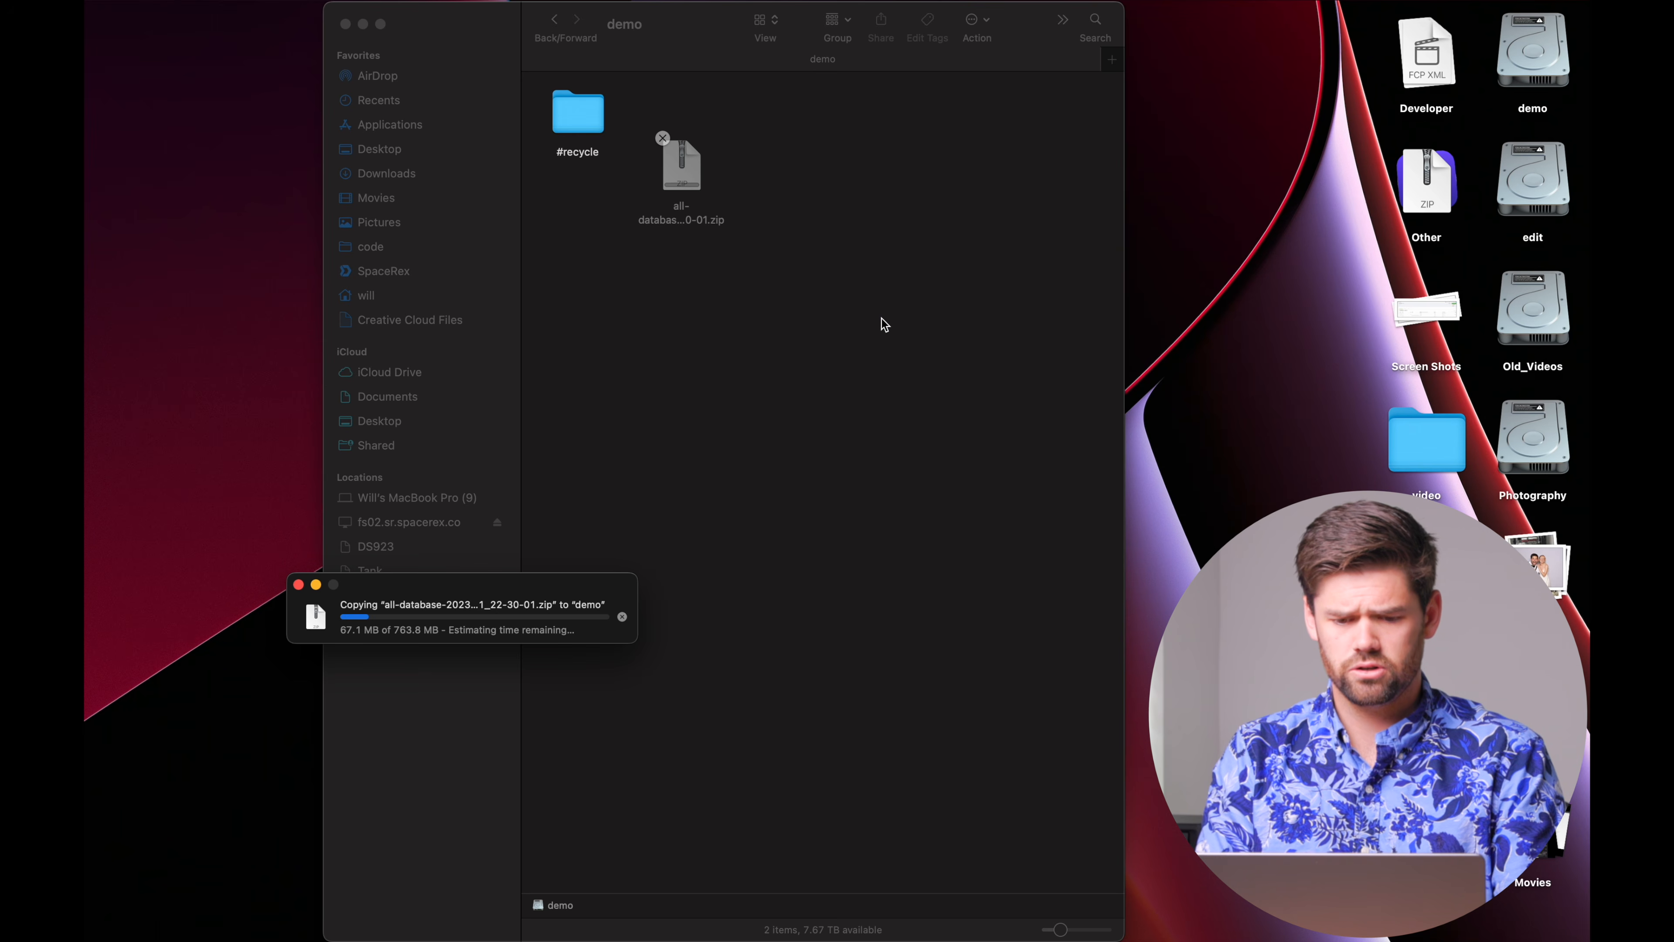
pyautogui.rightClick(884, 323)
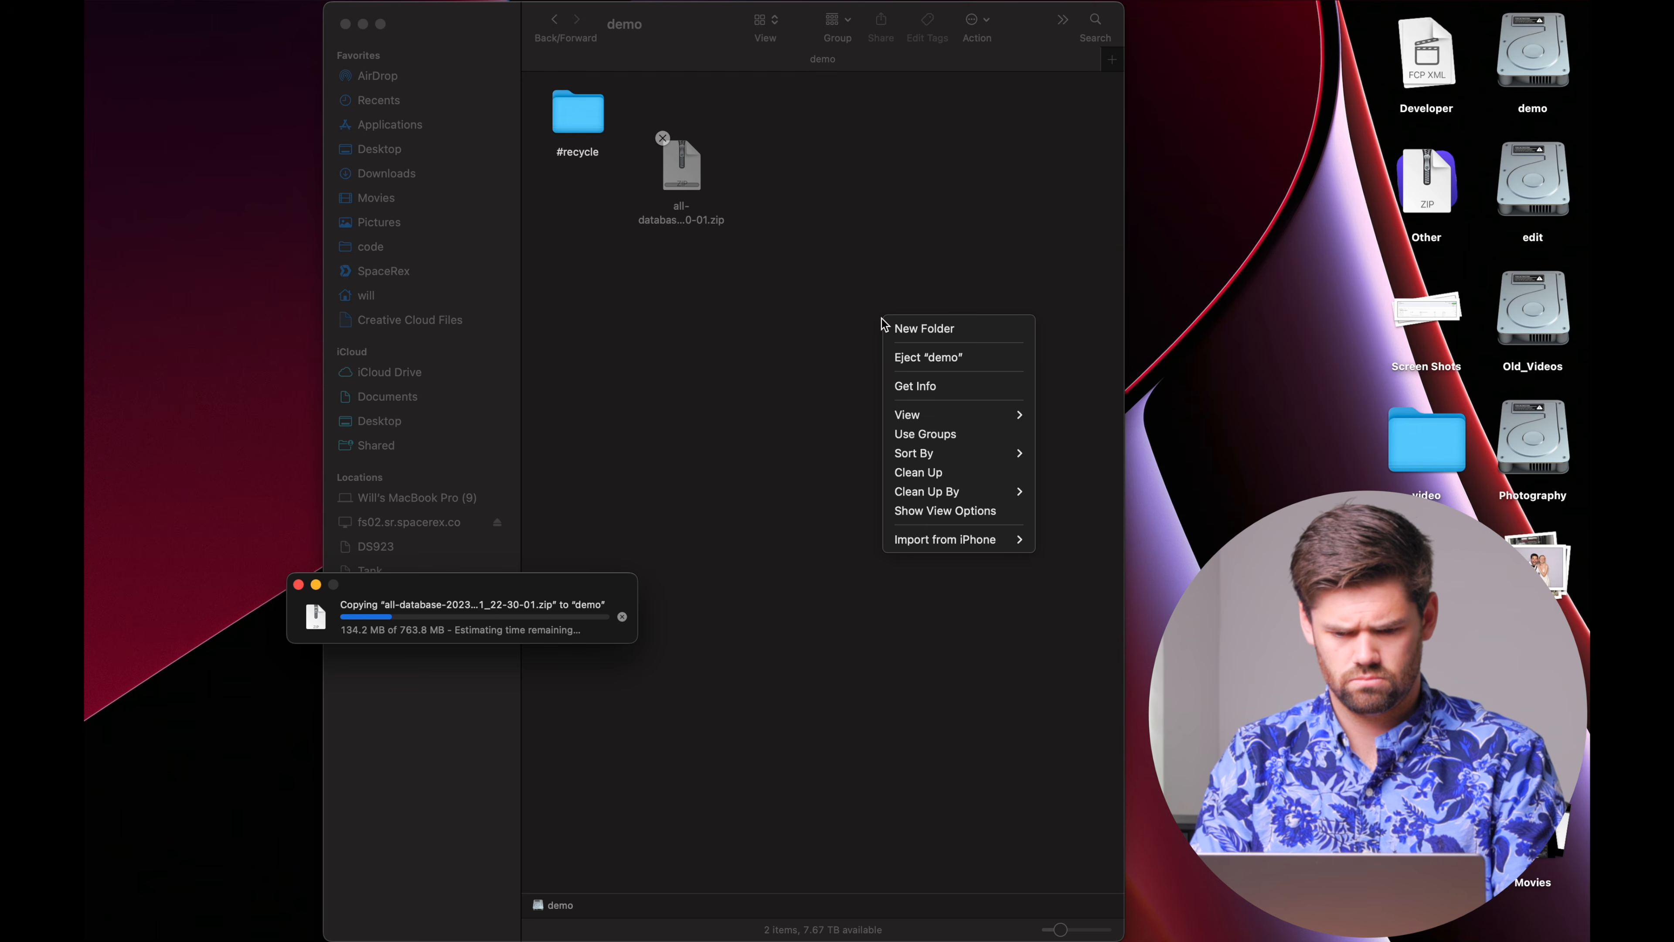
pyautogui.click(901, 327)
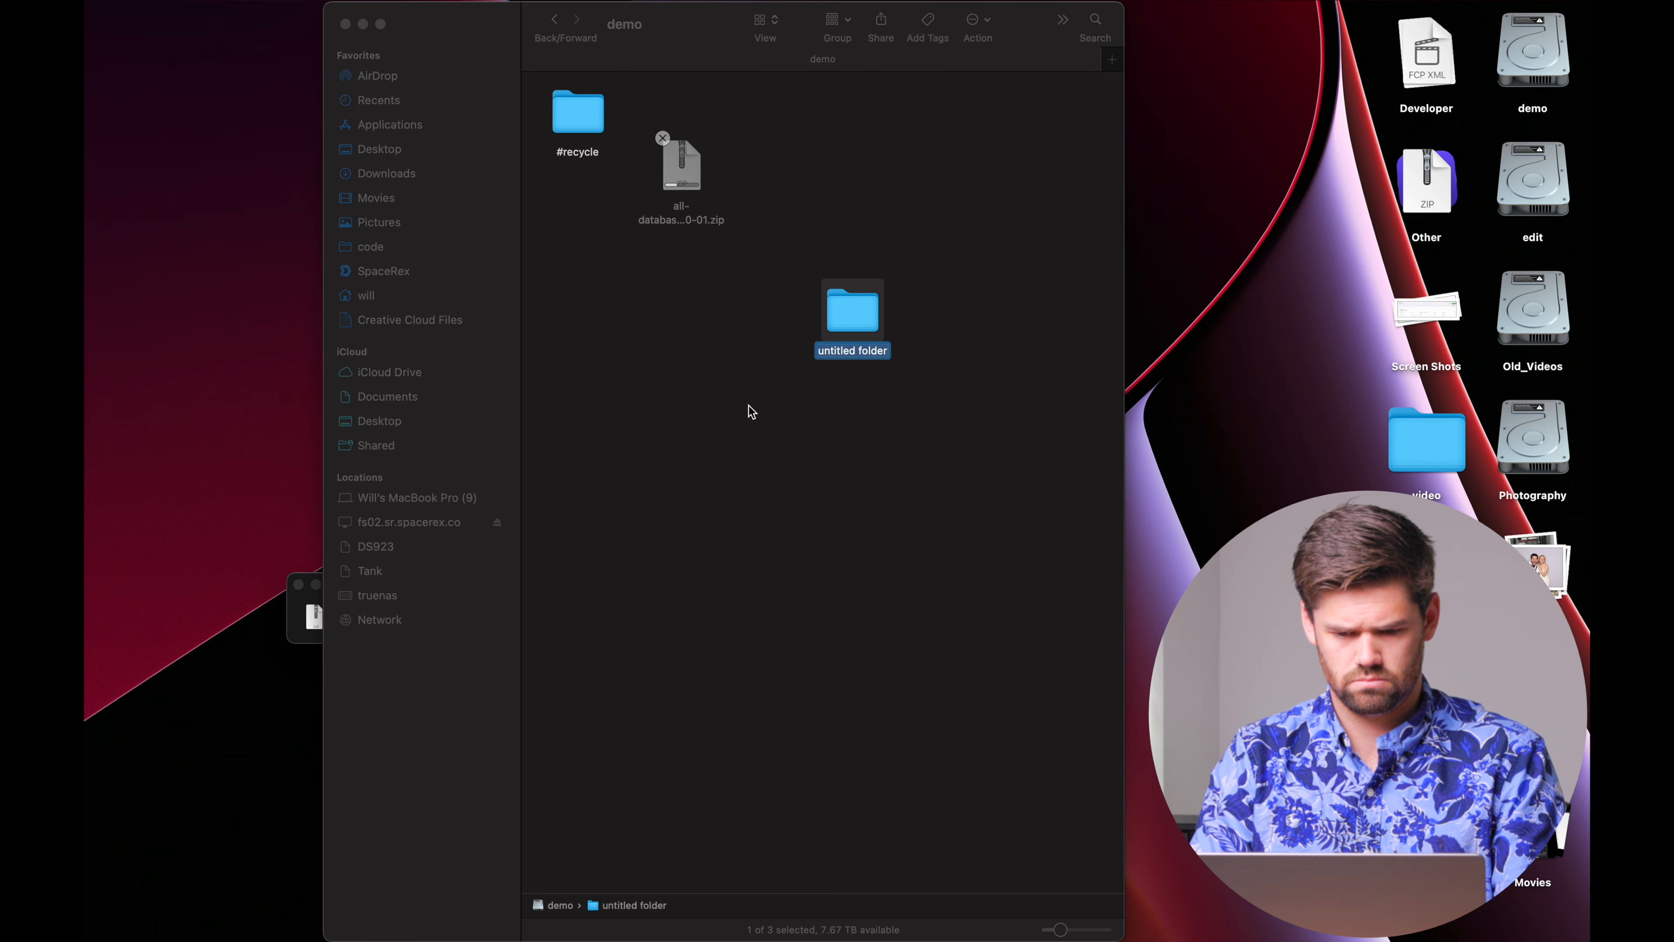
pyautogui.write('Demo')
pyautogui.press('Return')
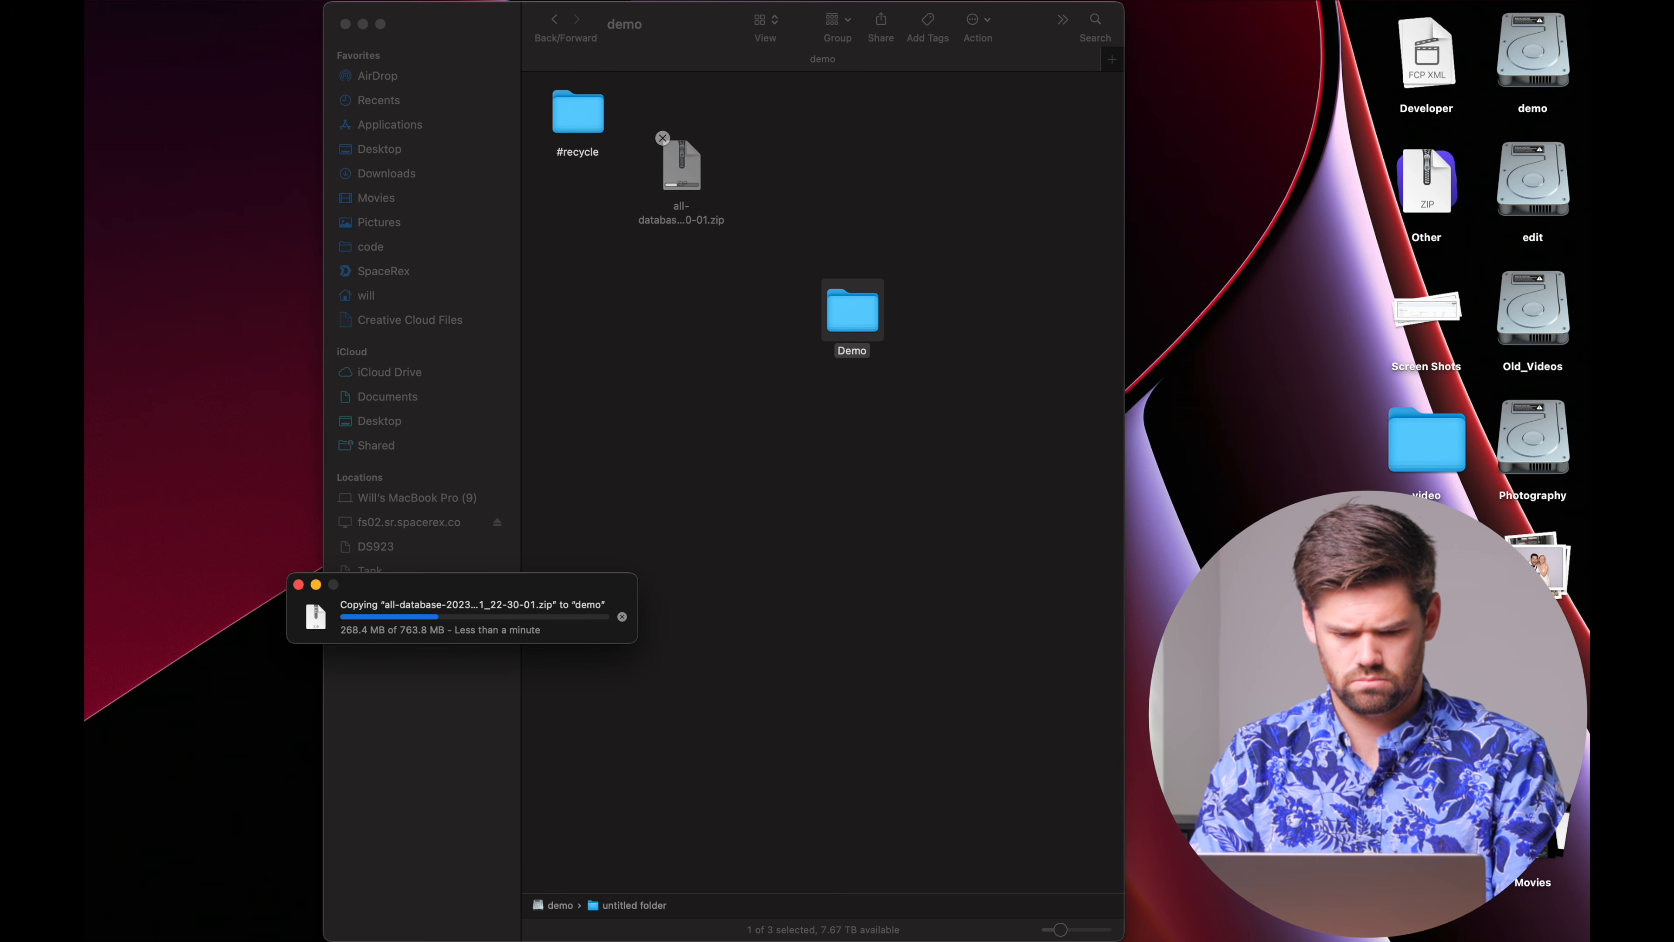
# Clean up the demo share's items by name and check the copy progress.
pyautogui.rightClick(791, 327)
pyautogui.moveTo(902, 505)
pyautogui.click(975, 502)
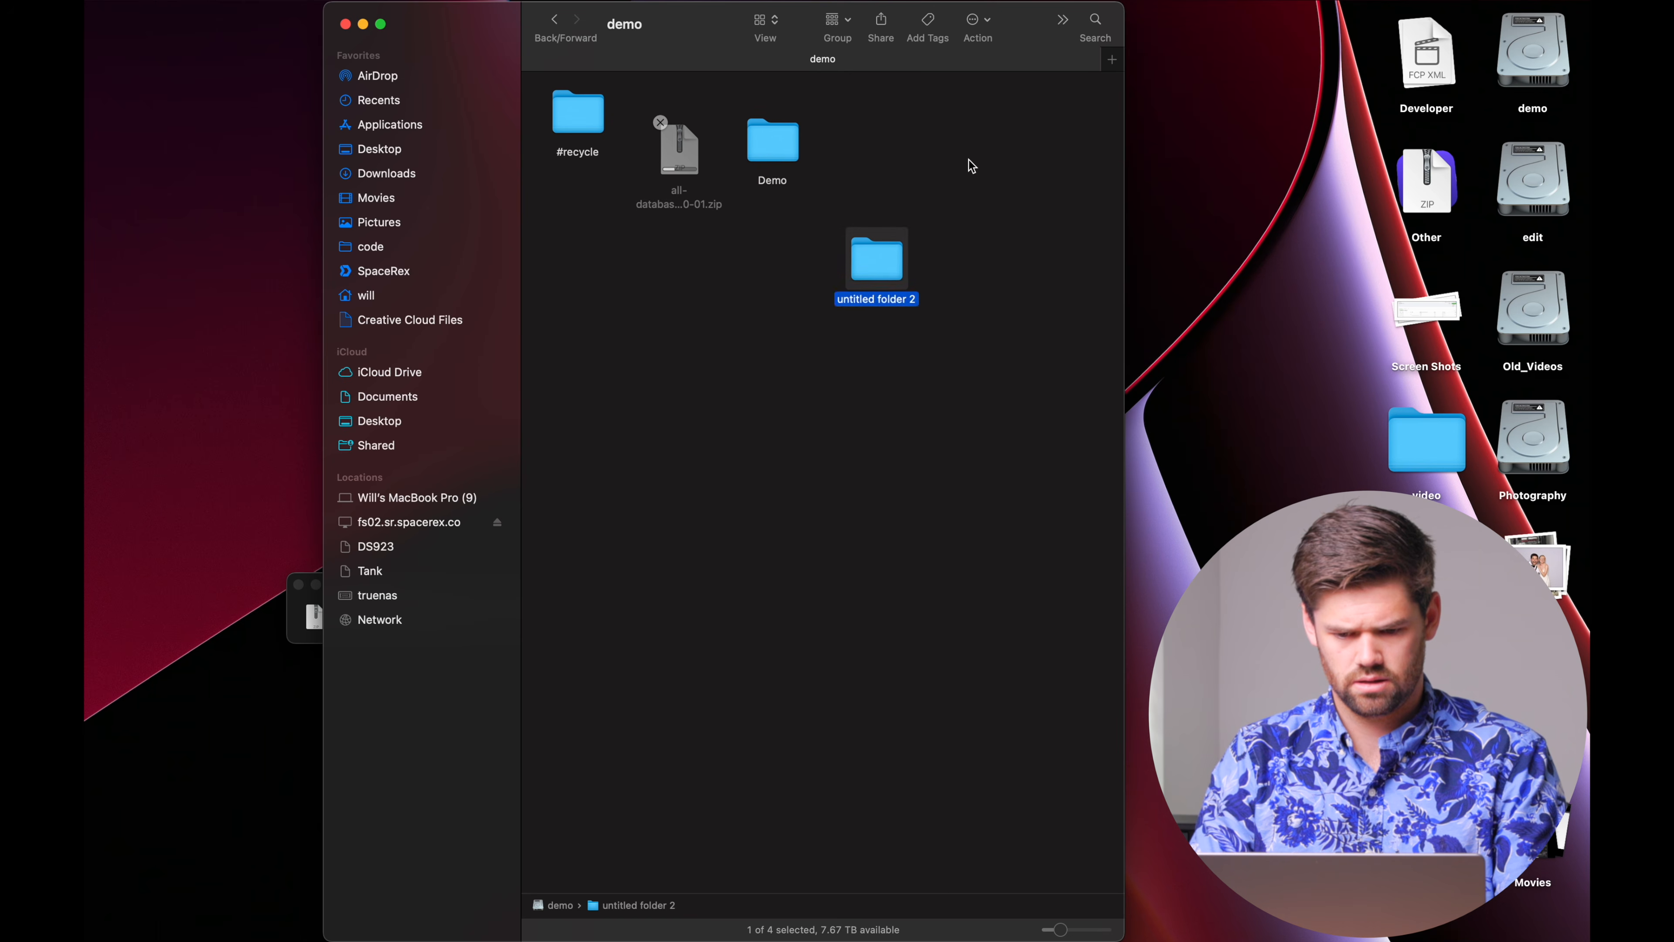
pyautogui.click(293, 618)
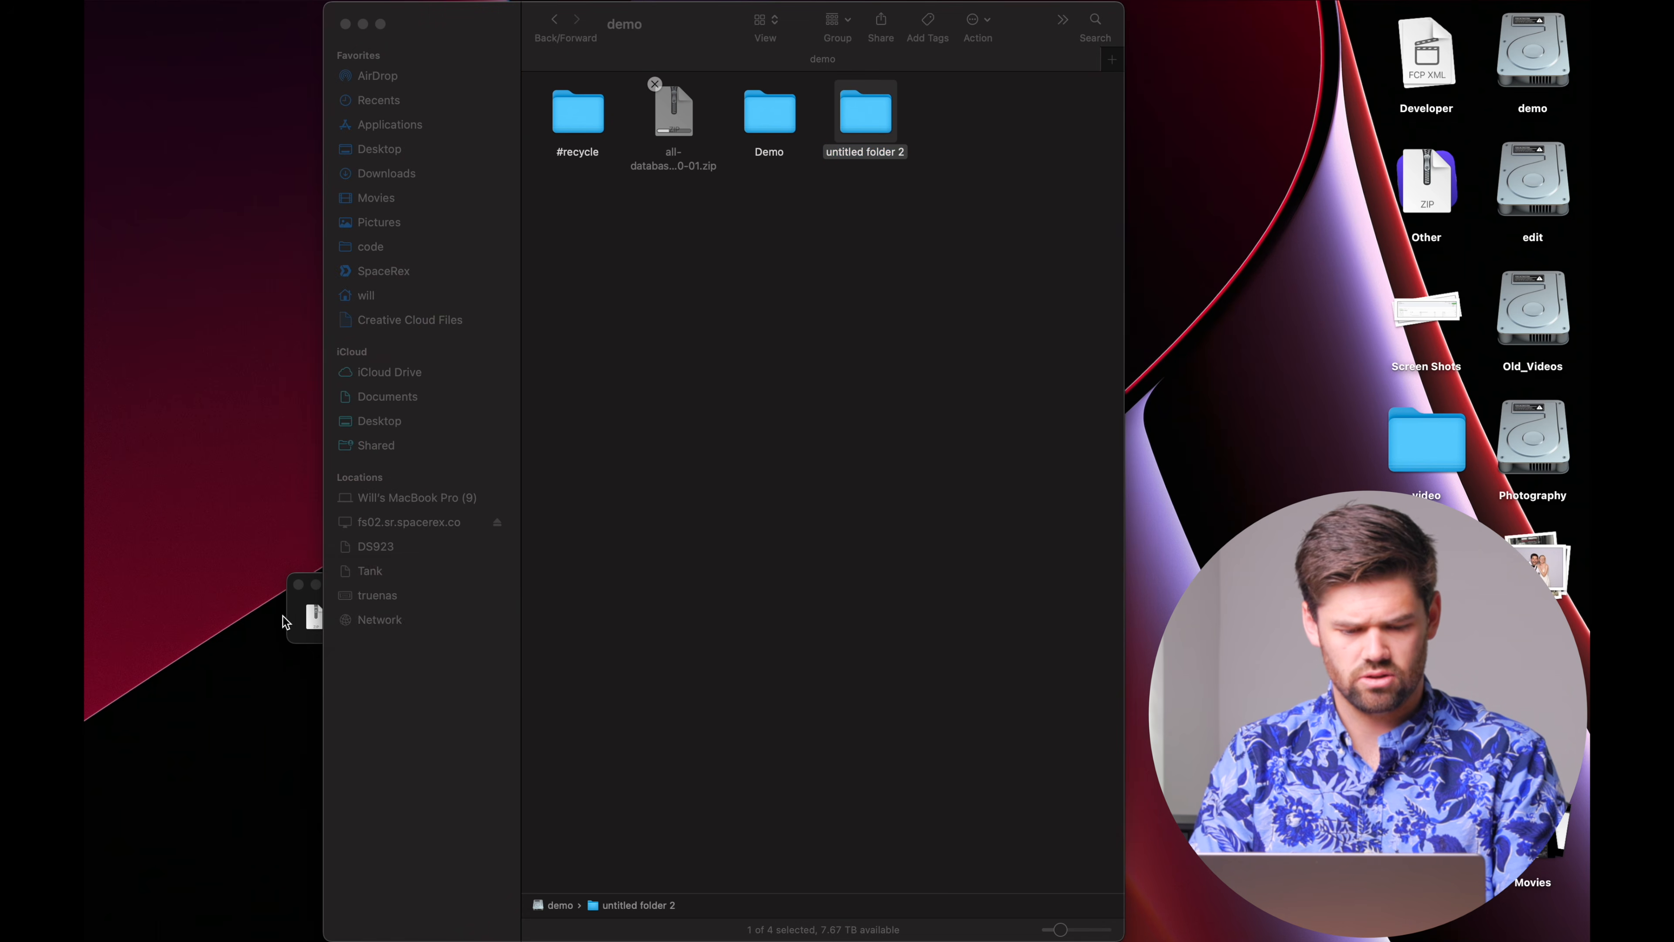
pyautogui.click(769, 383)
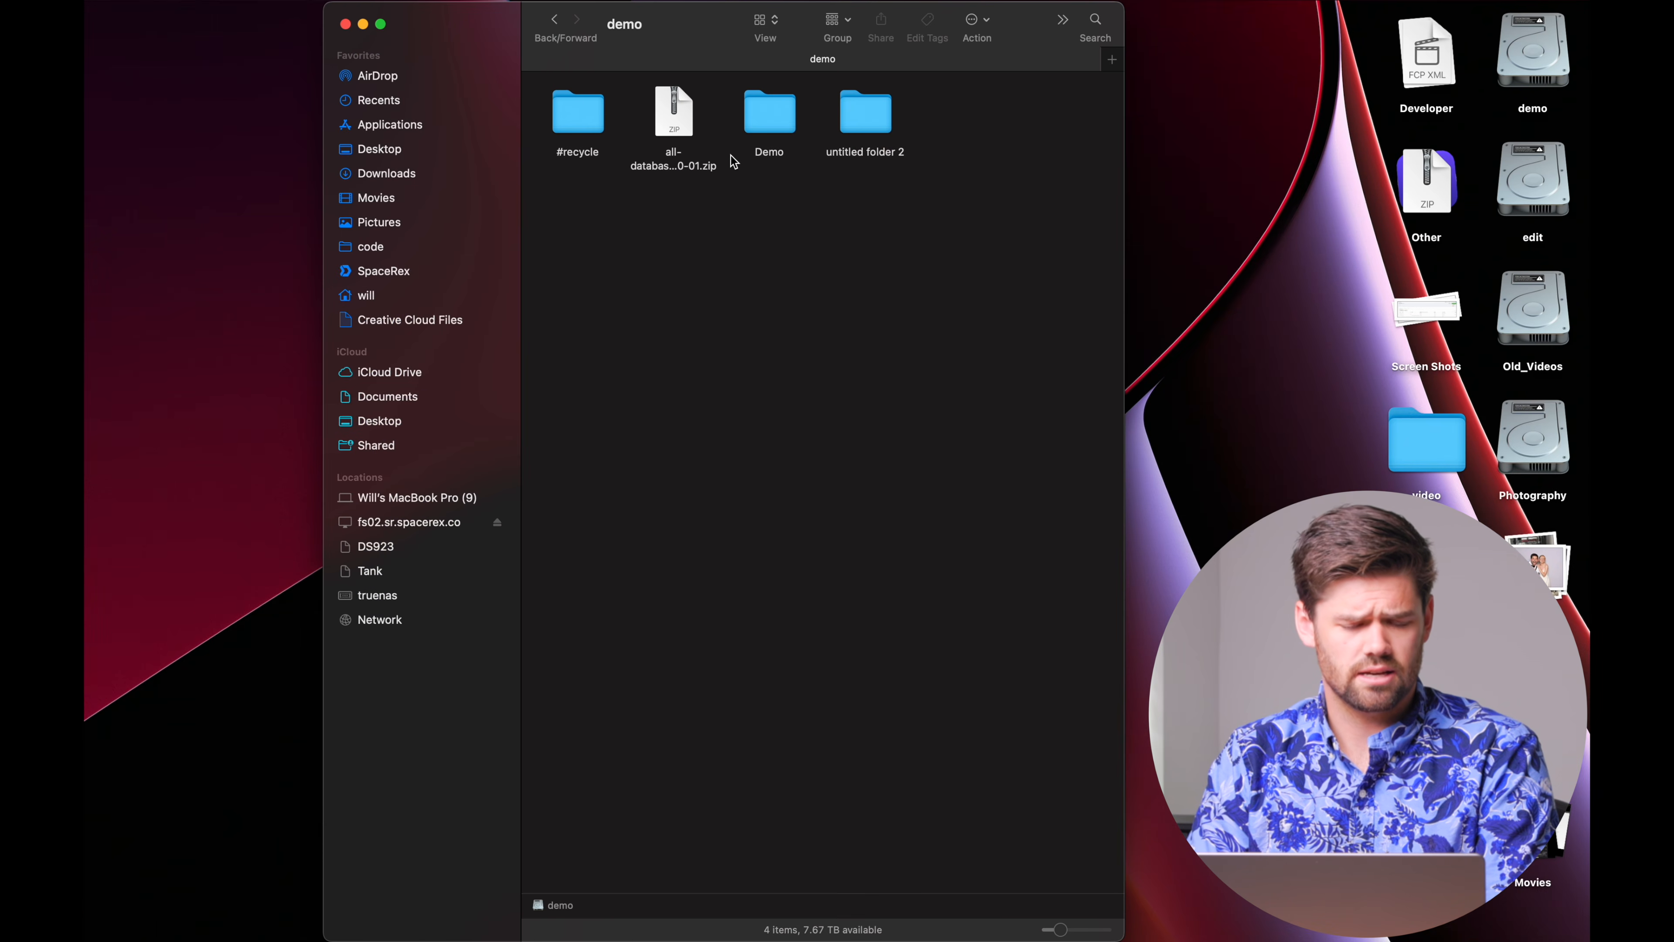
pyautogui.hotkey('ctrl', 'Right')
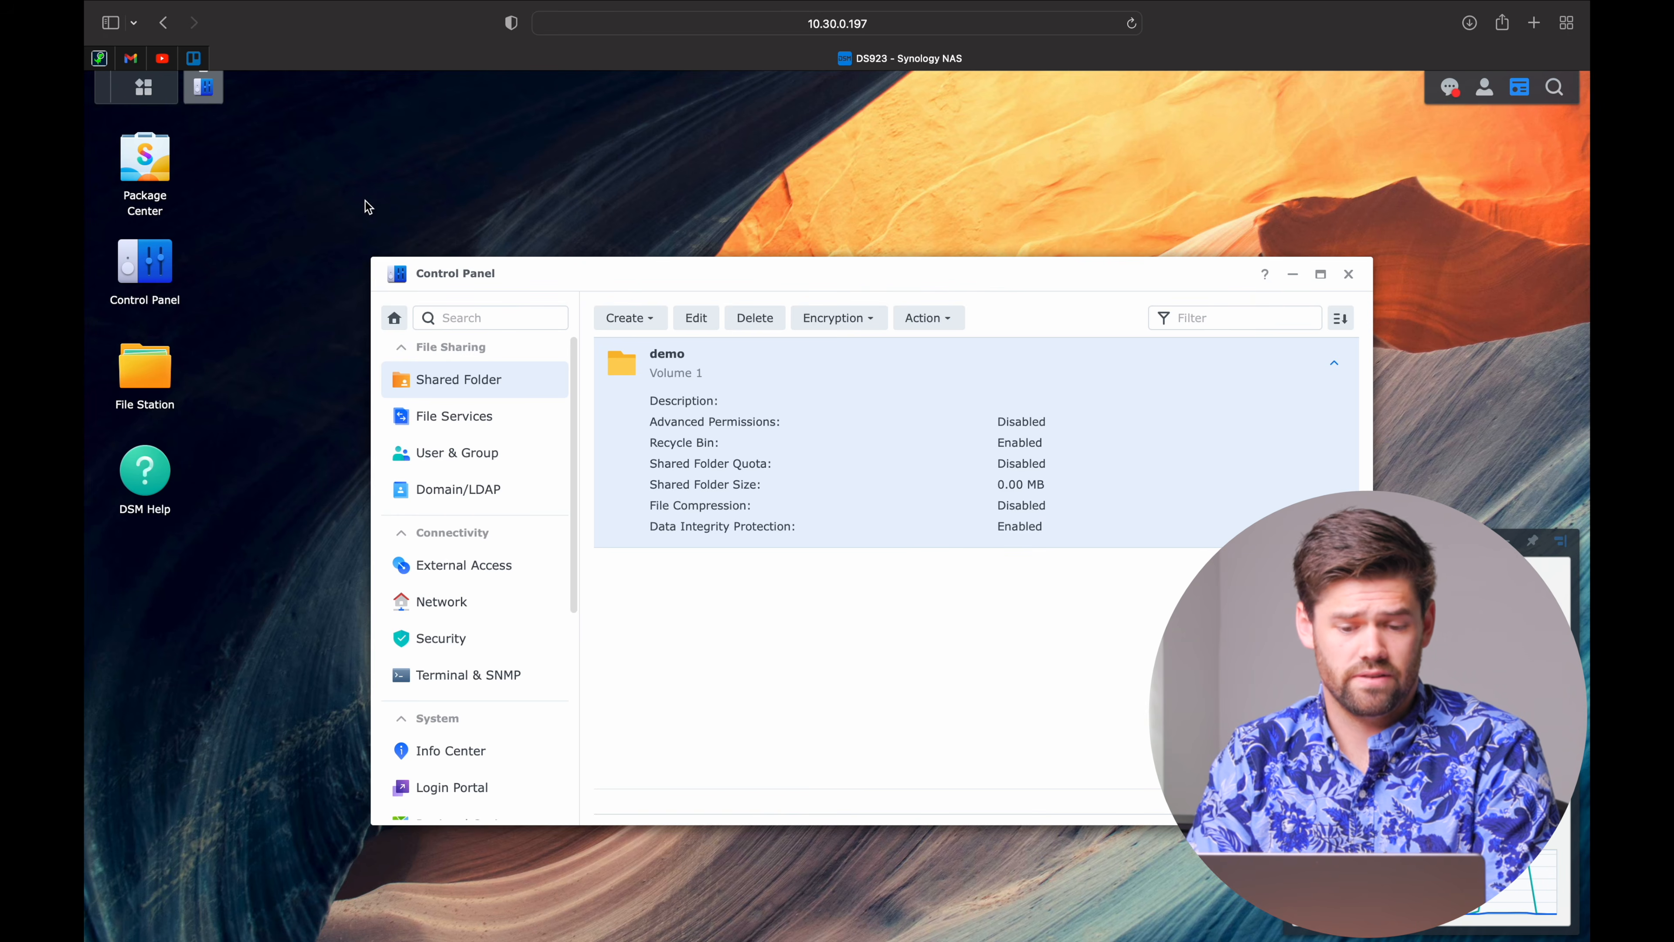
# Close Control Panel, accept the Package Center terms, and scroll down to Snapshot Replication.
pyautogui.click(1349, 274)
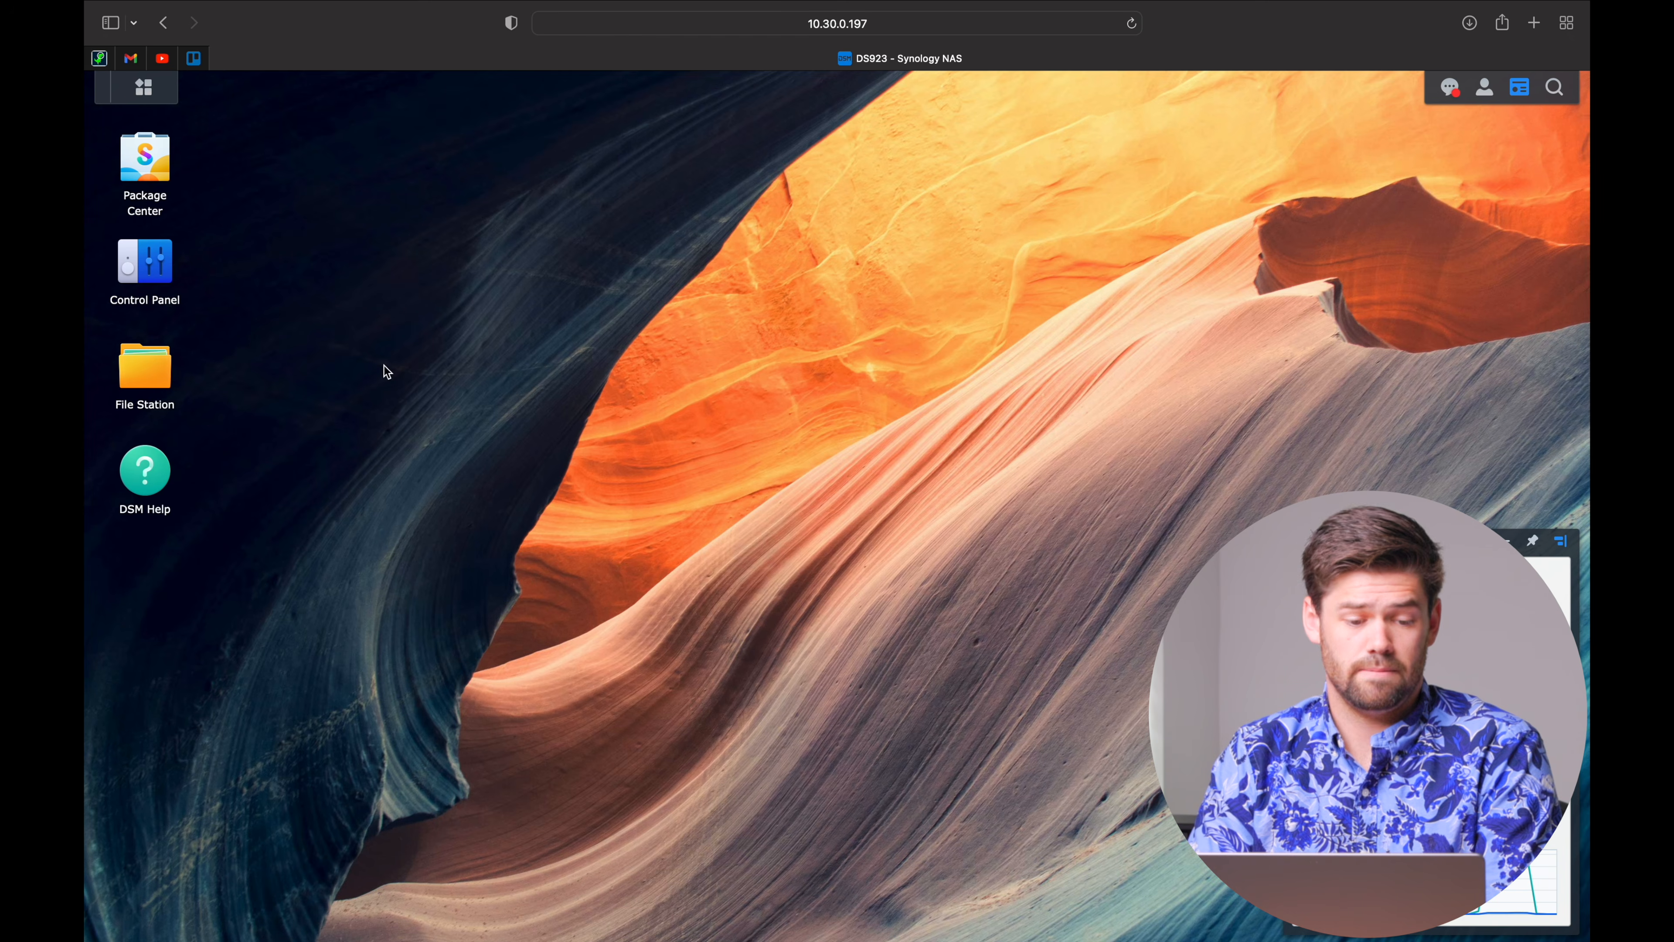
pyautogui.click(153, 151)
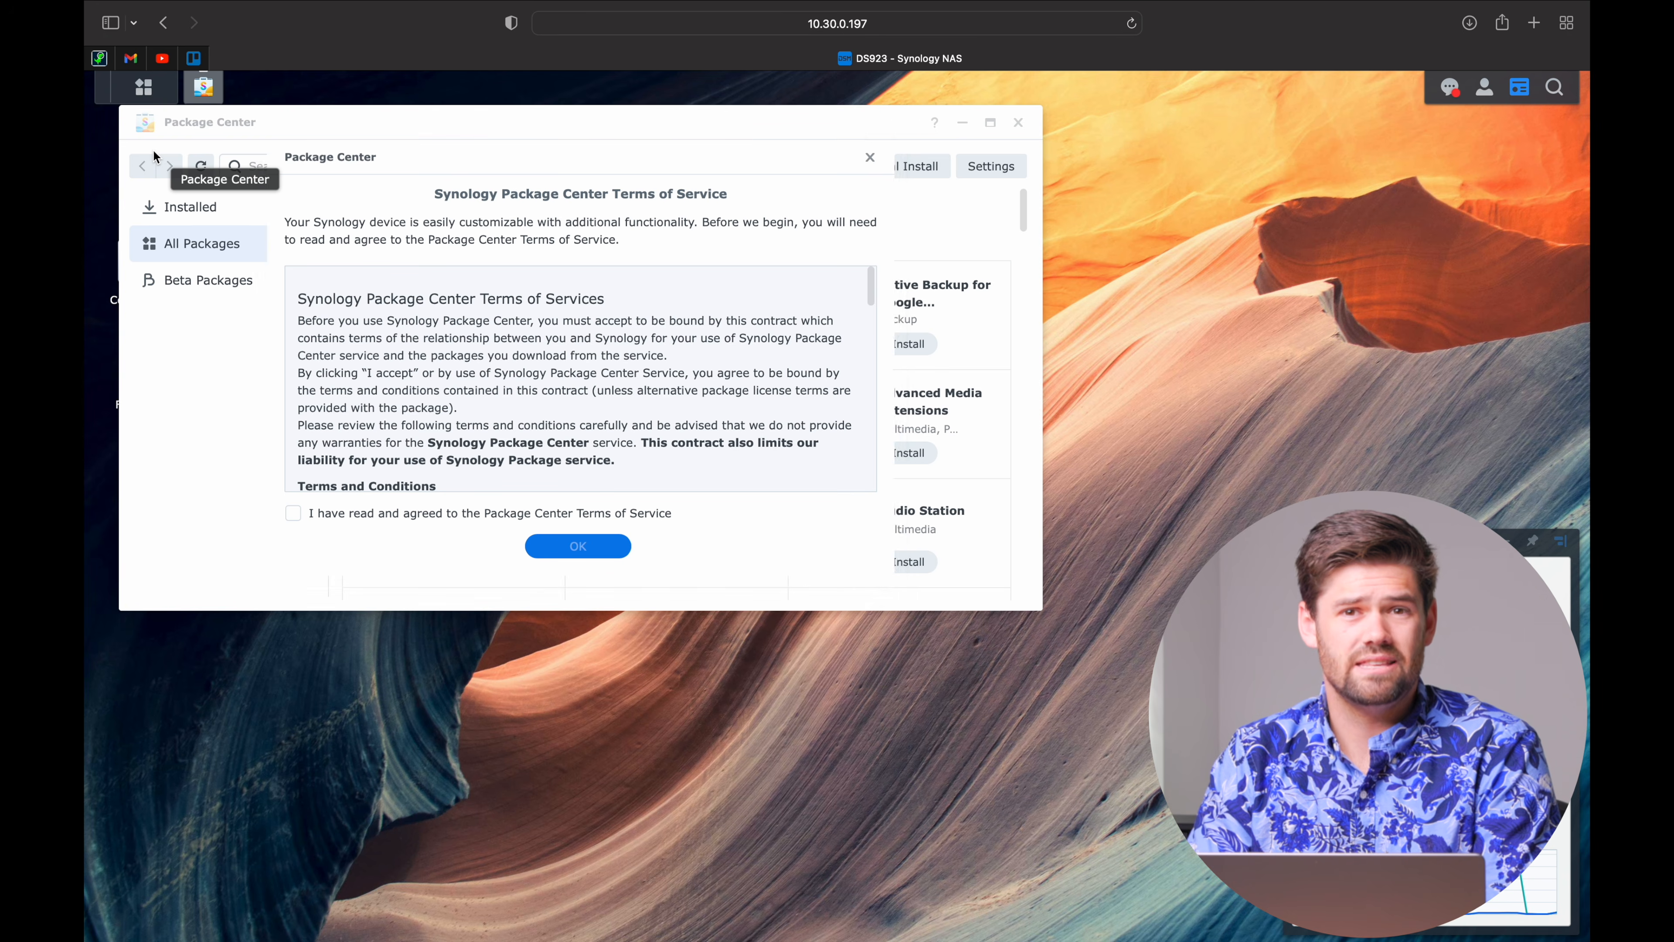
pyautogui.click(579, 515)
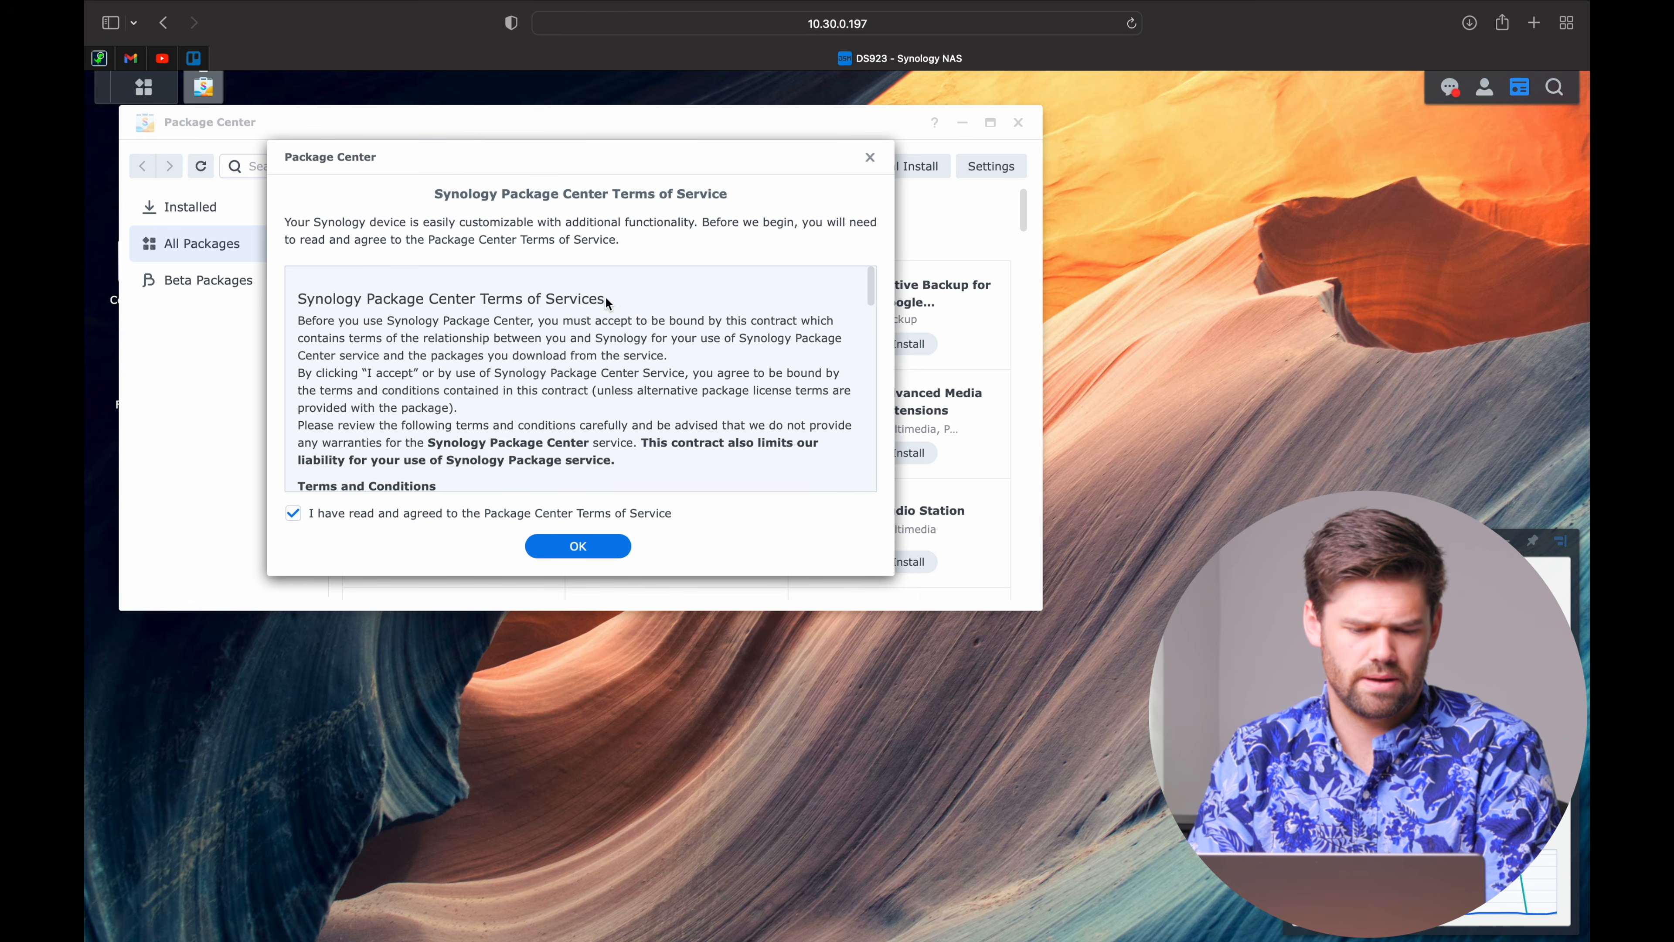
pyautogui.click(599, 547)
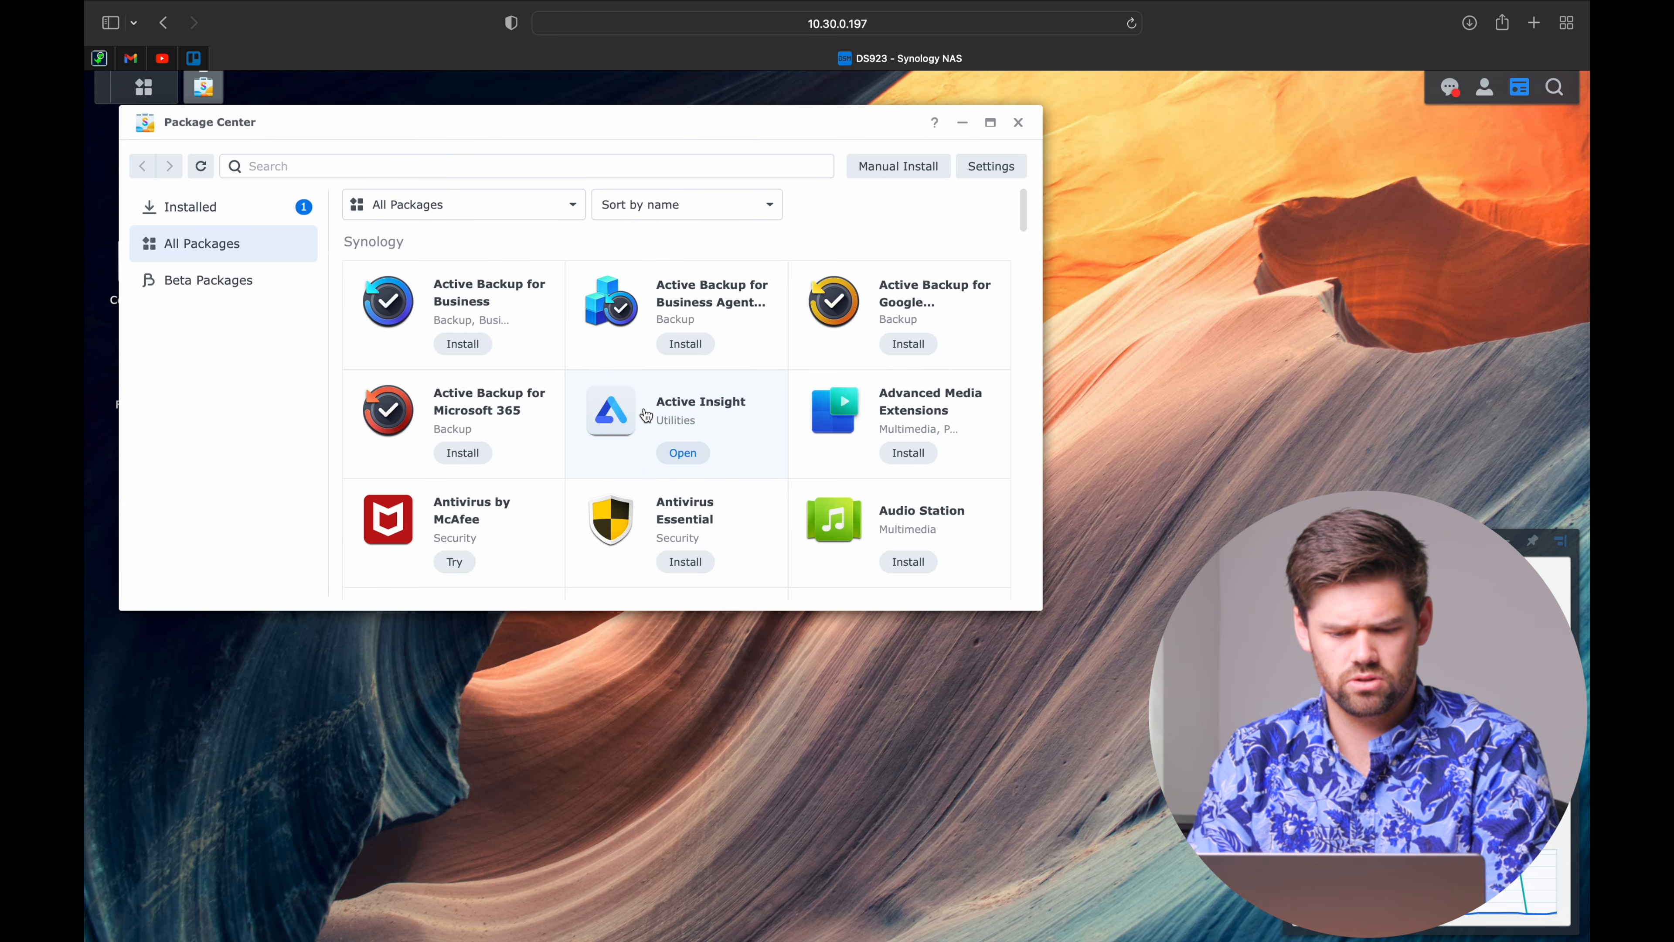
pyautogui.scroll(-10, 646, 414)
pyautogui.scroll(-10, 646, 414)
pyautogui.scroll(-3, 646, 414)
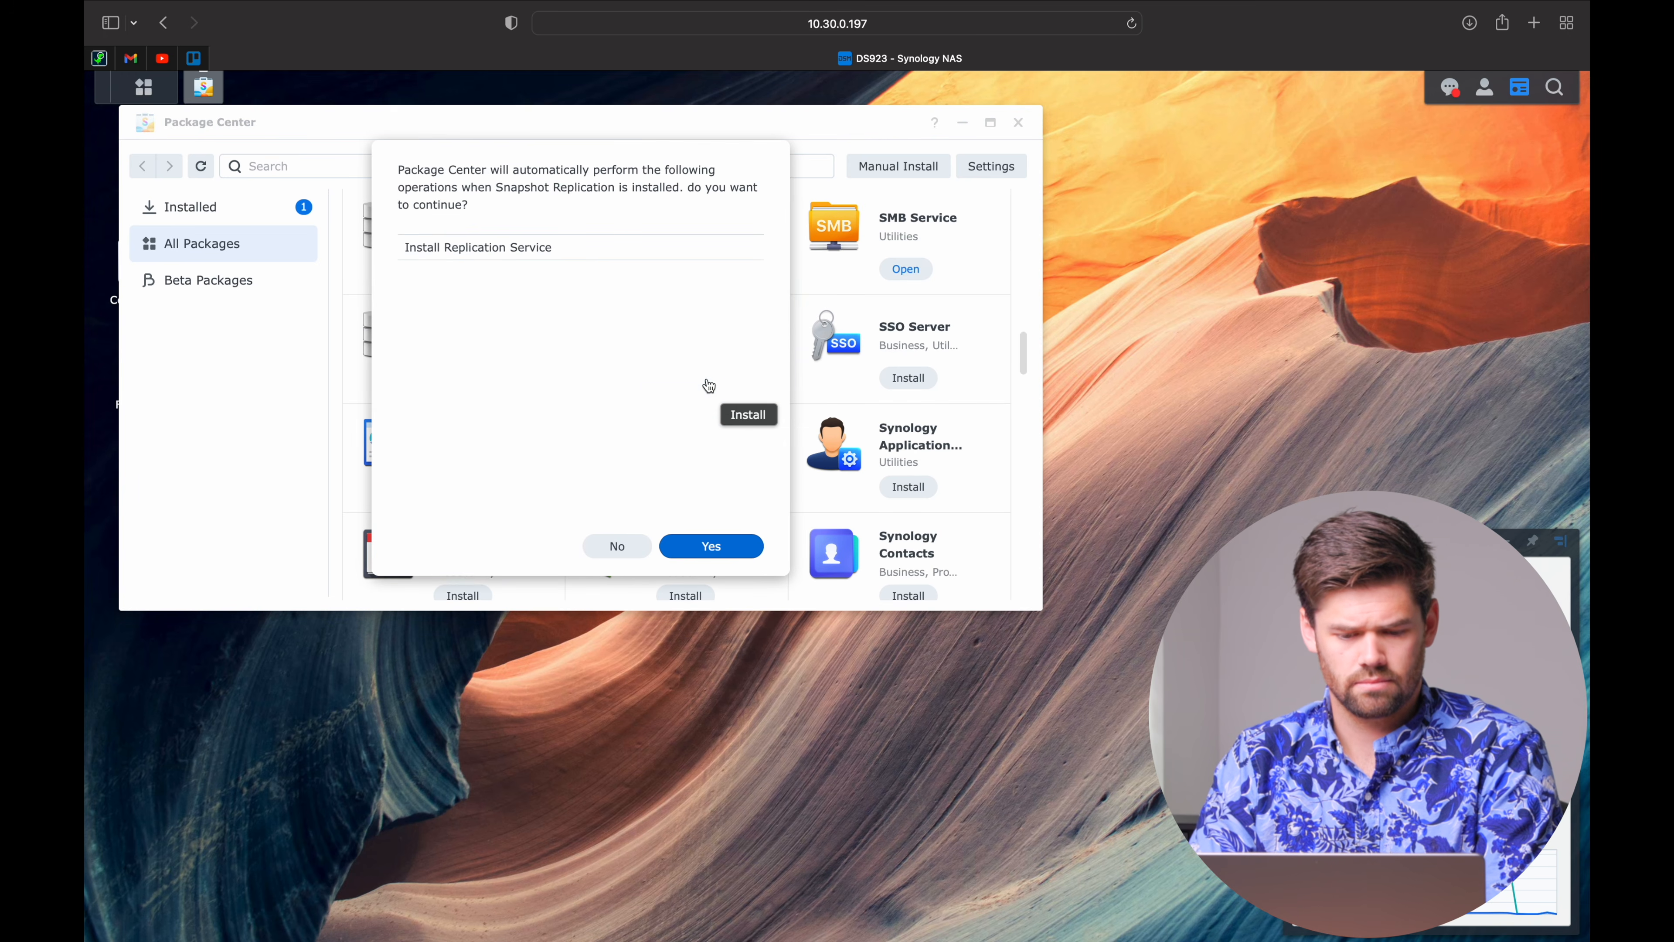
# Confirm installing the required Replication Service along with Snapshot Replication.
pyautogui.click(718, 544)
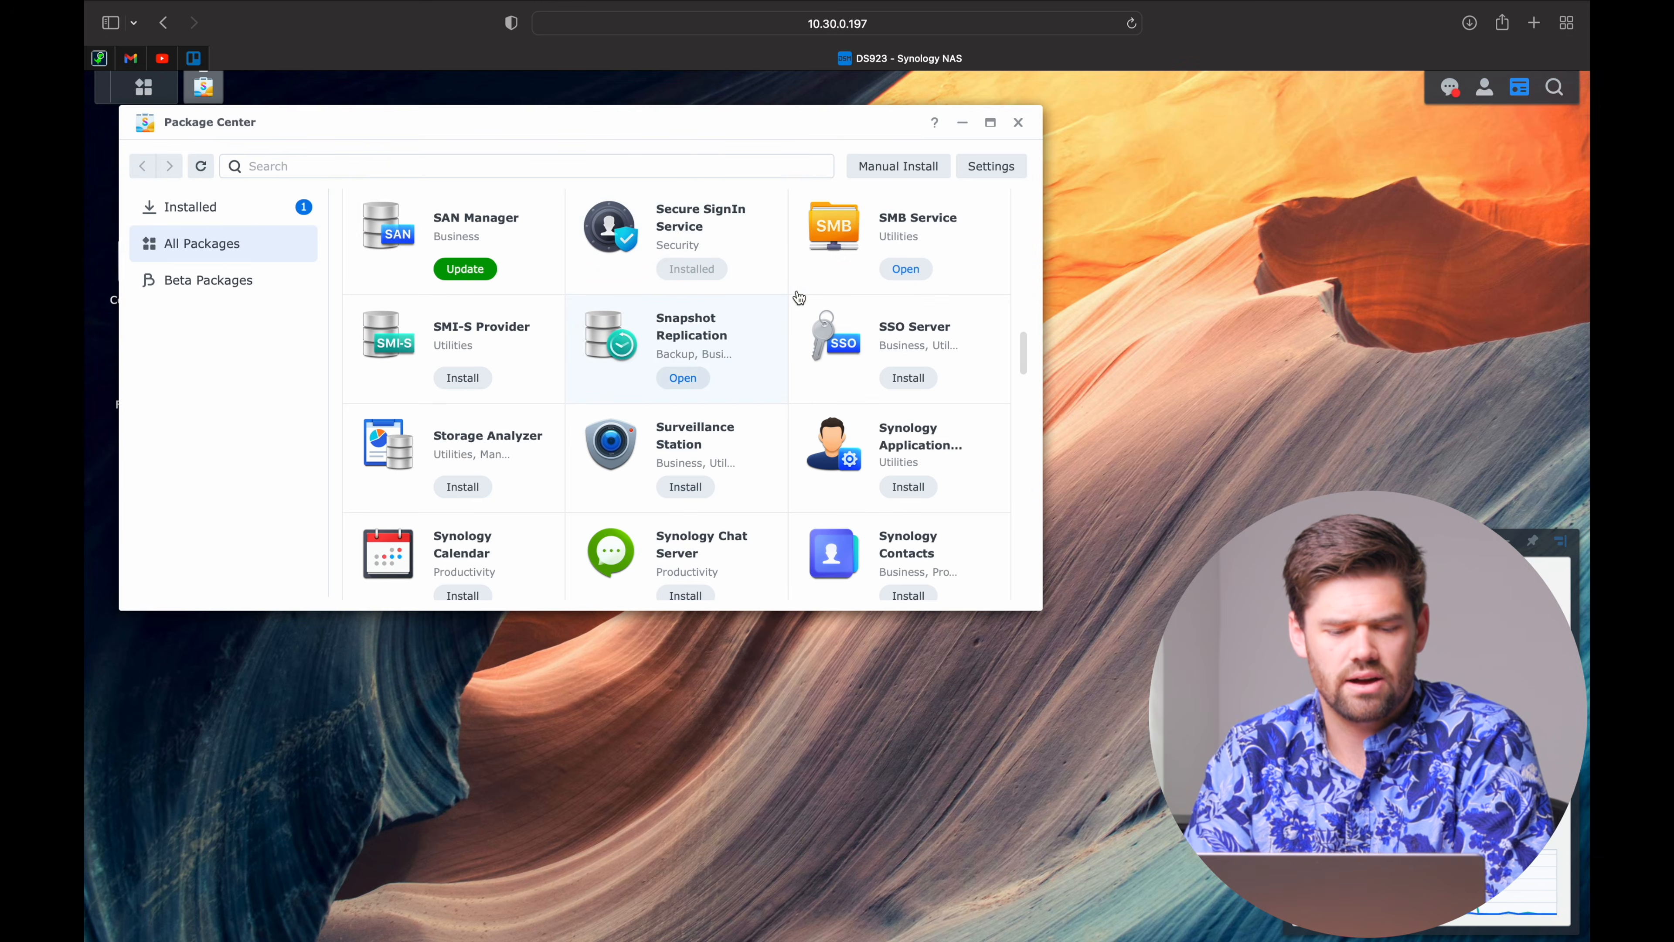
# Launch Snapshot Replication, dismiss the performance notice, and view the shared folder Snapshots list.
pyautogui.click(697, 379)
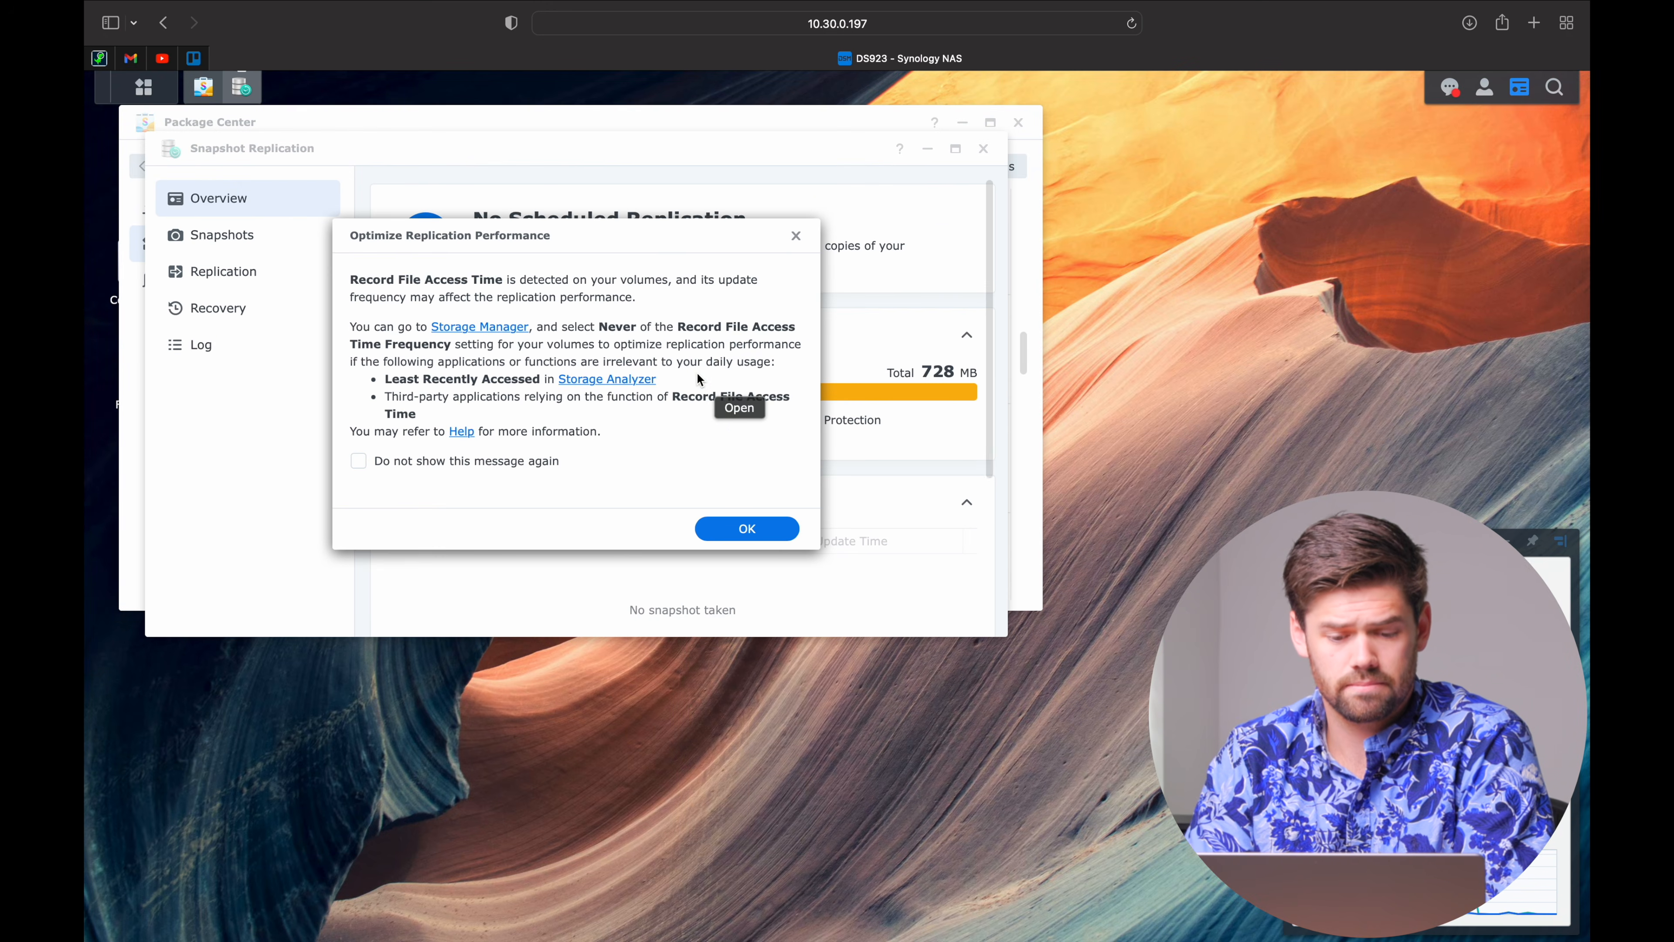
pyautogui.click(758, 535)
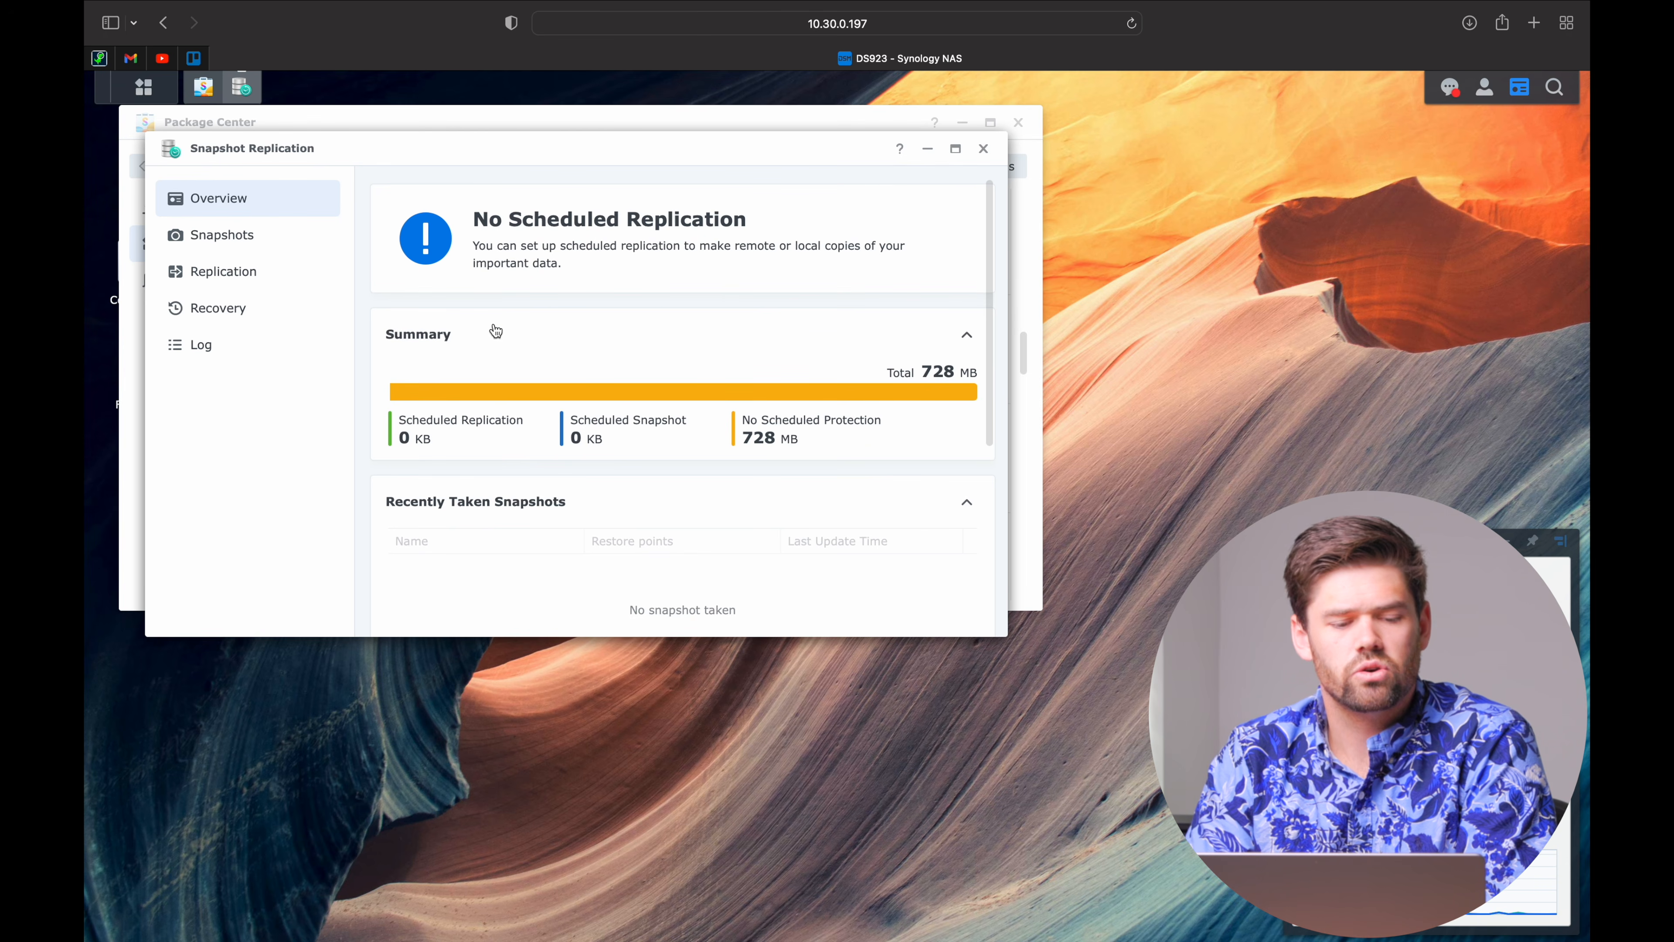
pyautogui.click(230, 245)
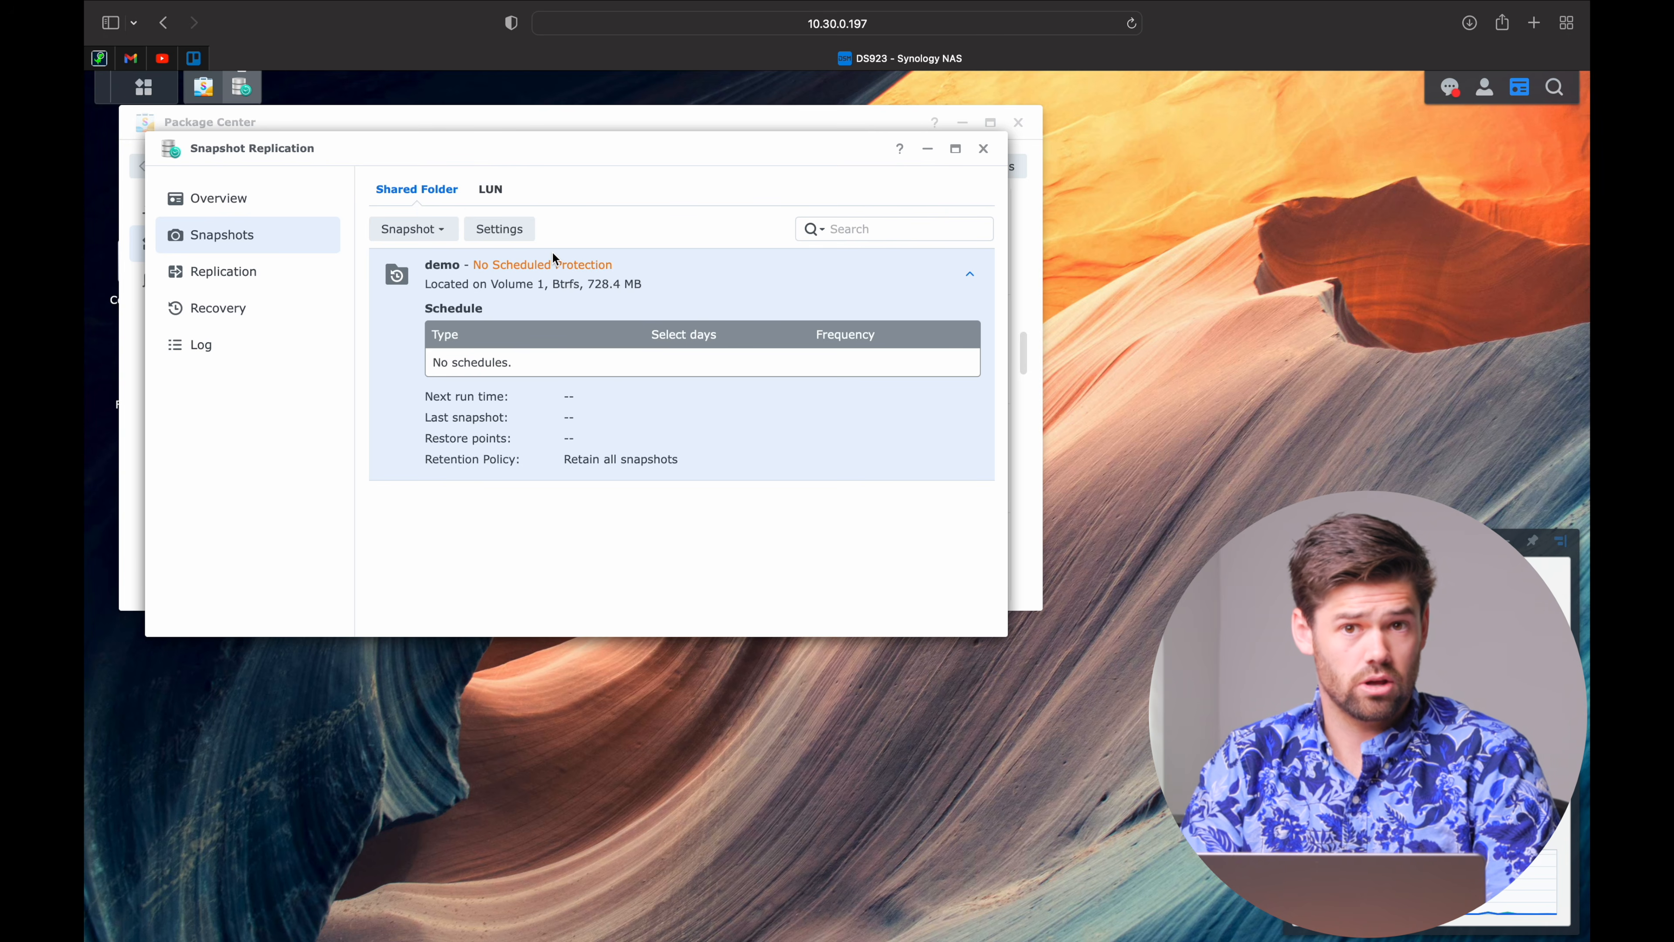
# Enable scheduled snapshots for demo with a frequency of every 2 hours.
pyautogui.click(515, 234)
pyautogui.moveTo(507, 165); pyautogui.dragTo(505, 162)
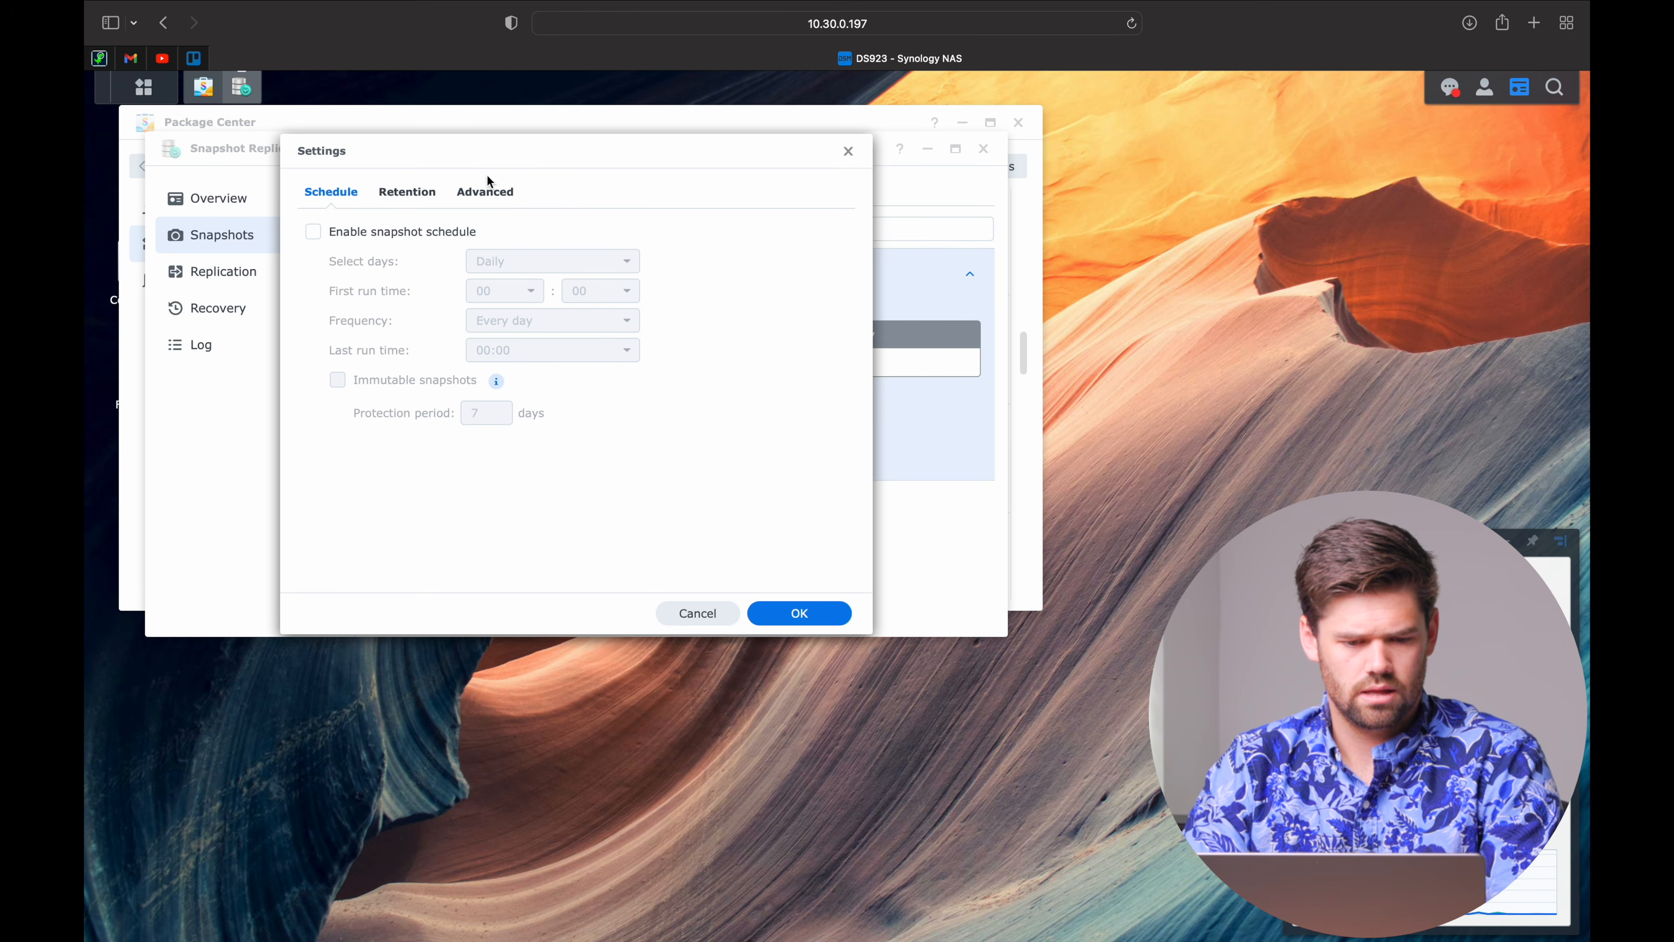
pyautogui.click(434, 235)
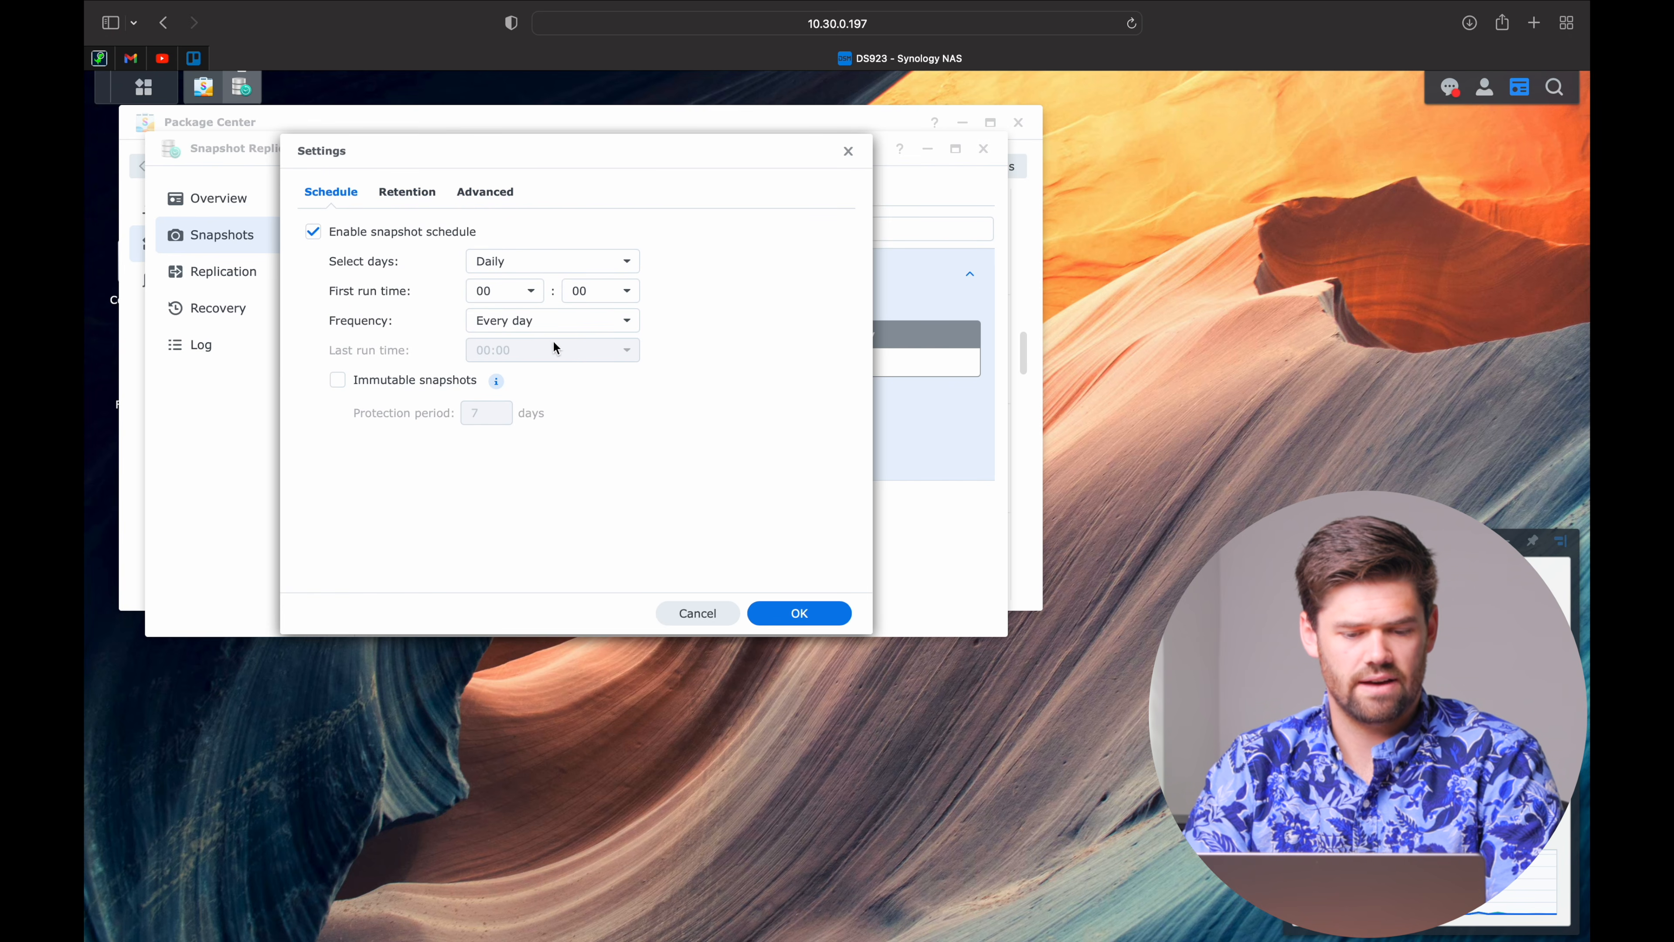
pyautogui.click(560, 329)
pyautogui.click(577, 499)
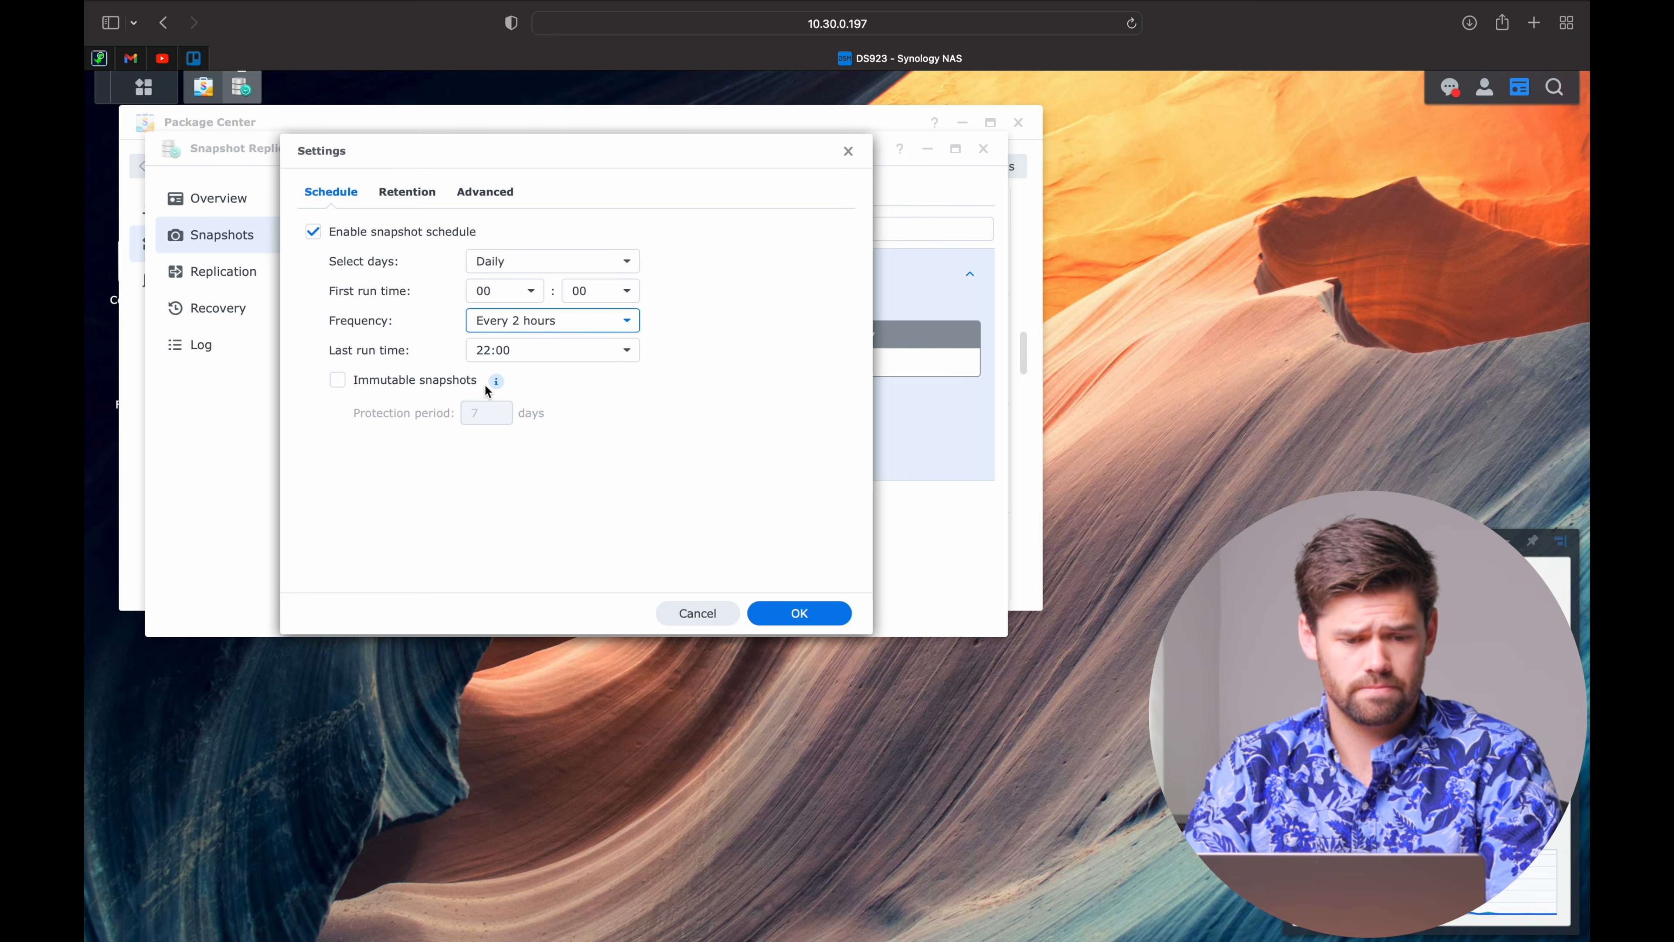
# Turn on the advanced retention policy and bring up its rules.
pyautogui.click(413, 198)
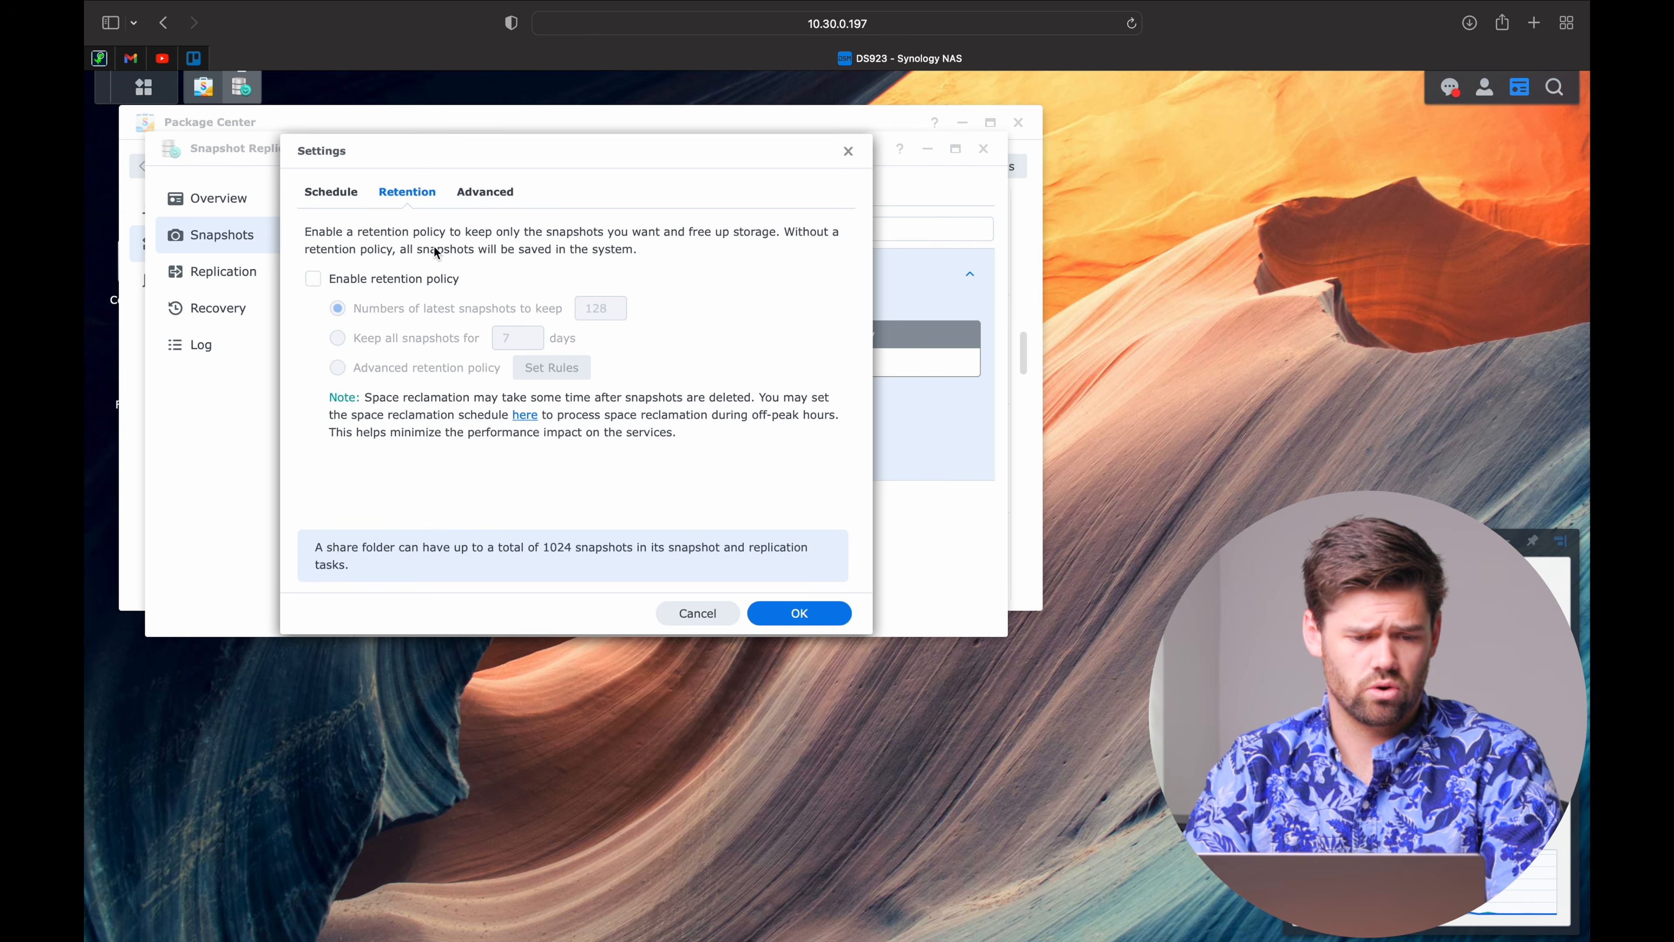
pyautogui.click(421, 280)
pyautogui.click(479, 374)
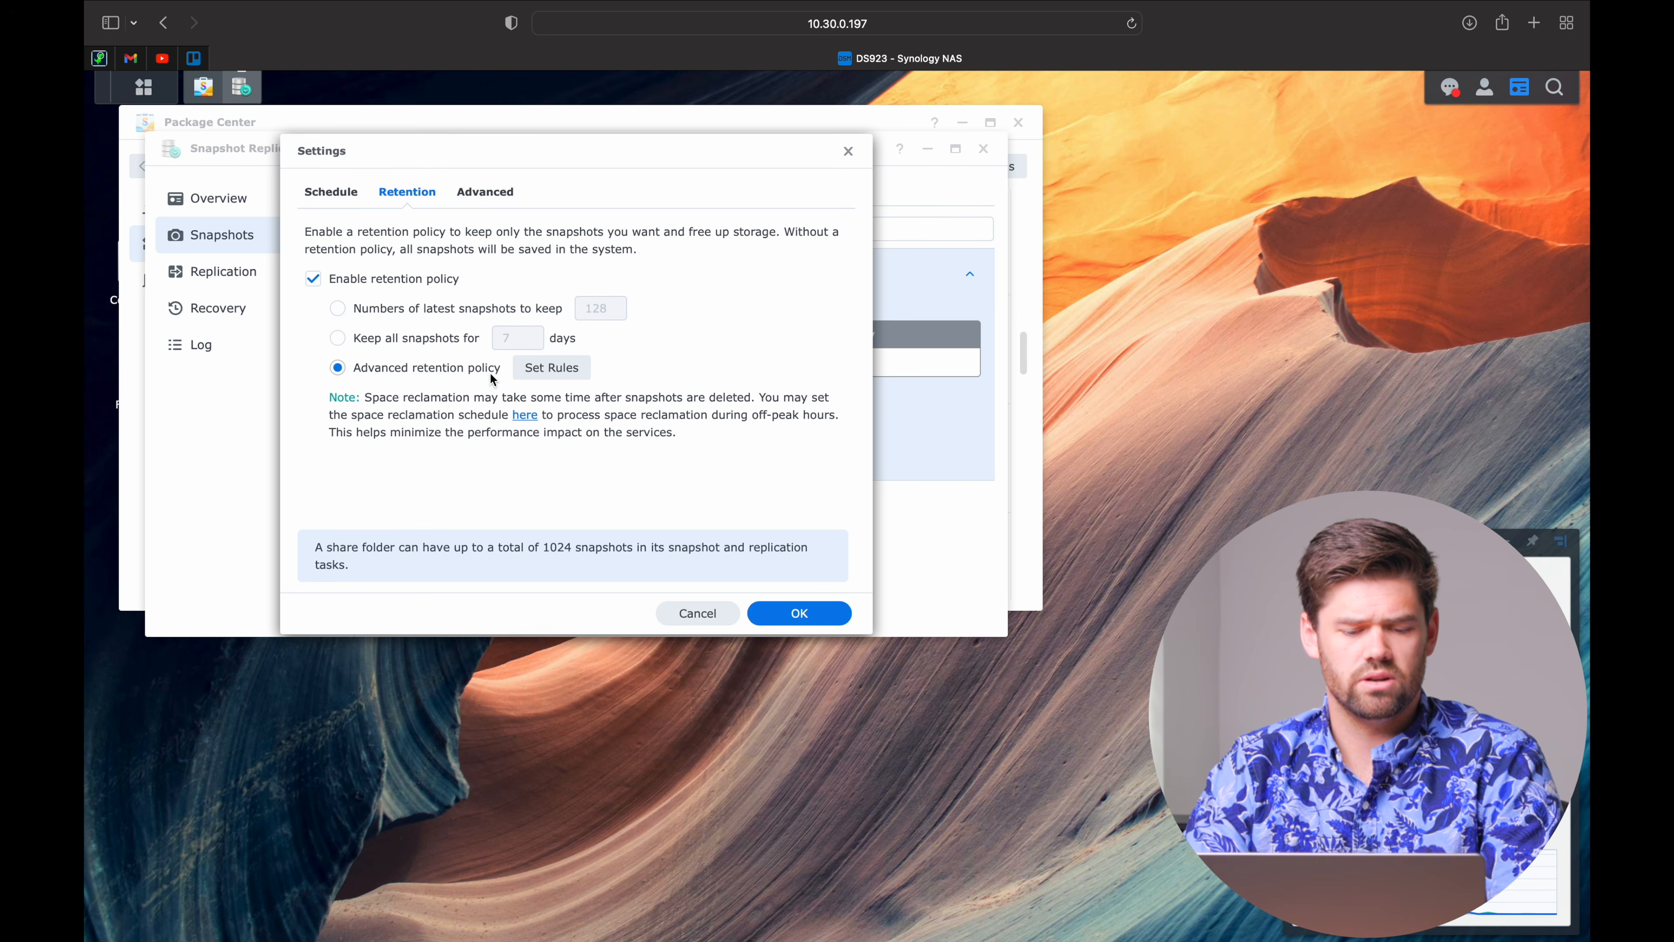
pyautogui.click(583, 375)
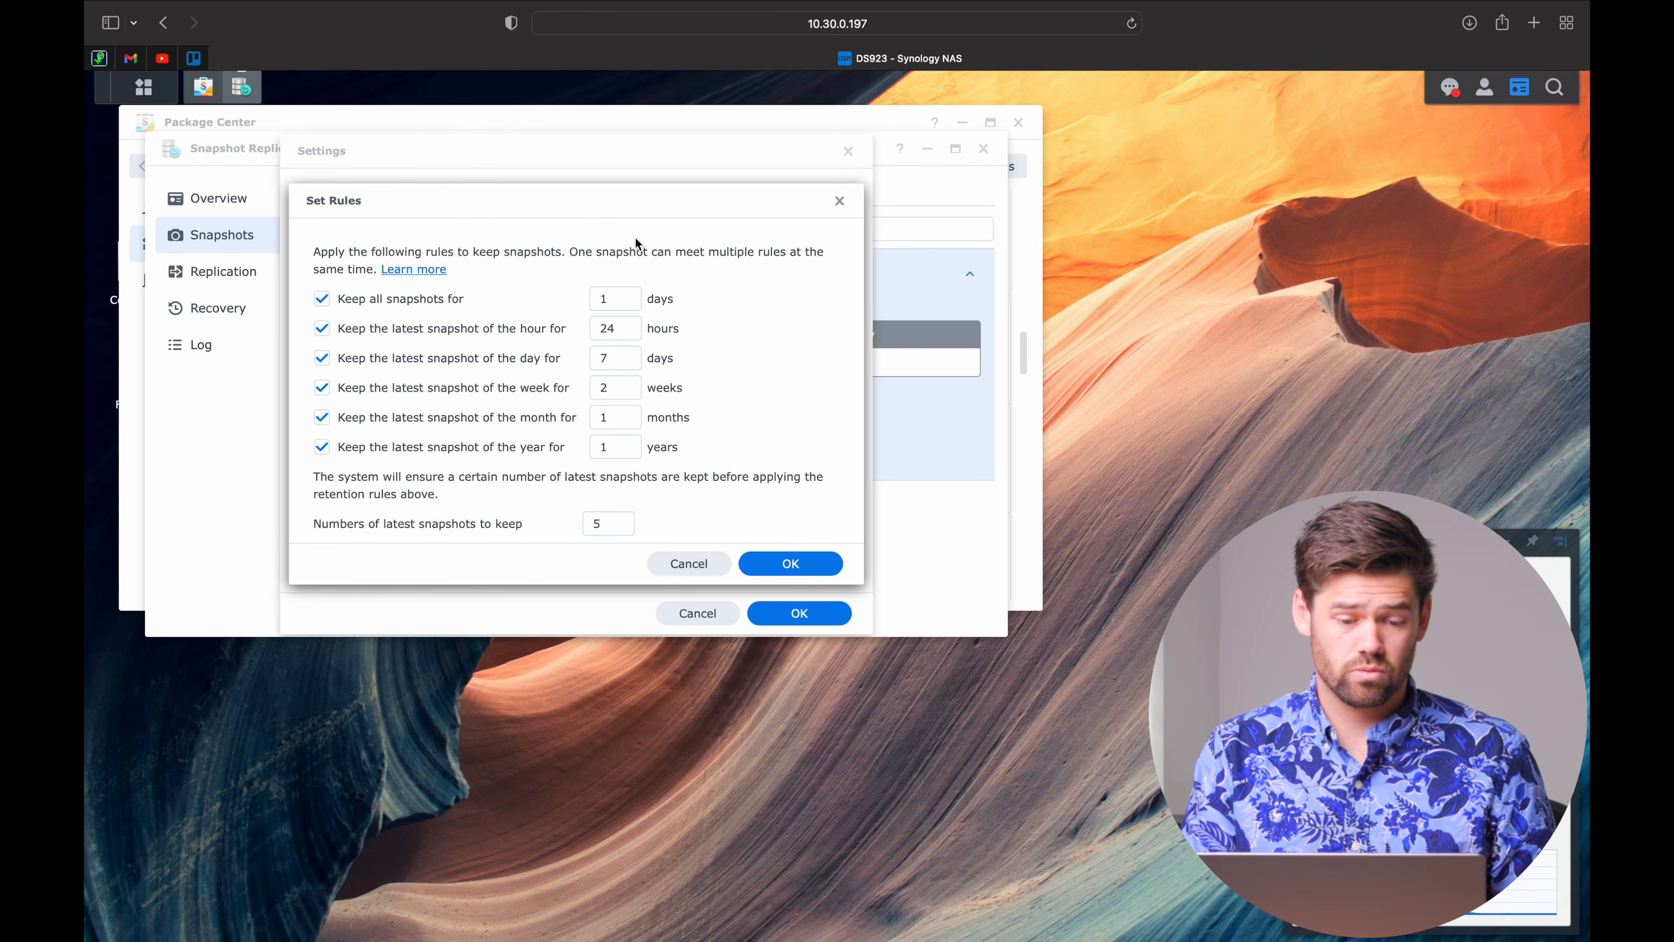
# Keep all snapshots 5 days and daily snapshots 30 days, unchecking hourly, weekly, monthly and yearly rules.
pyautogui.click(626, 308)
pyautogui.doubleClick(626, 308)
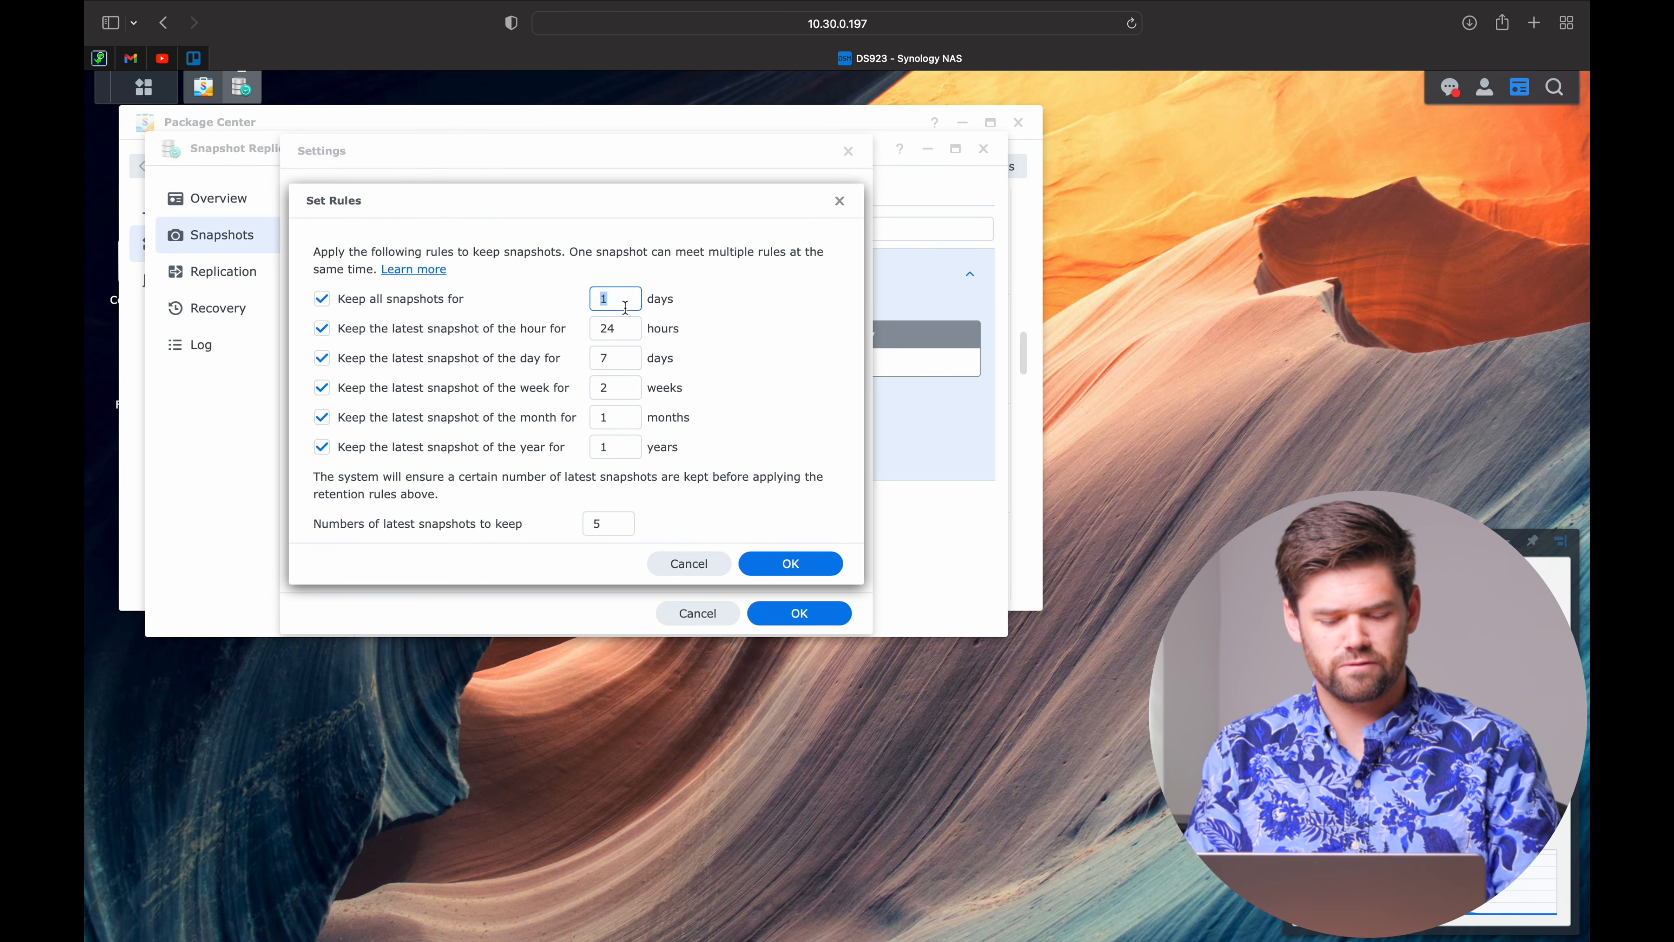
pyautogui.write('5')
pyautogui.click(553, 329)
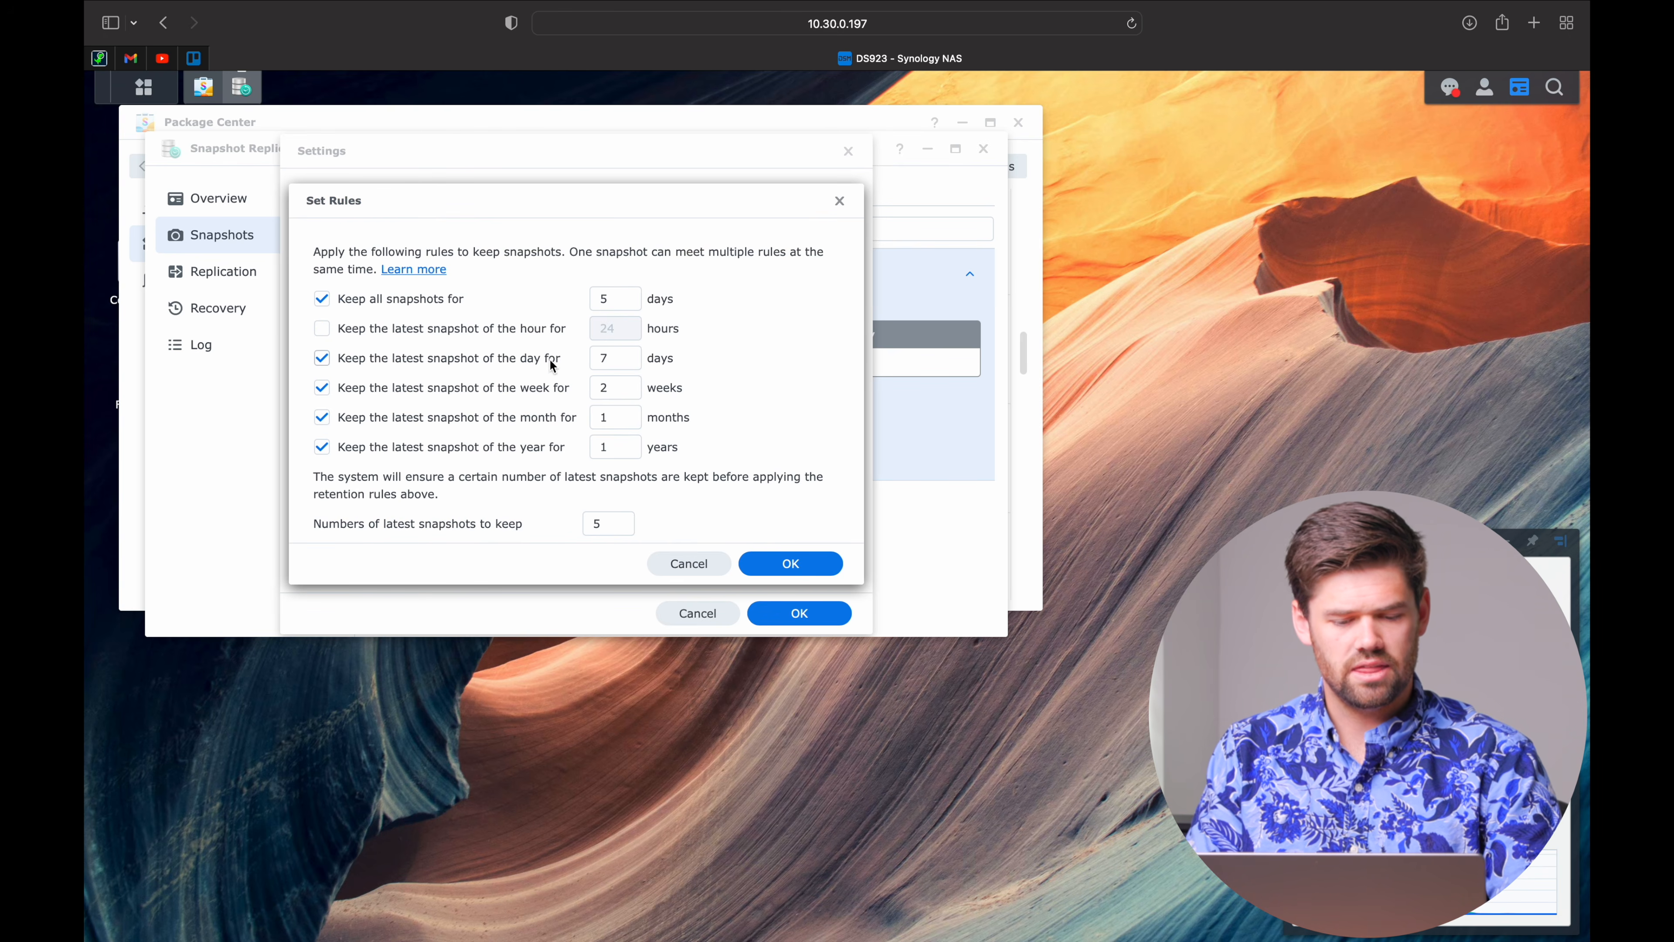
pyautogui.click(554, 388)
pyautogui.click(554, 420)
pyautogui.click(554, 447)
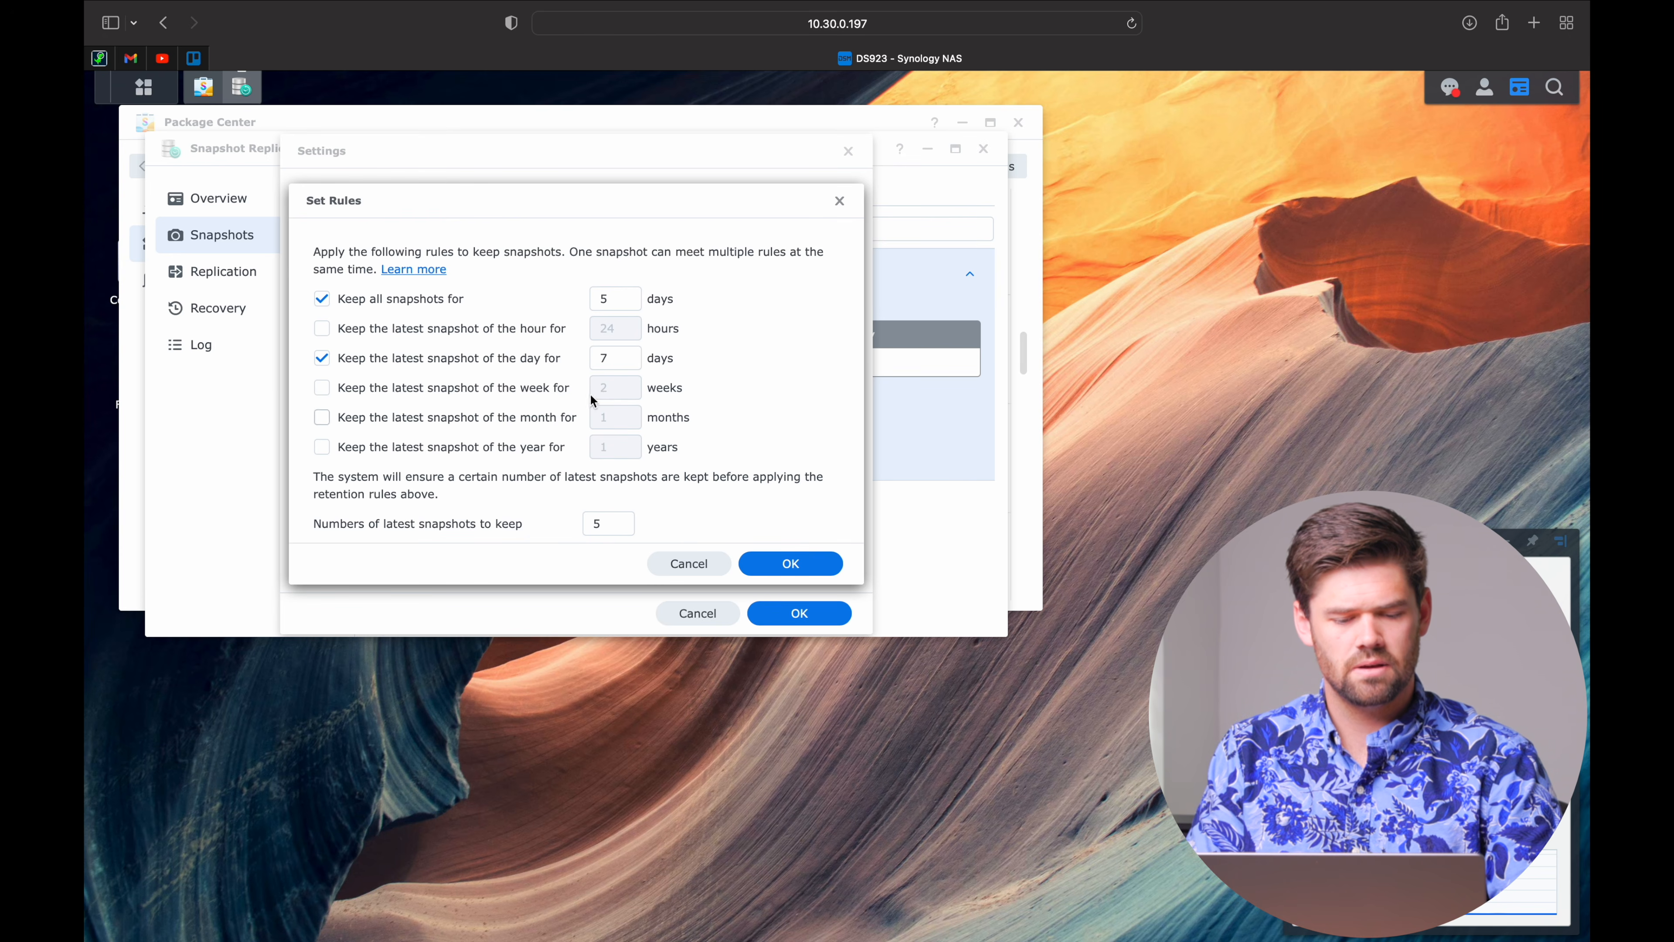
pyautogui.doubleClick(621, 365)
pyautogui.write('30')
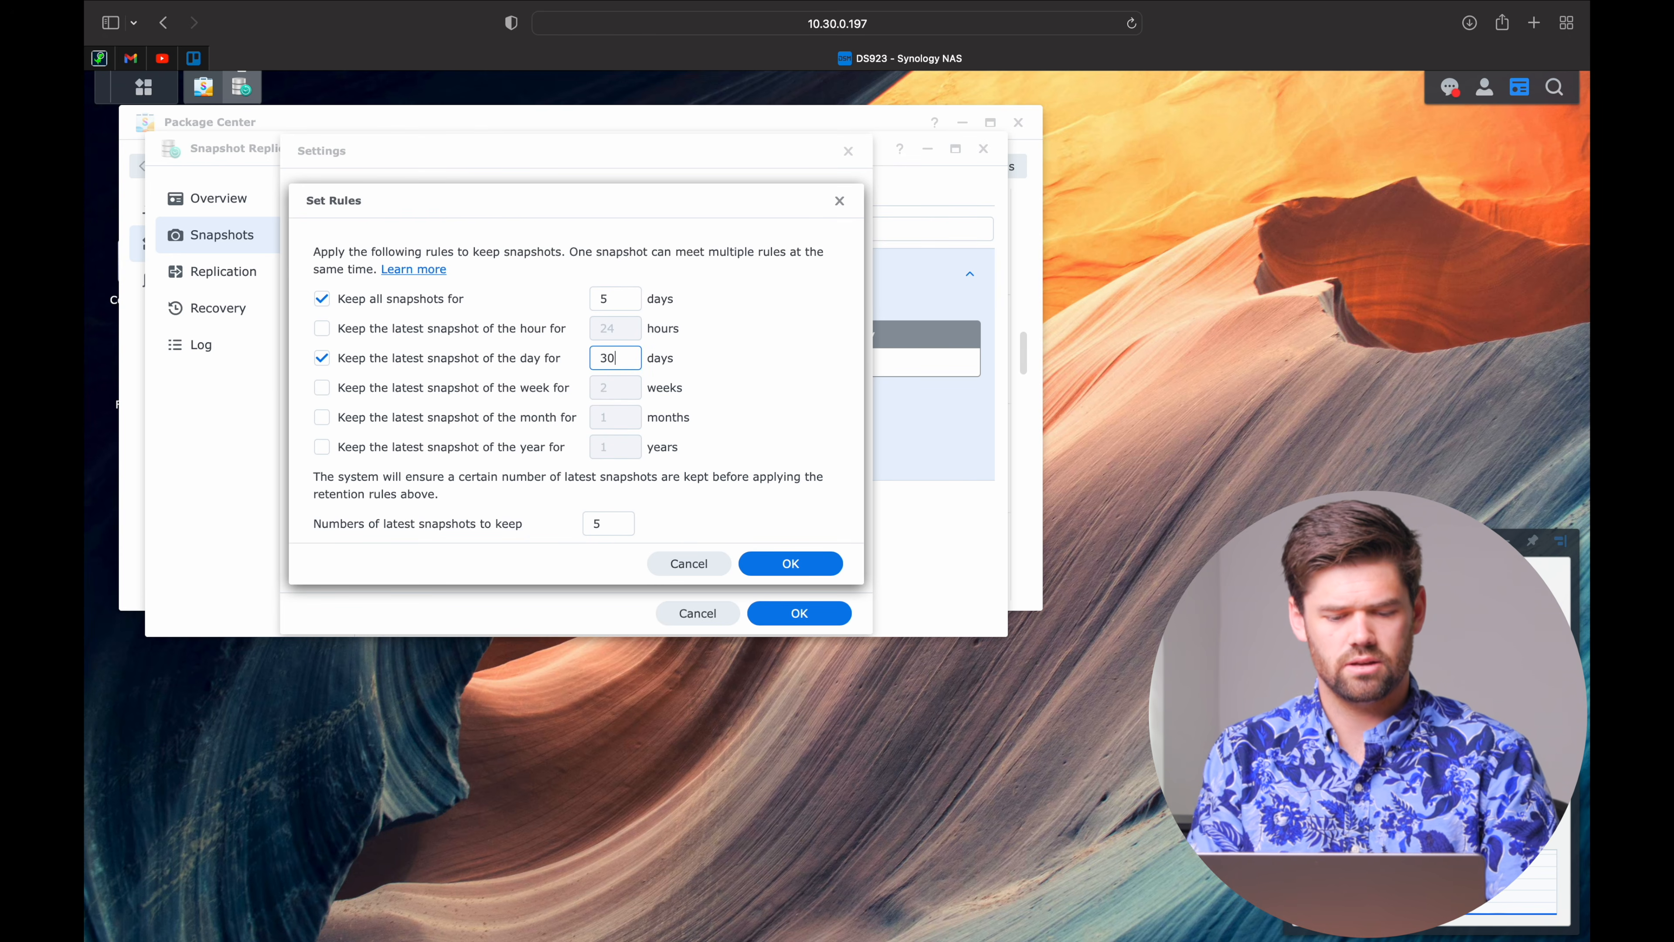
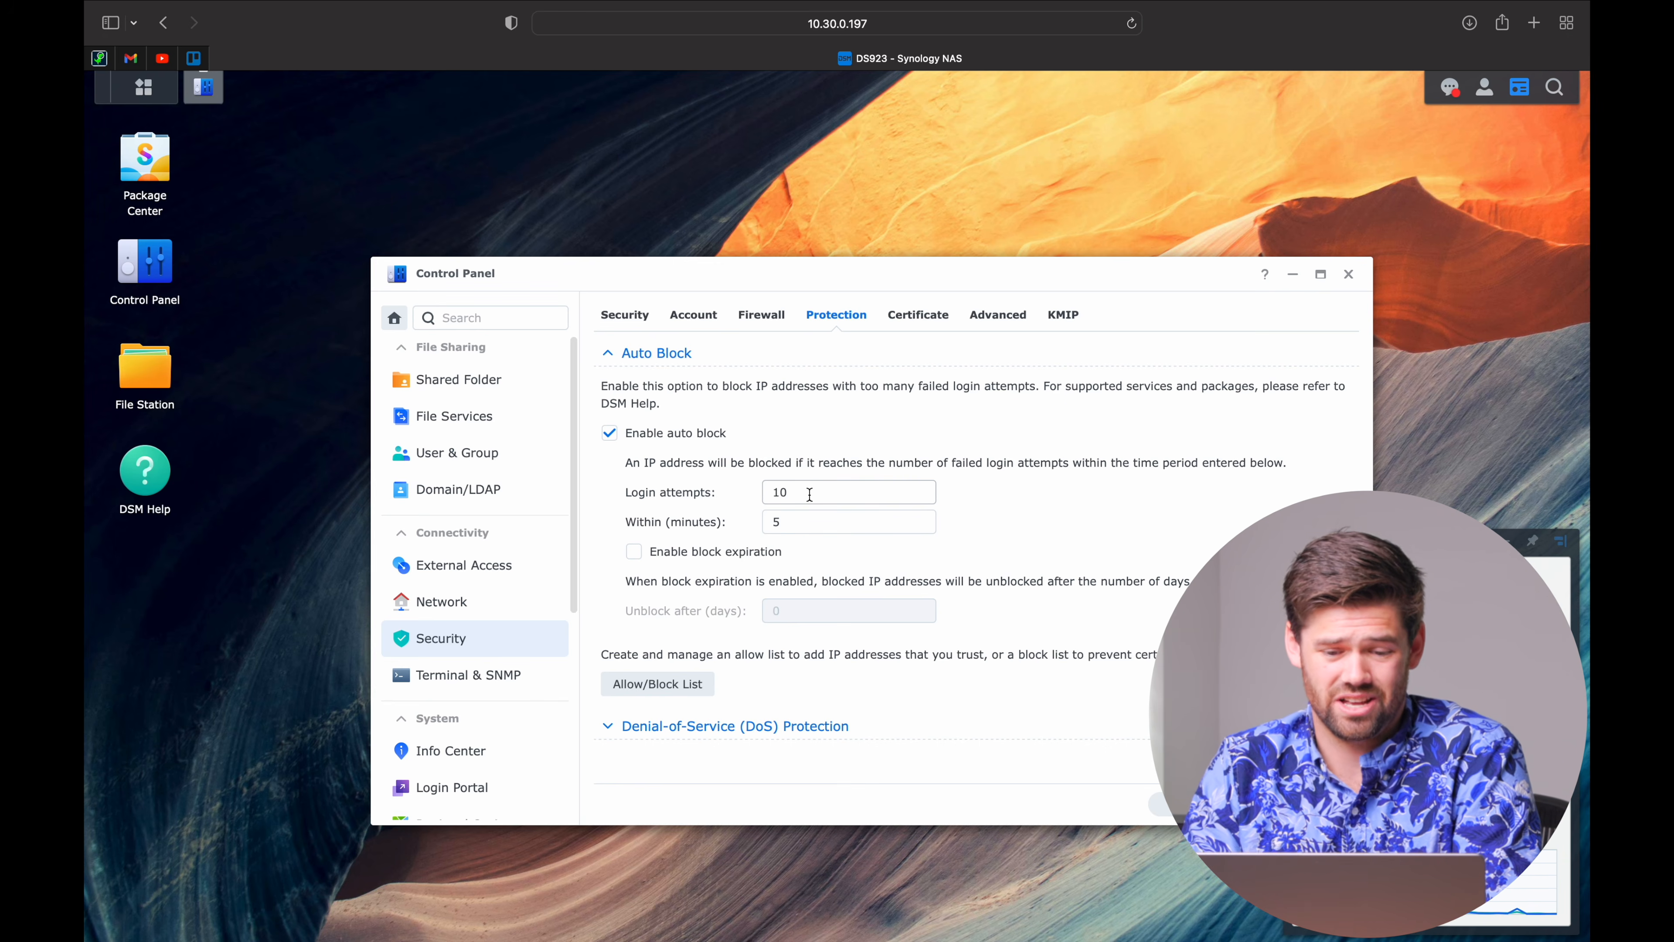
# Look over the Firewall and Account tabs, then scroll through the general Security tab settings.
pyautogui.click(762, 316)
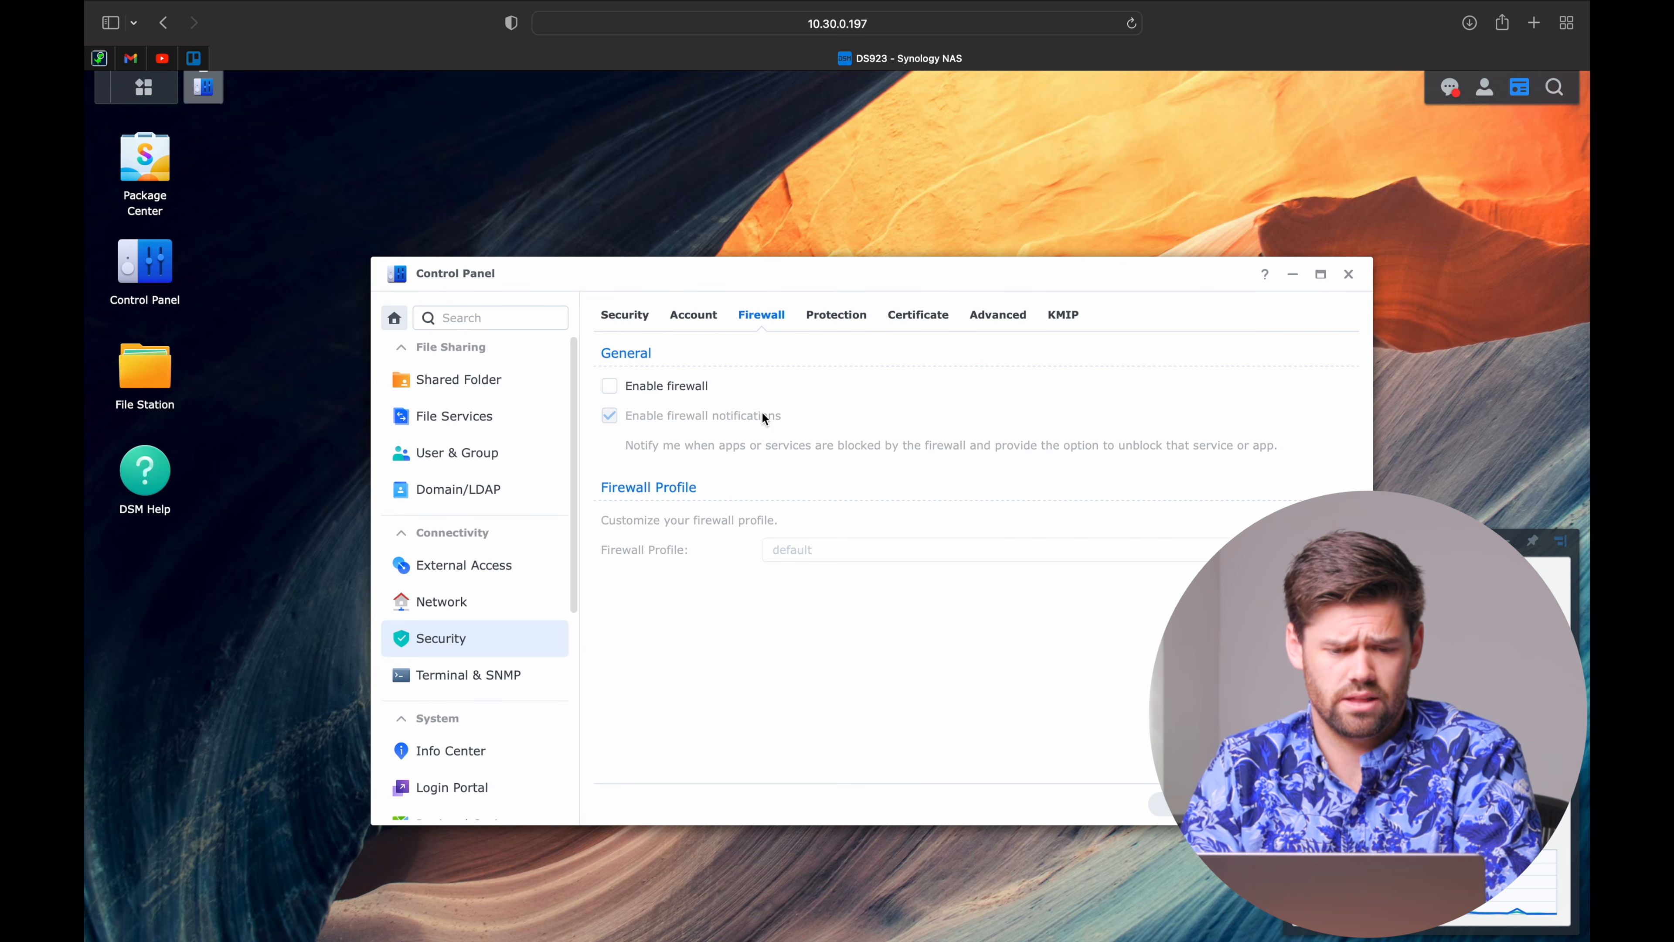
pyautogui.click(686, 320)
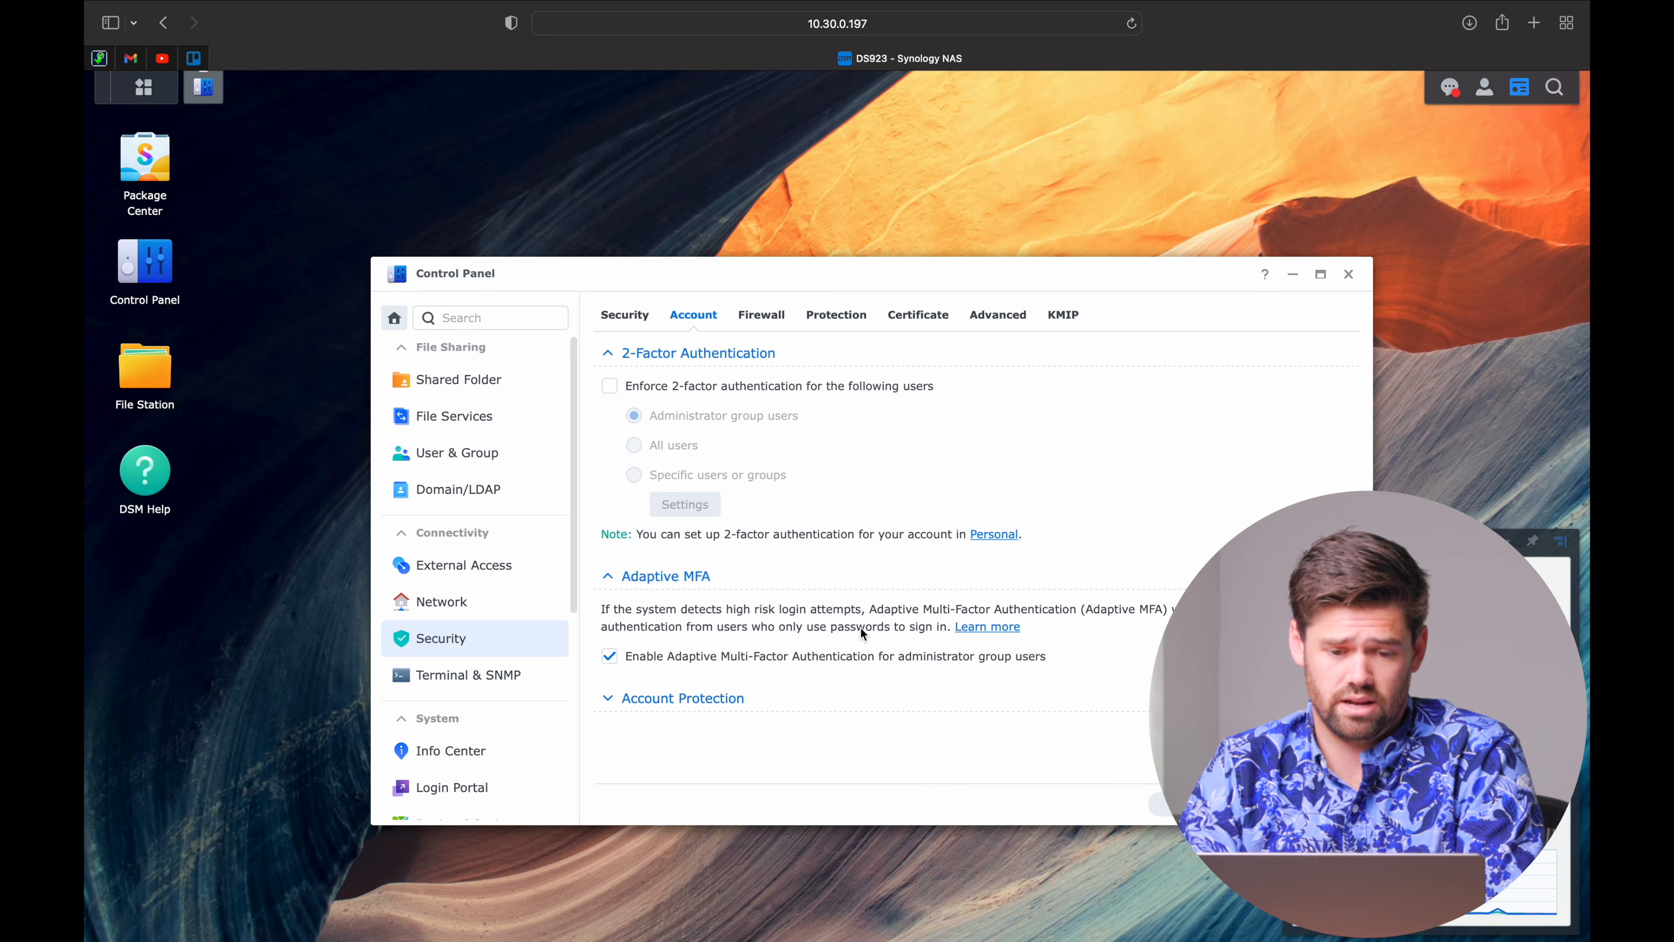
pyautogui.click(620, 314)
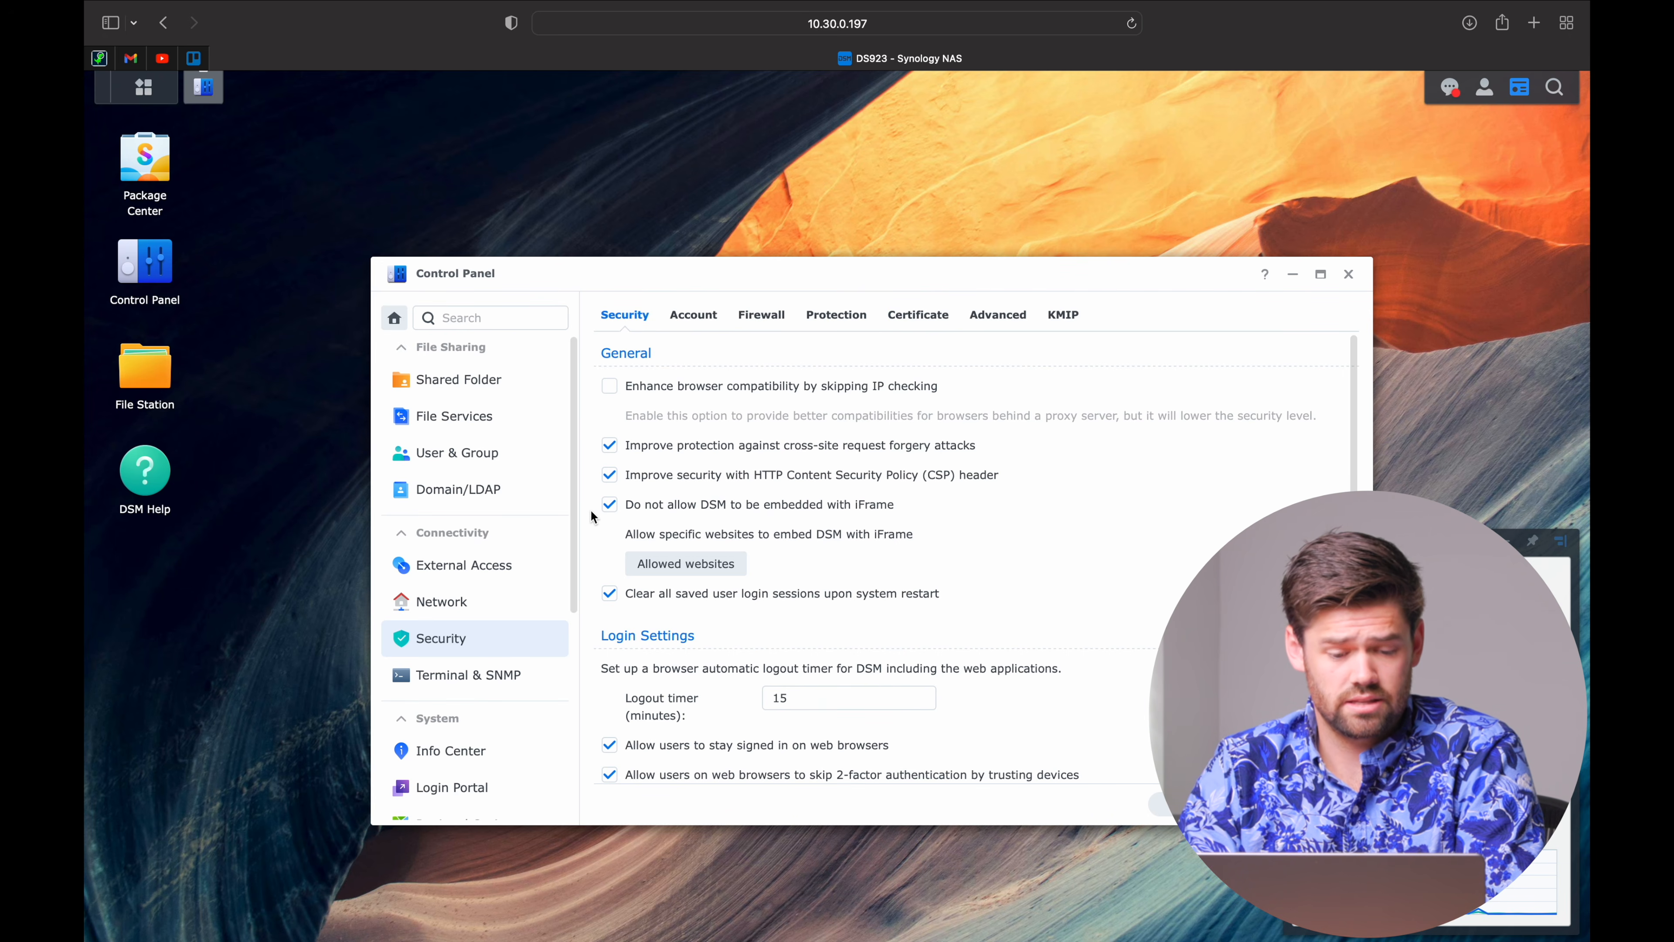
pyautogui.scroll(-5, 511, 604)
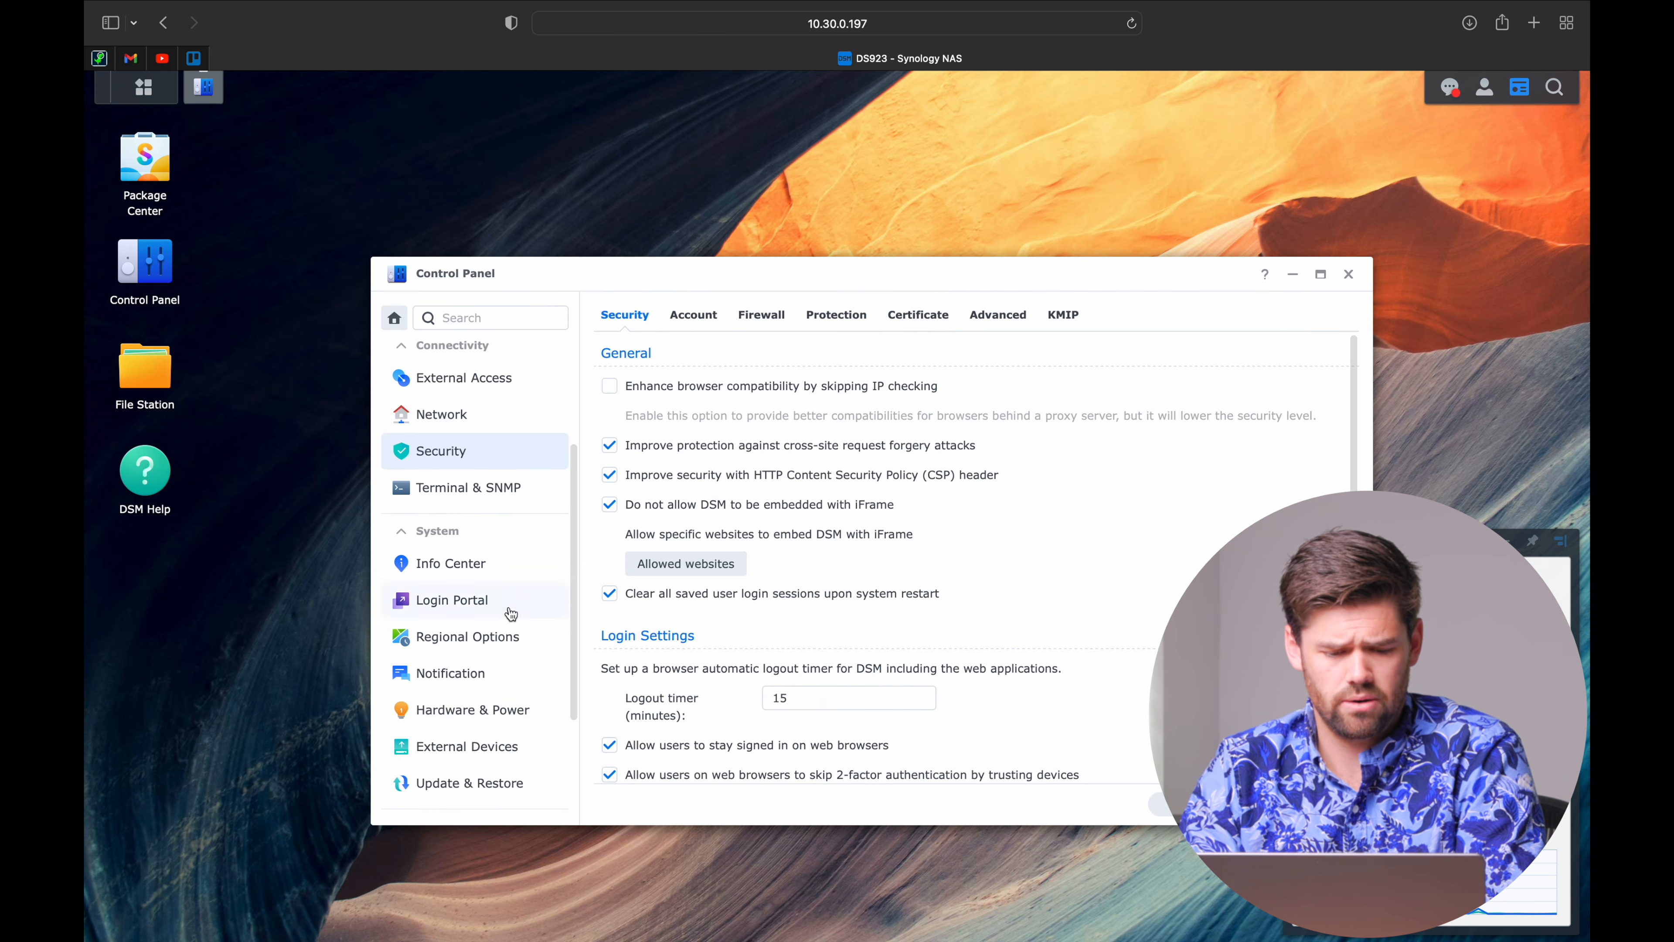
# Tick 'Restart automatically when power supply issue is fixed' under Hardware & Power.
pyautogui.click(493, 712)
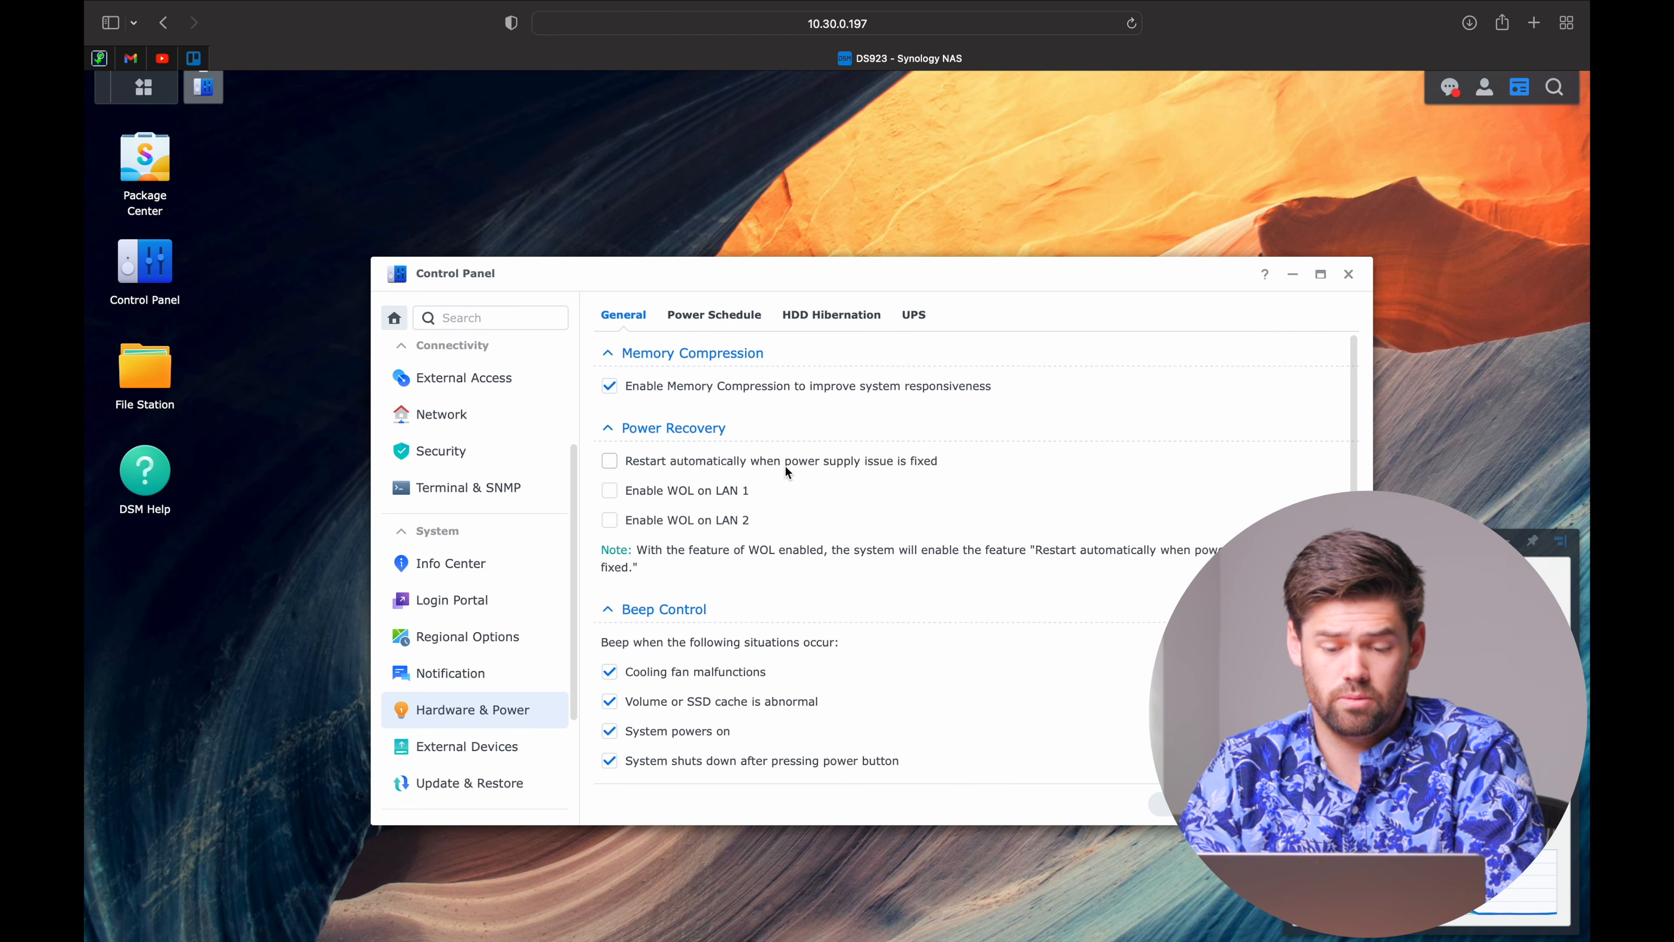
pyautogui.click(805, 464)
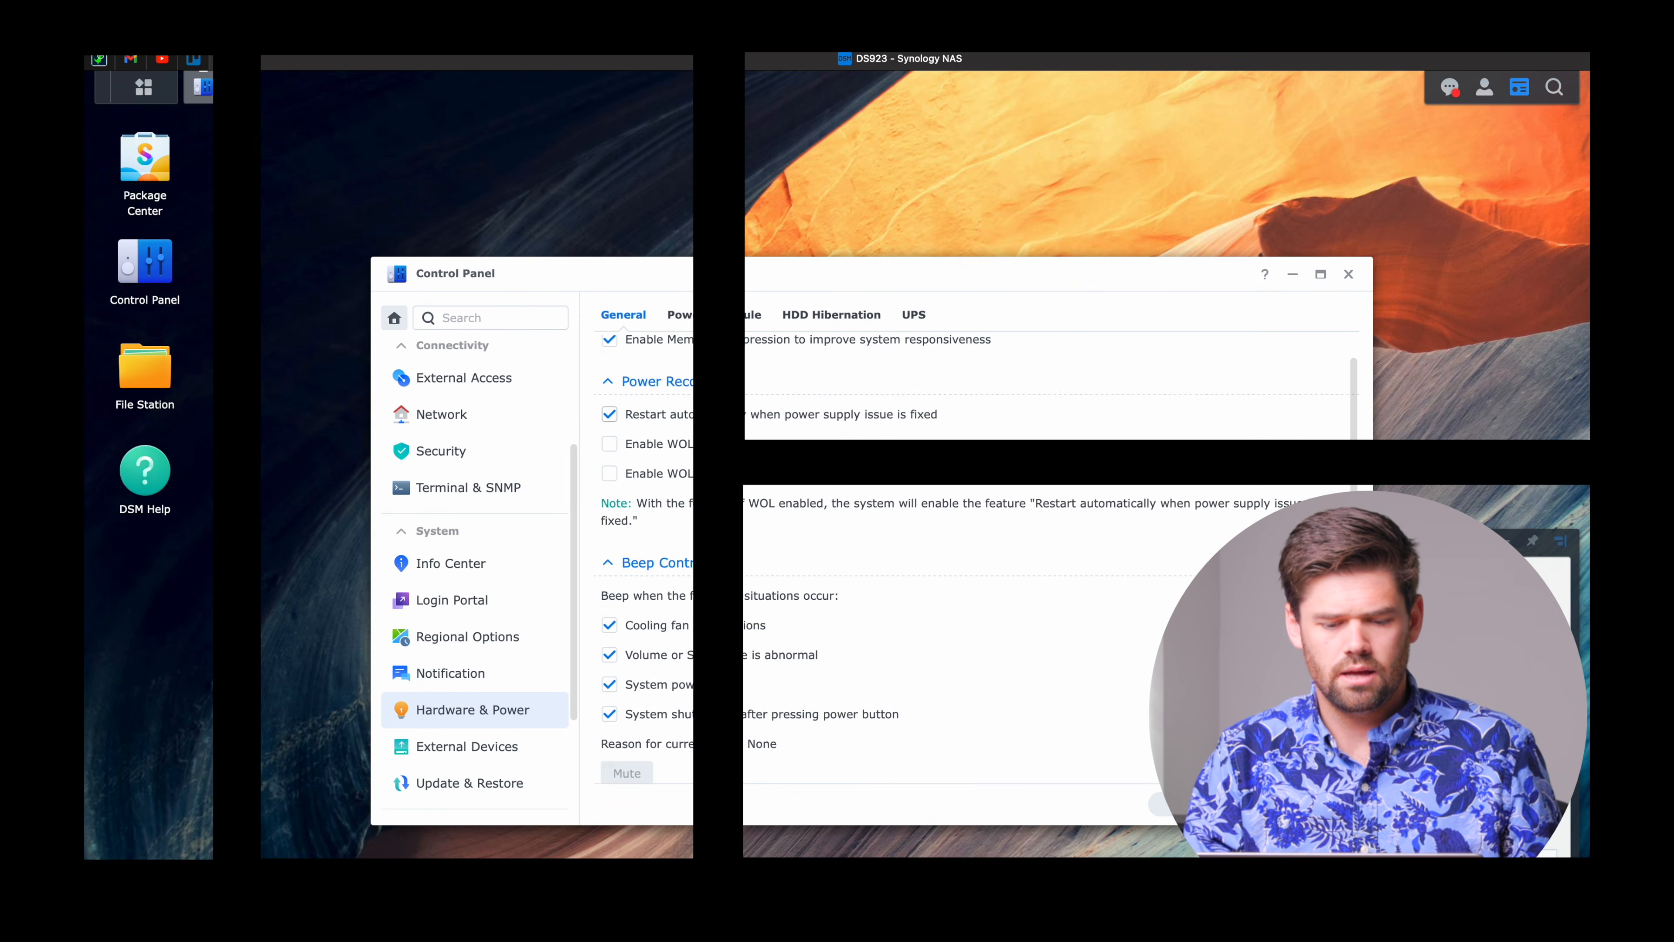
pyautogui.scroll(-5, 805, 465)
pyautogui.scroll(2, 805, 464)
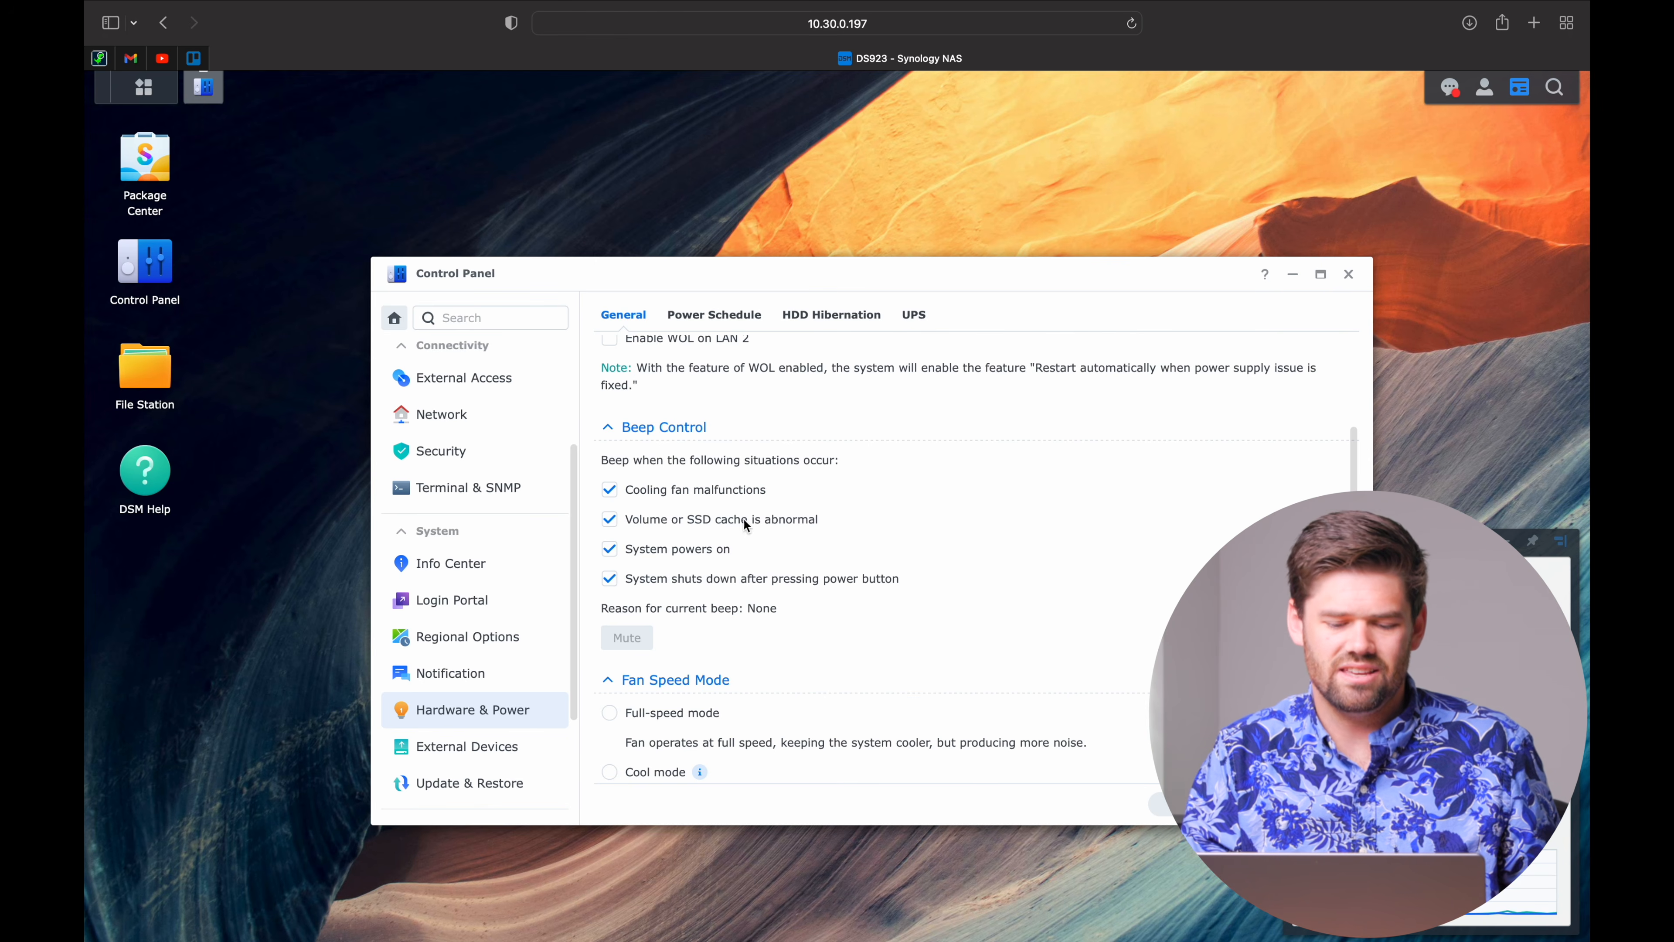
# Review the Fan Speed Mode and LED Brightness options, then view the empty Power Schedule list.
pyautogui.scroll(-3, 745, 604)
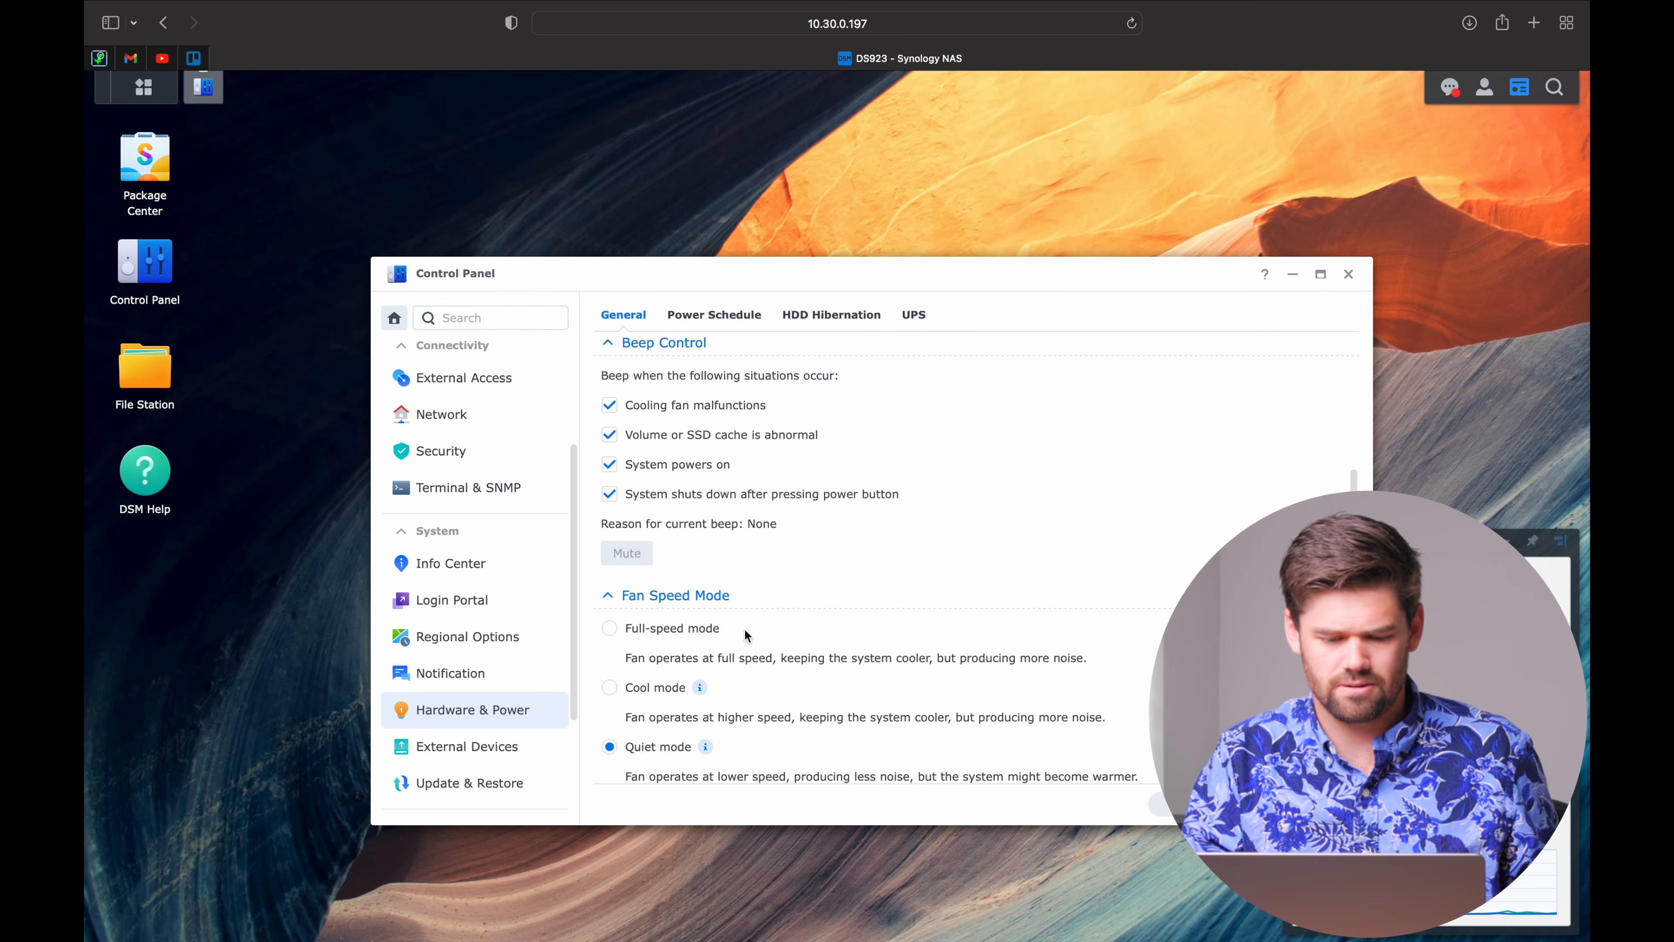
pyautogui.scroll(-5, 744, 628)
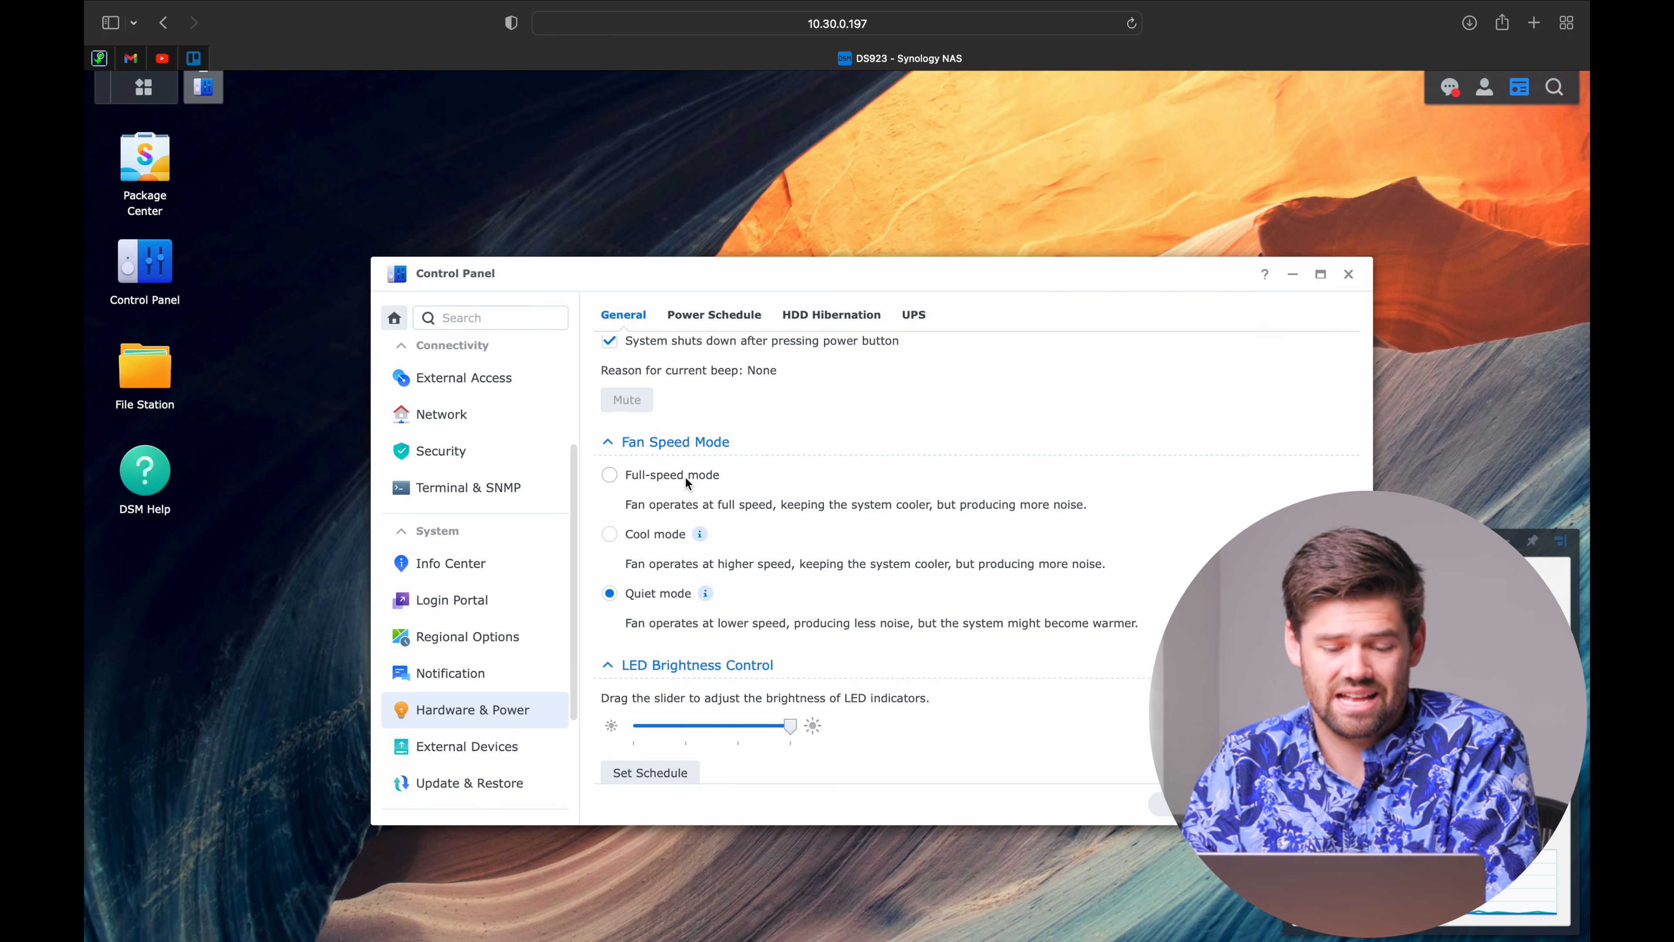
pyautogui.scroll(-1, 685, 476)
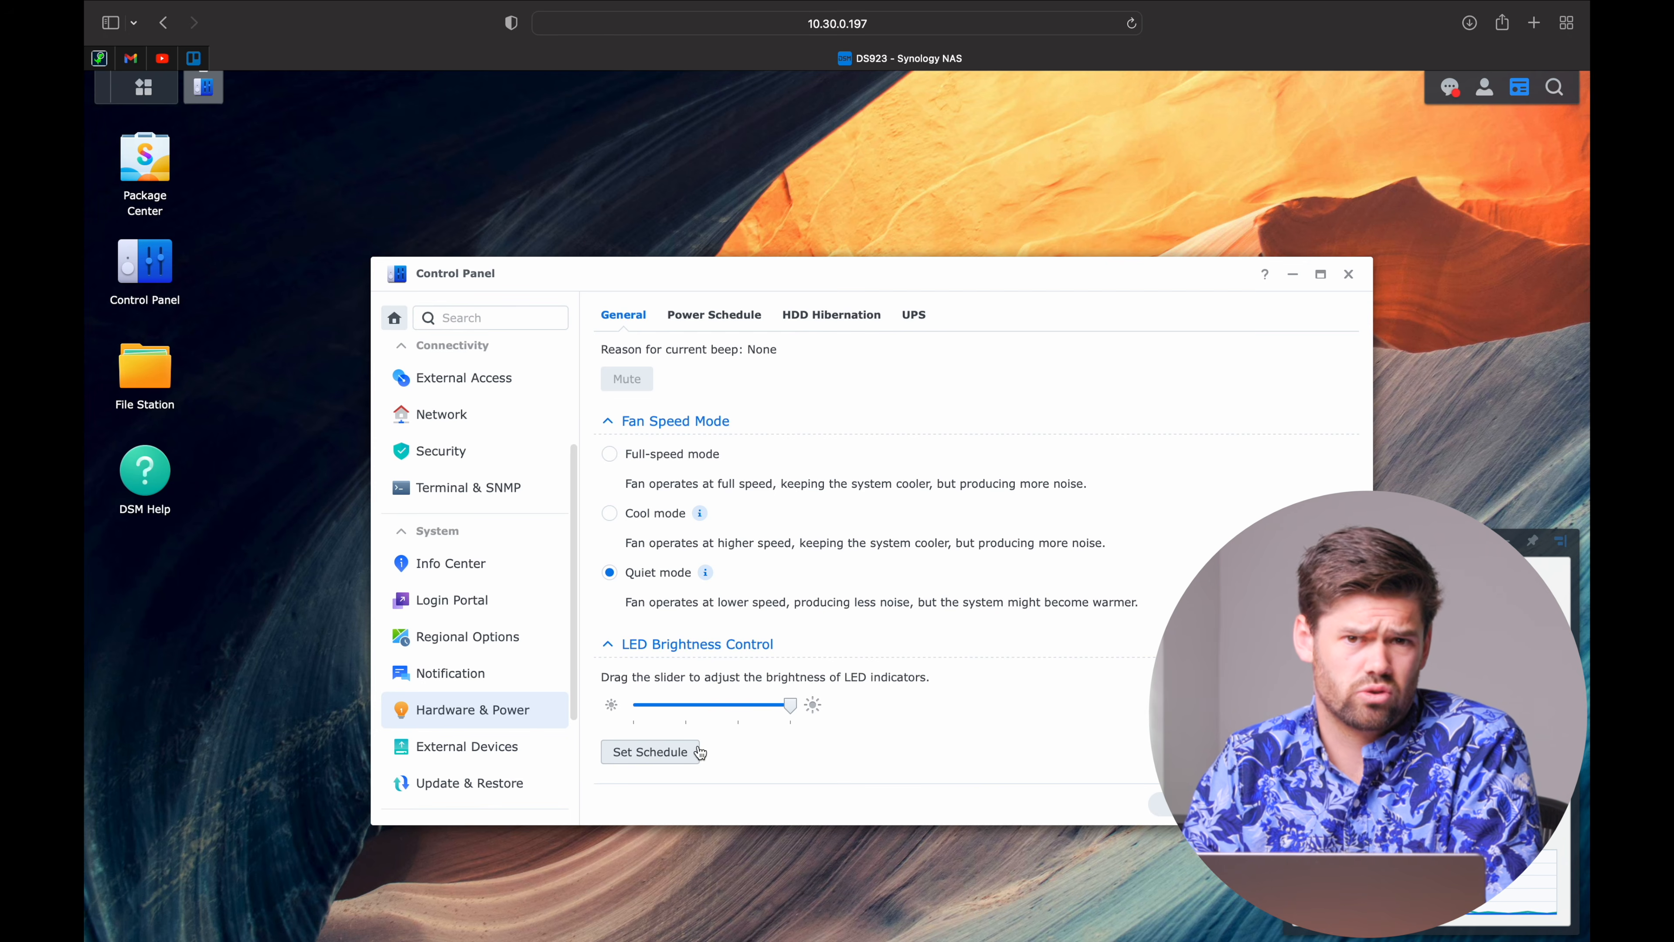
pyautogui.scroll(7, 700, 753)
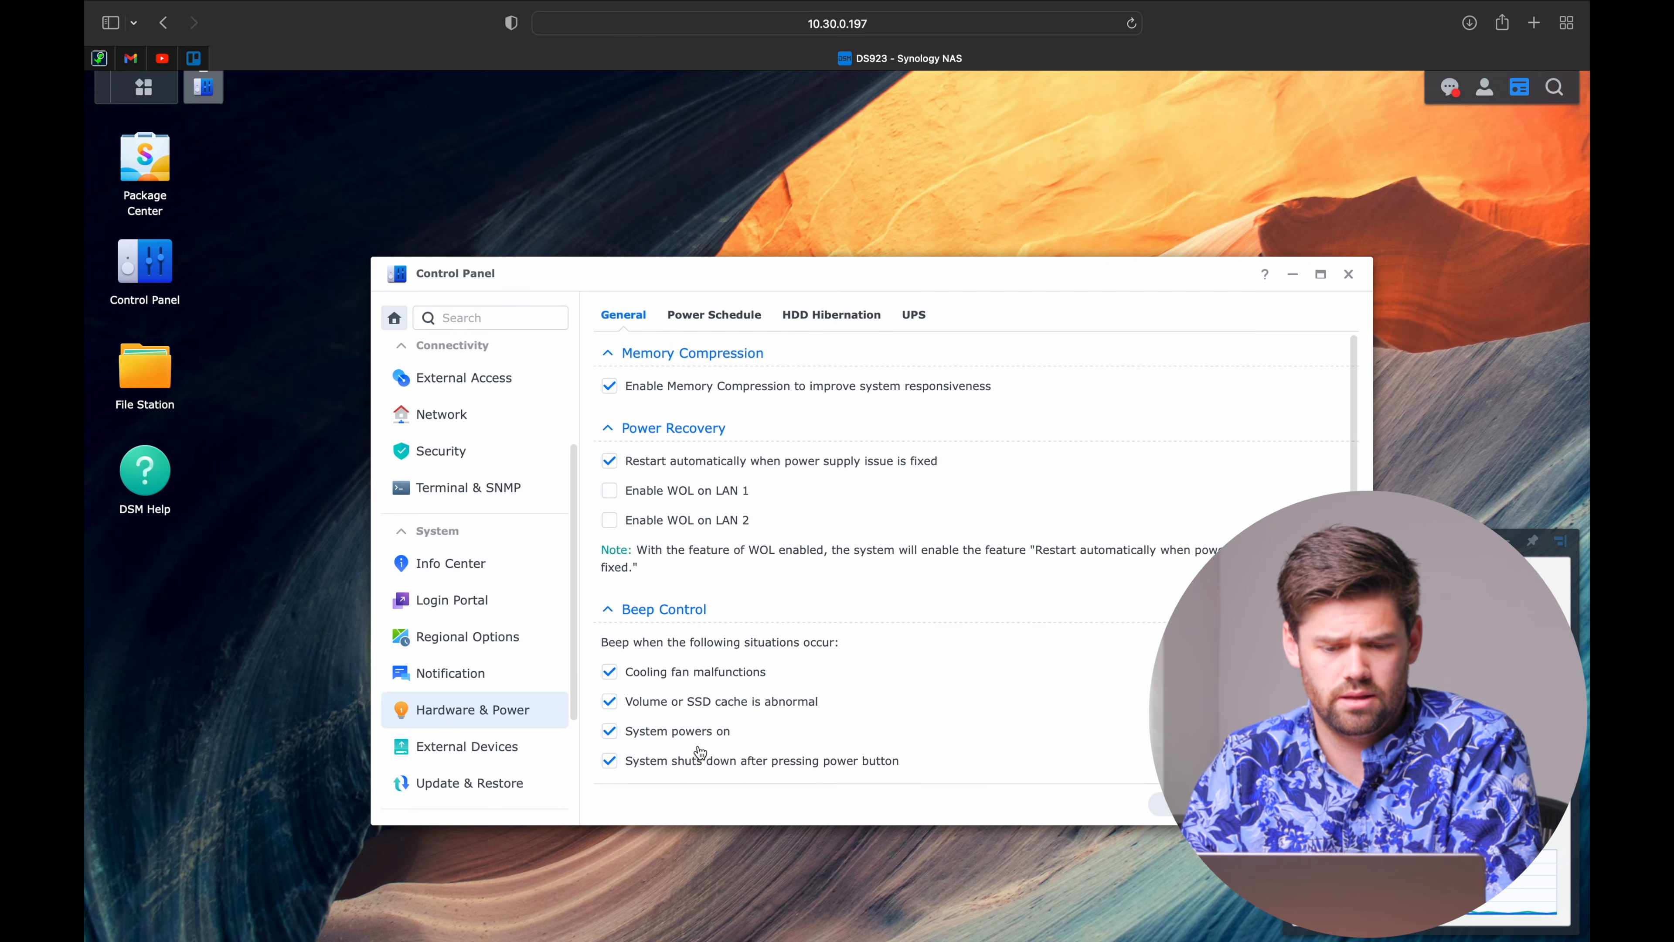
pyautogui.click(719, 322)
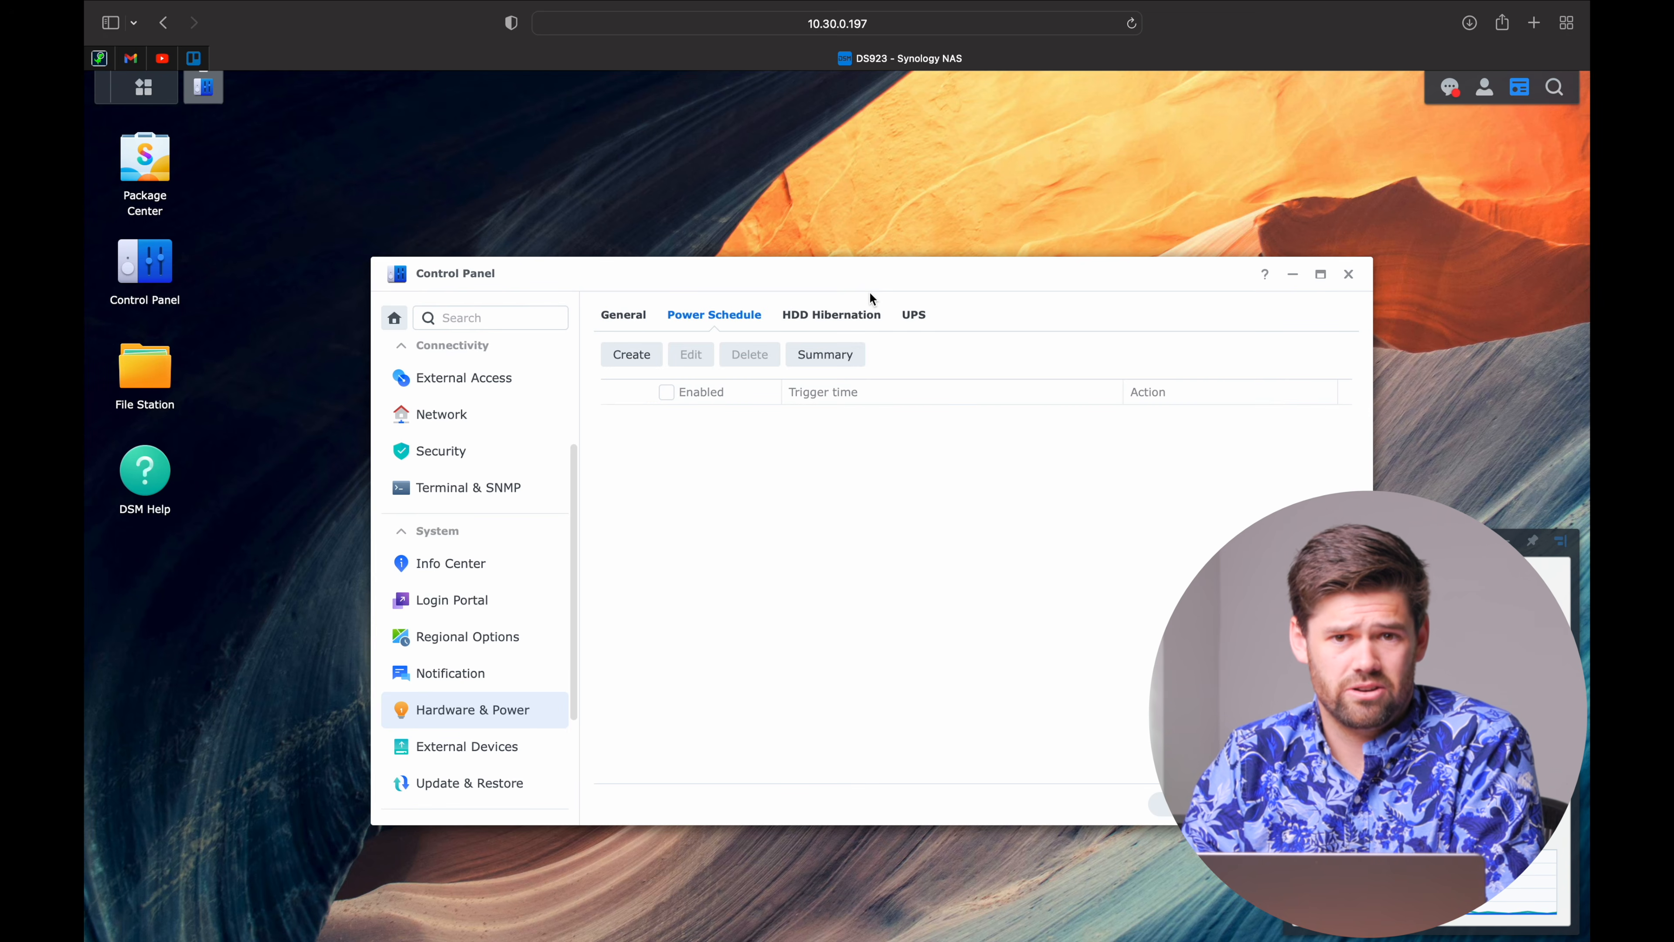
# Set internal drives to hibernate after 3 hours idle and disable advanced HDD hibernation.
pyautogui.click(861, 322)
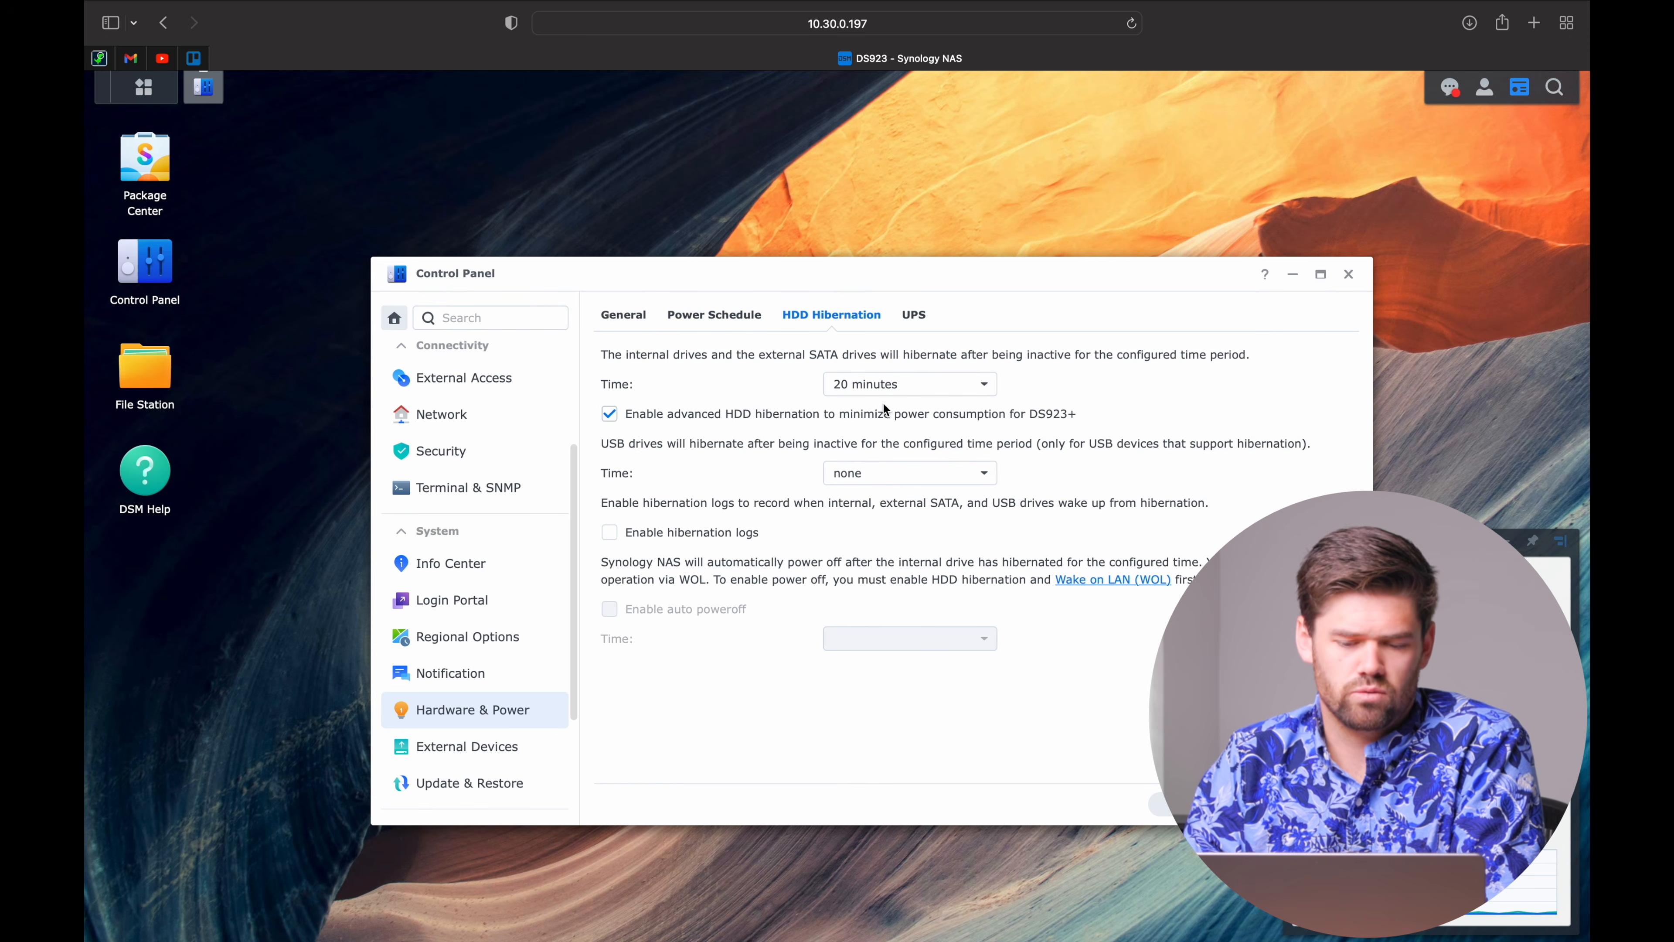
pyautogui.click(896, 385)
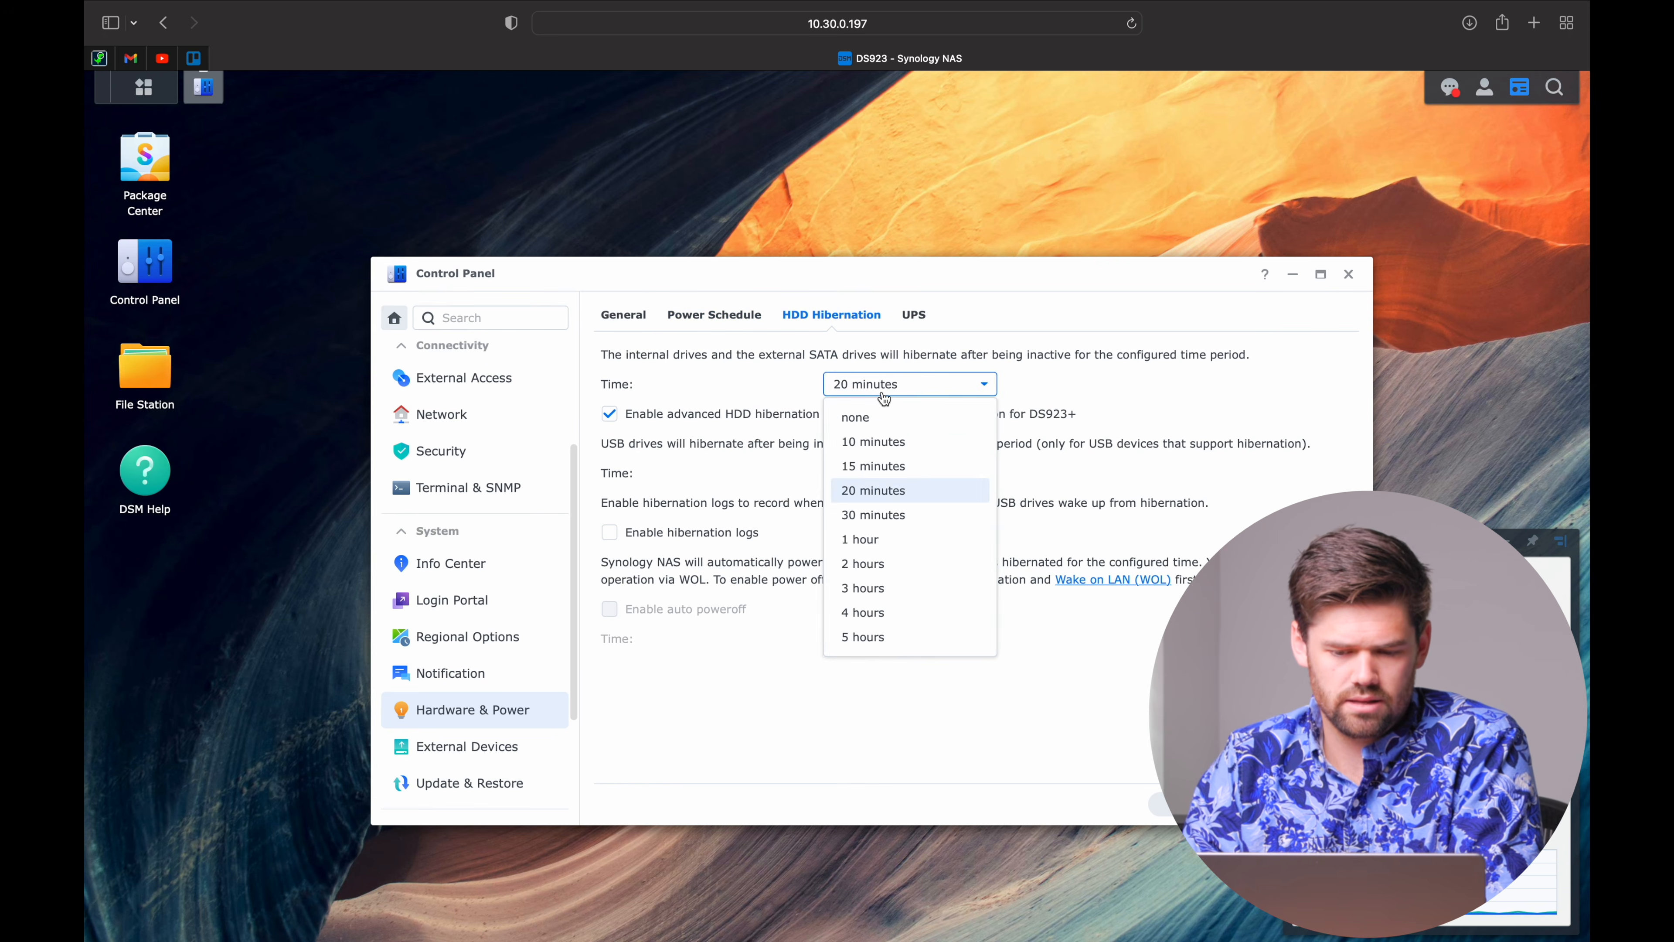
pyautogui.click(918, 587)
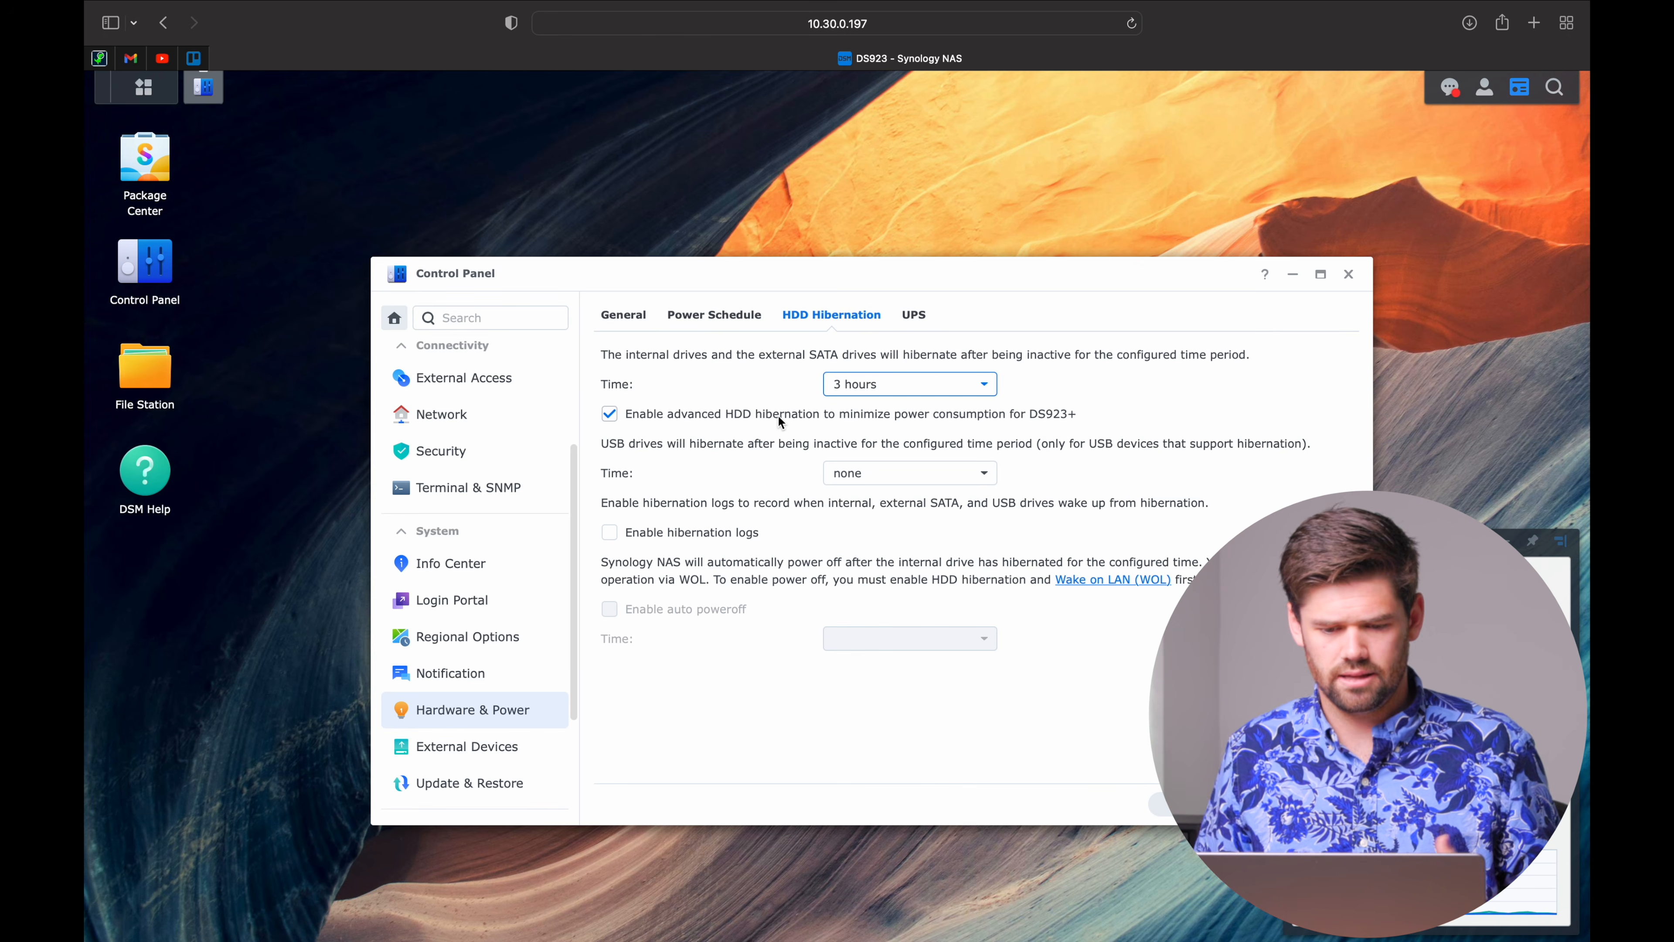
pyautogui.click(726, 414)
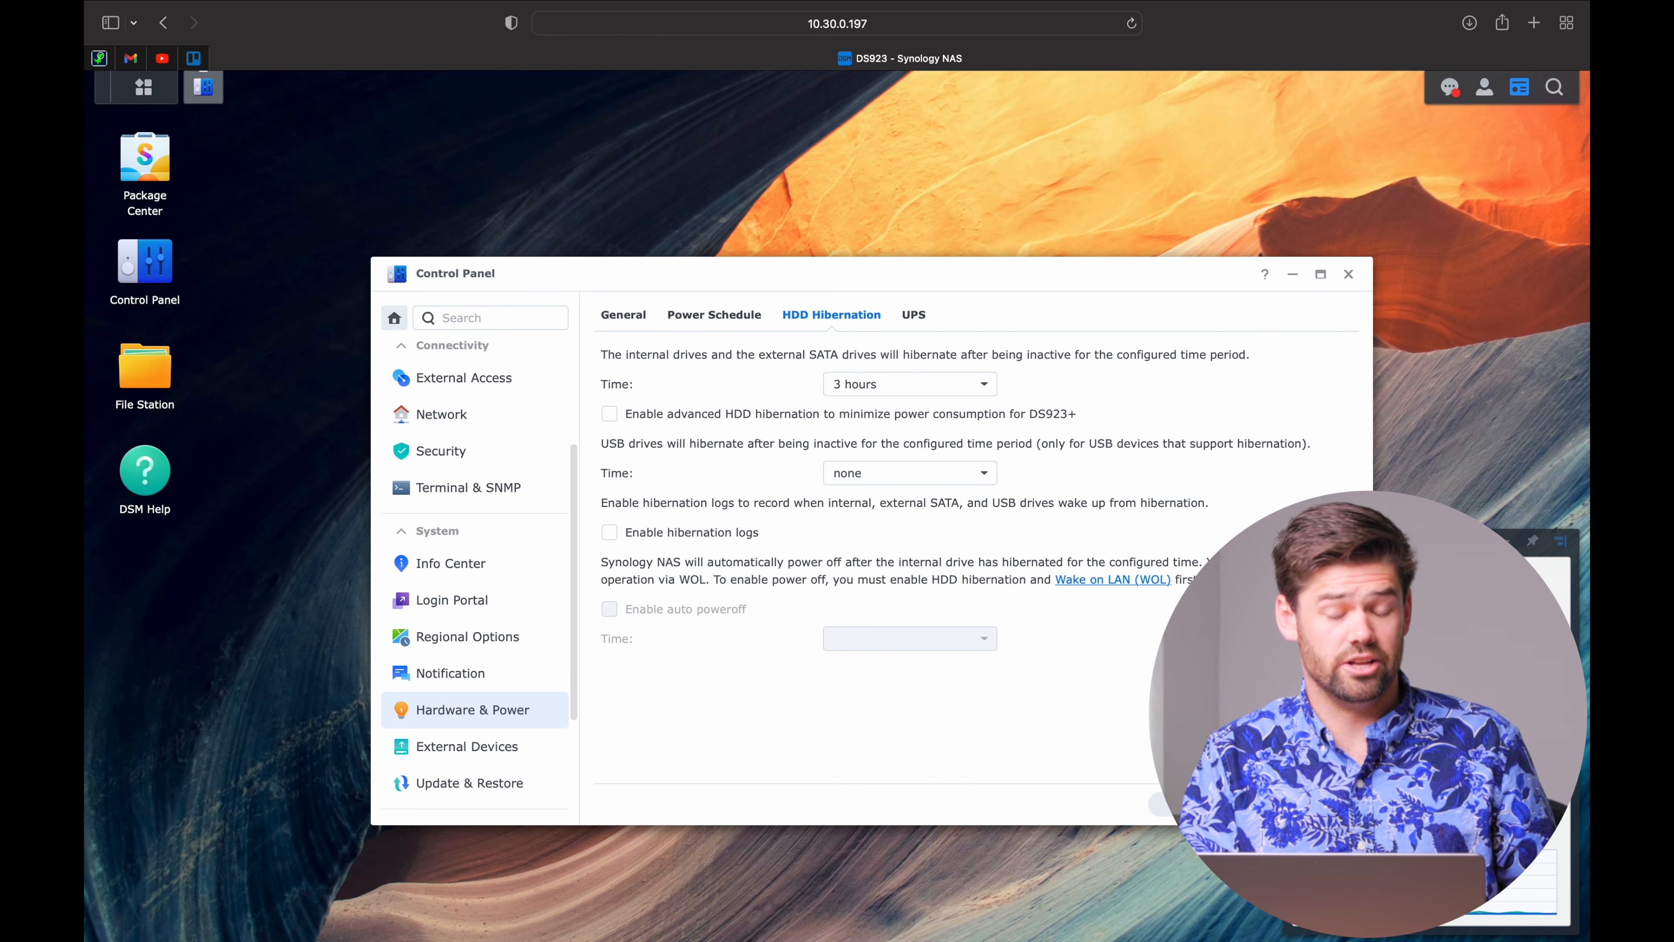
pyautogui.scroll(-5, 463, 657)
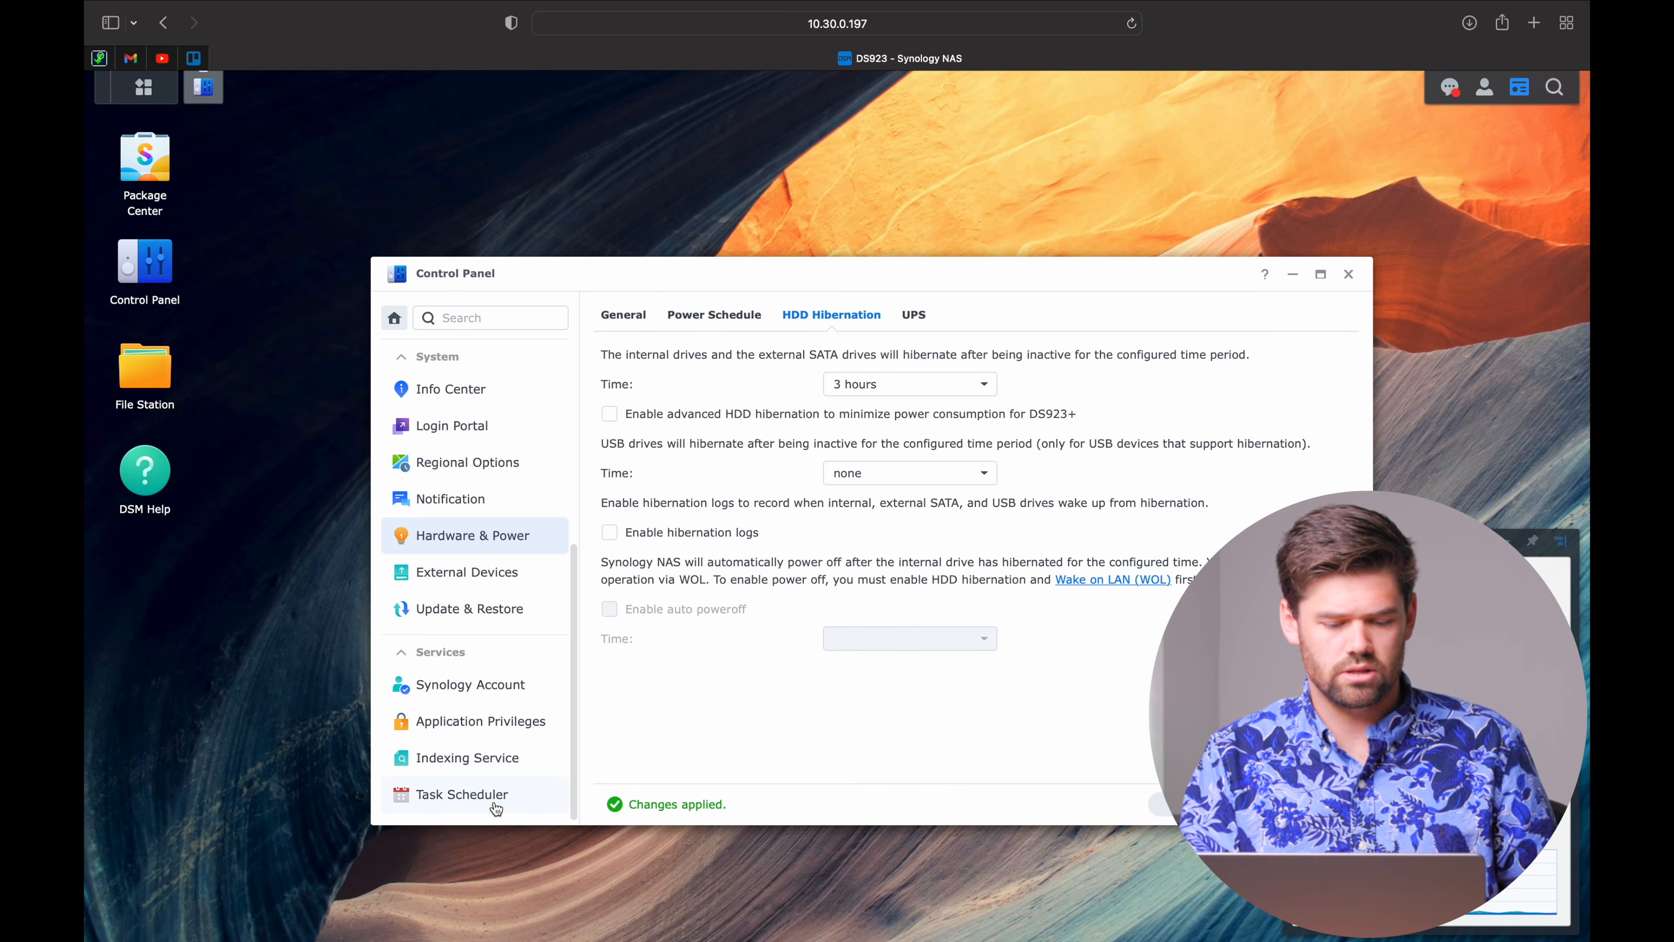
# In Task Scheduler, start a new scheduled Recycle Bin task named 'Empty Bin'.
pyautogui.click(515, 800)
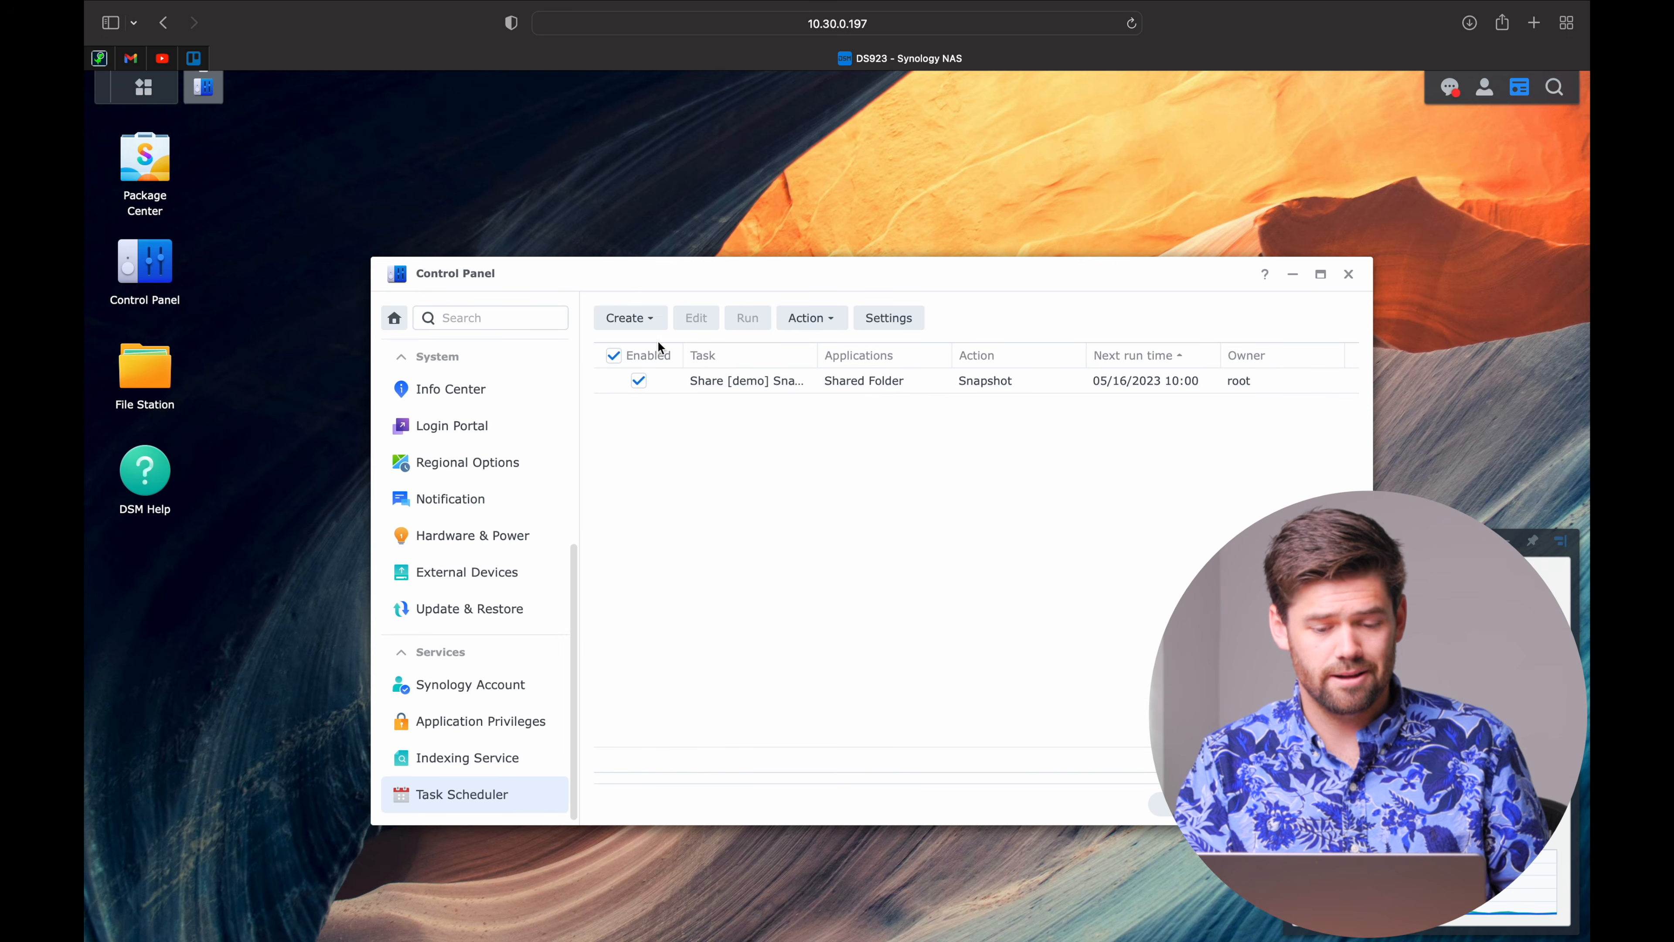
pyautogui.click(645, 321)
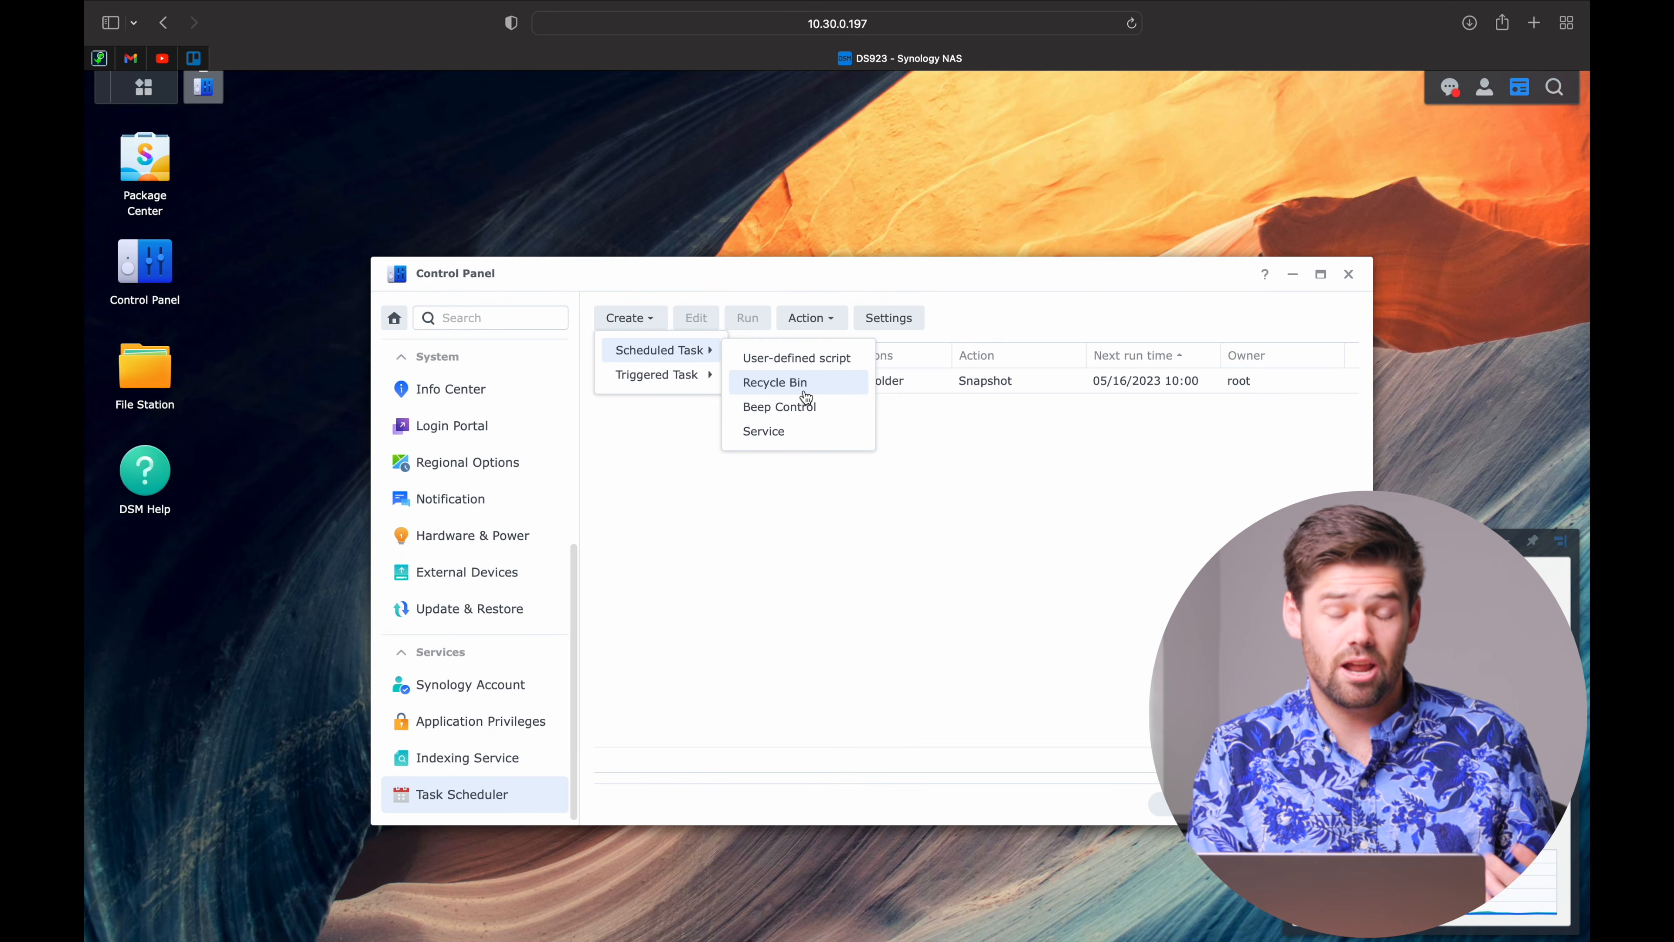
pyautogui.click(805, 395)
pyautogui.tripleClick(912, 426)
pyautogui.write('Empty Bin')
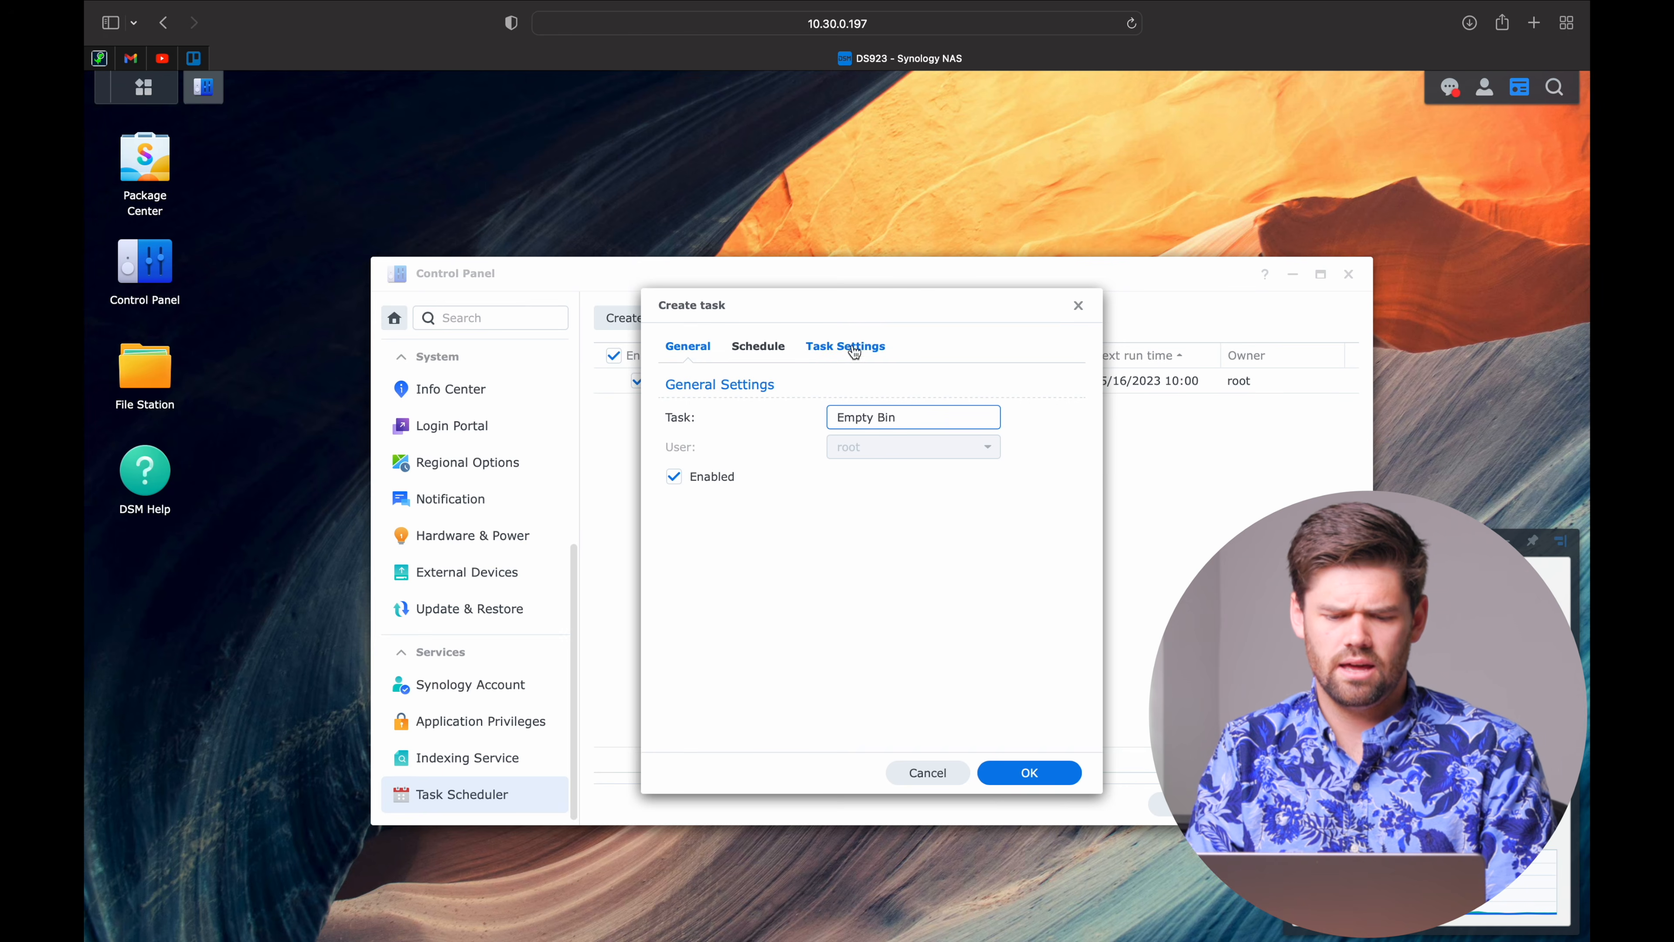
# Keep deleted files for 3 days, save the task, and decline enabling Recycle Bin everywhere.
pyautogui.click(758, 345)
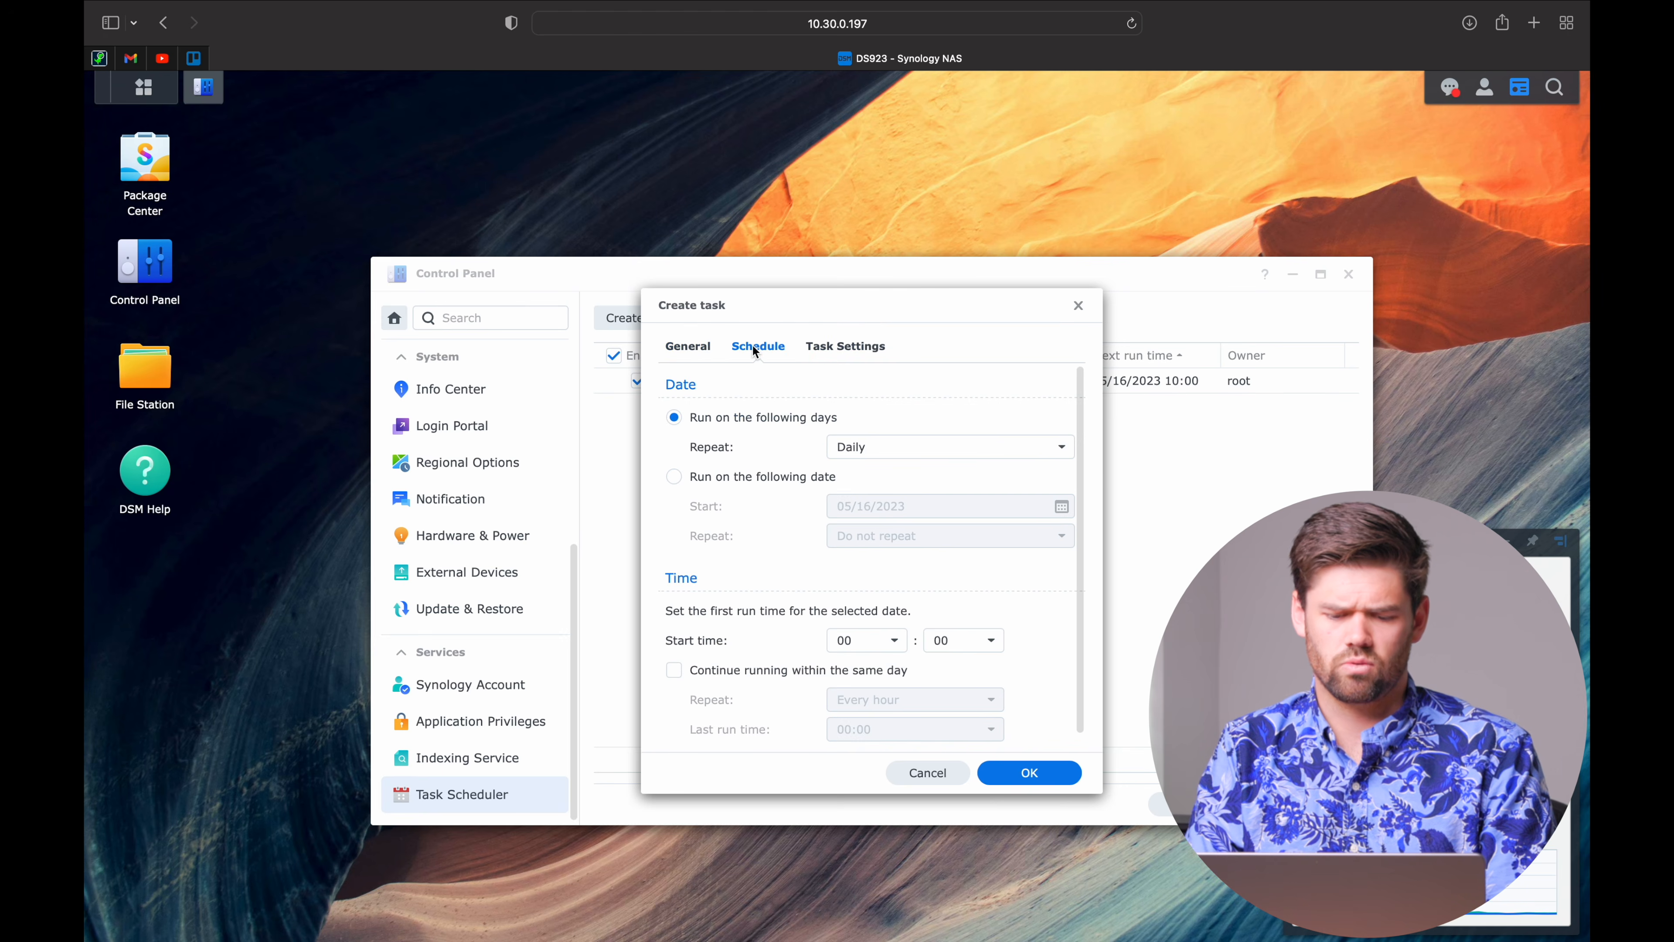
pyautogui.click(836, 346)
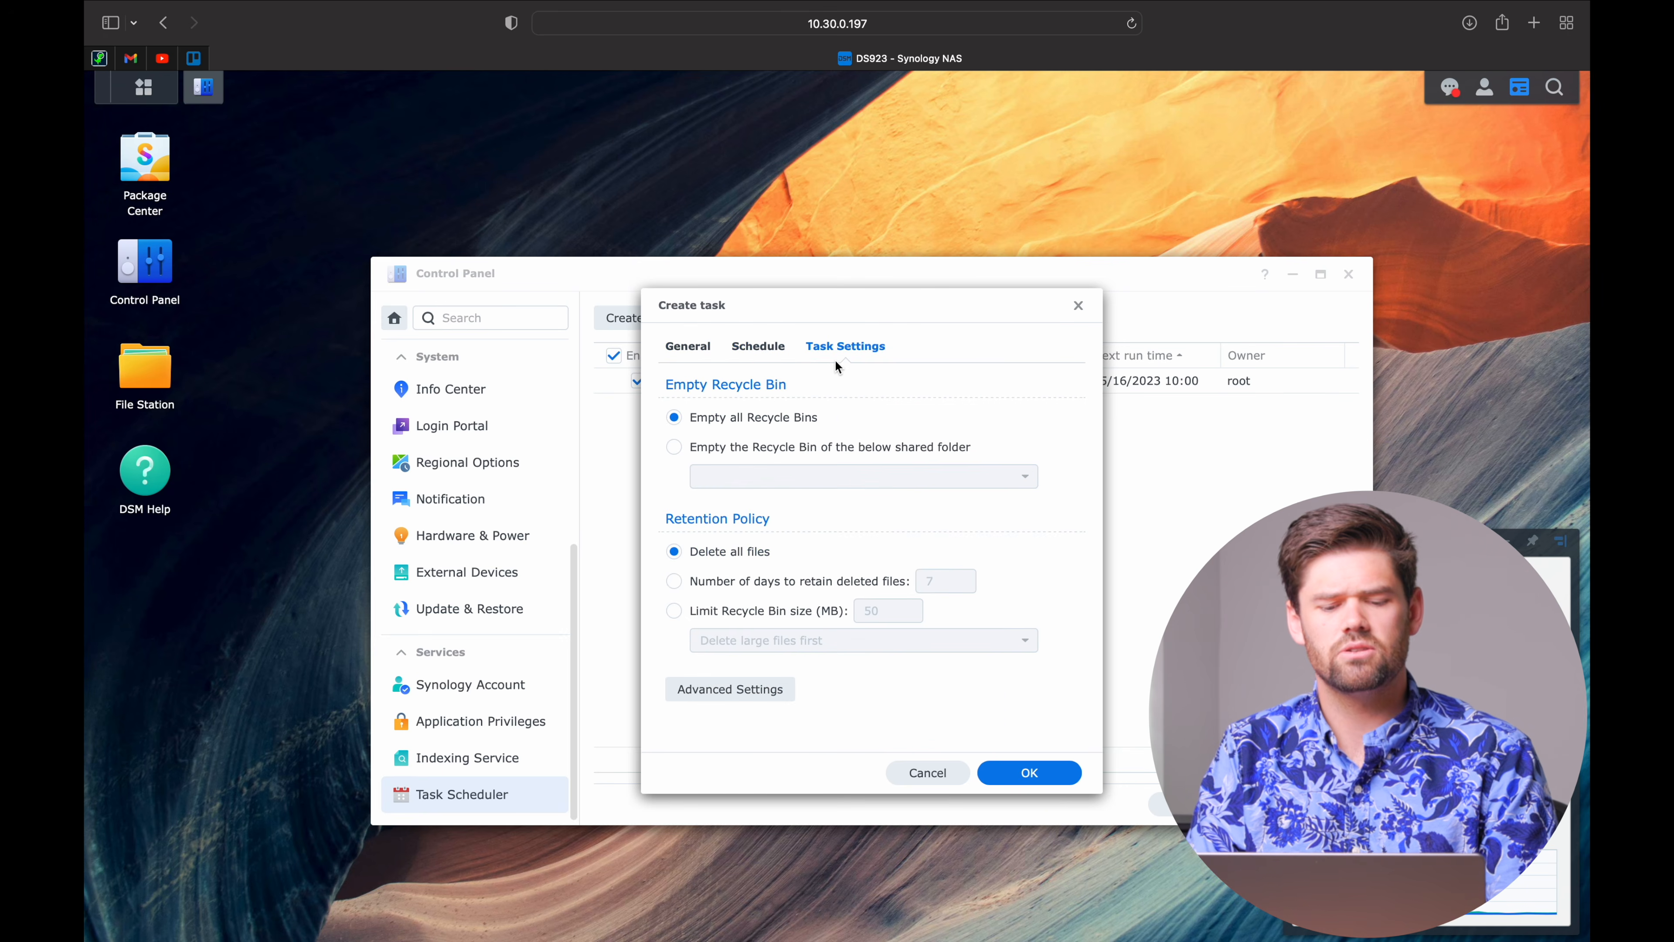
pyautogui.click(792, 581)
pyautogui.doubleClick(931, 581)
pyautogui.write('3')
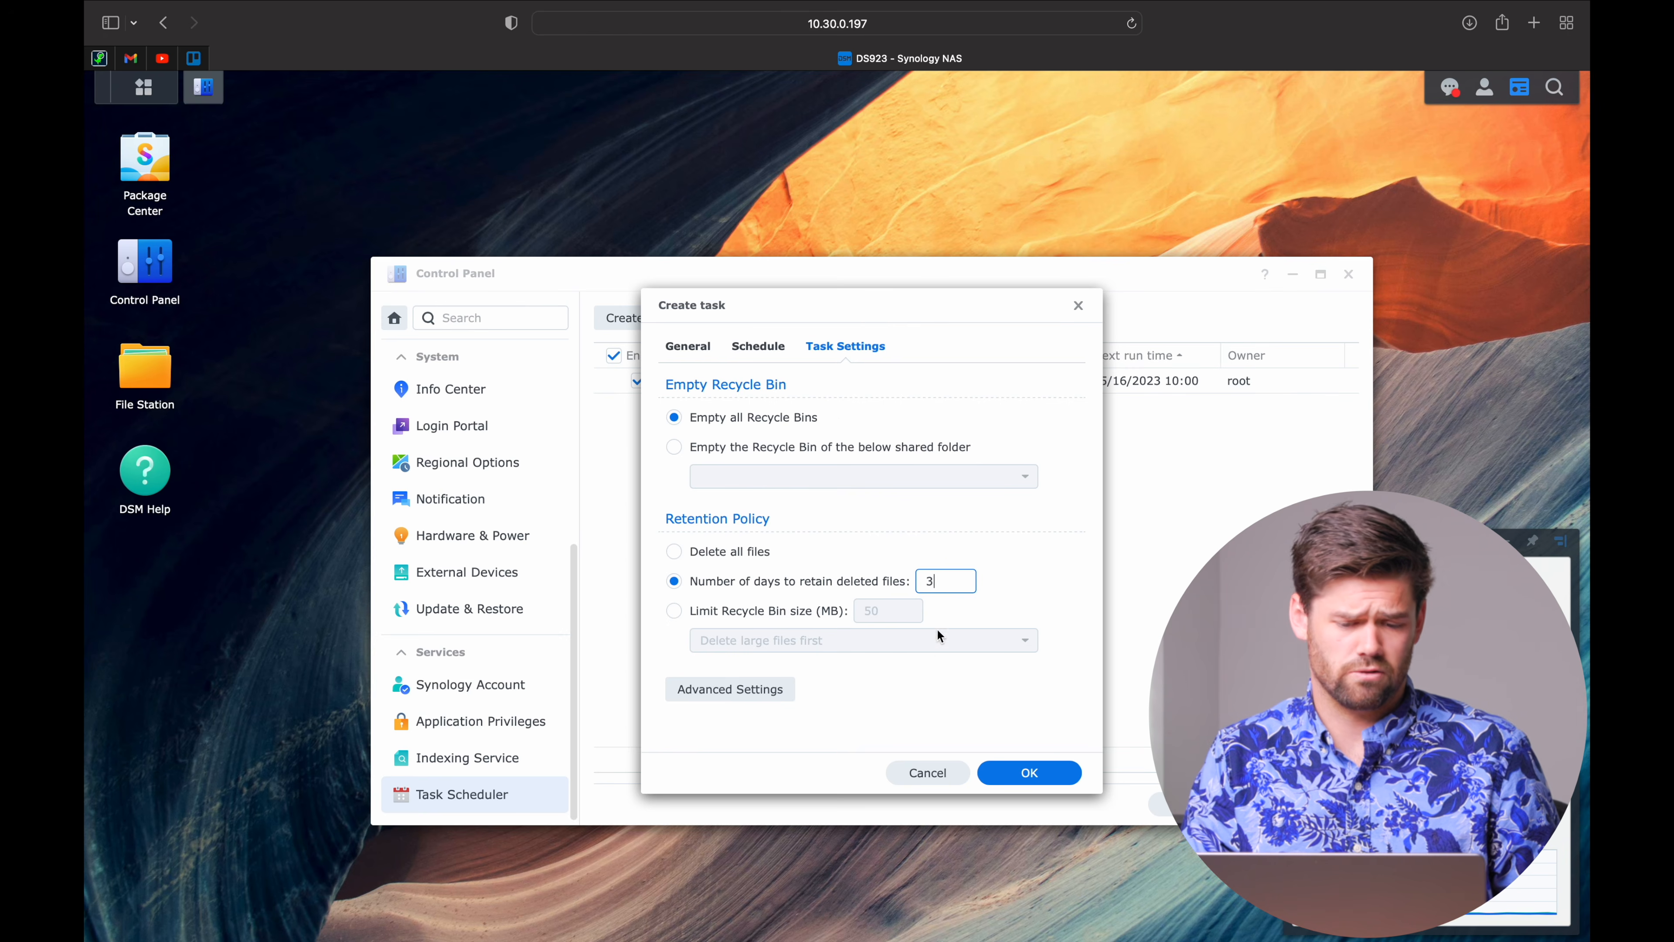
pyautogui.click(1030, 773)
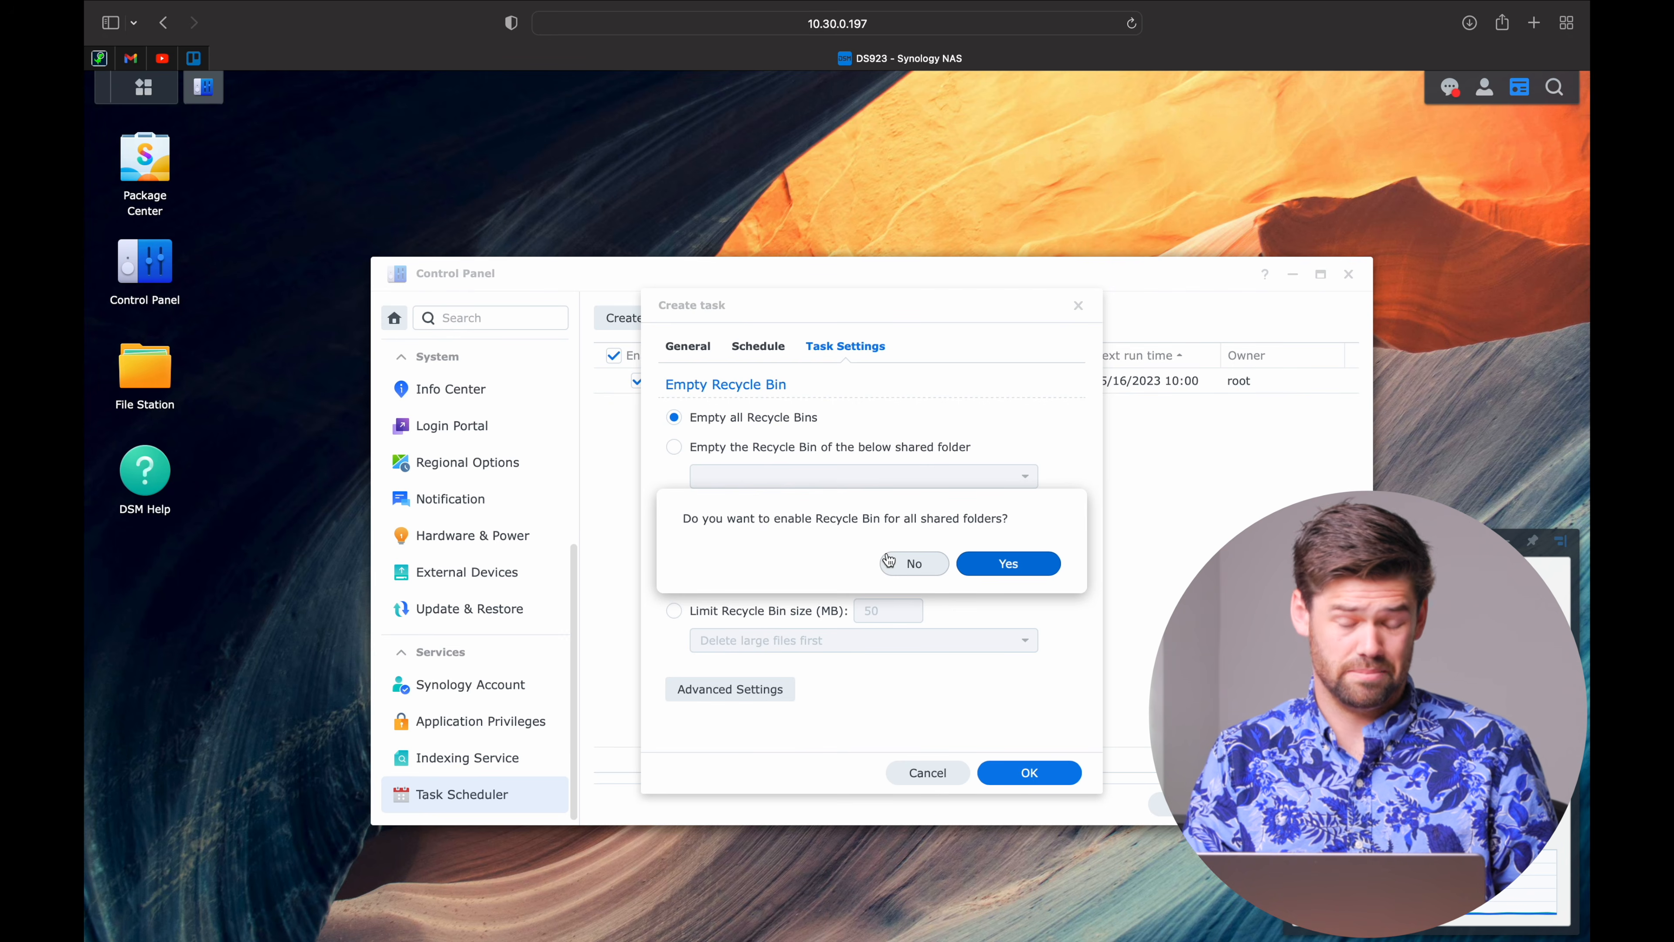
pyautogui.click(923, 565)
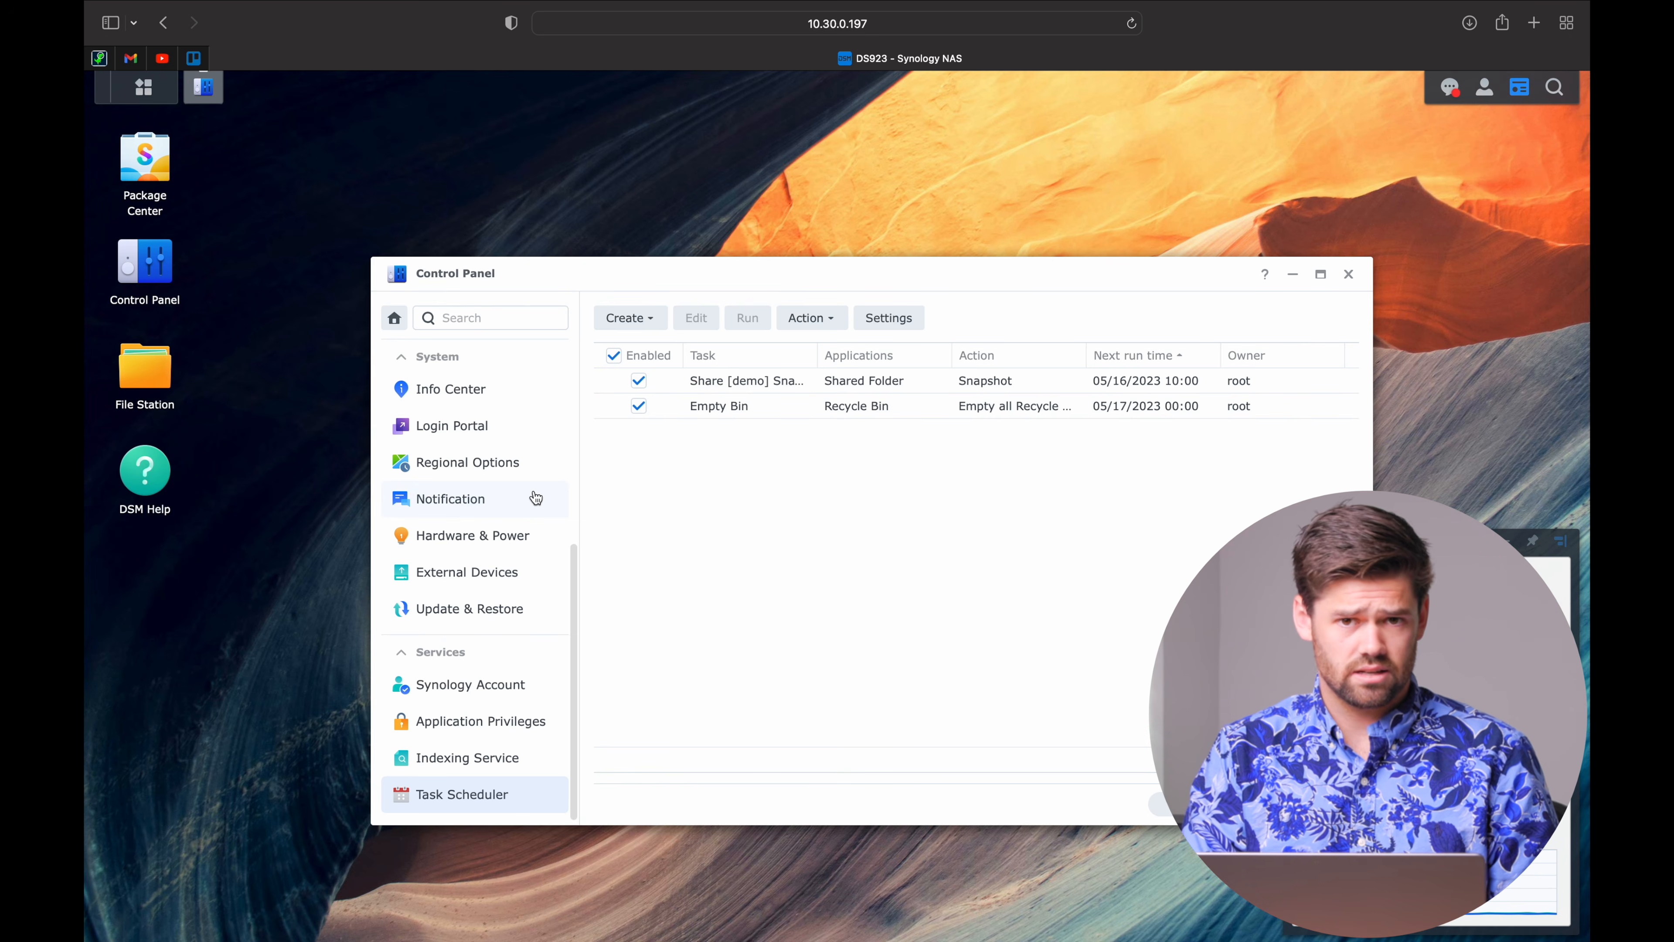
# Start a new user in User & Group, entering a username and a generated random password.
pyautogui.scroll(6, 535, 498)
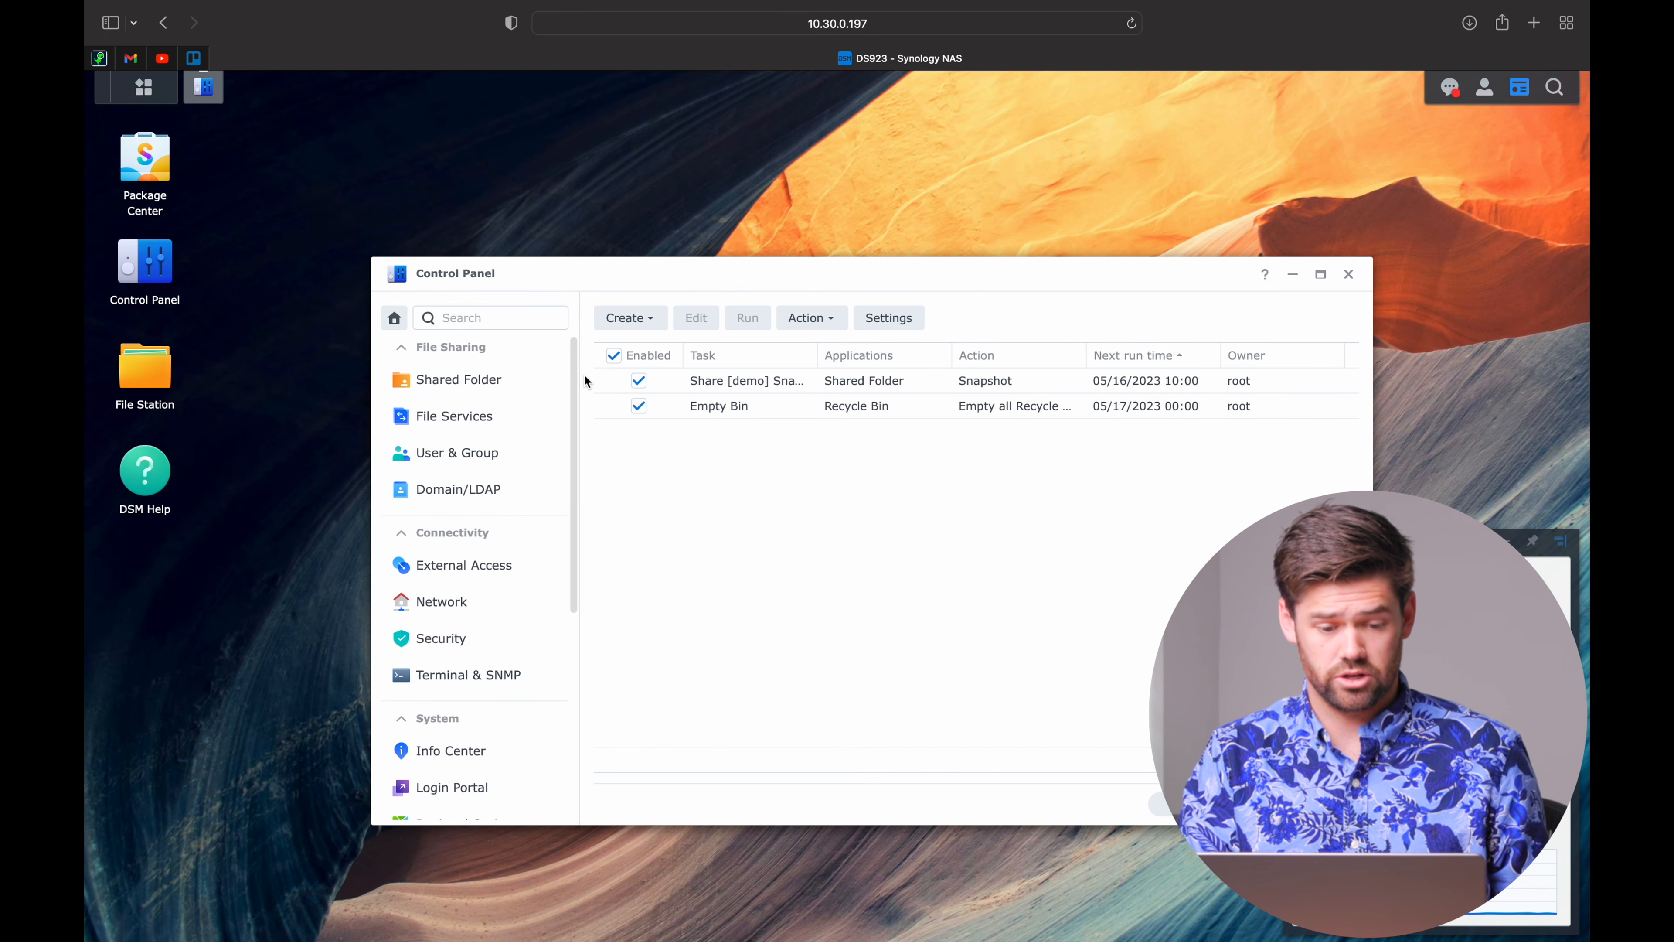
pyautogui.click(486, 464)
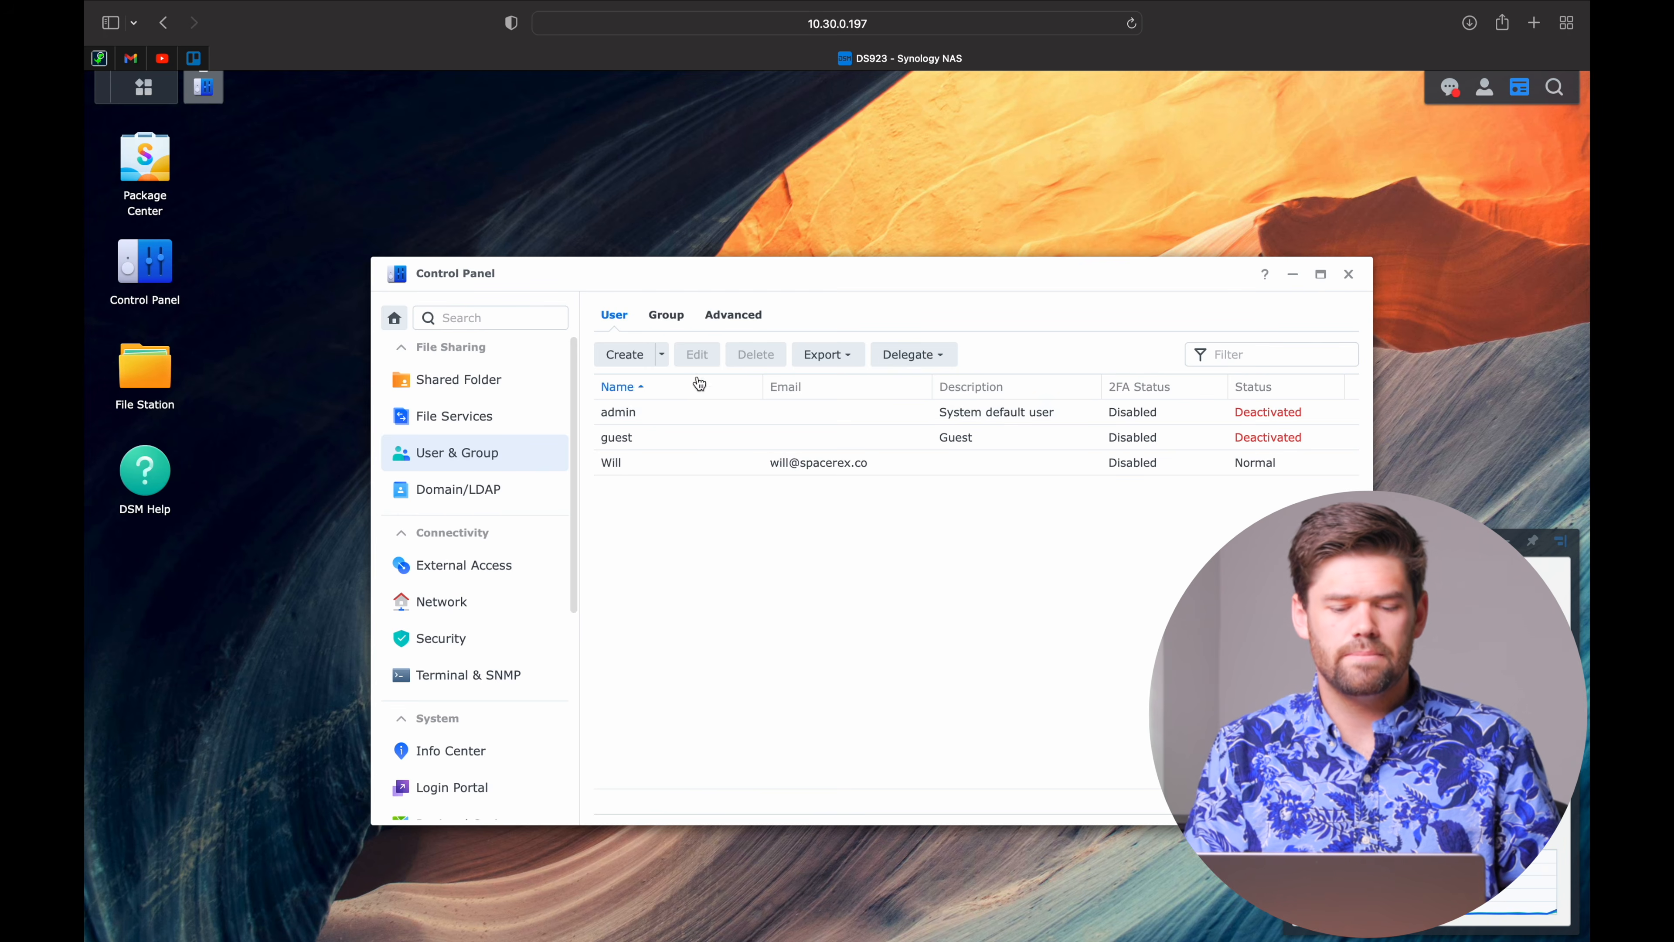
pyautogui.click(642, 360)
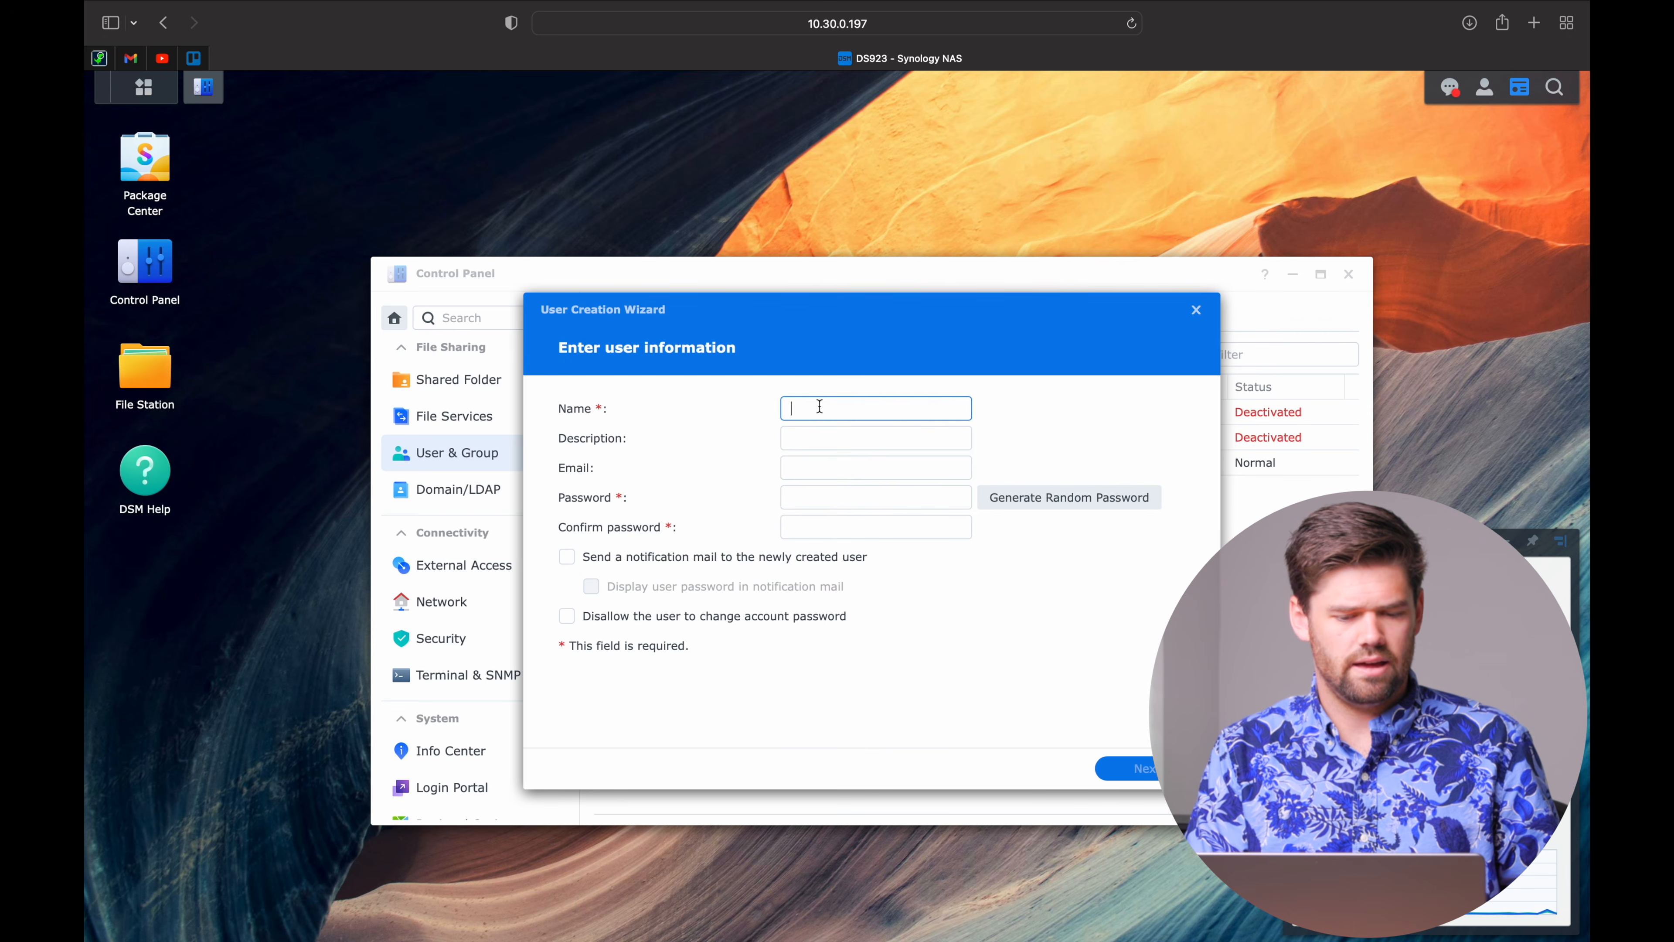
pyautogui.write('Tim')
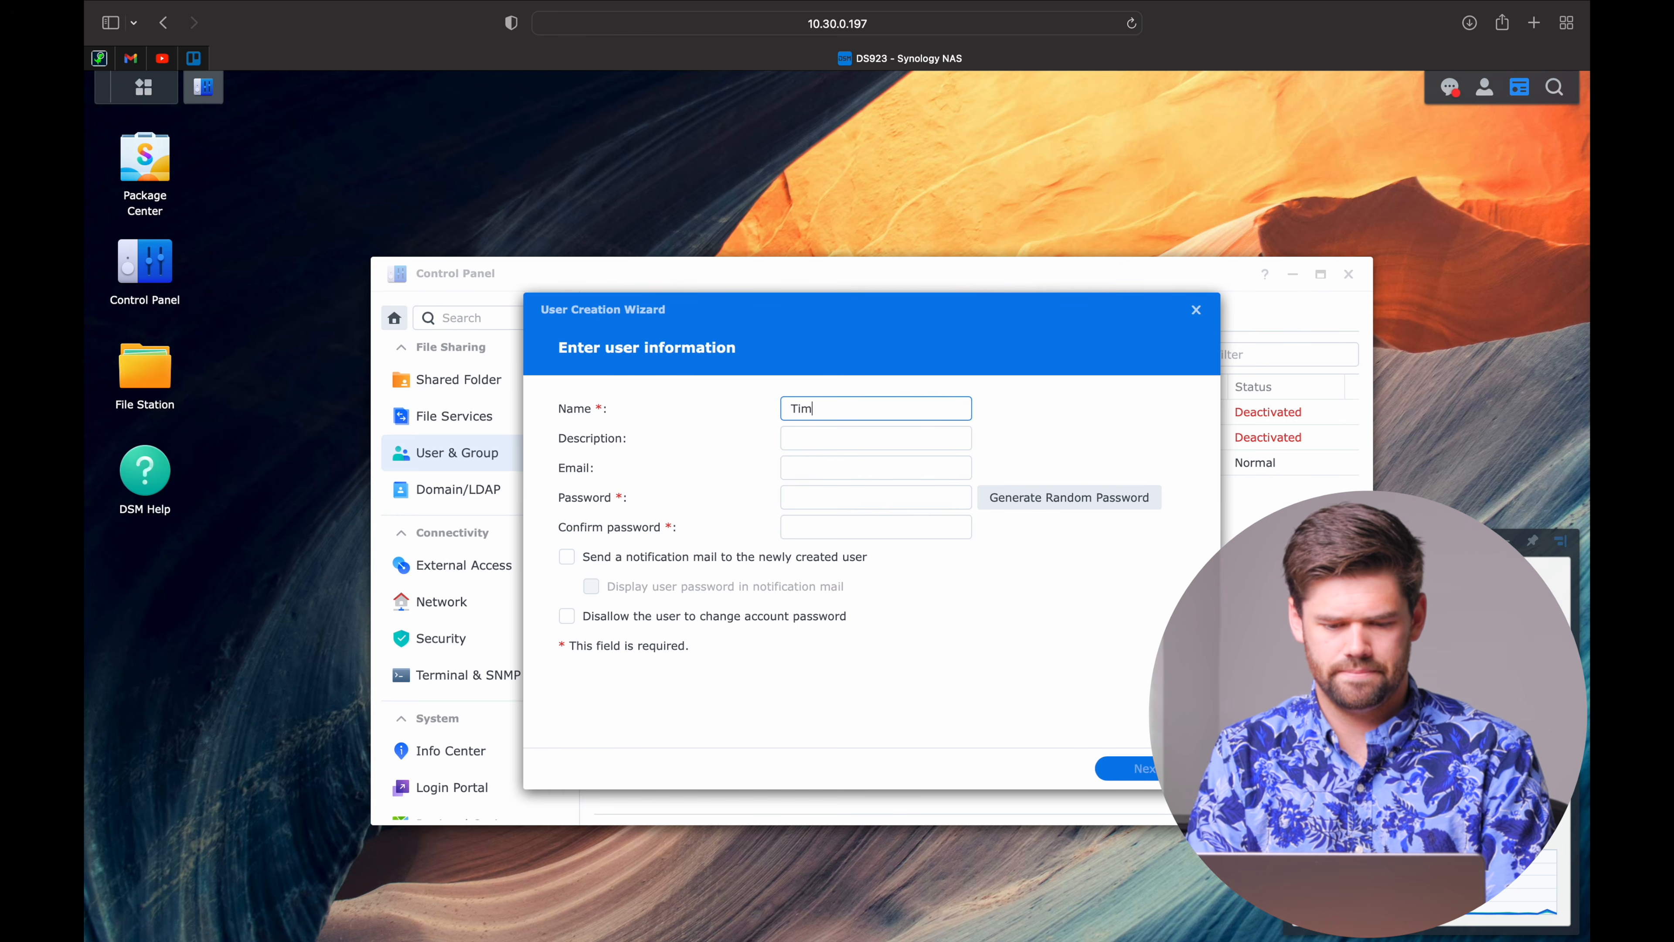
pyautogui.click(1032, 500)
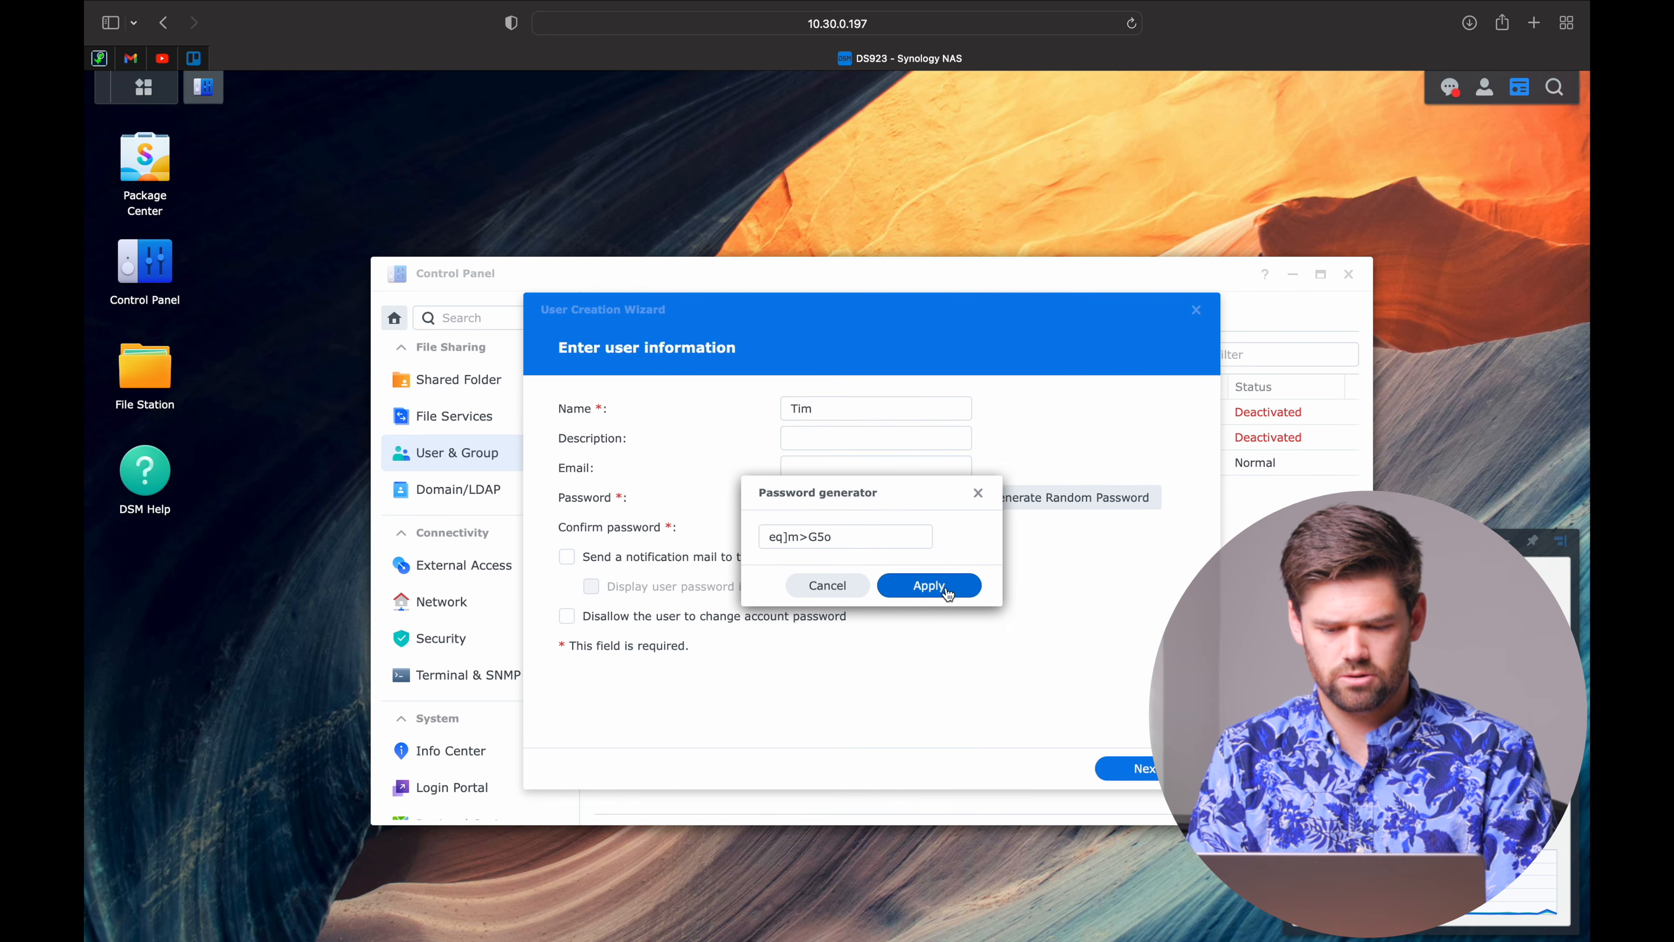
pyautogui.click(926, 586)
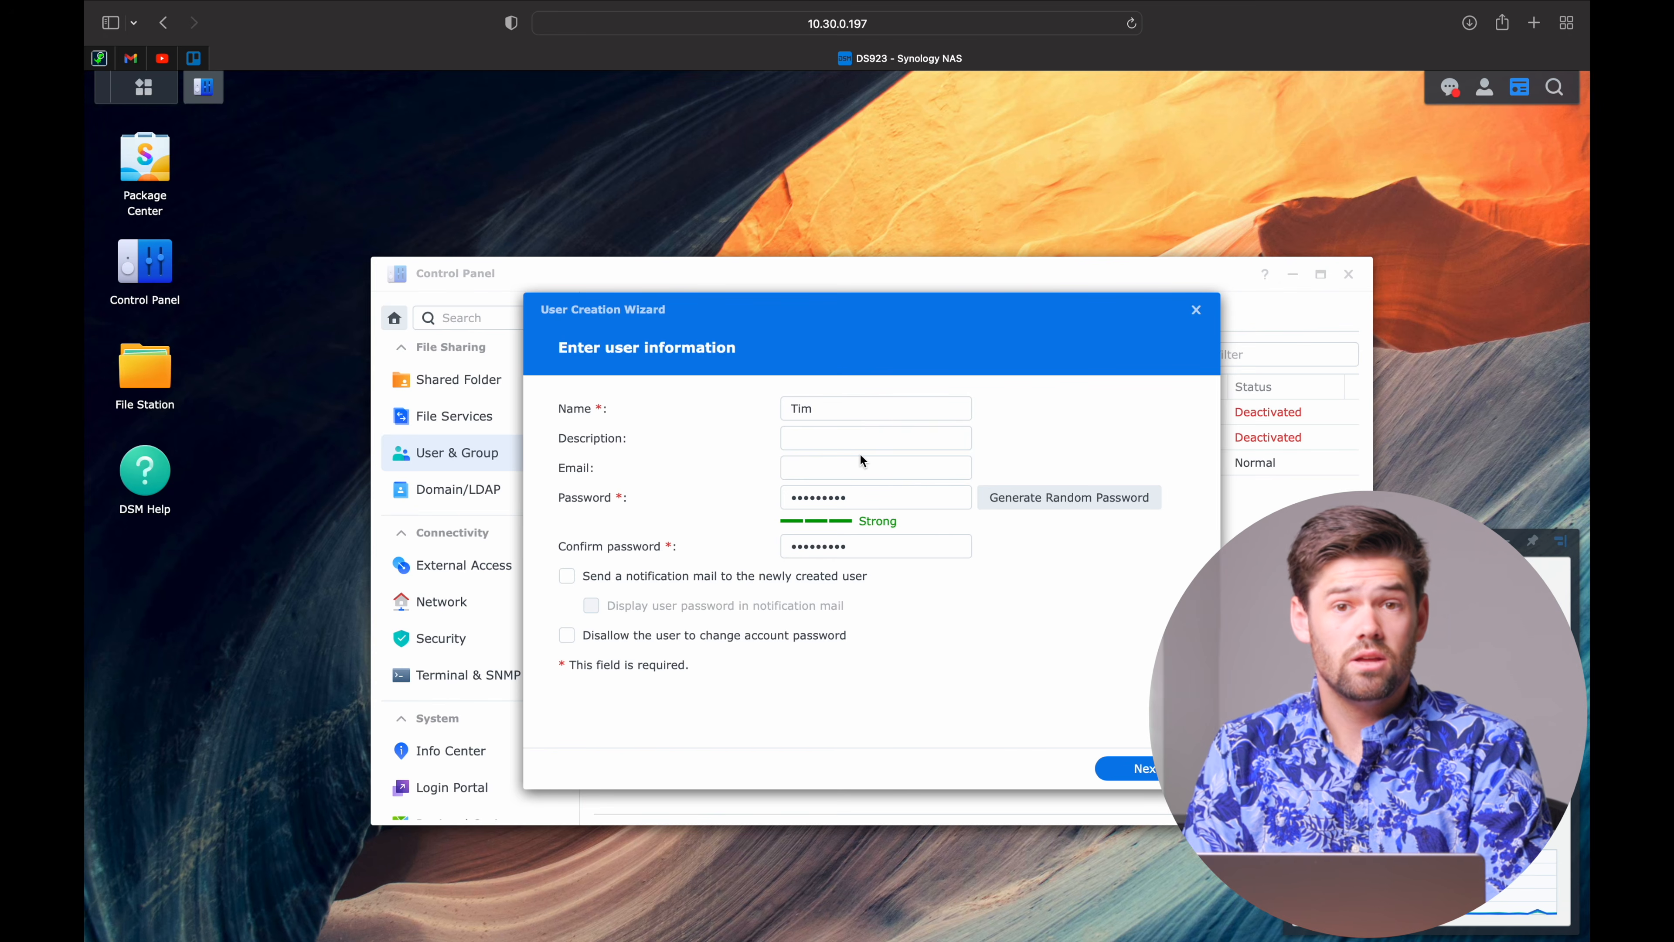
# Keep the default groups and give the new user Read/Write access to demo.
pyautogui.click(1137, 768)
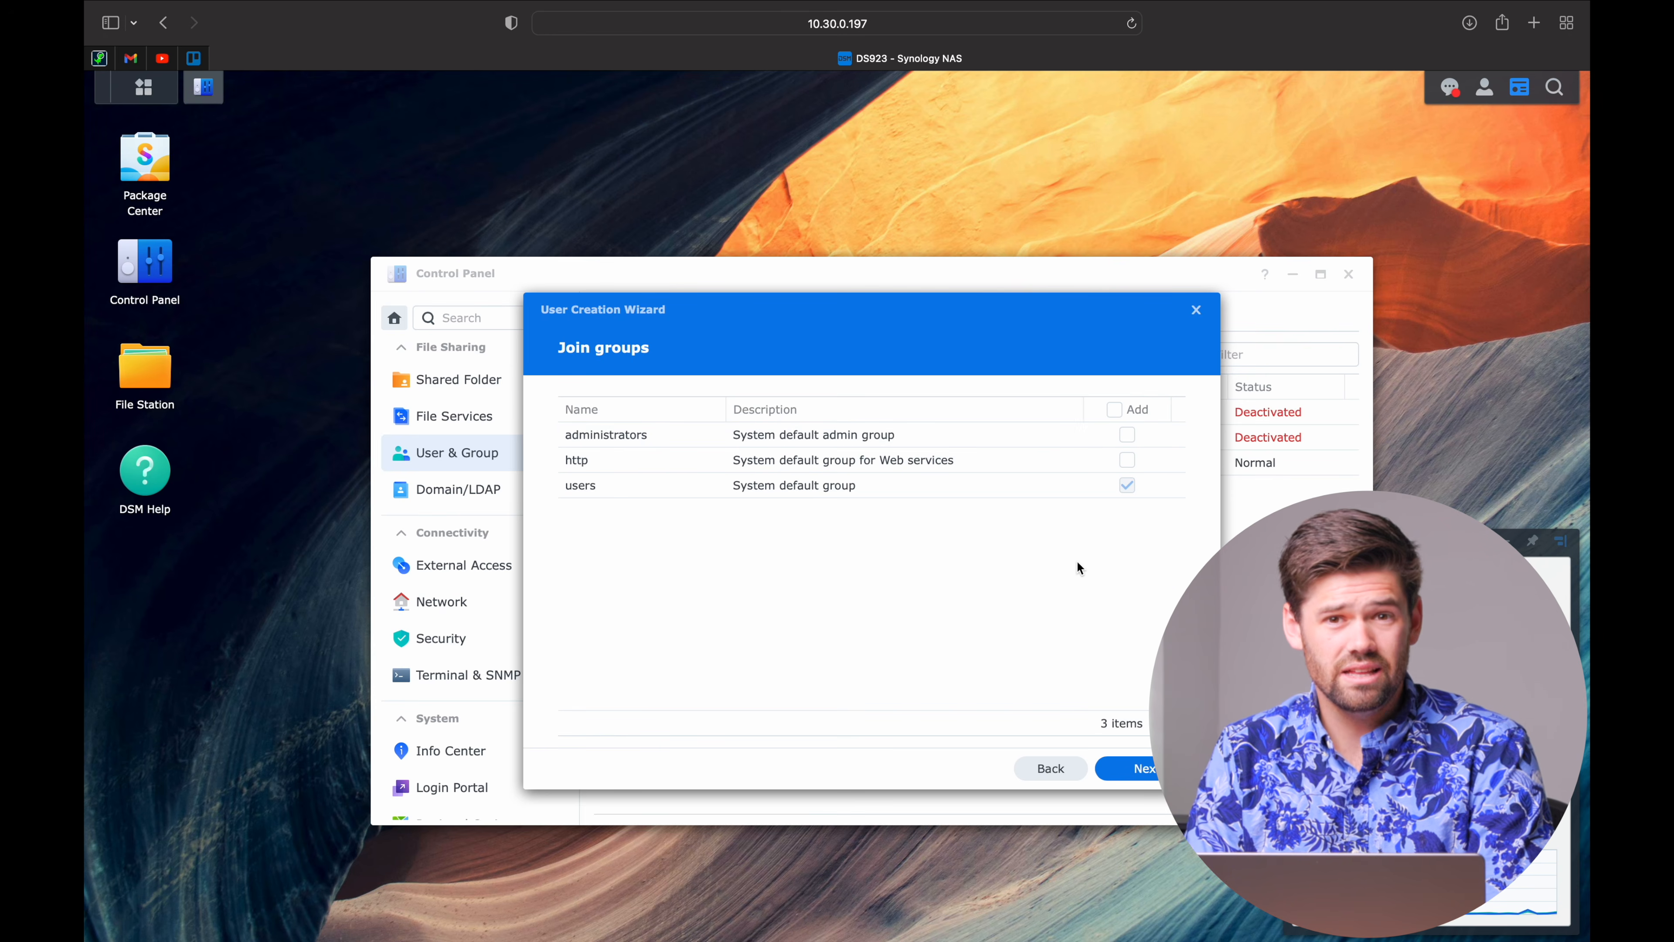
pyautogui.click(1144, 769)
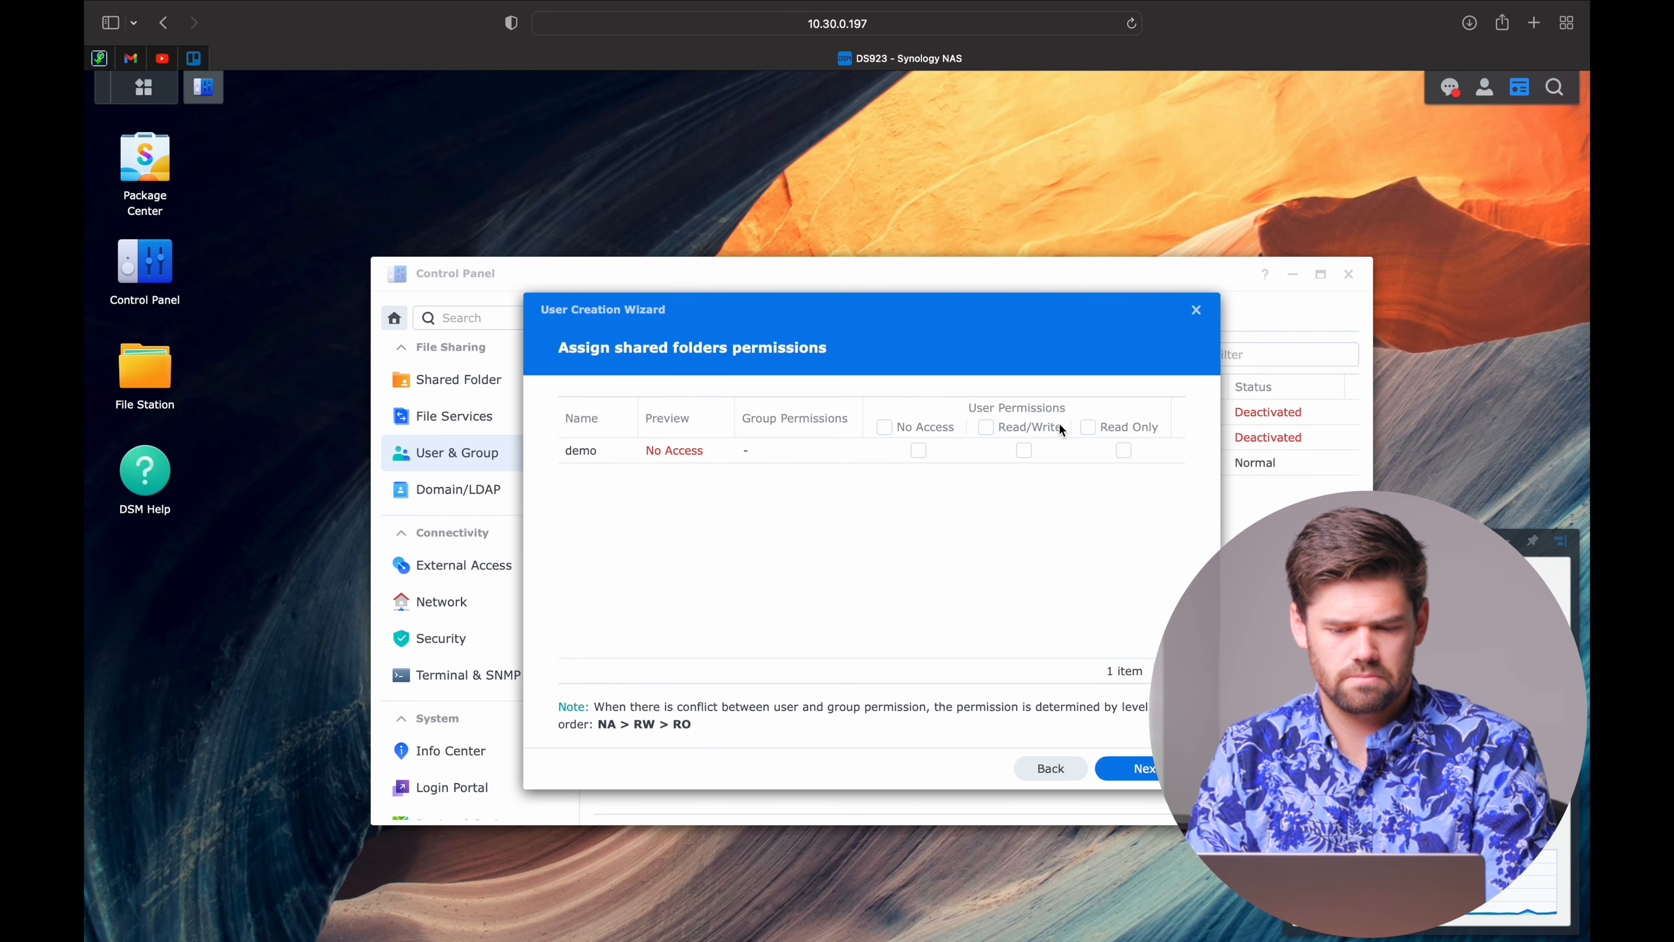
pyautogui.click(1025, 451)
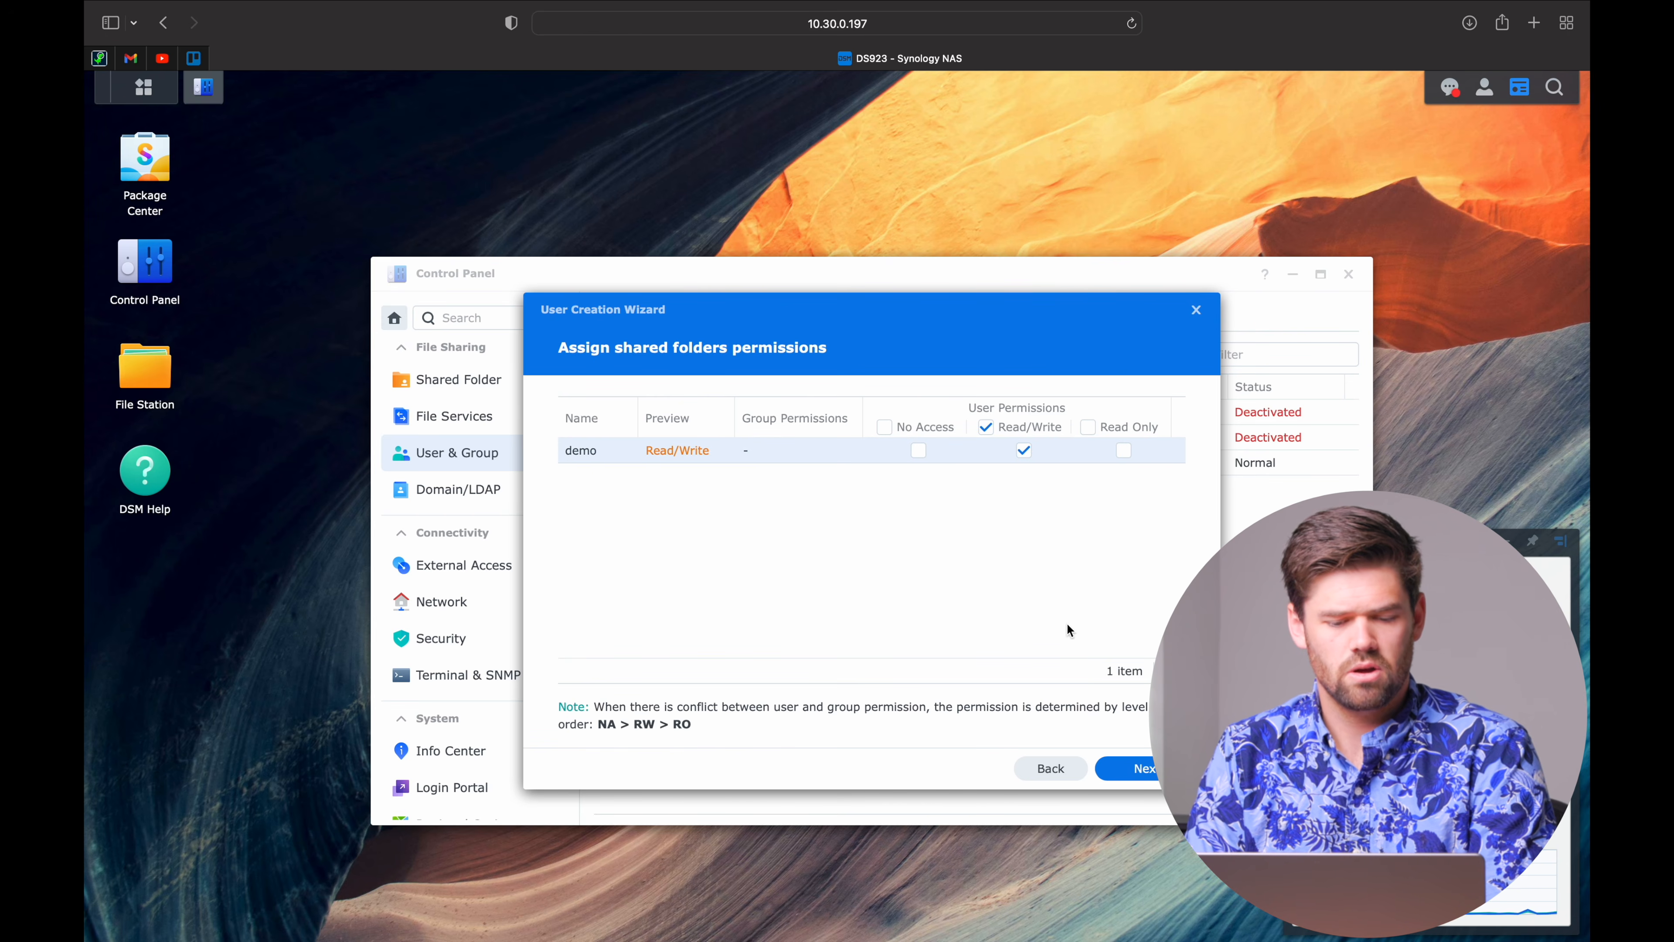
pyautogui.click(1122, 452)
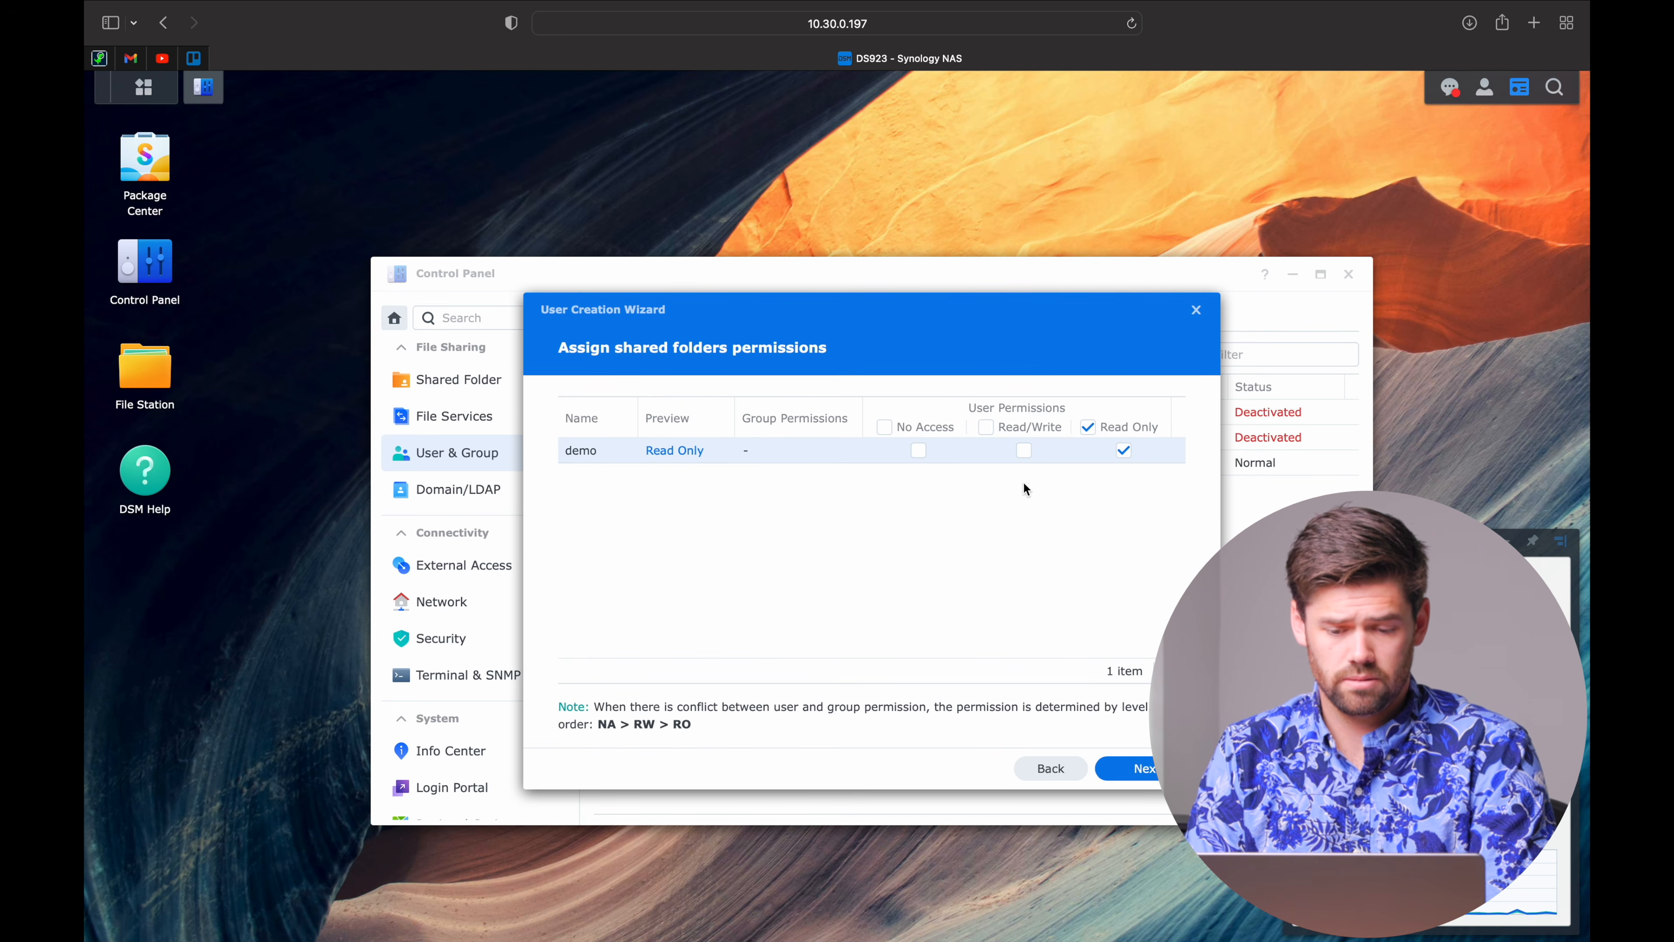
pyautogui.click(1024, 452)
pyautogui.click(1024, 453)
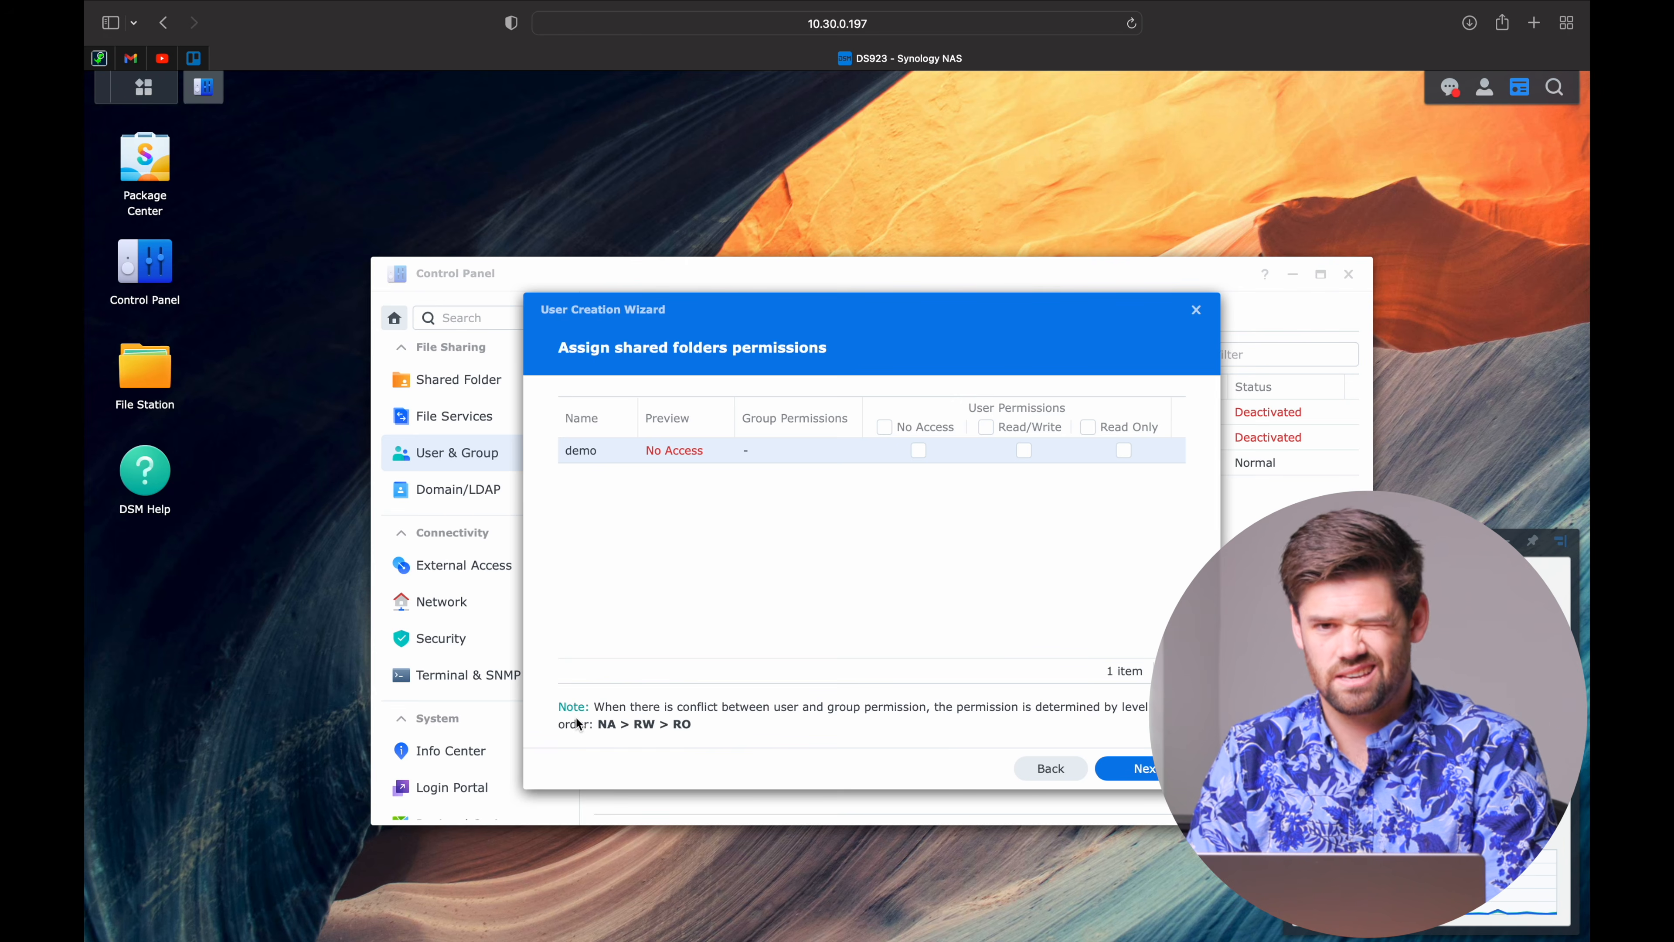
pyautogui.click(1024, 453)
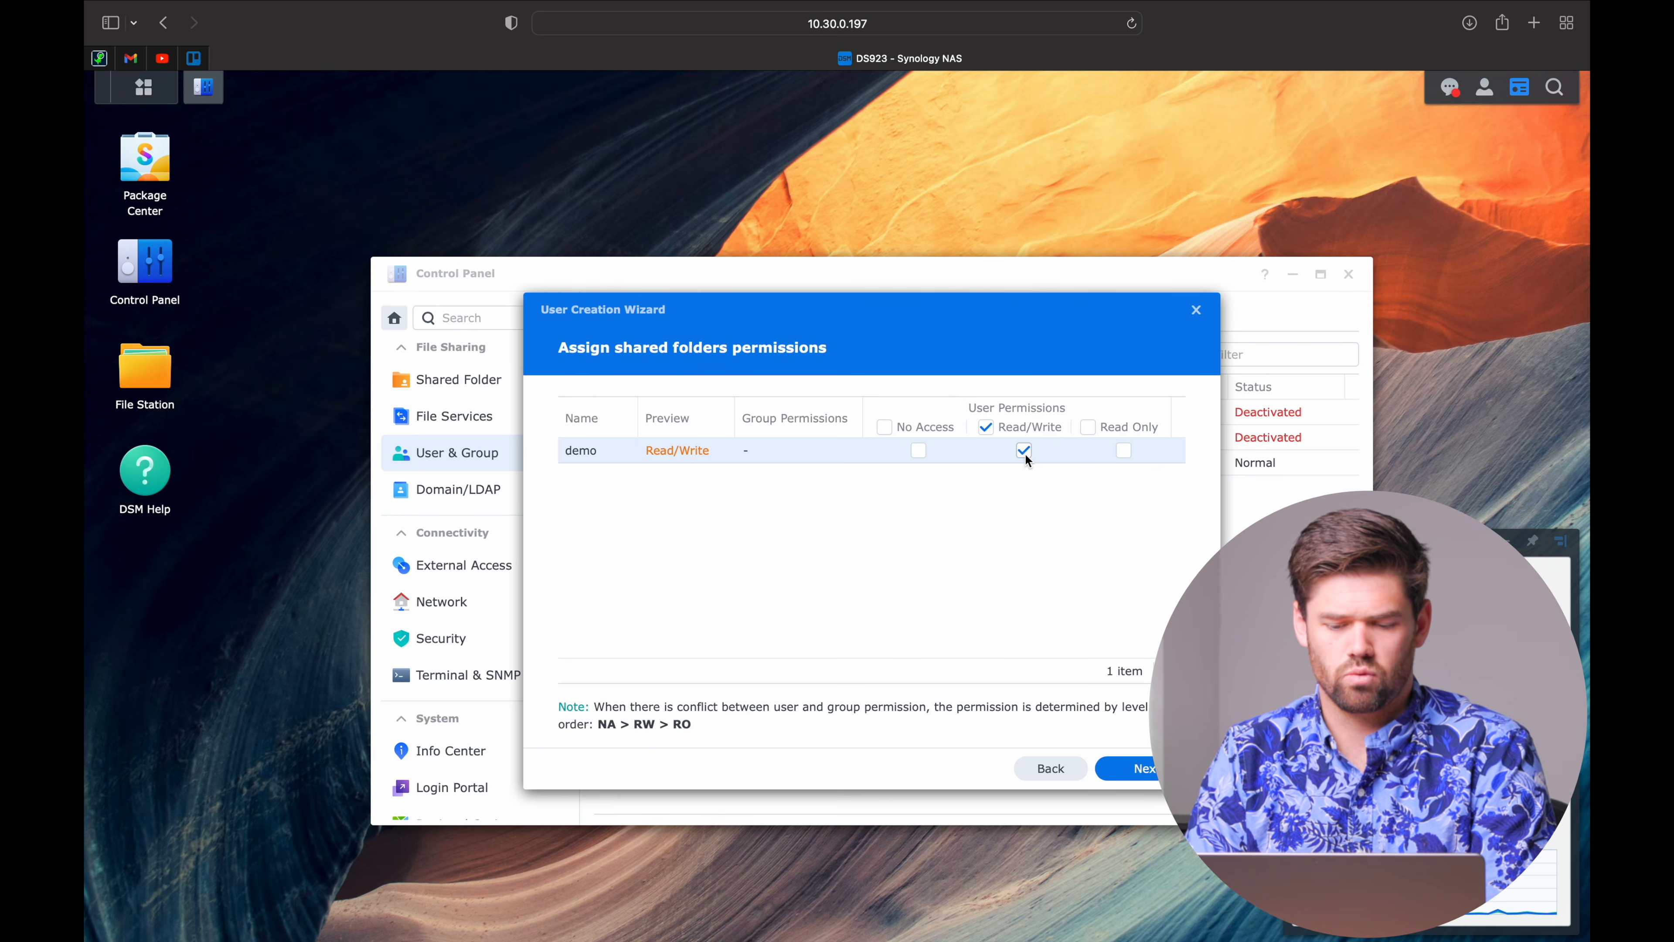
# Skip the quota, application and speed limit steps and save the new user.
pyautogui.click(1150, 773)
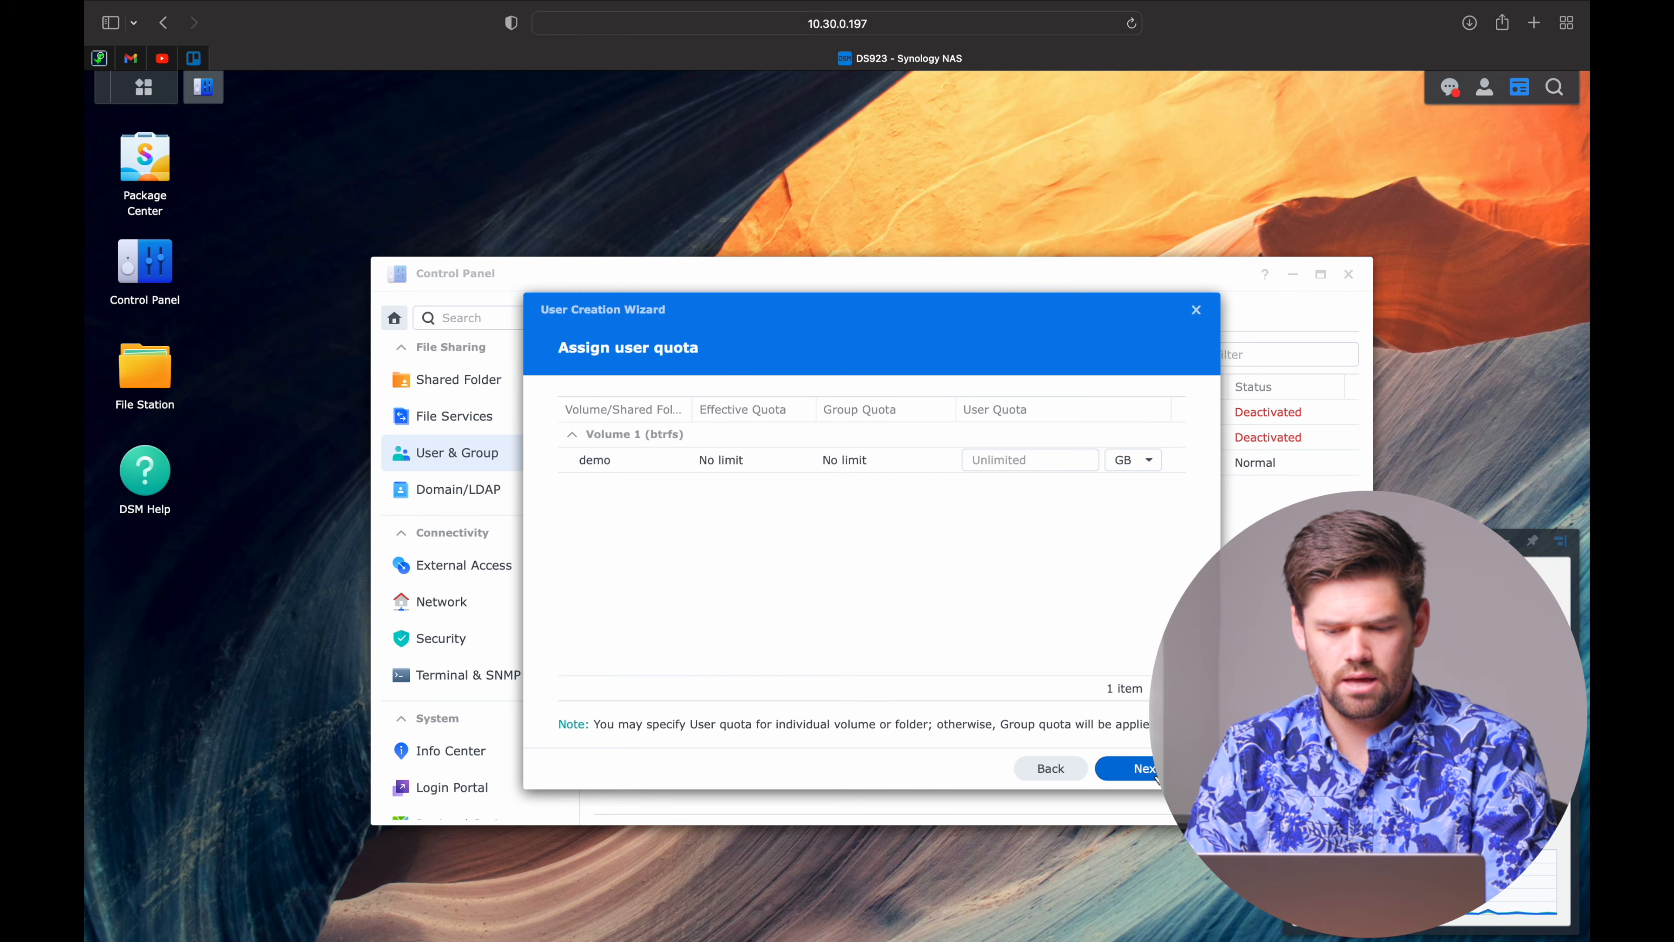
pyautogui.click(1150, 770)
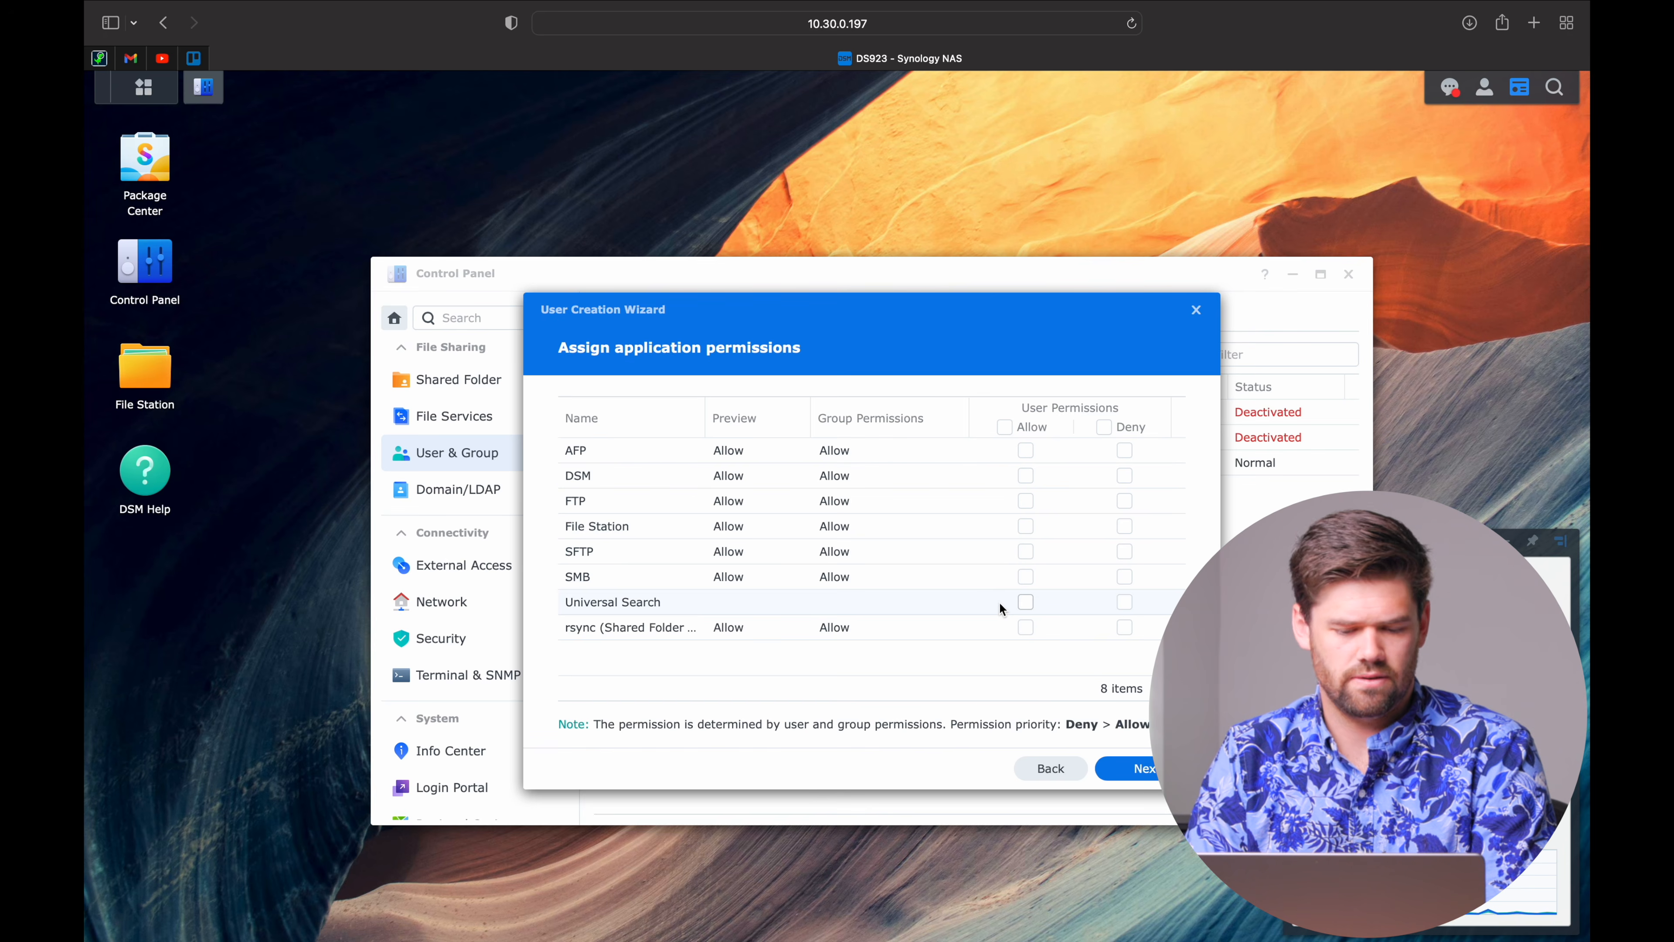
pyautogui.click(1140, 769)
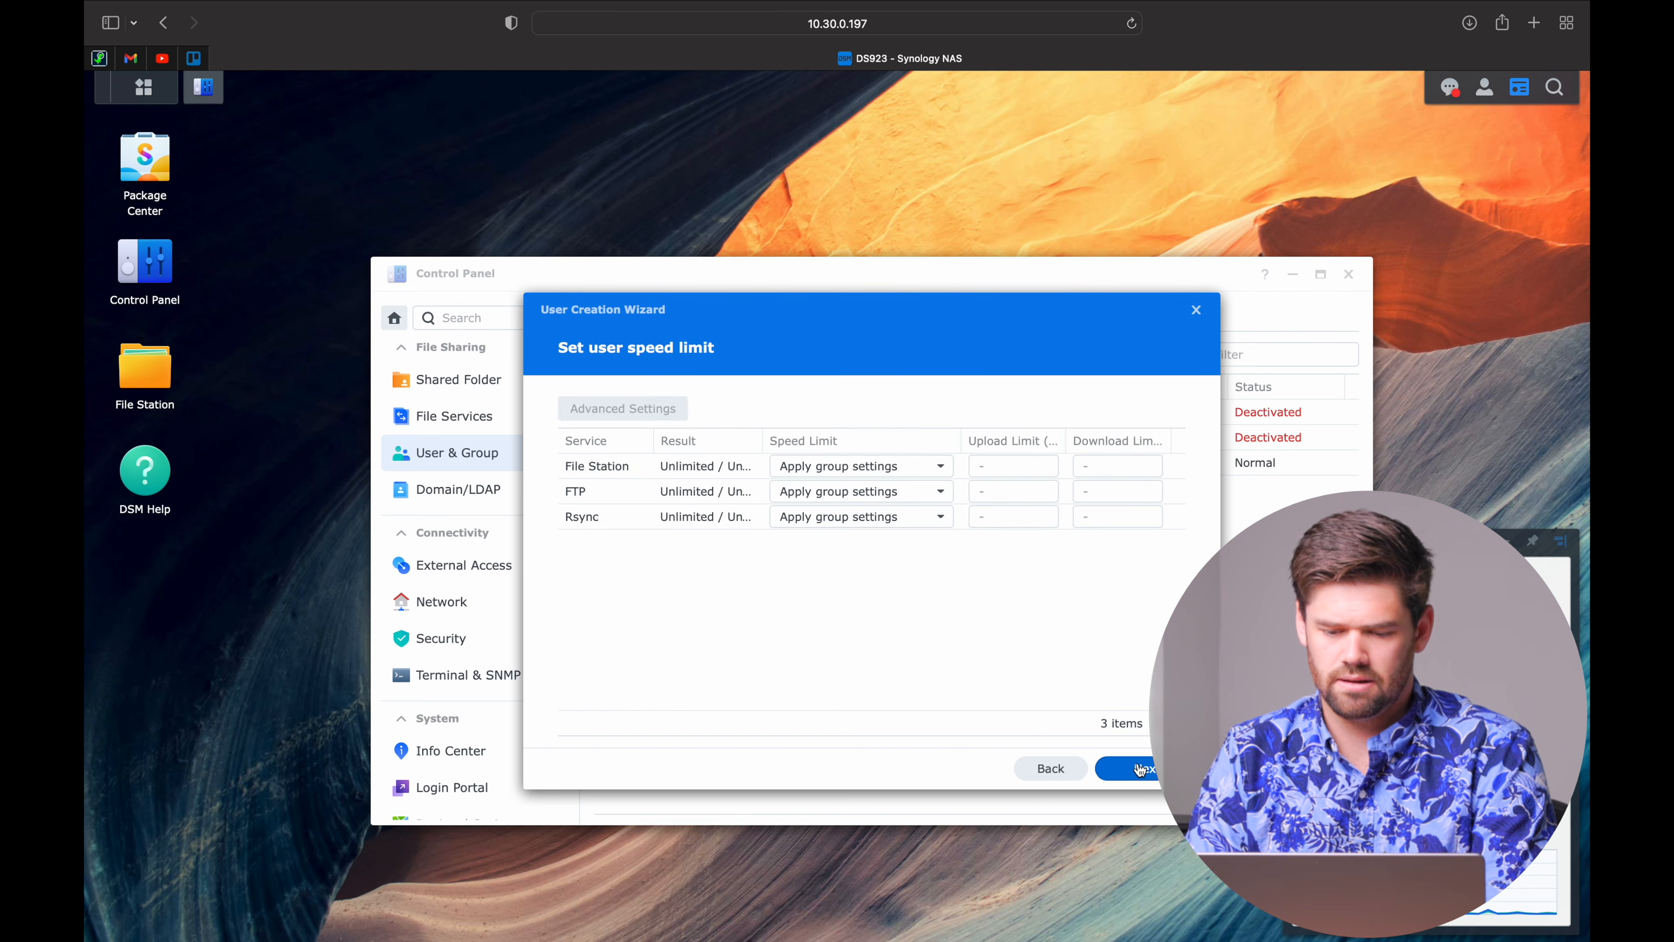
pyautogui.click(1140, 769)
pyautogui.click(1140, 769)
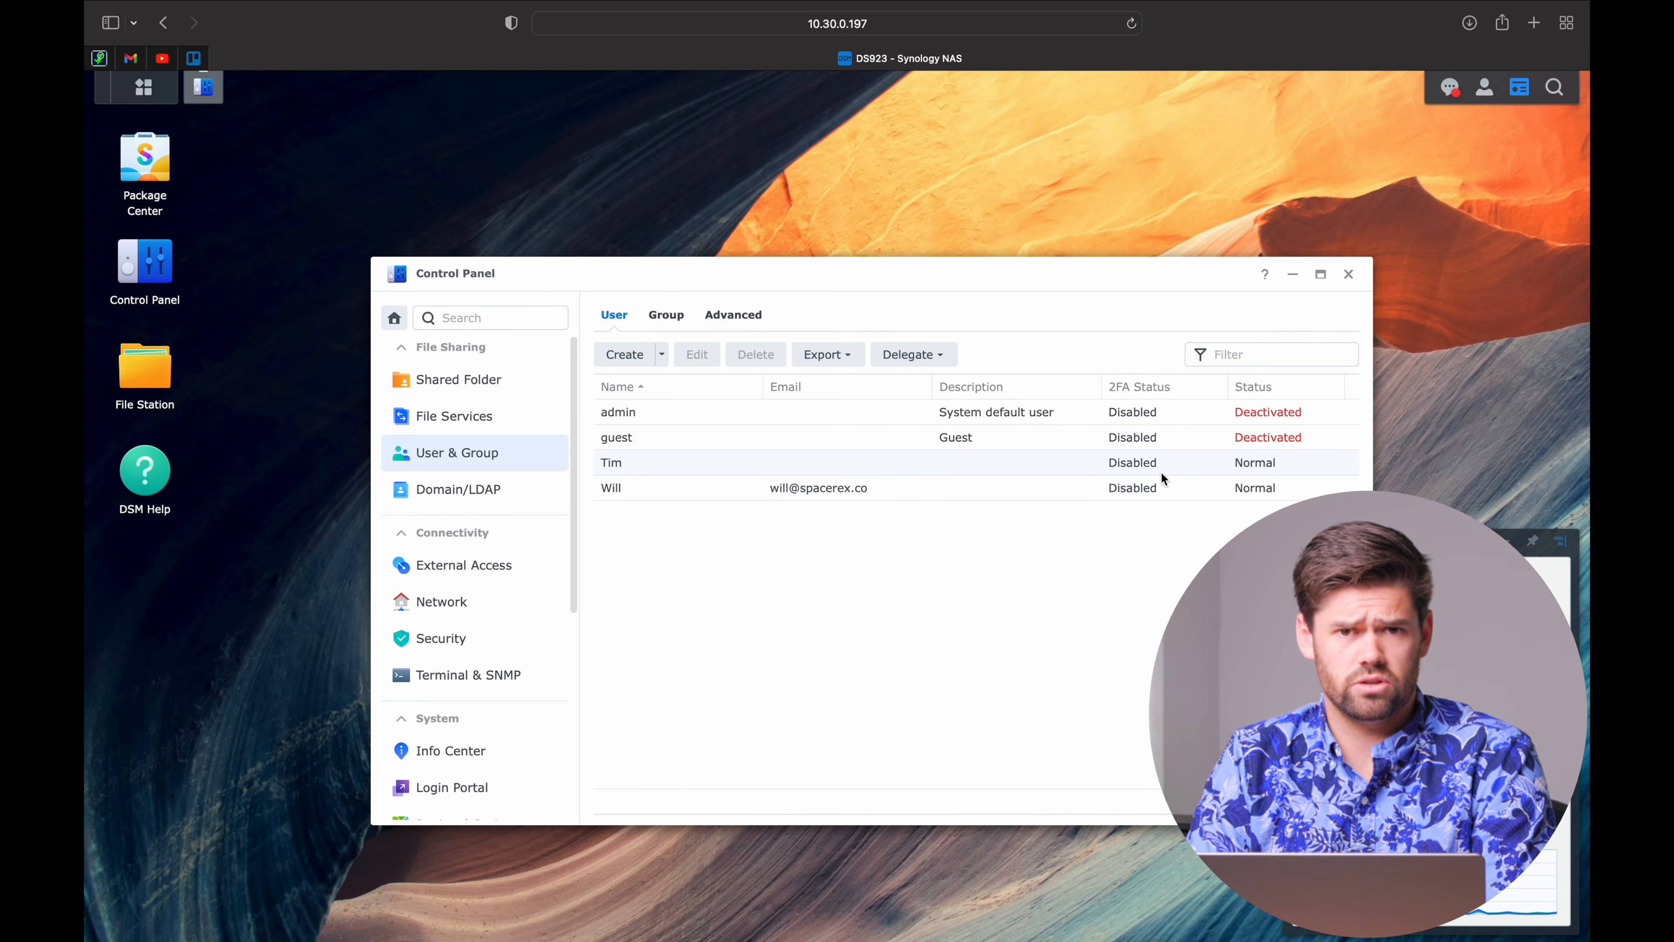
# Check the new account in the Group and User lists, then go to Shared Folder.
pyautogui.click(670, 315)
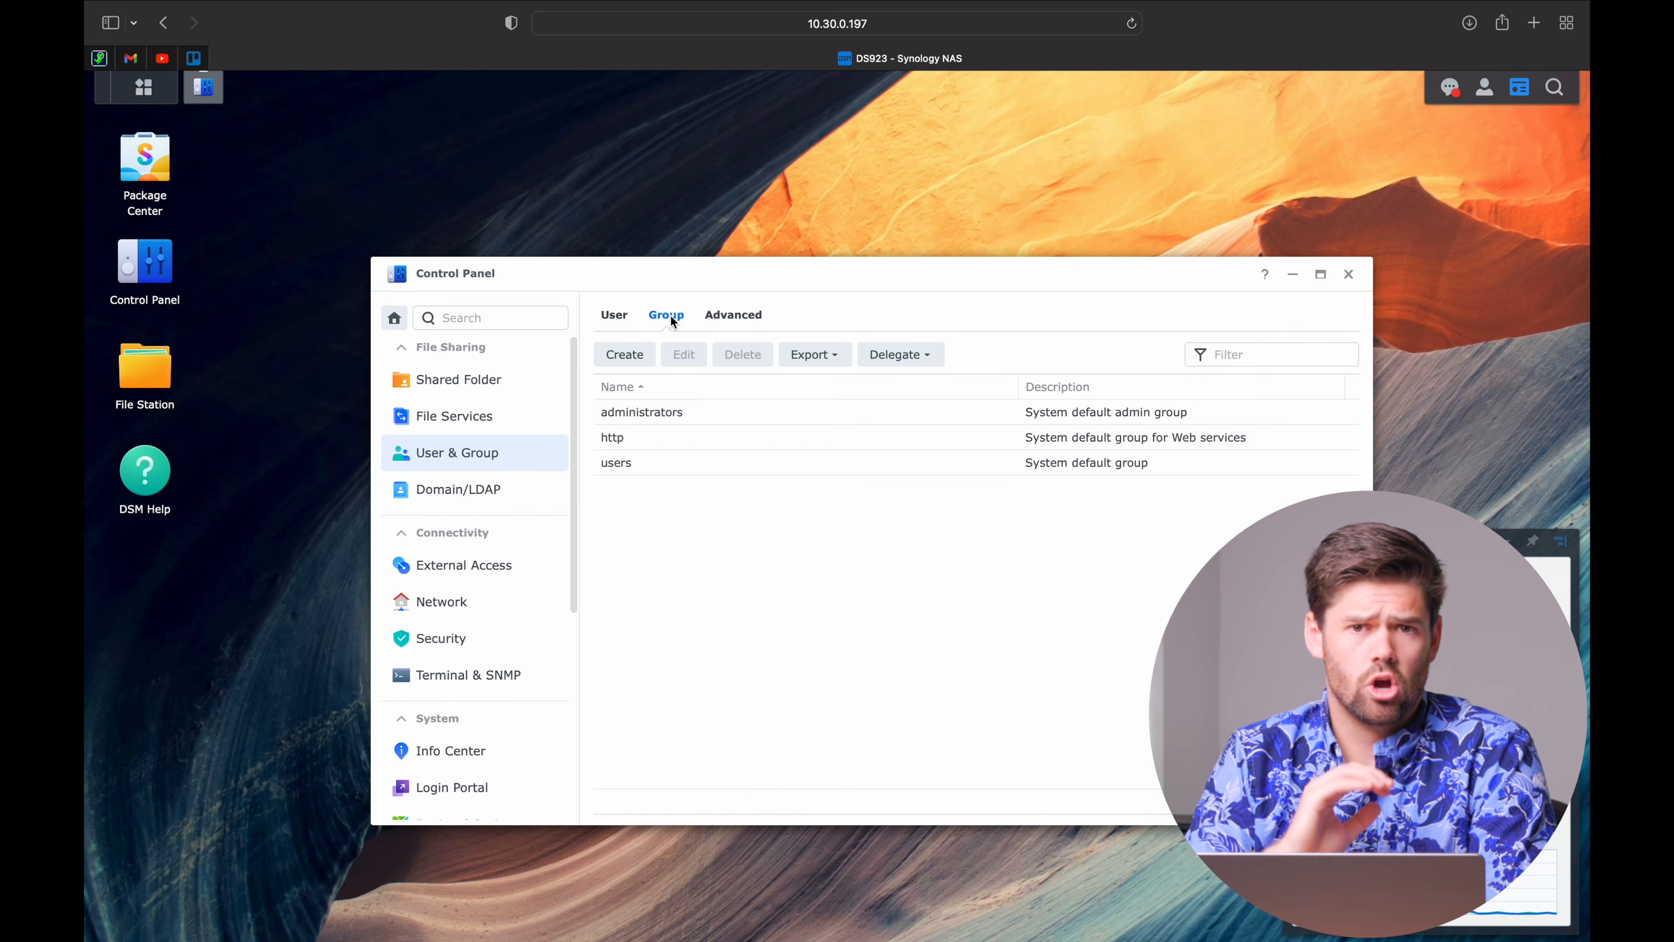
pyautogui.click(617, 315)
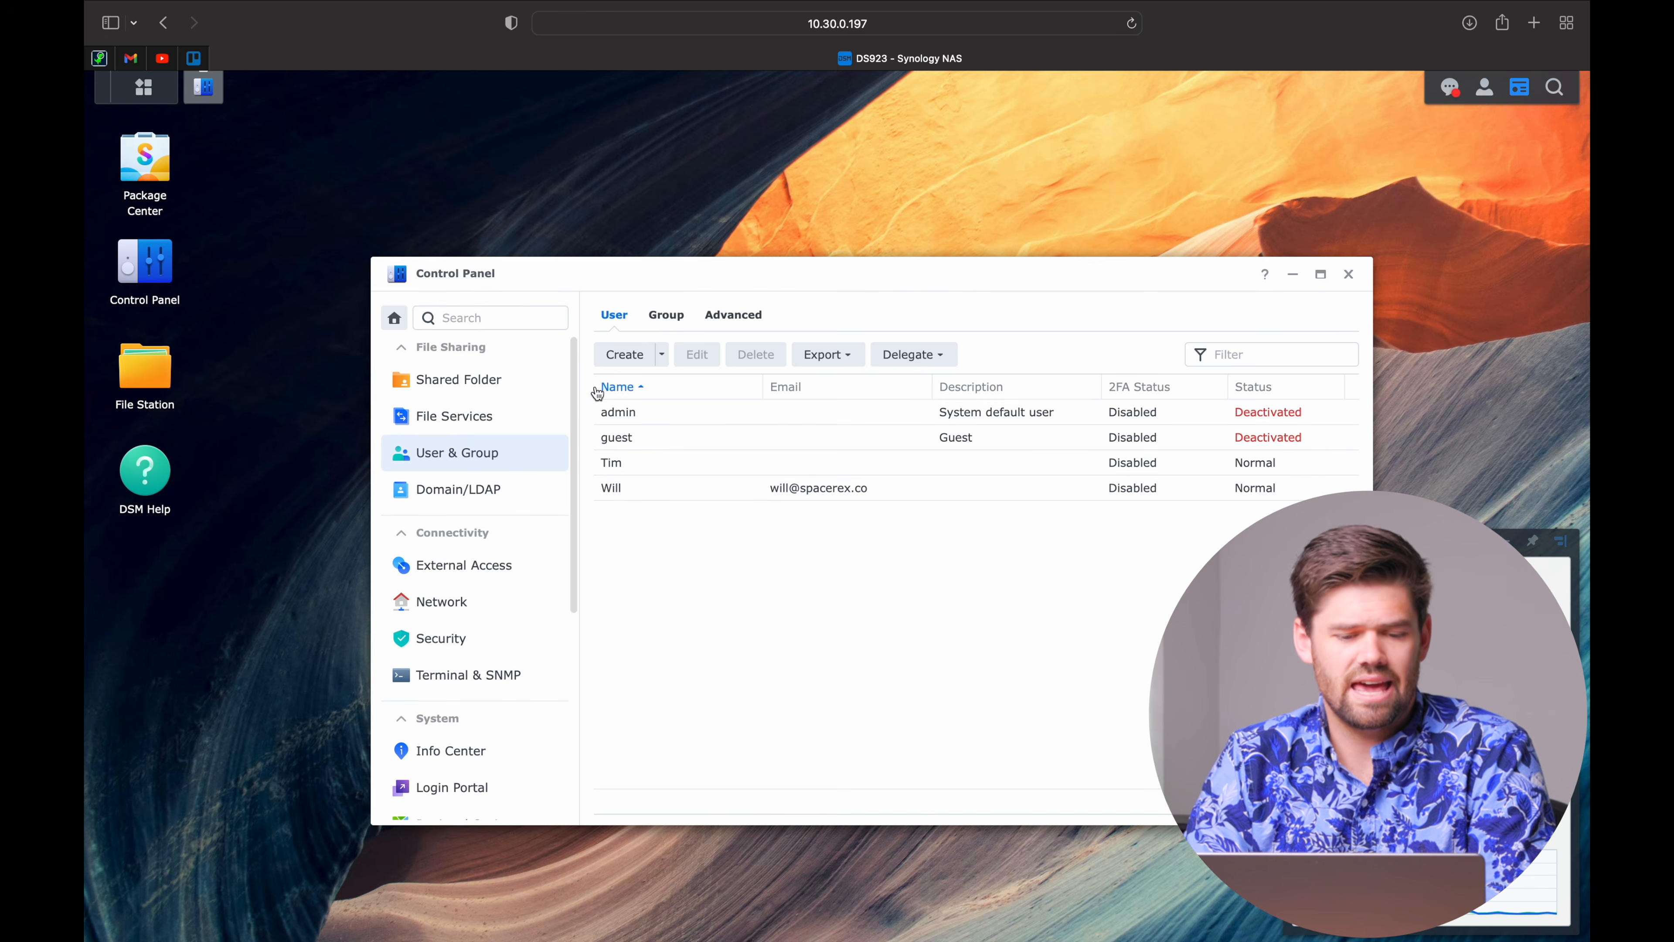
pyautogui.click(503, 387)
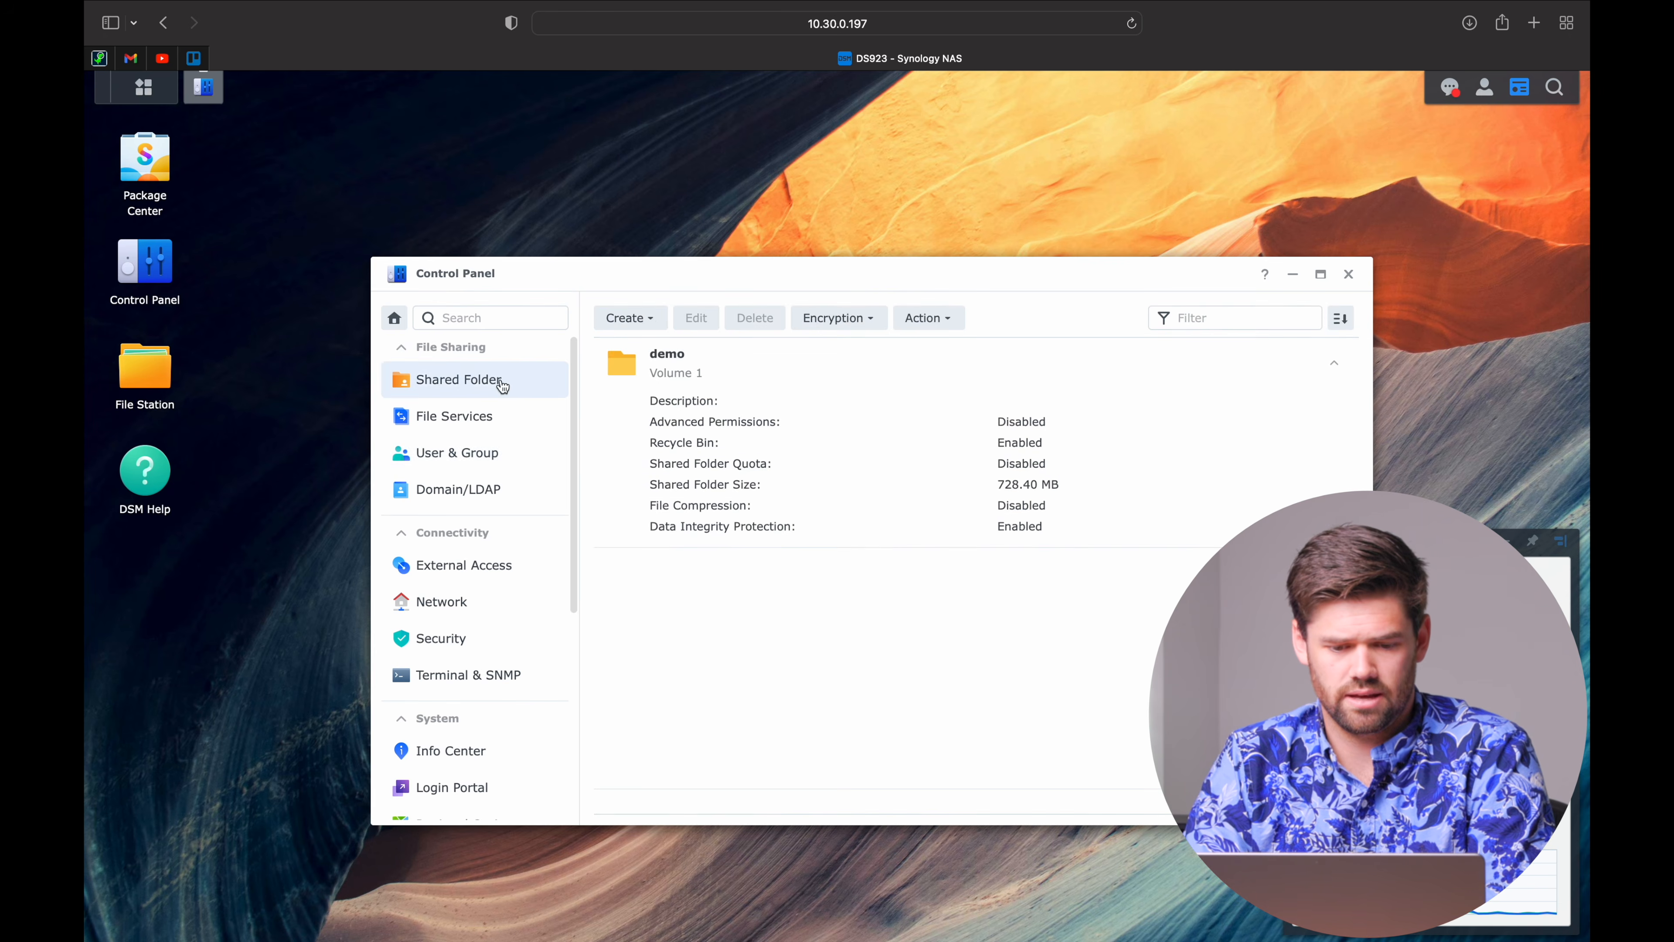
# Edit demo's permissions to give the new user Read Only access, and save.
pyautogui.click(746, 357)
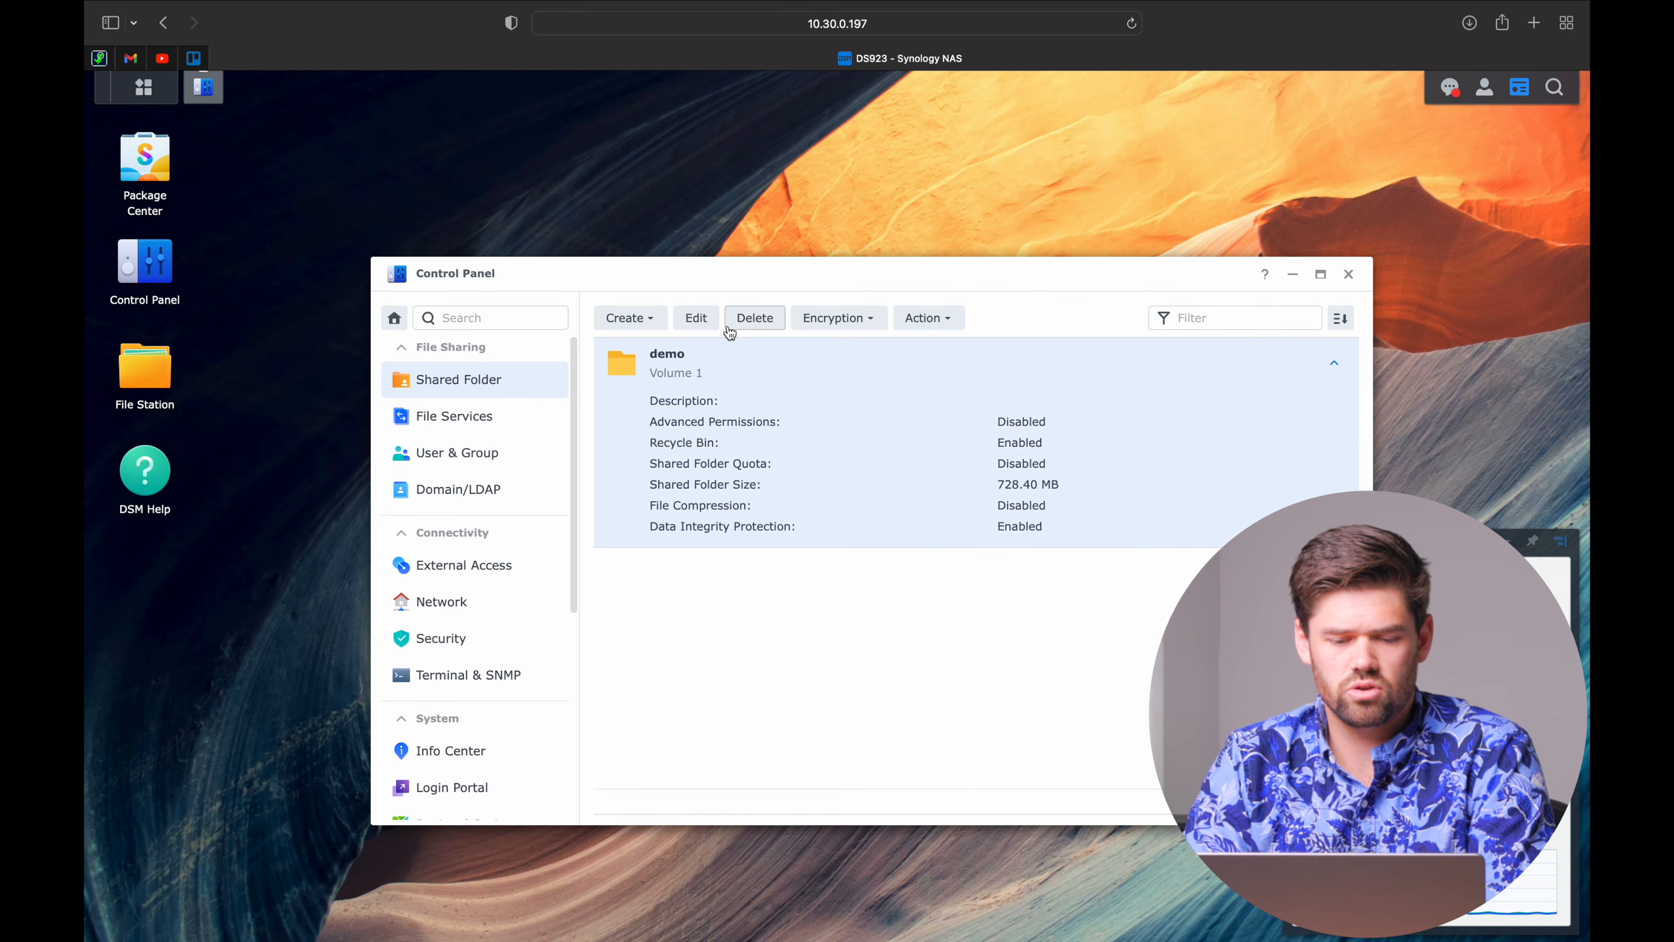
pyautogui.click(693, 319)
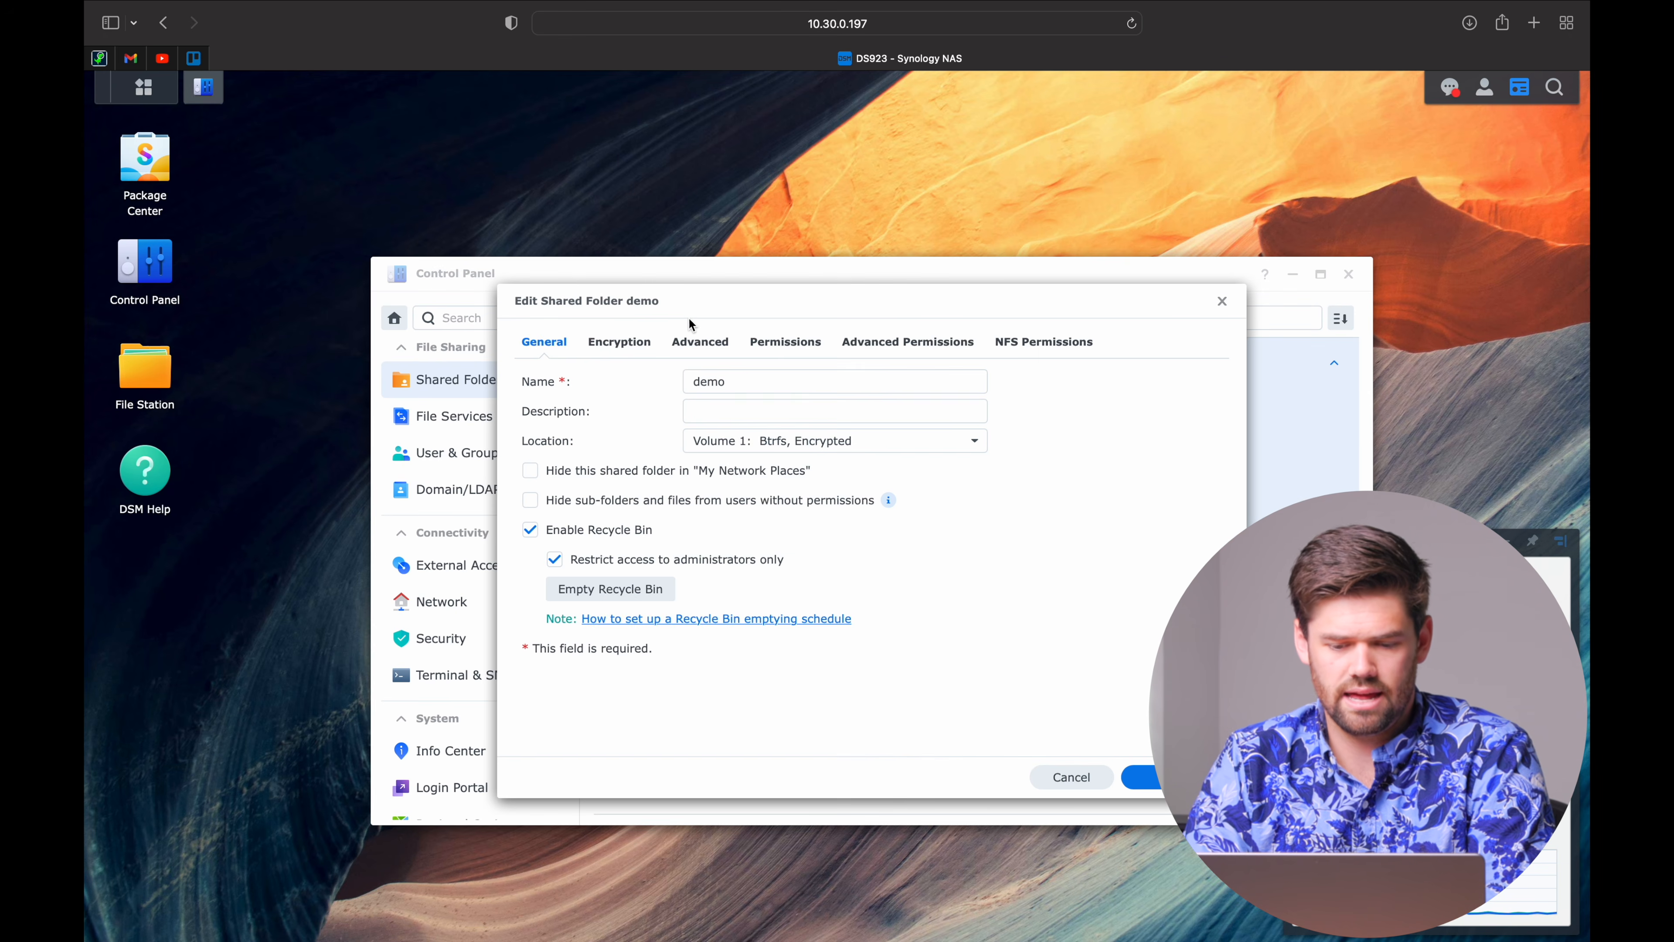
pyautogui.click(783, 346)
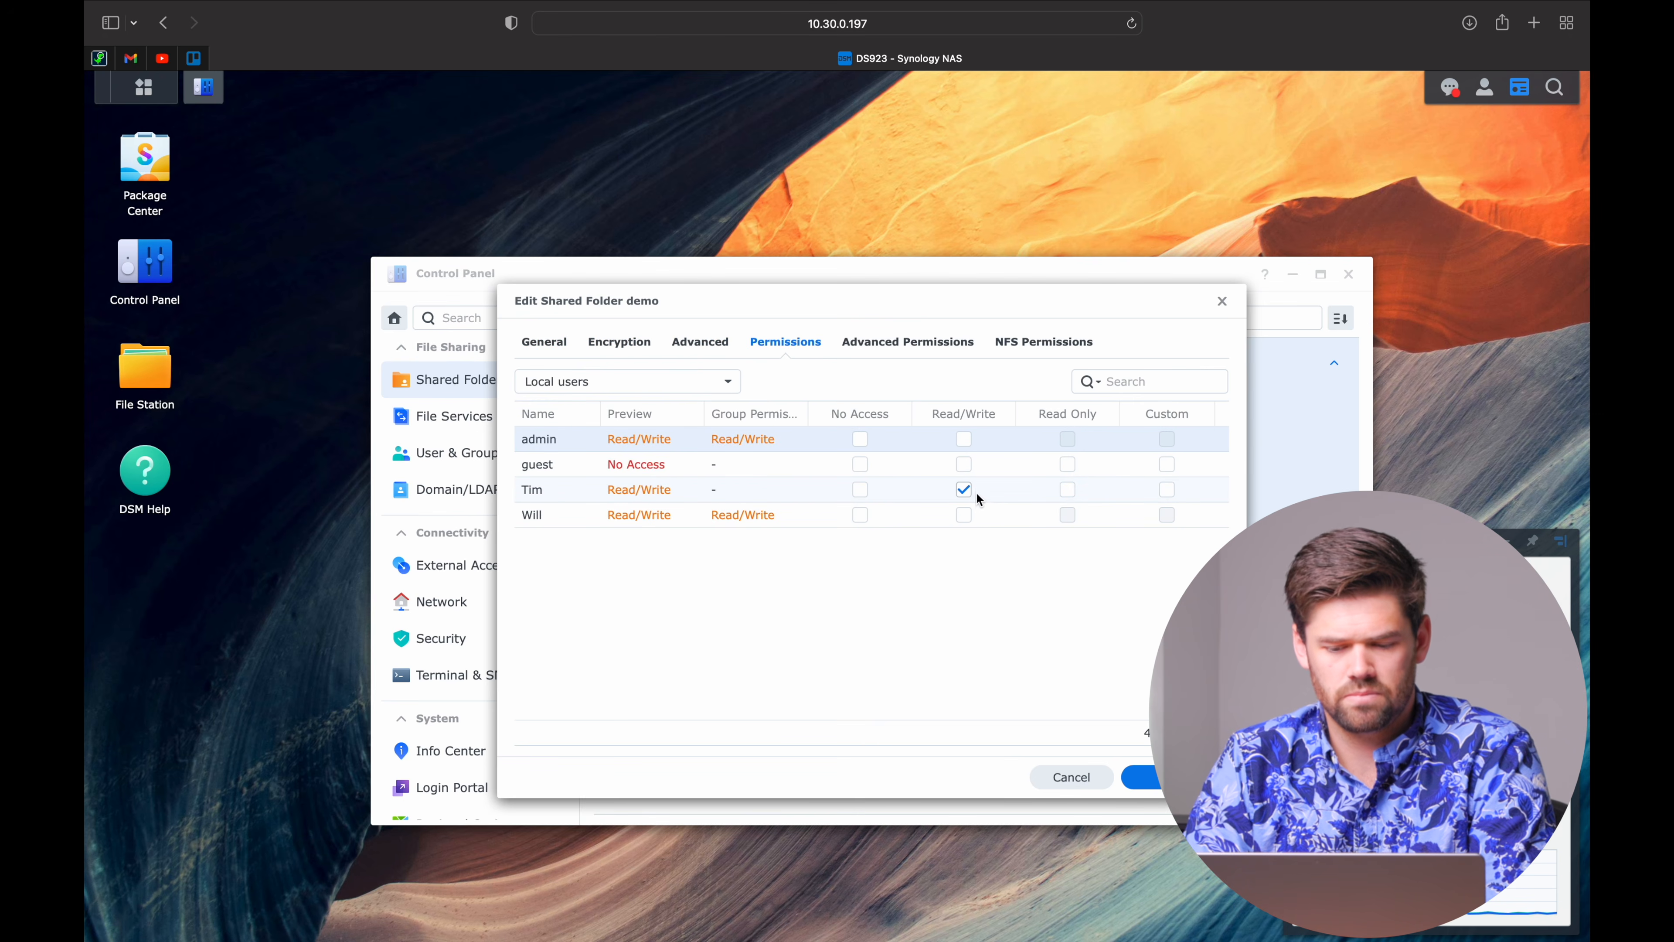
pyautogui.click(1068, 490)
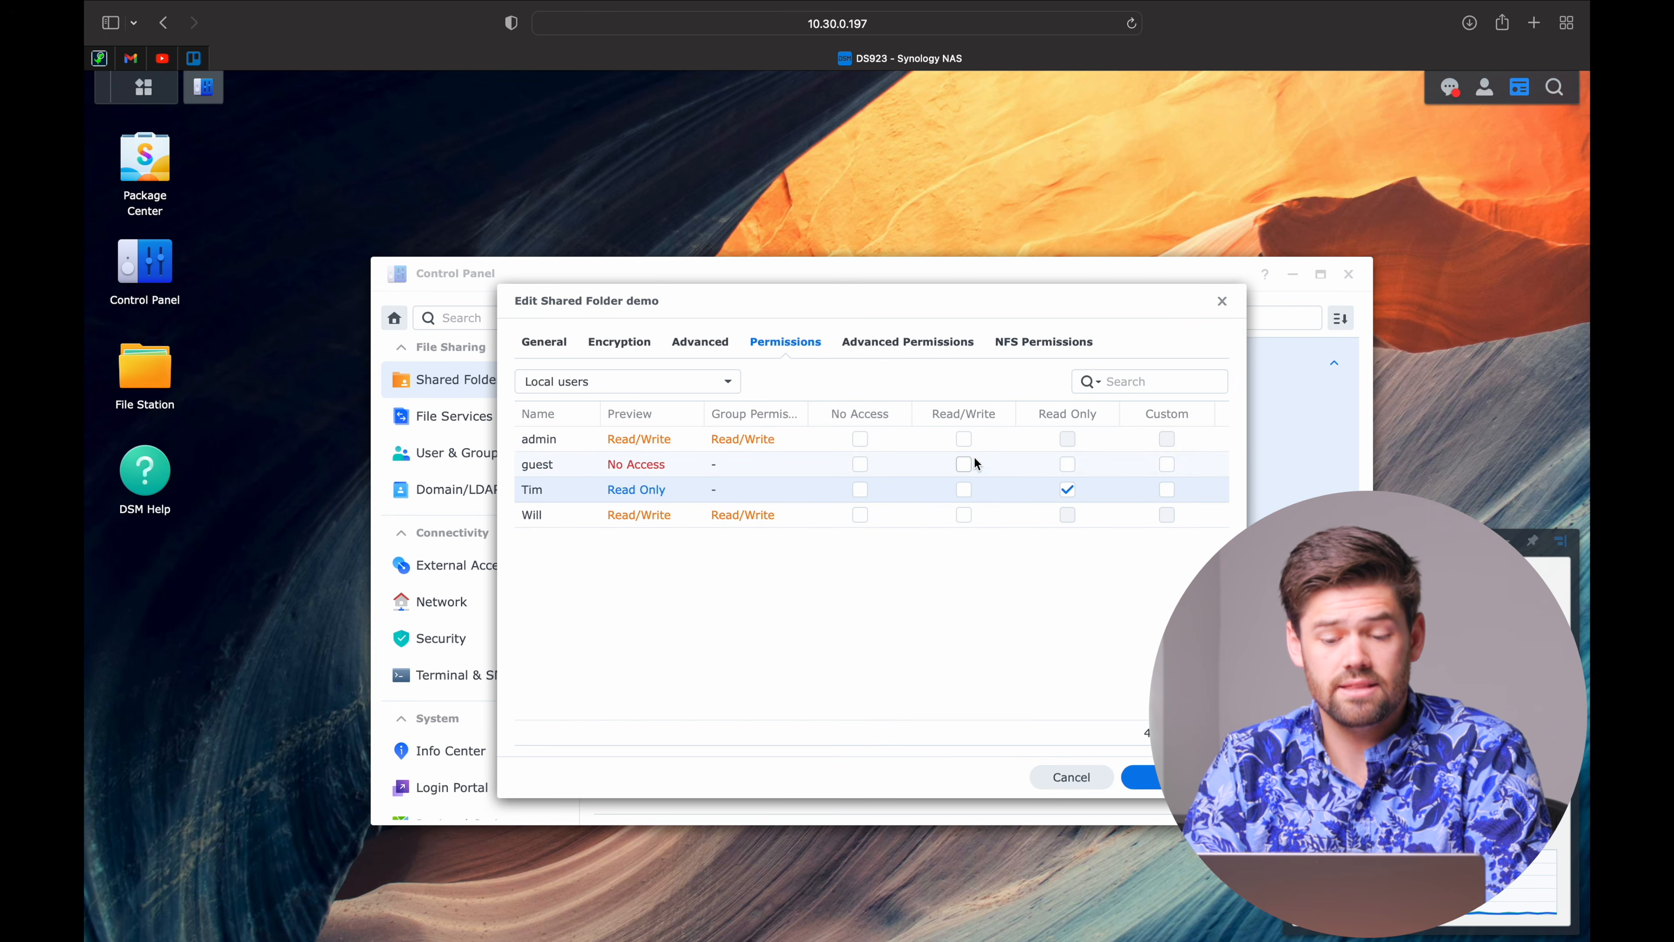
pyautogui.click(1143, 777)
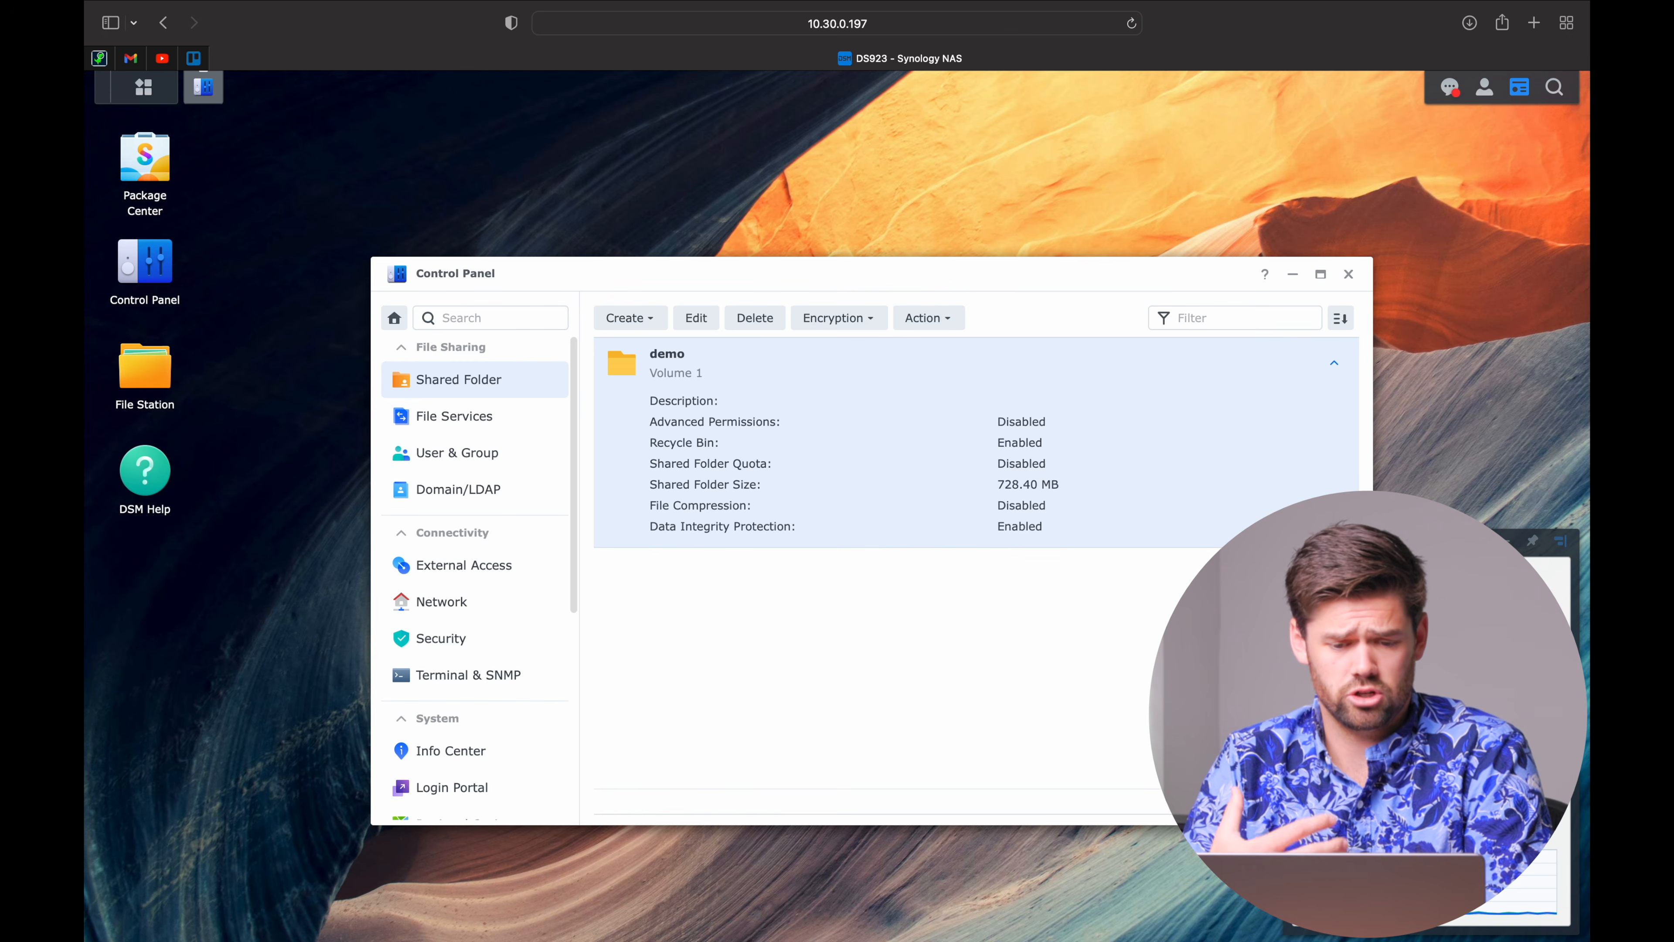
pyautogui.click(483, 456)
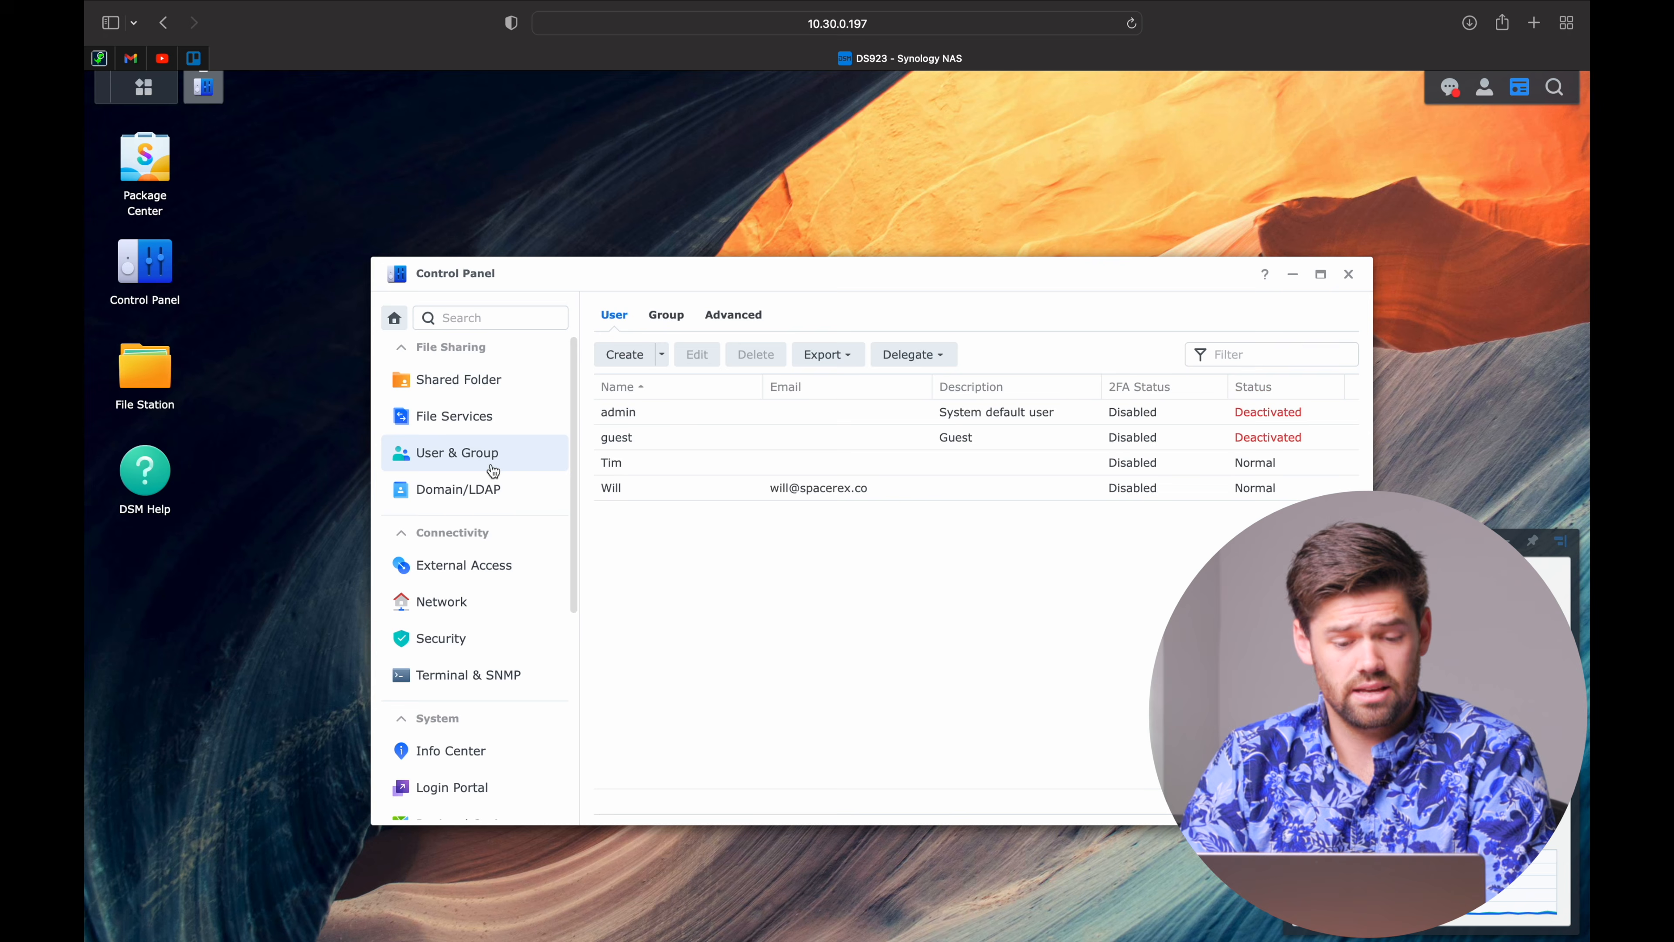
pyautogui.click(682, 414)
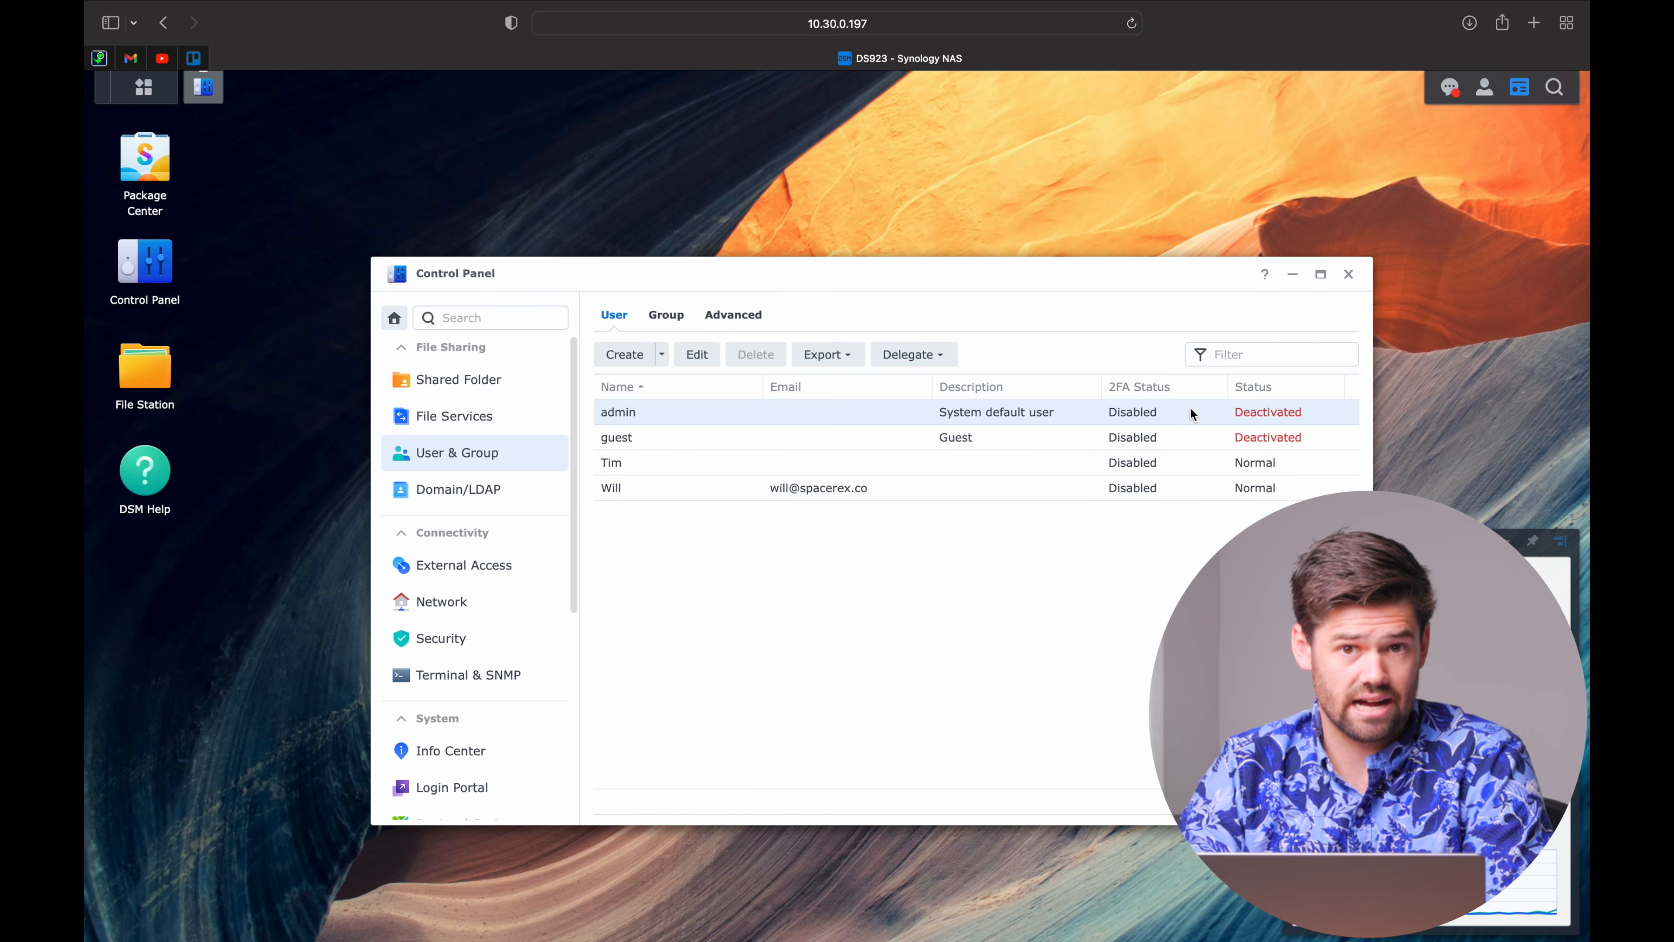
pyautogui.click(701, 361)
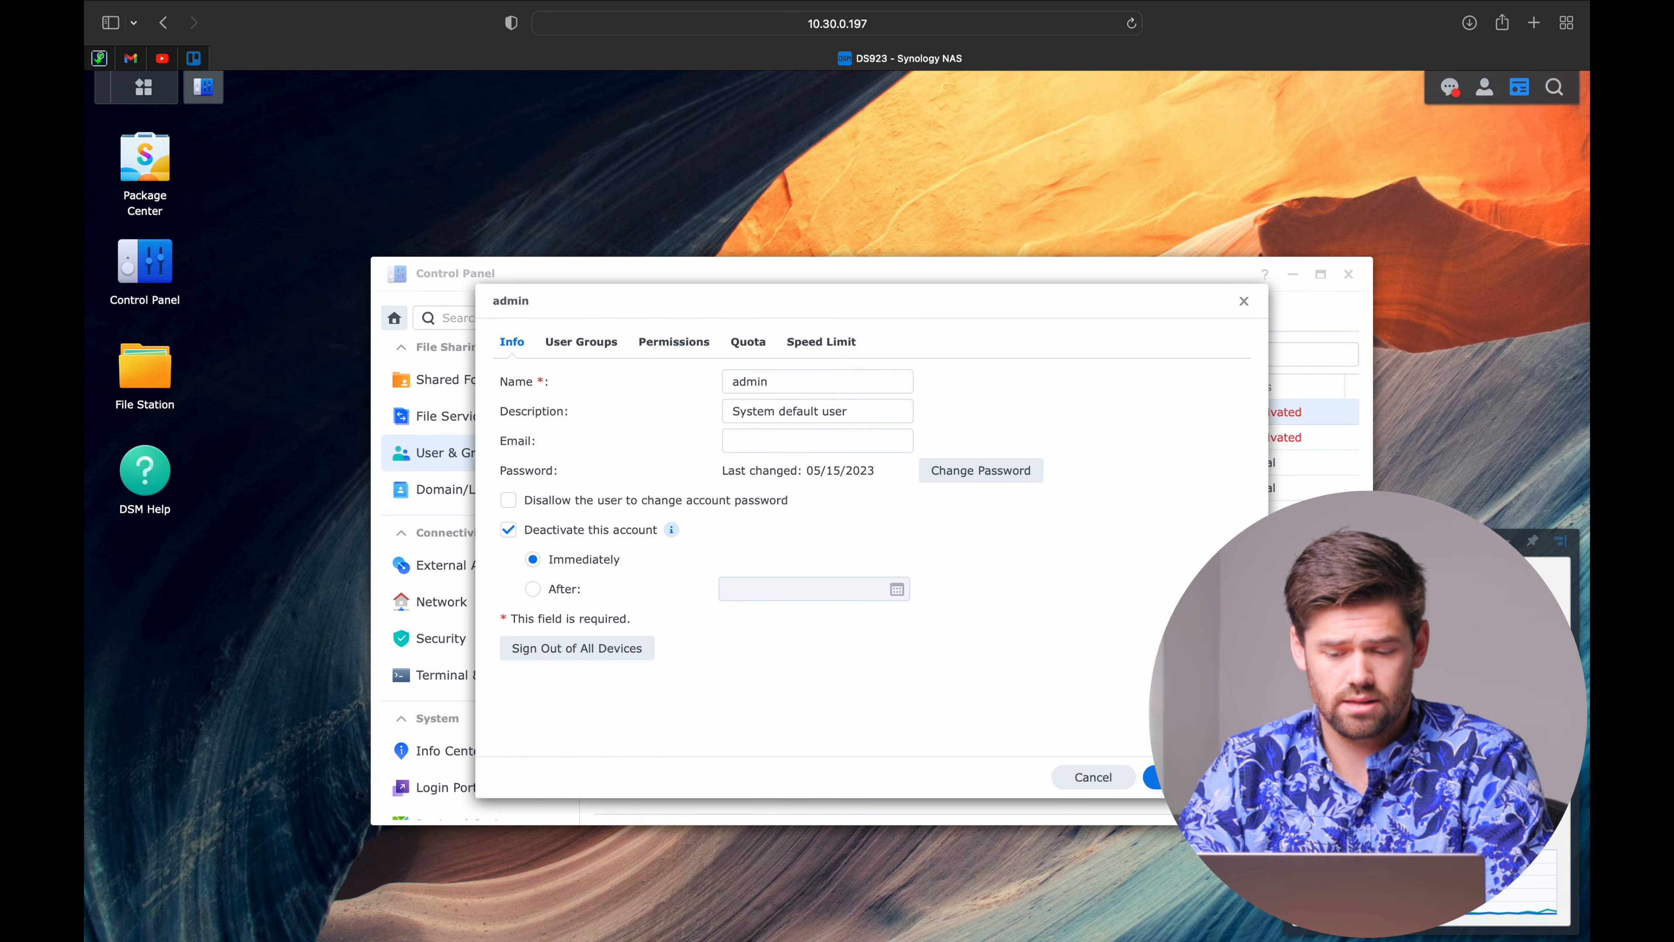
pyautogui.click(1103, 782)
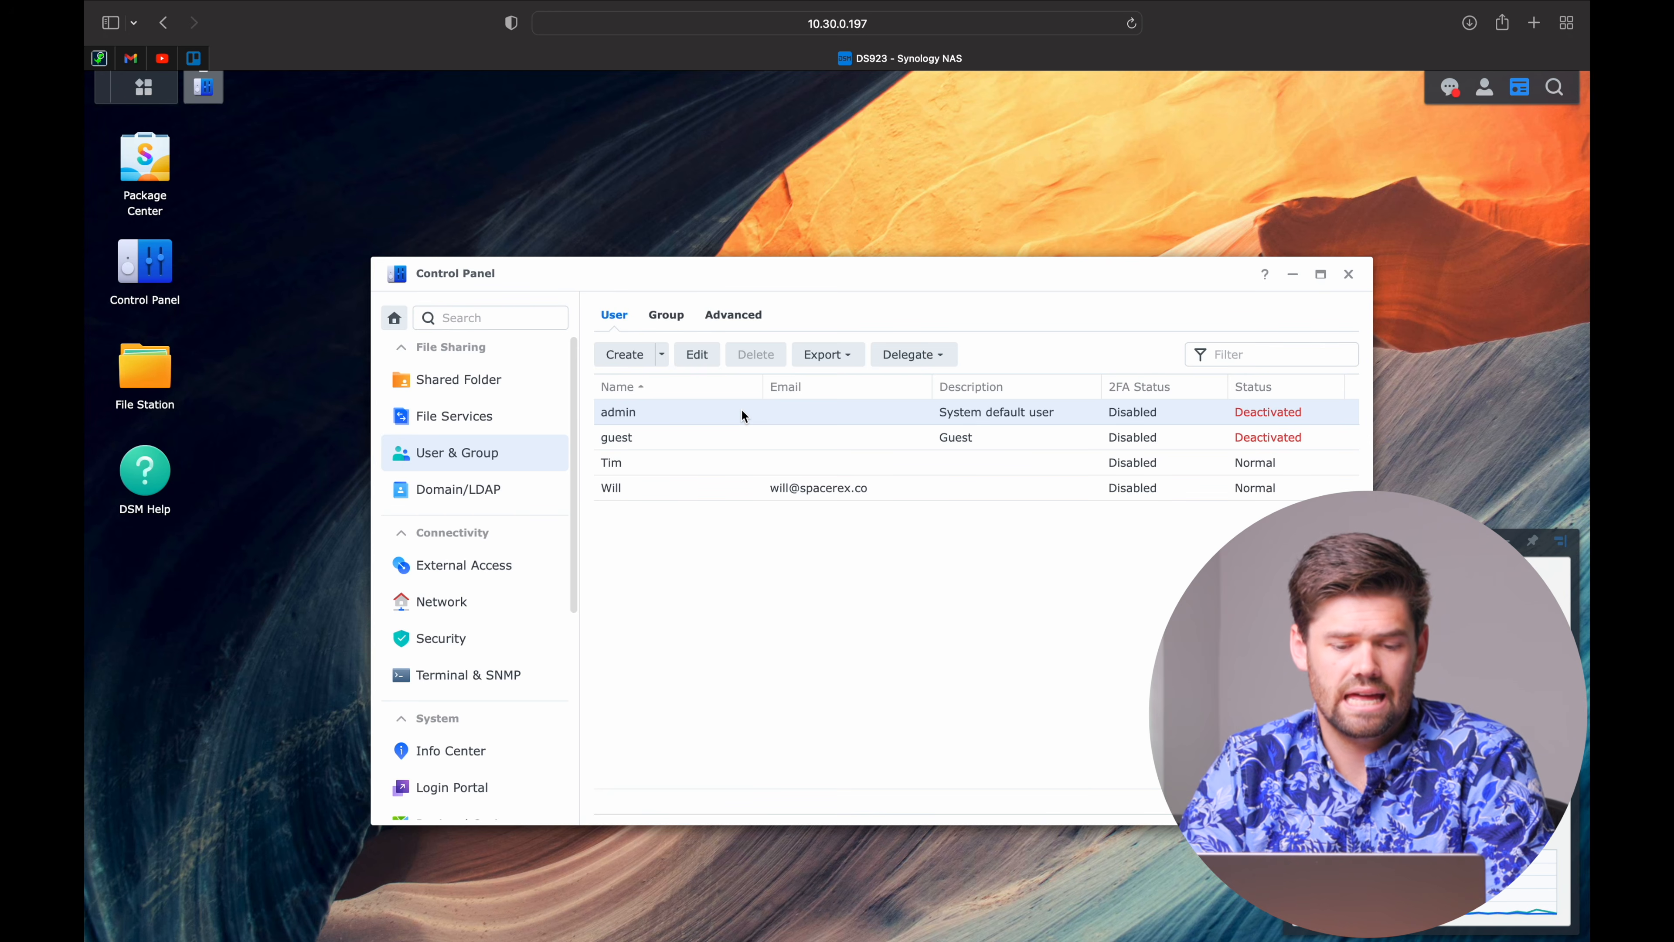
# Start a new account named 'admin2' with a generated random password.
pyautogui.click(624, 354)
pyautogui.click(877, 410)
pyautogui.write('admin2')
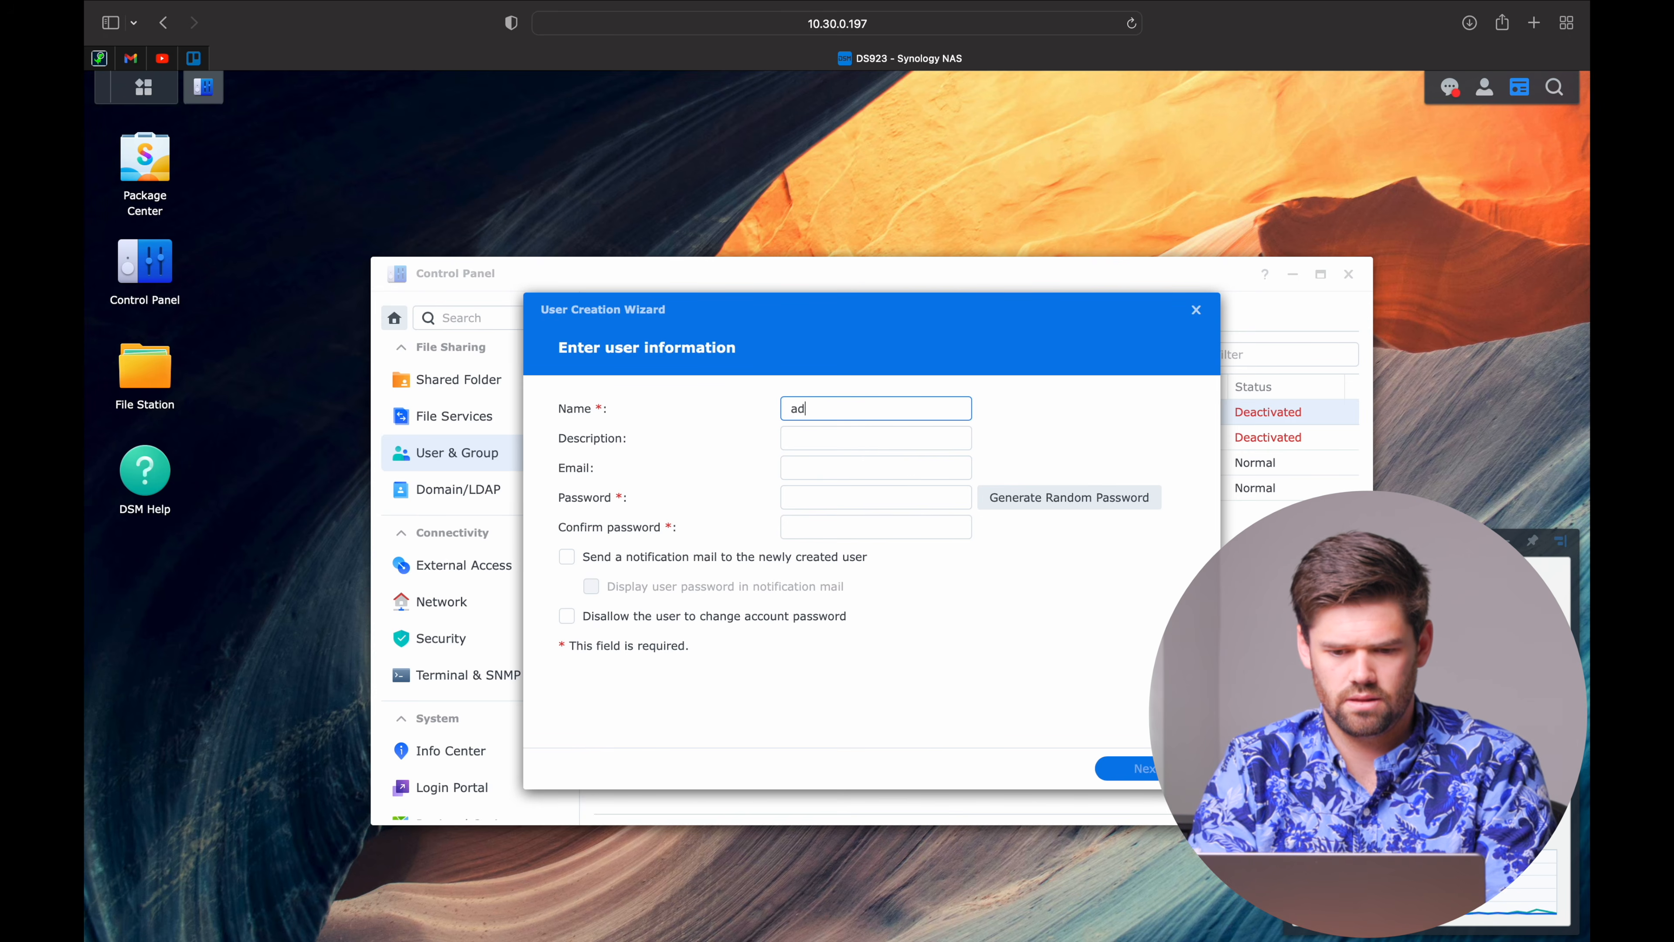
pyautogui.click(1019, 500)
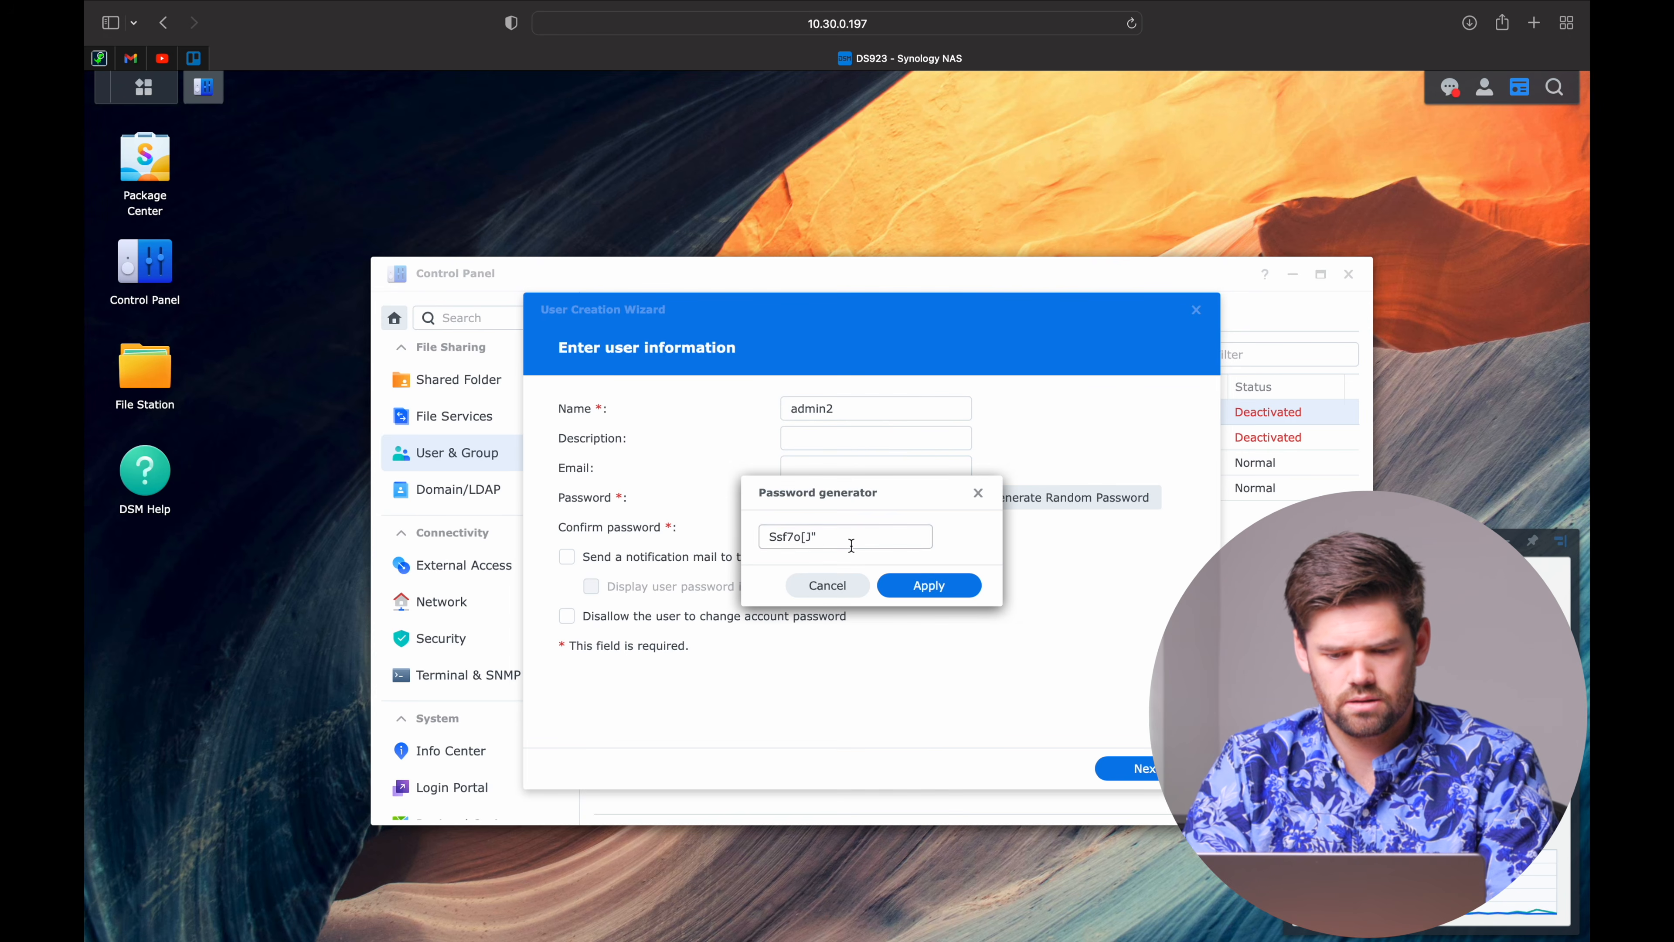
pyautogui.click(930, 580)
pyautogui.click(871, 496)
pyautogui.click(852, 547)
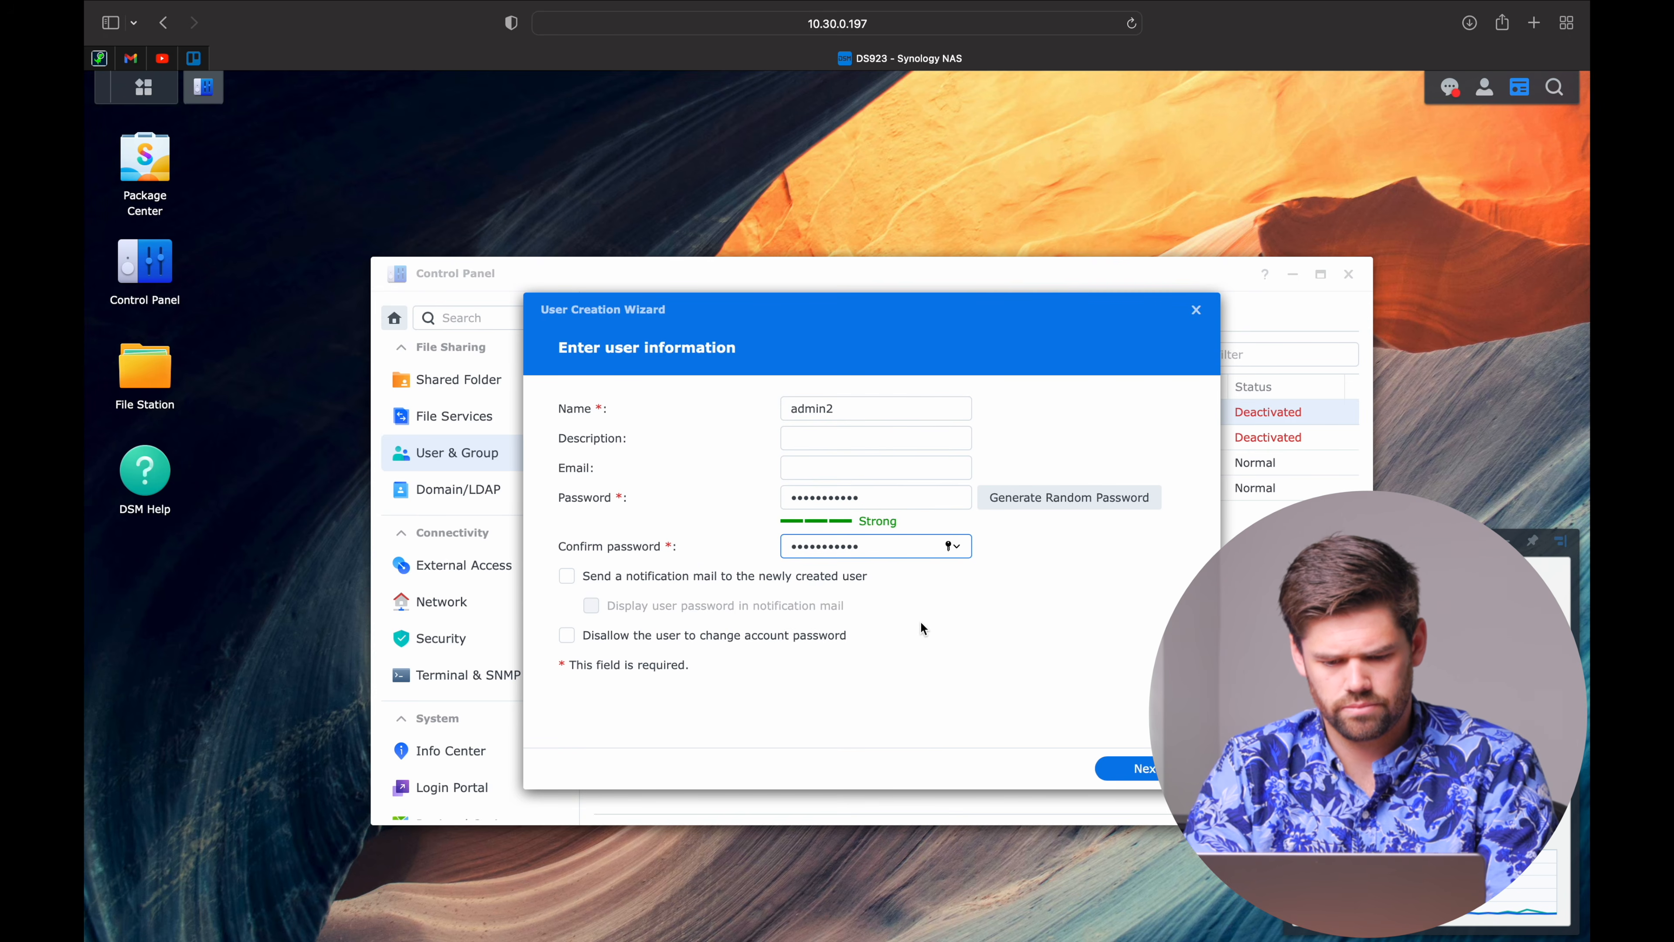
# Add admin2 to the administrators group, then close the creation wizard.
pyautogui.click(1120, 768)
pyautogui.click(1127, 435)
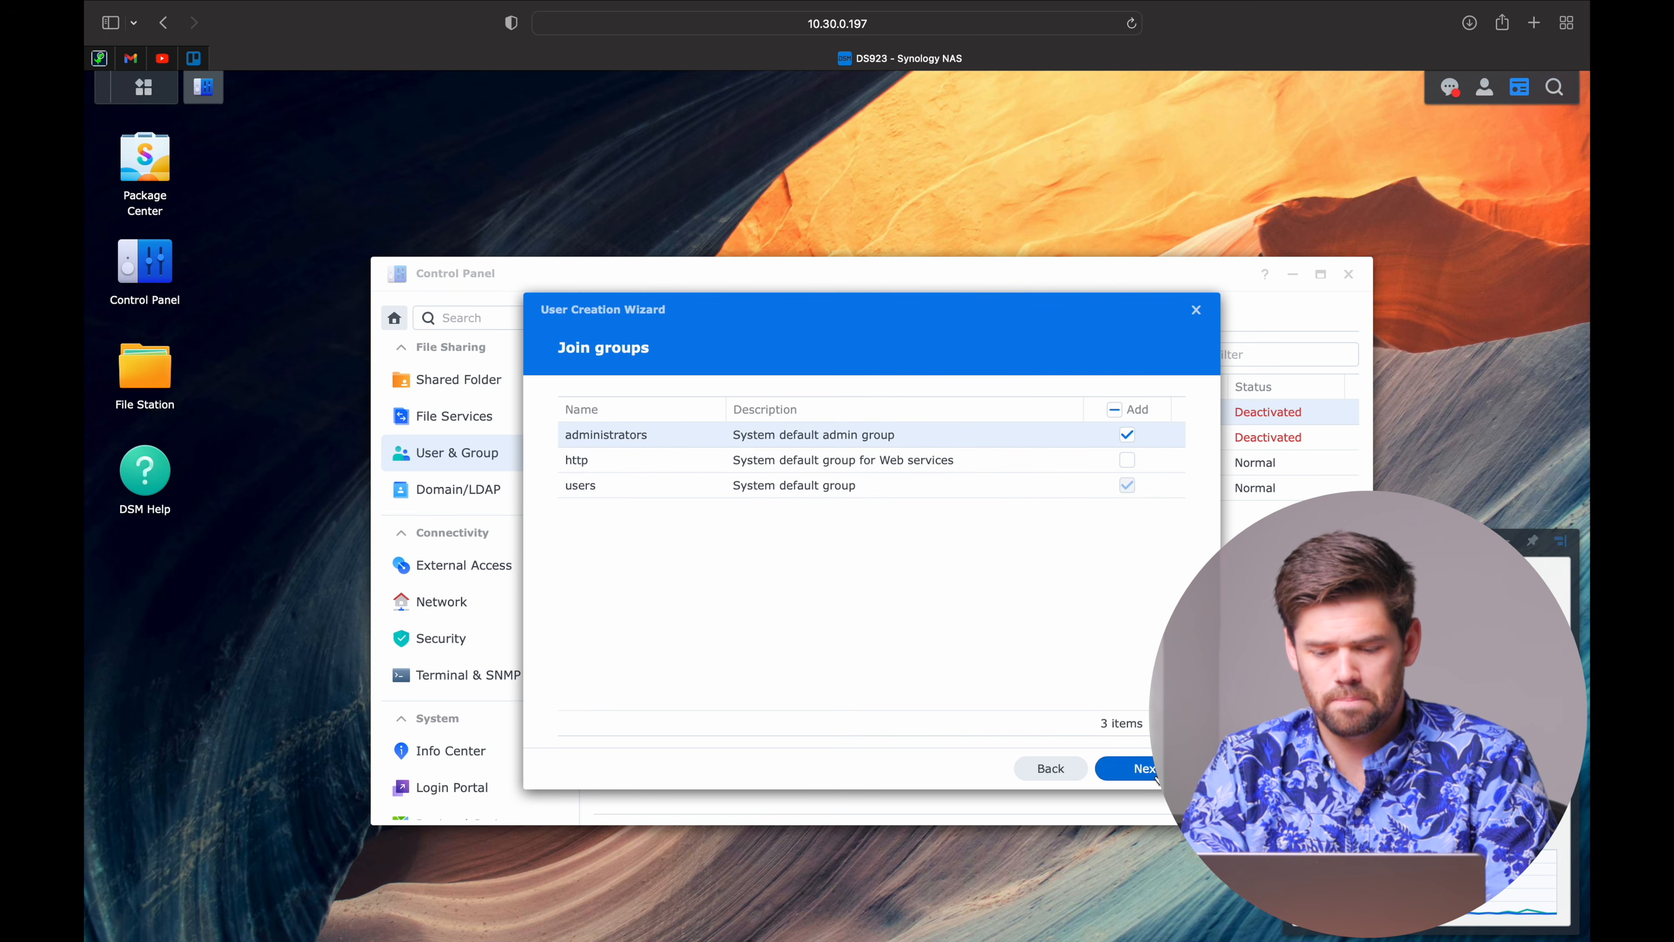
pyautogui.click(1111, 769)
pyautogui.click(1196, 310)
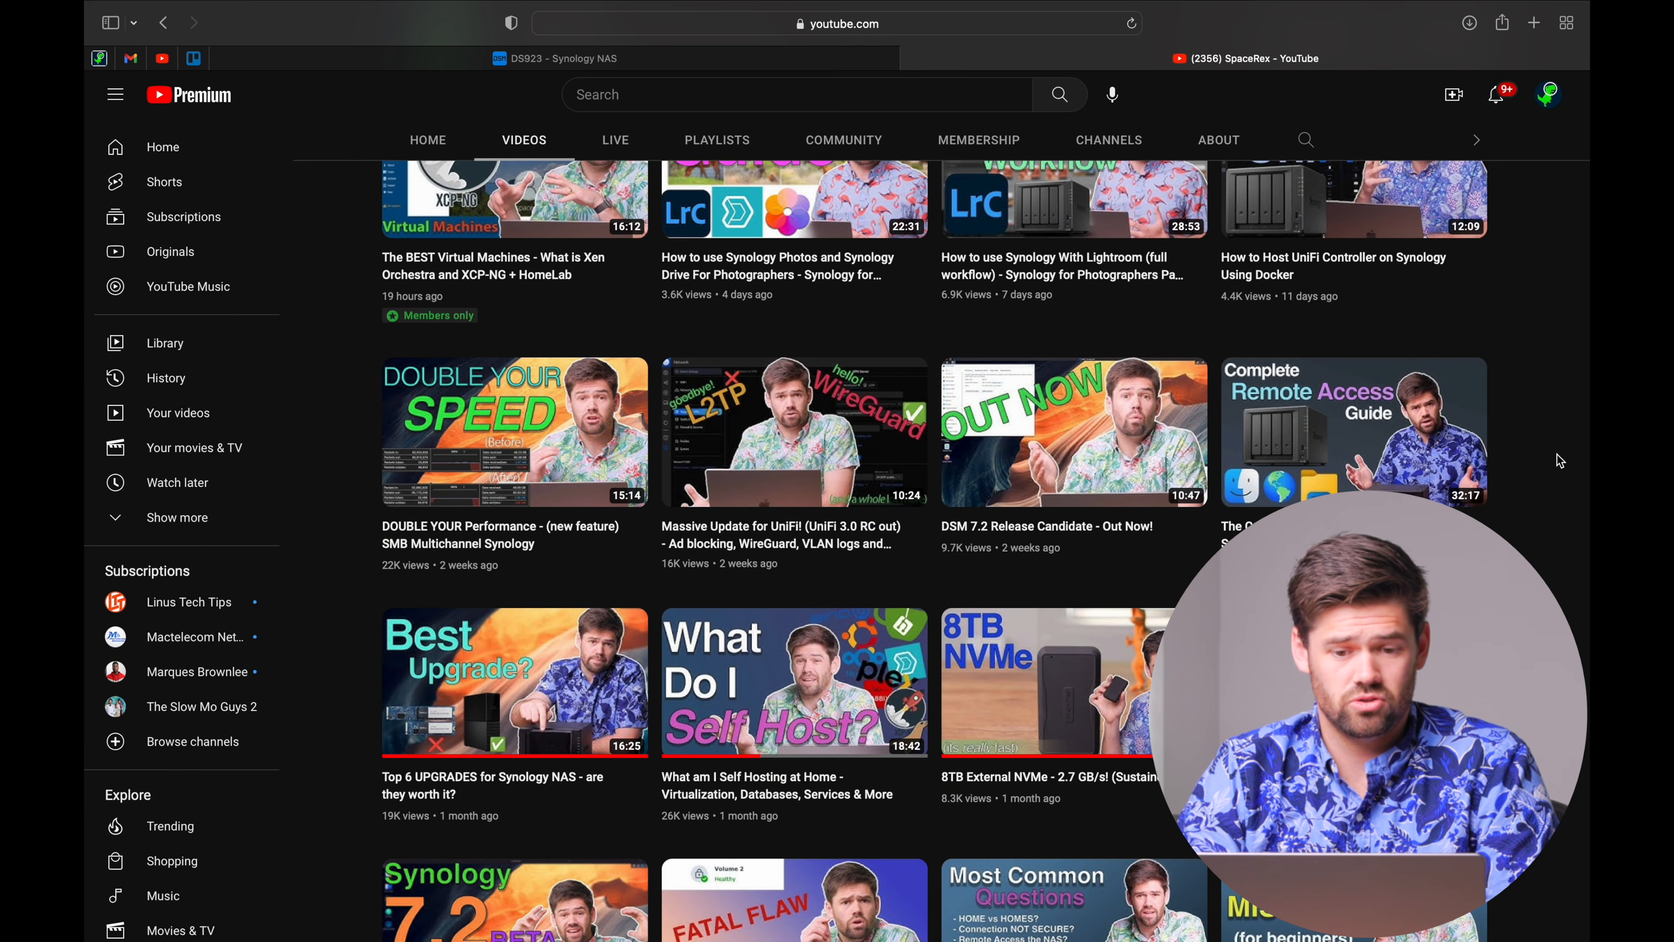
# Scroll the YouTube channel's Videos list down to uploads from about seven months ago.
pyautogui.scroll(1, 1559, 461)
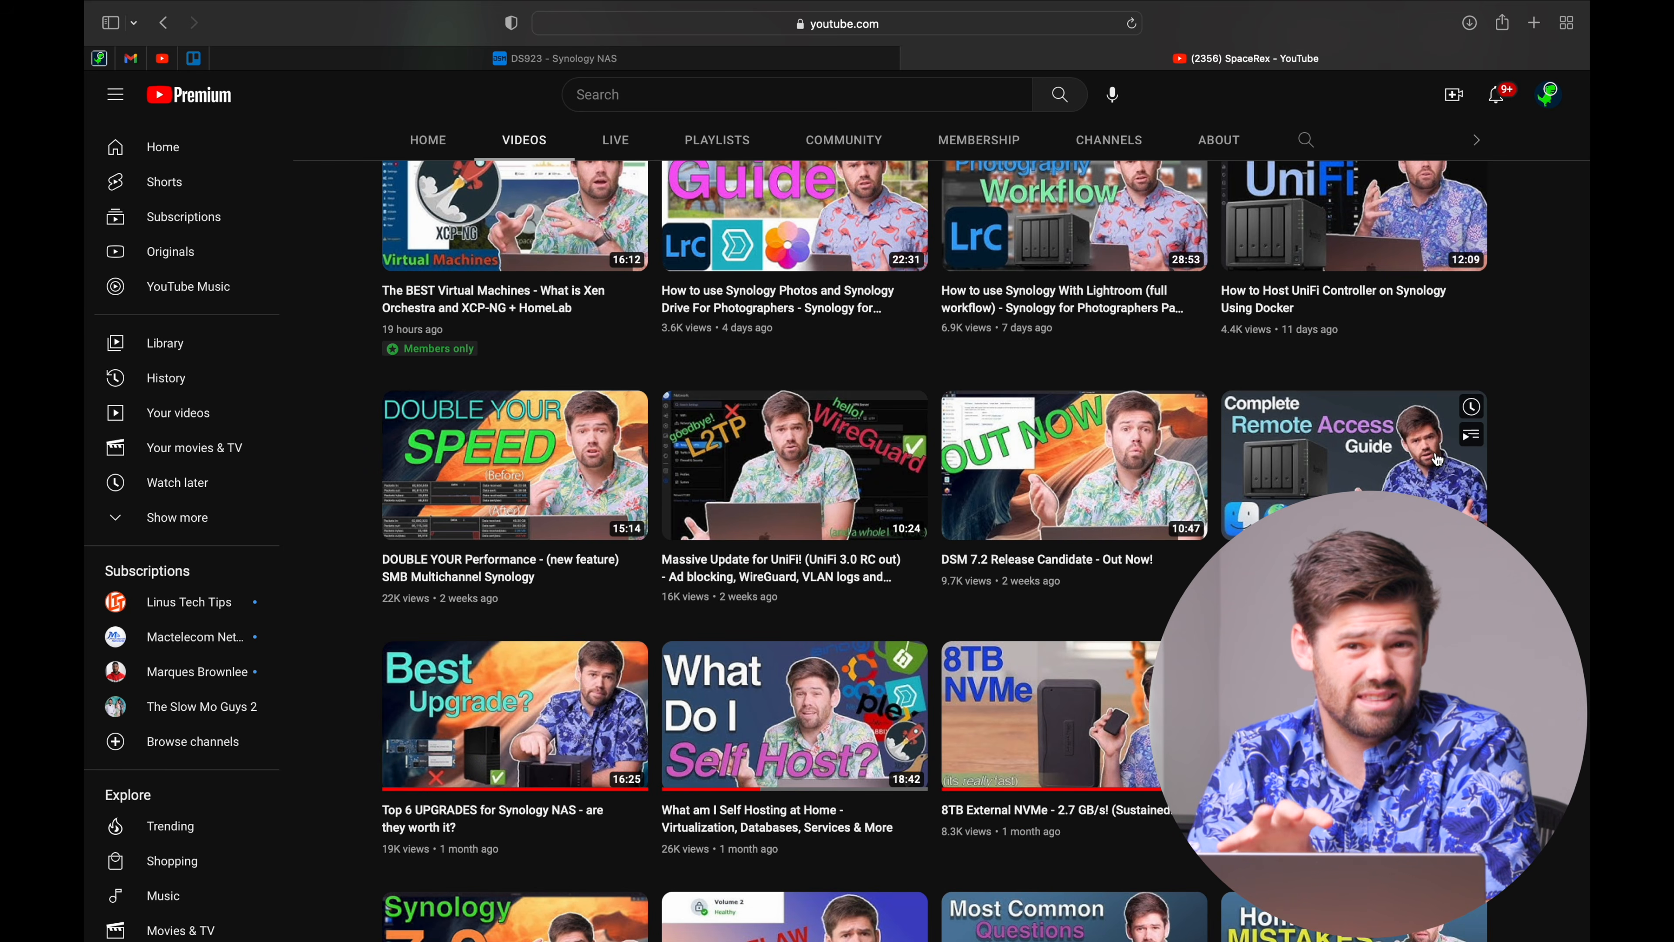
pyautogui.scroll(-4, 1439, 459)
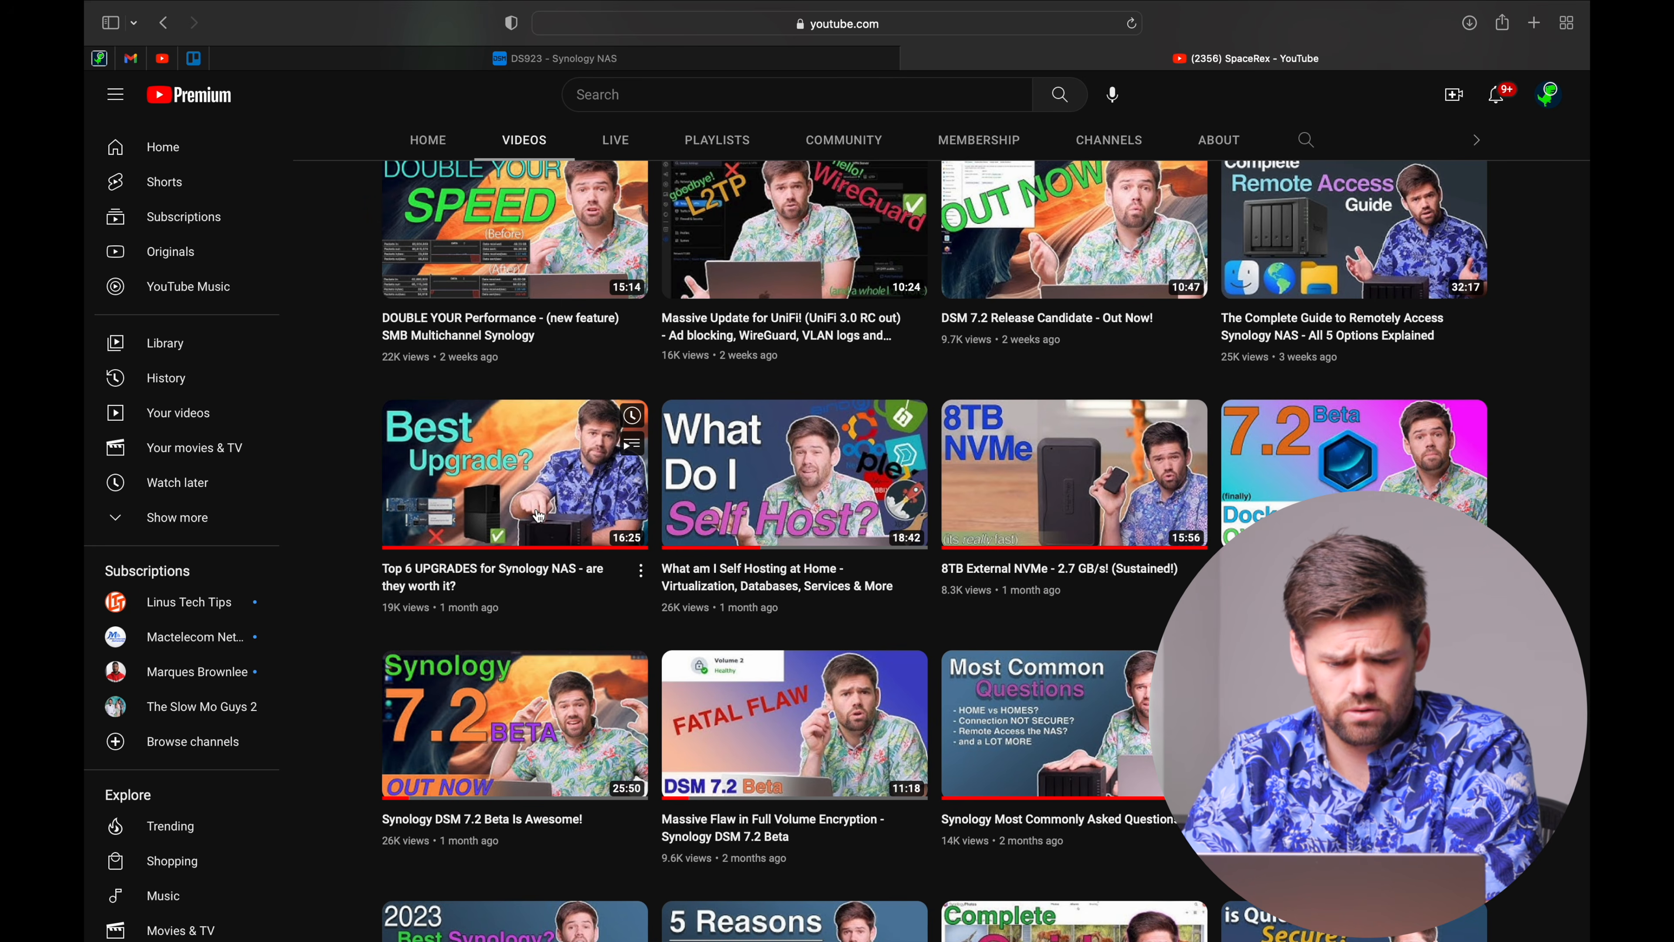
pyautogui.scroll(-10, 538, 515)
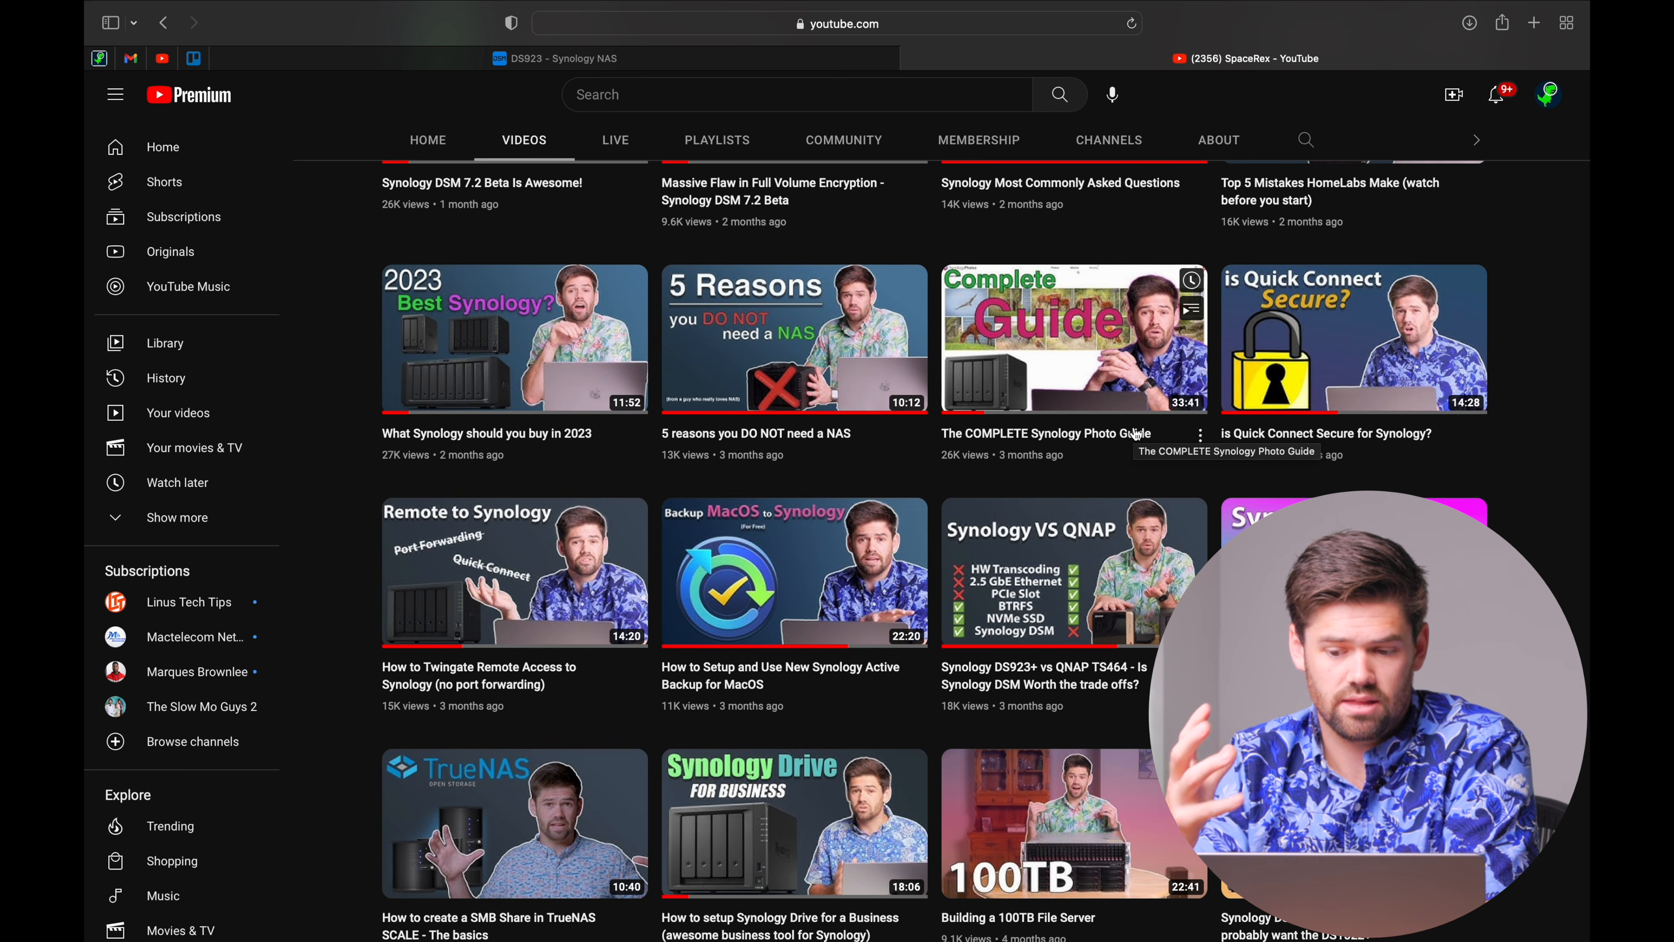
pyautogui.scroll(3, 1134, 435)
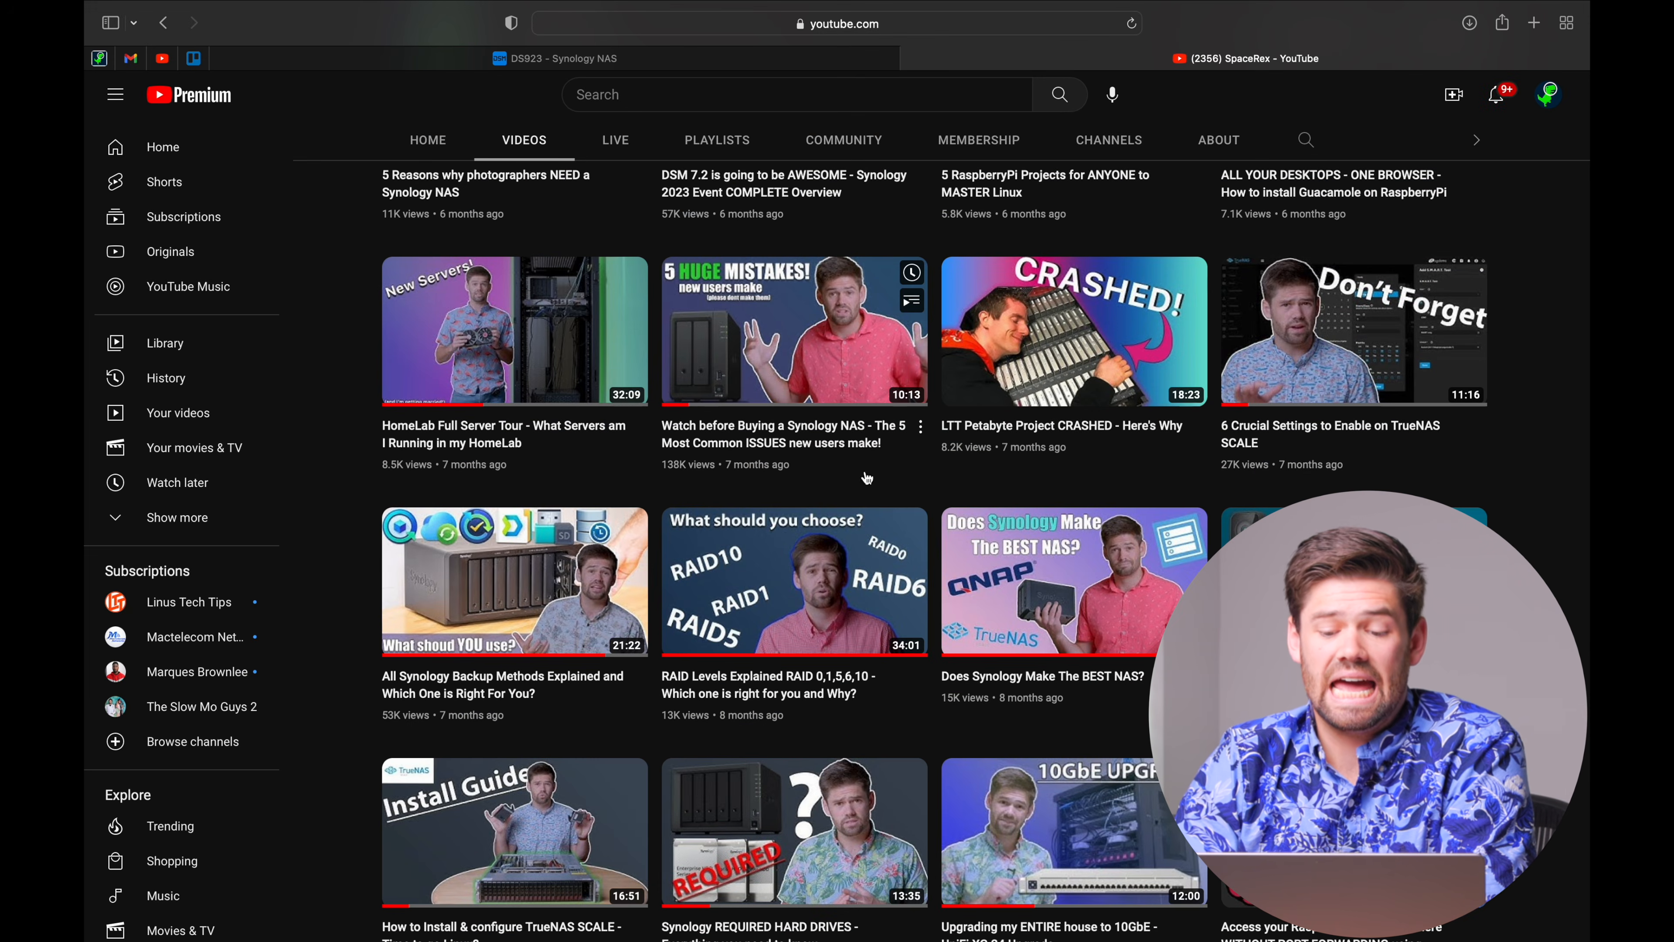
# Scroll further down the YouTube channel's Videos grid to browse its older uploads.
pyautogui.scroll(-1, 791, 325)
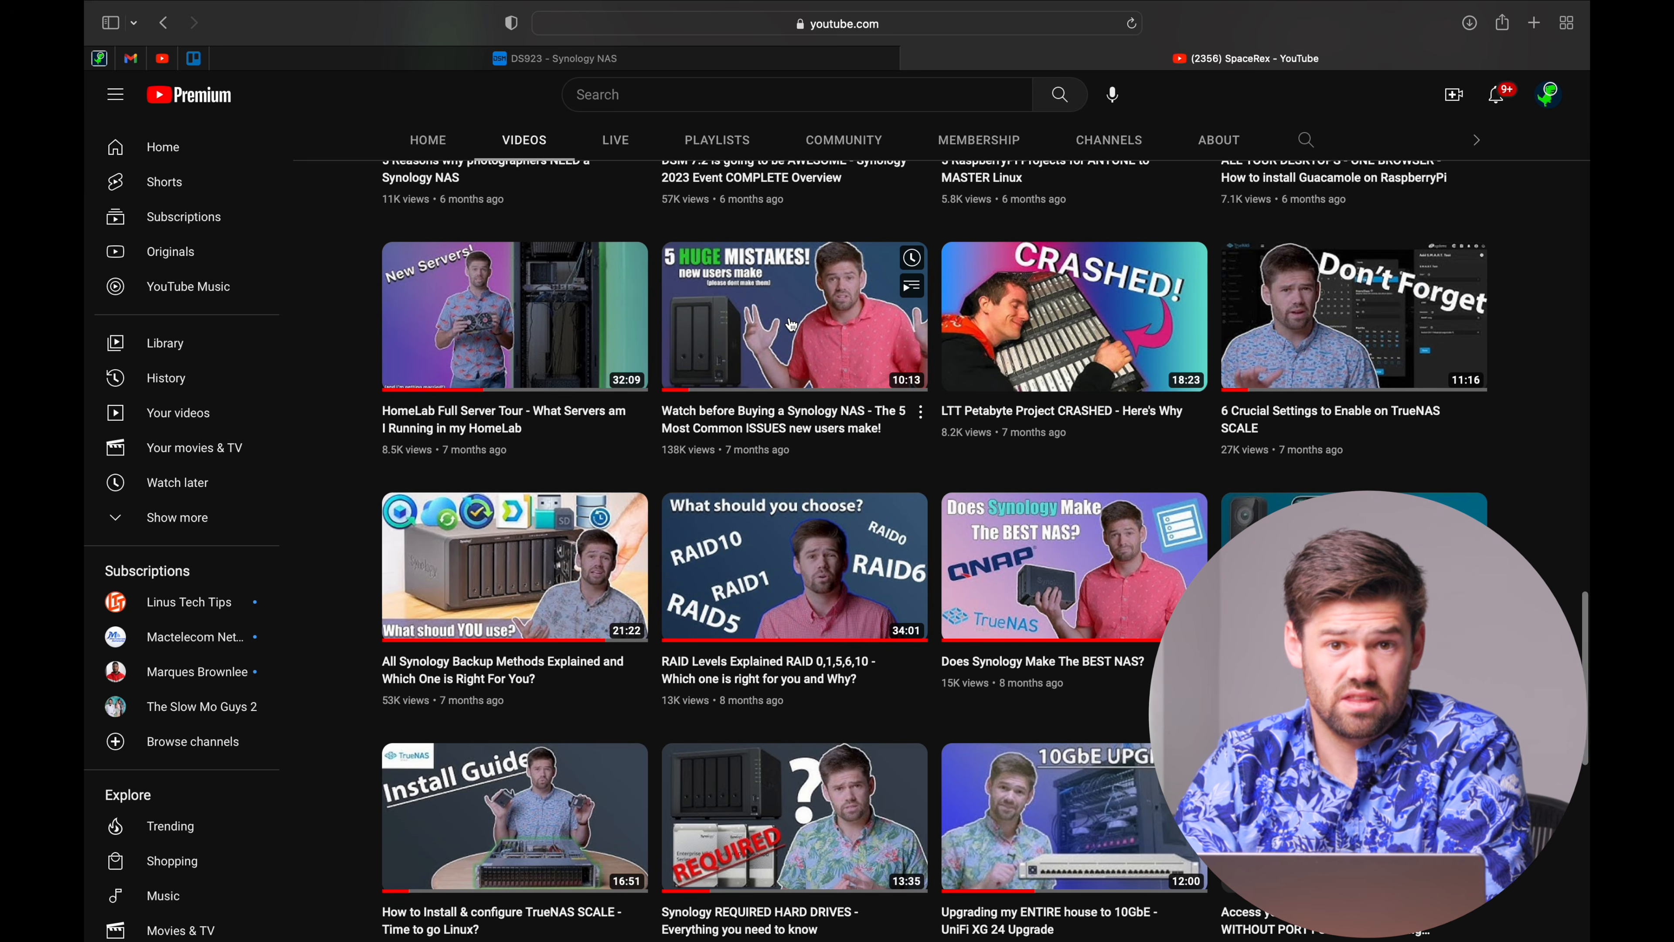
pyautogui.scroll(-3, 792, 325)
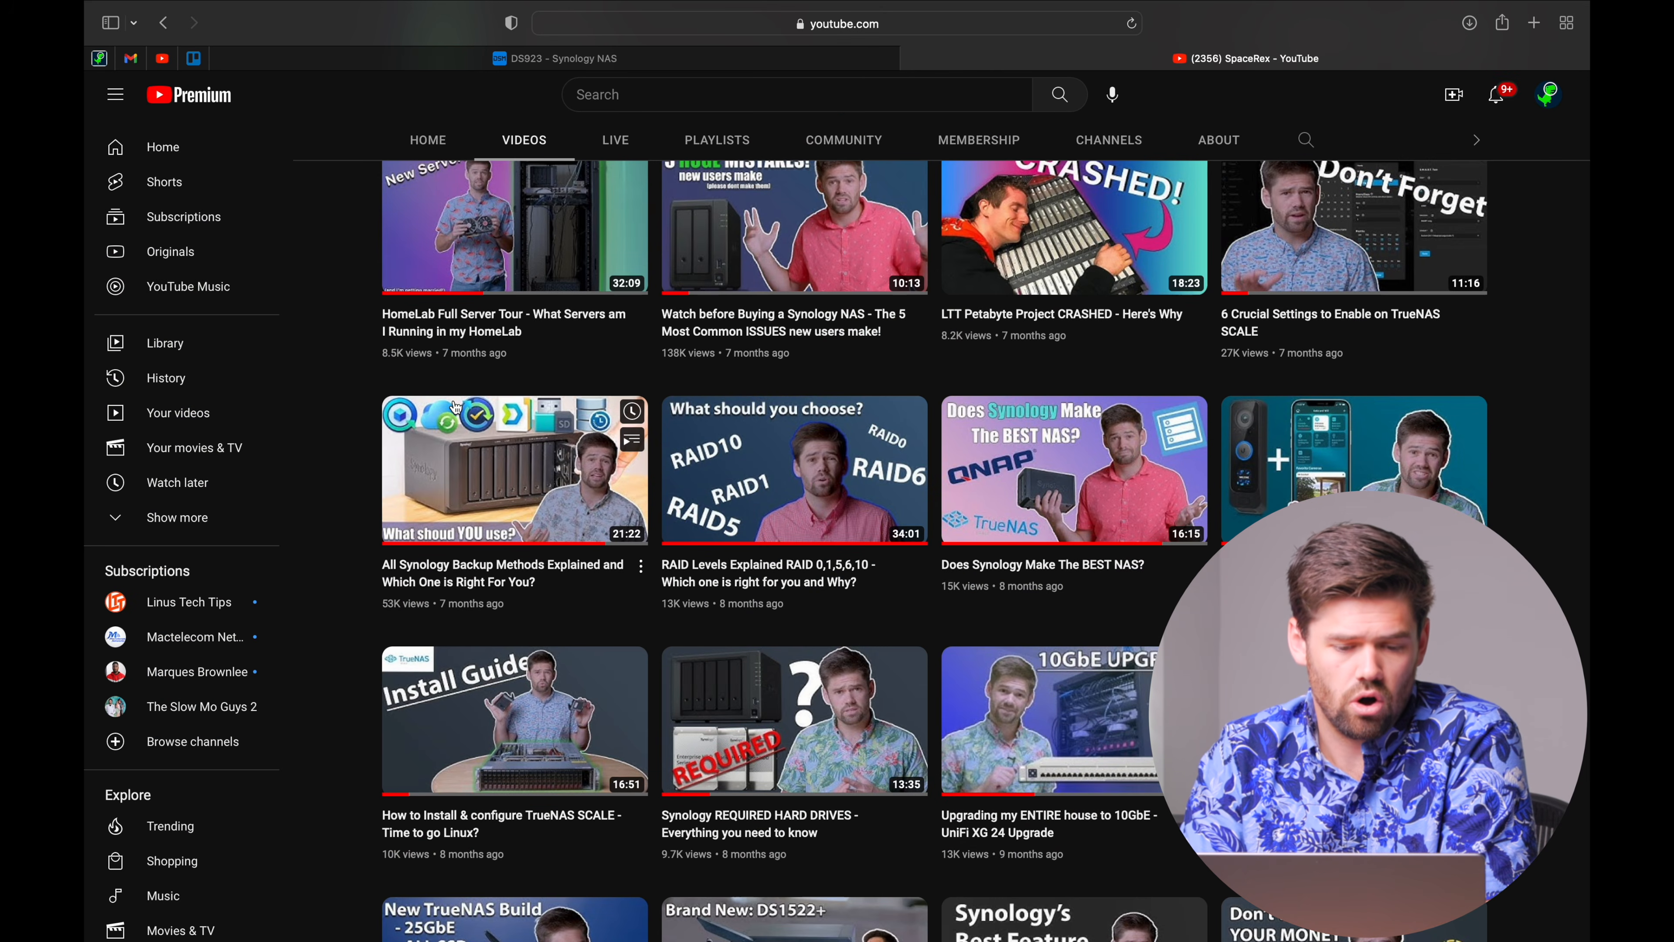
pyautogui.scroll(-5, 454, 405)
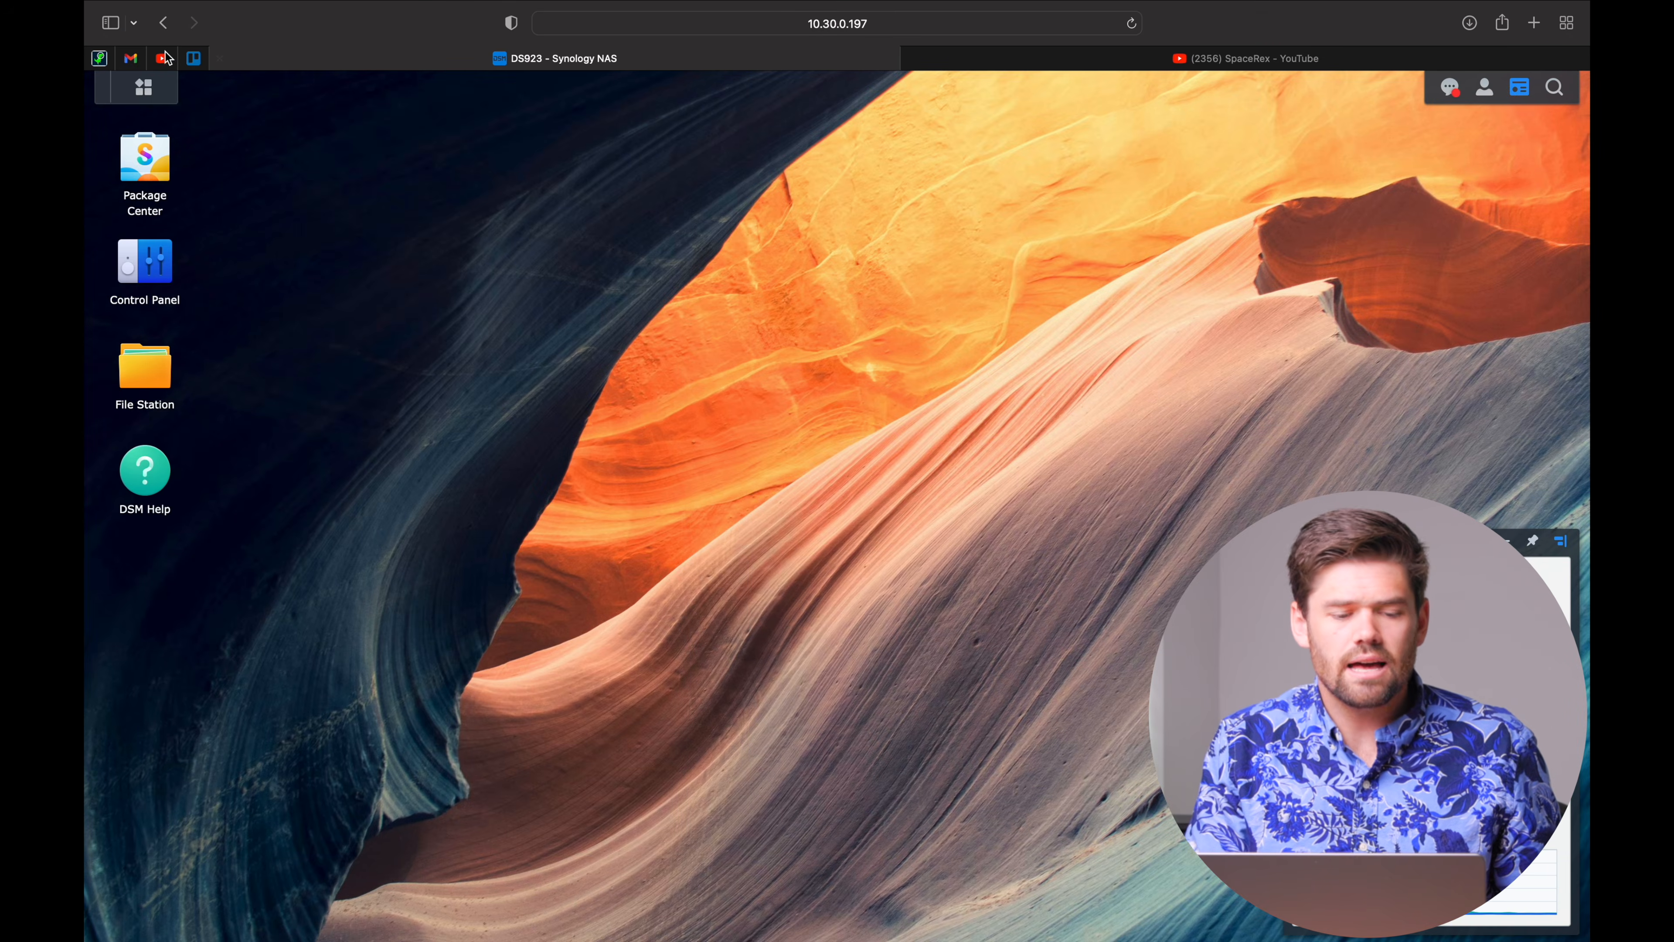
# Launch Package Center, move its window off the desktop shortcuts, and browse All Packages.
pyautogui.click(148, 174)
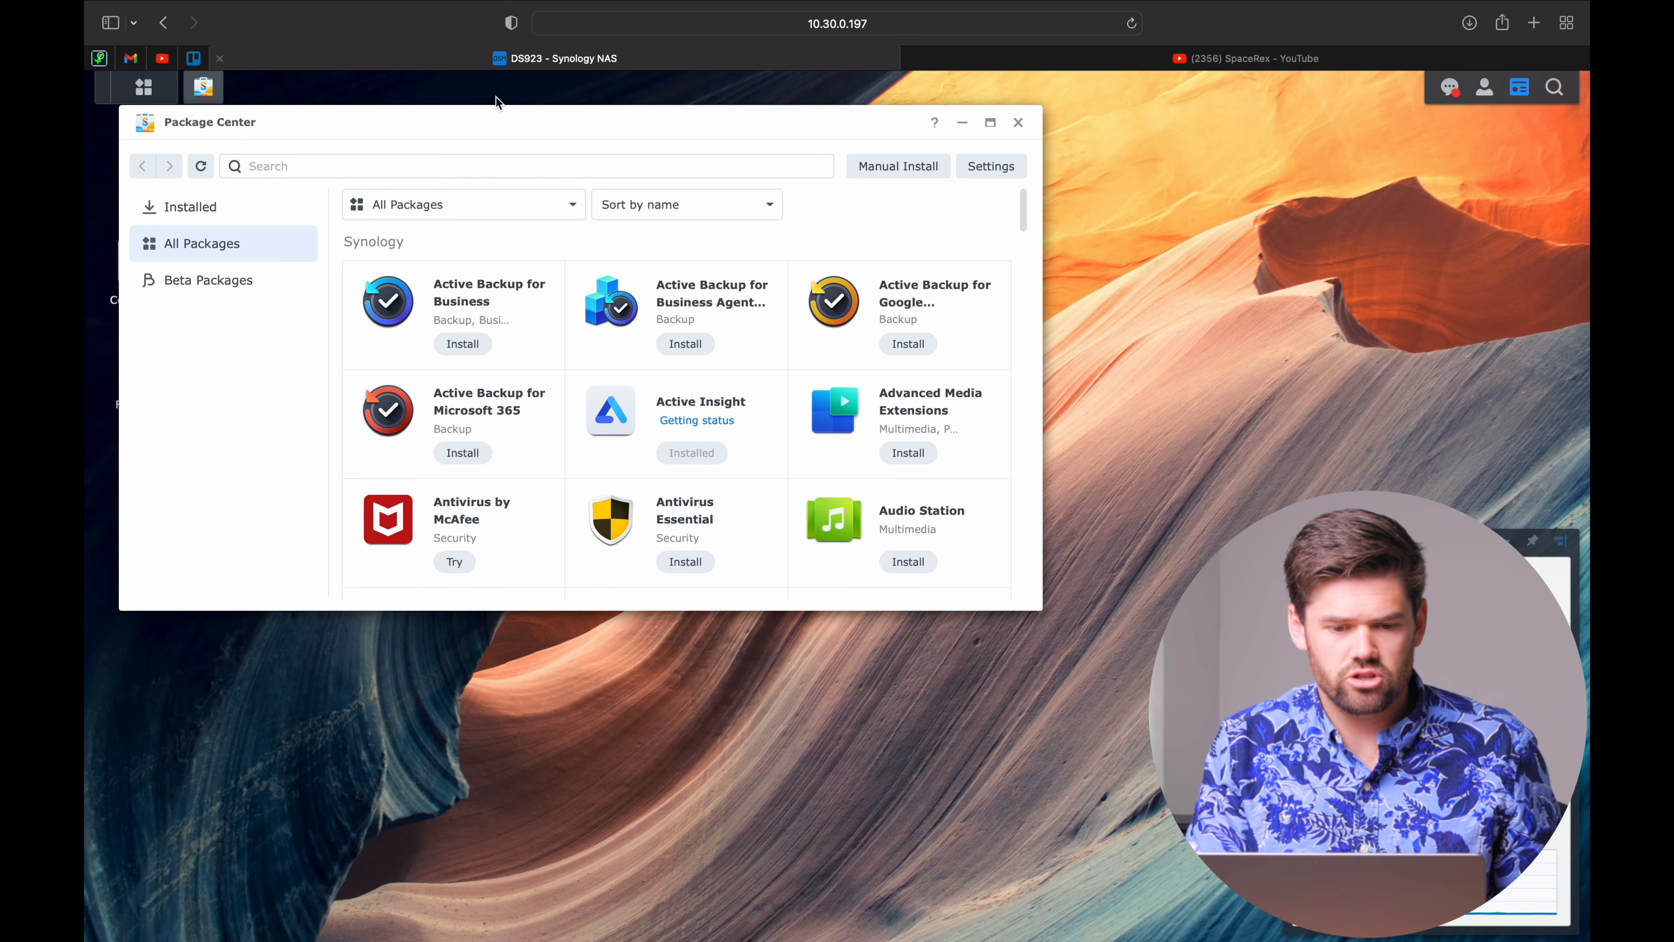
pyautogui.moveTo(475, 124); pyautogui.dragTo(692, 148)
pyautogui.scroll(-6, 865, 537)
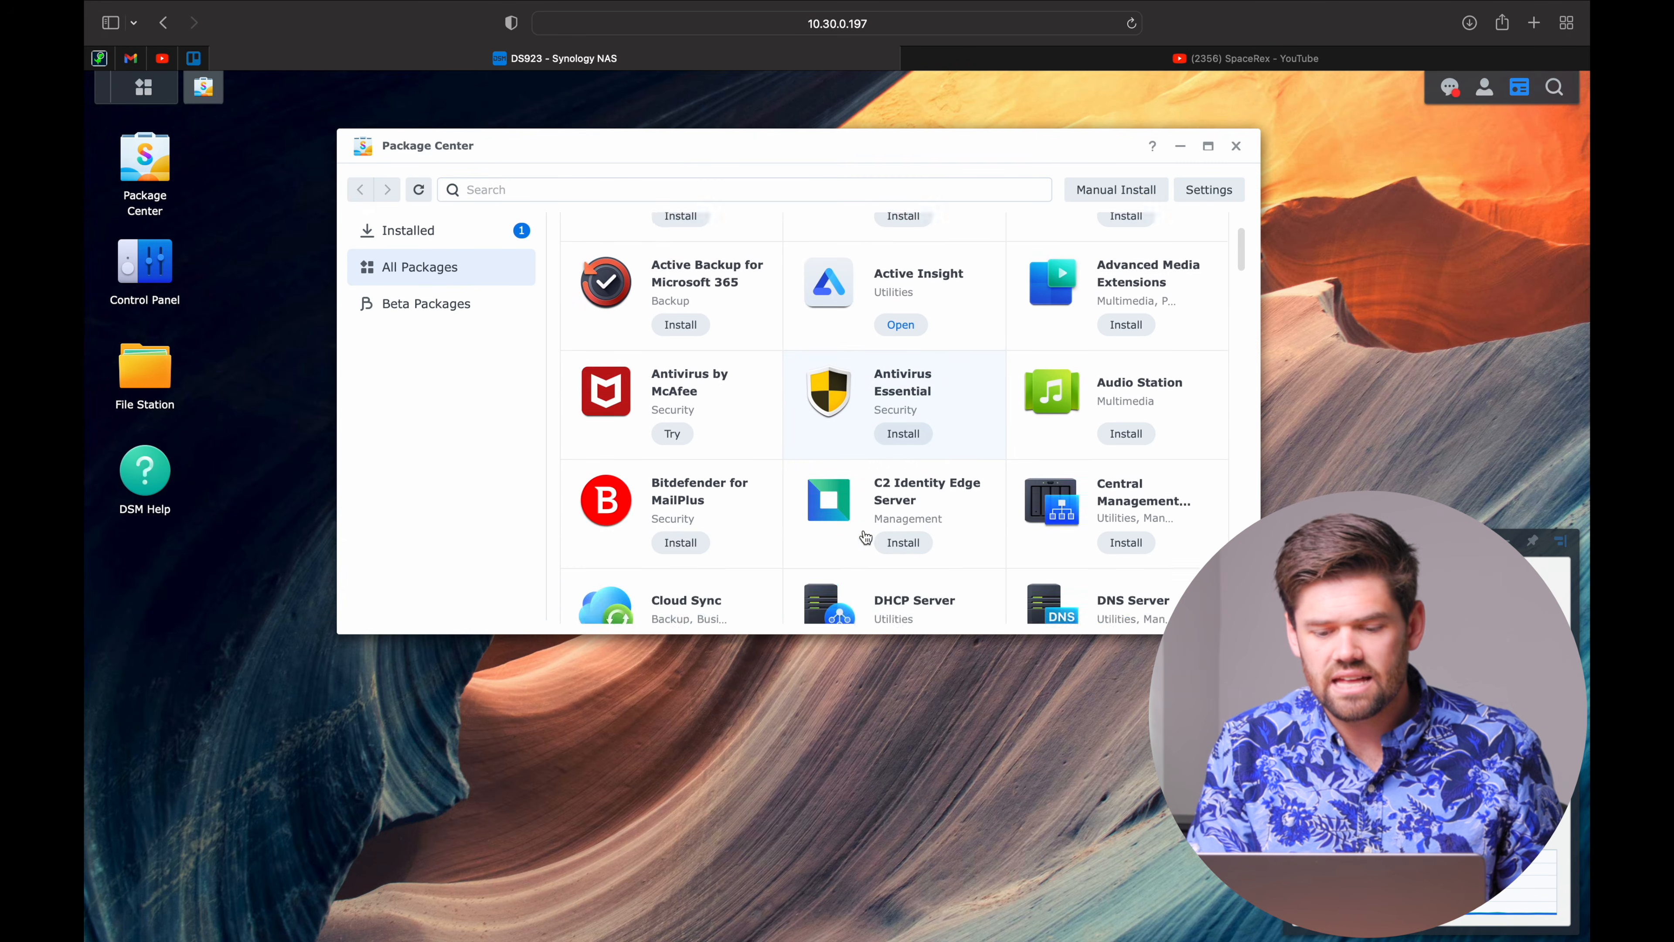
pyautogui.scroll(-10, 925, 429)
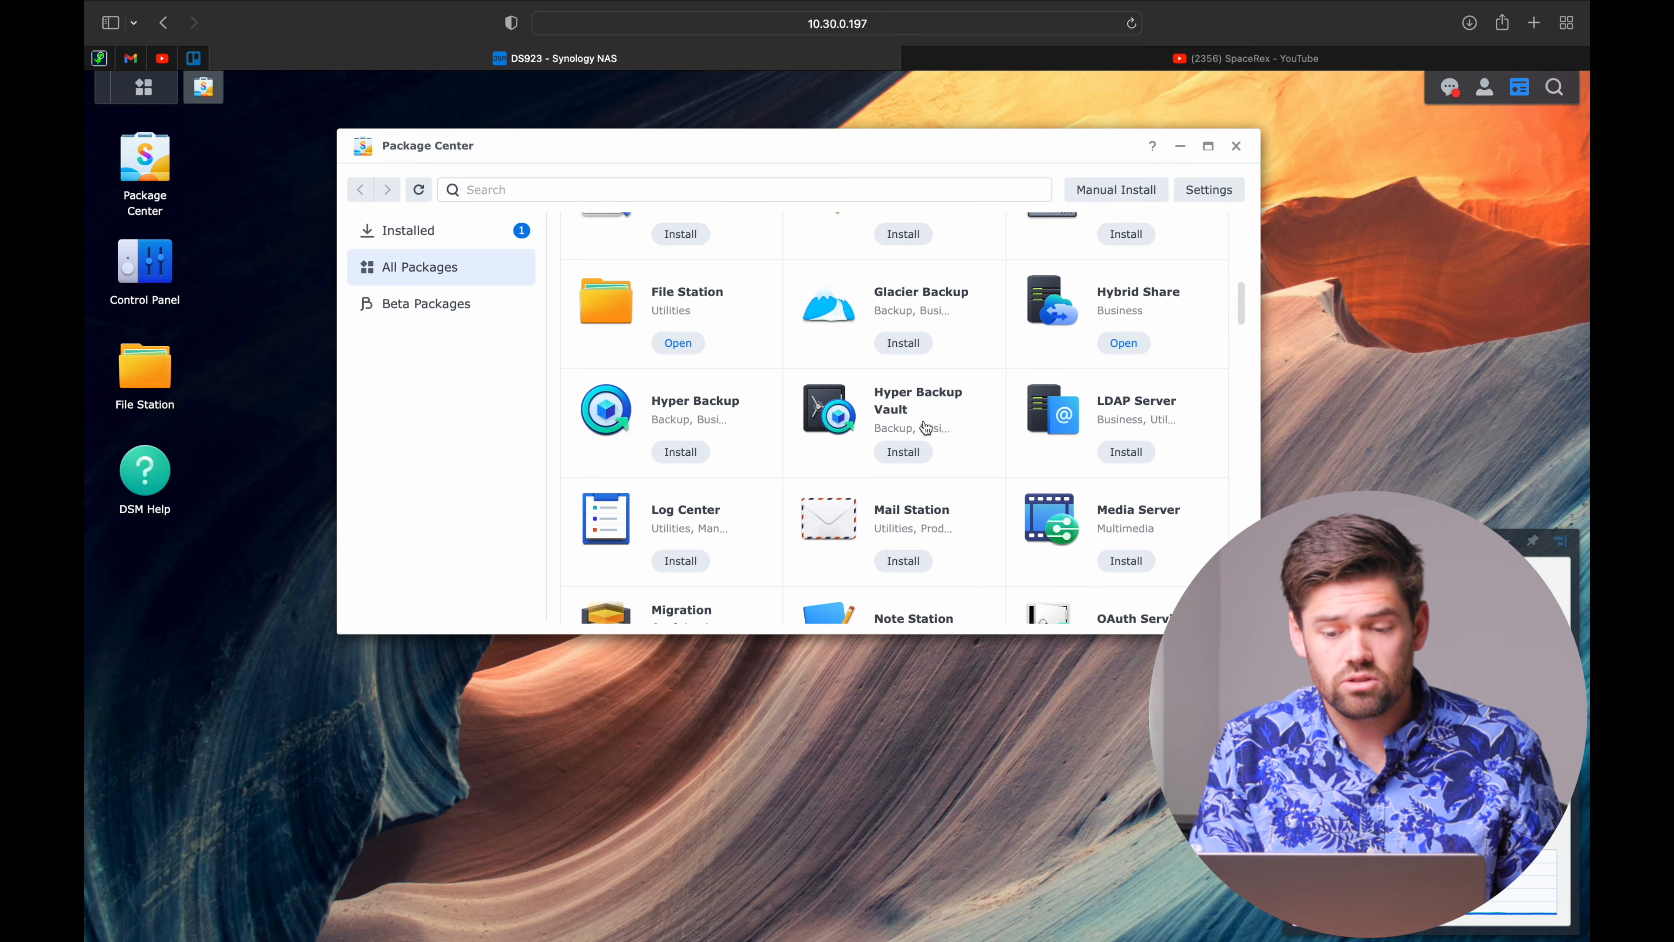
pyautogui.scroll(4, 925, 435)
pyautogui.scroll(1, 926, 435)
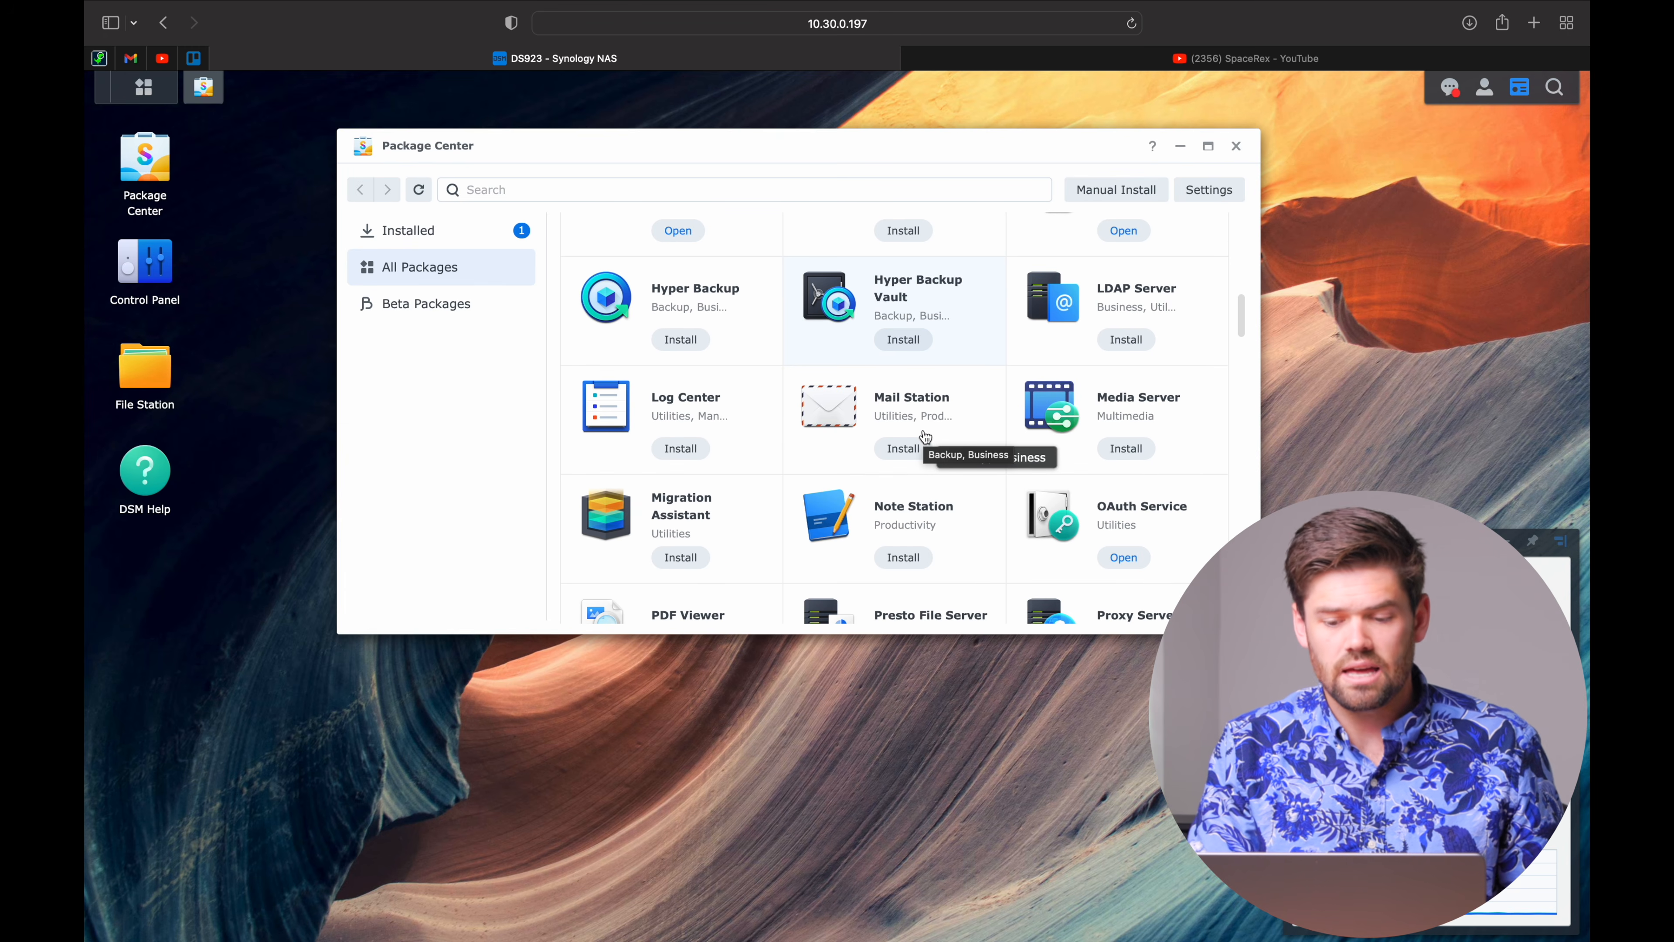
pyautogui.scroll(10, 926, 435)
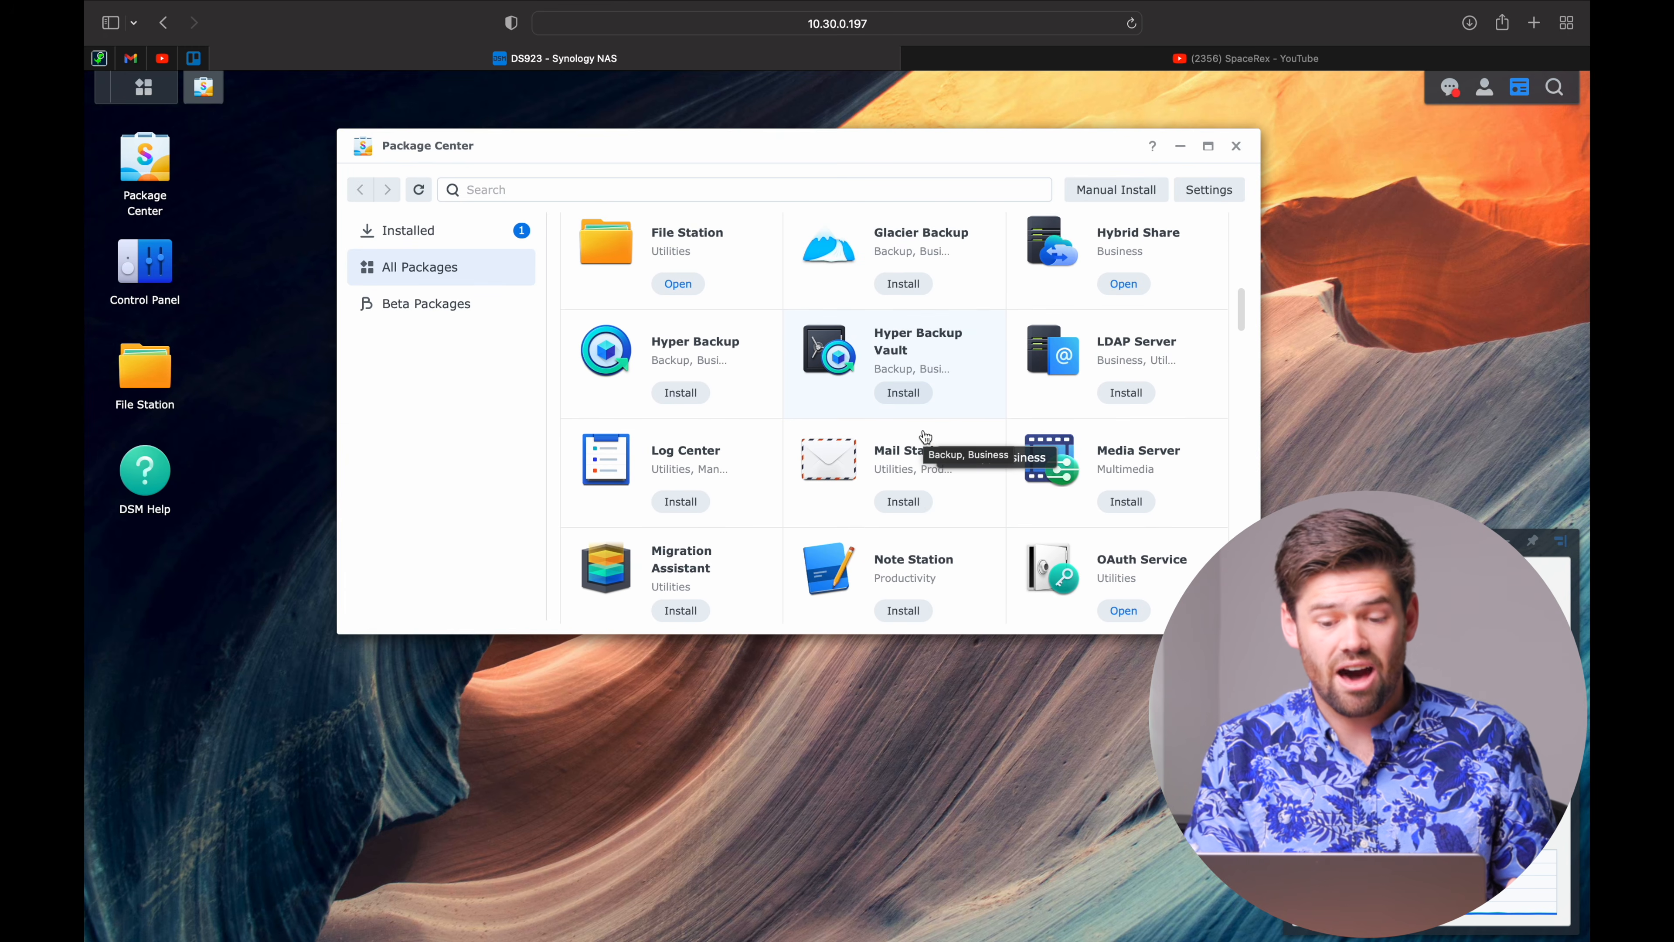